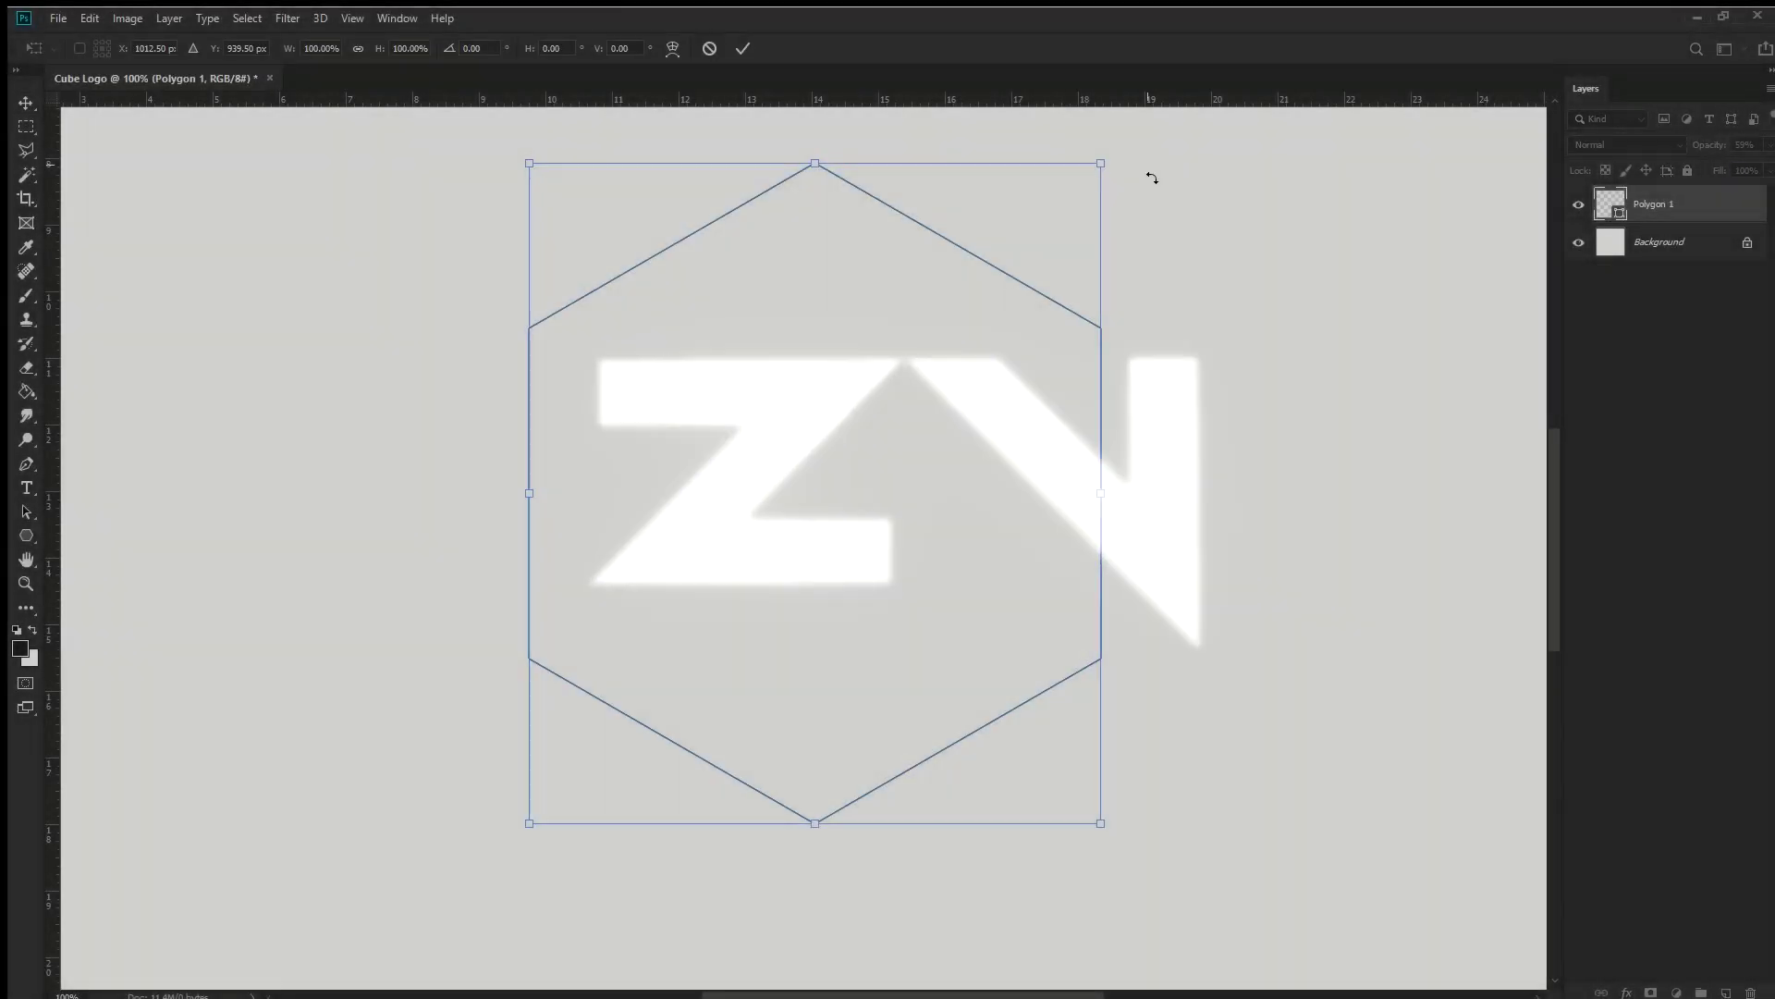
Cancel the hexagon rotation, then duplicate the Polygon 1 copy hexagons and offset the copies downward
key(Escape)
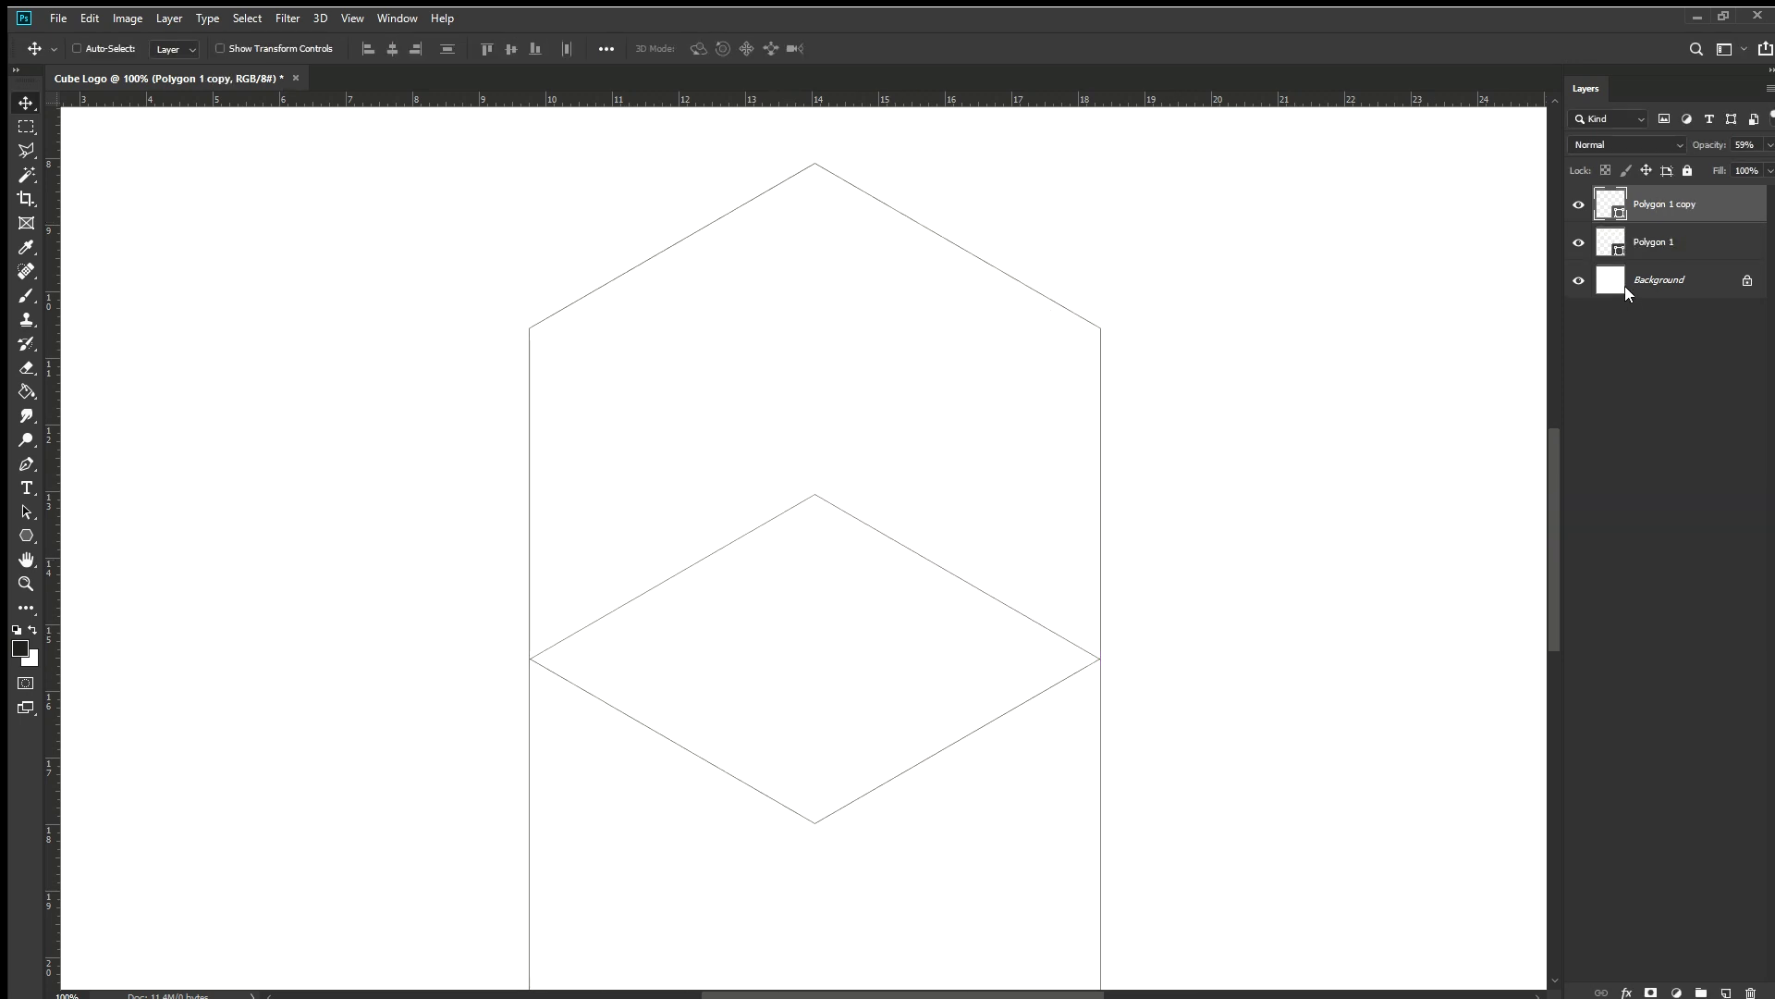
scroll(1091, 573, up, 2)
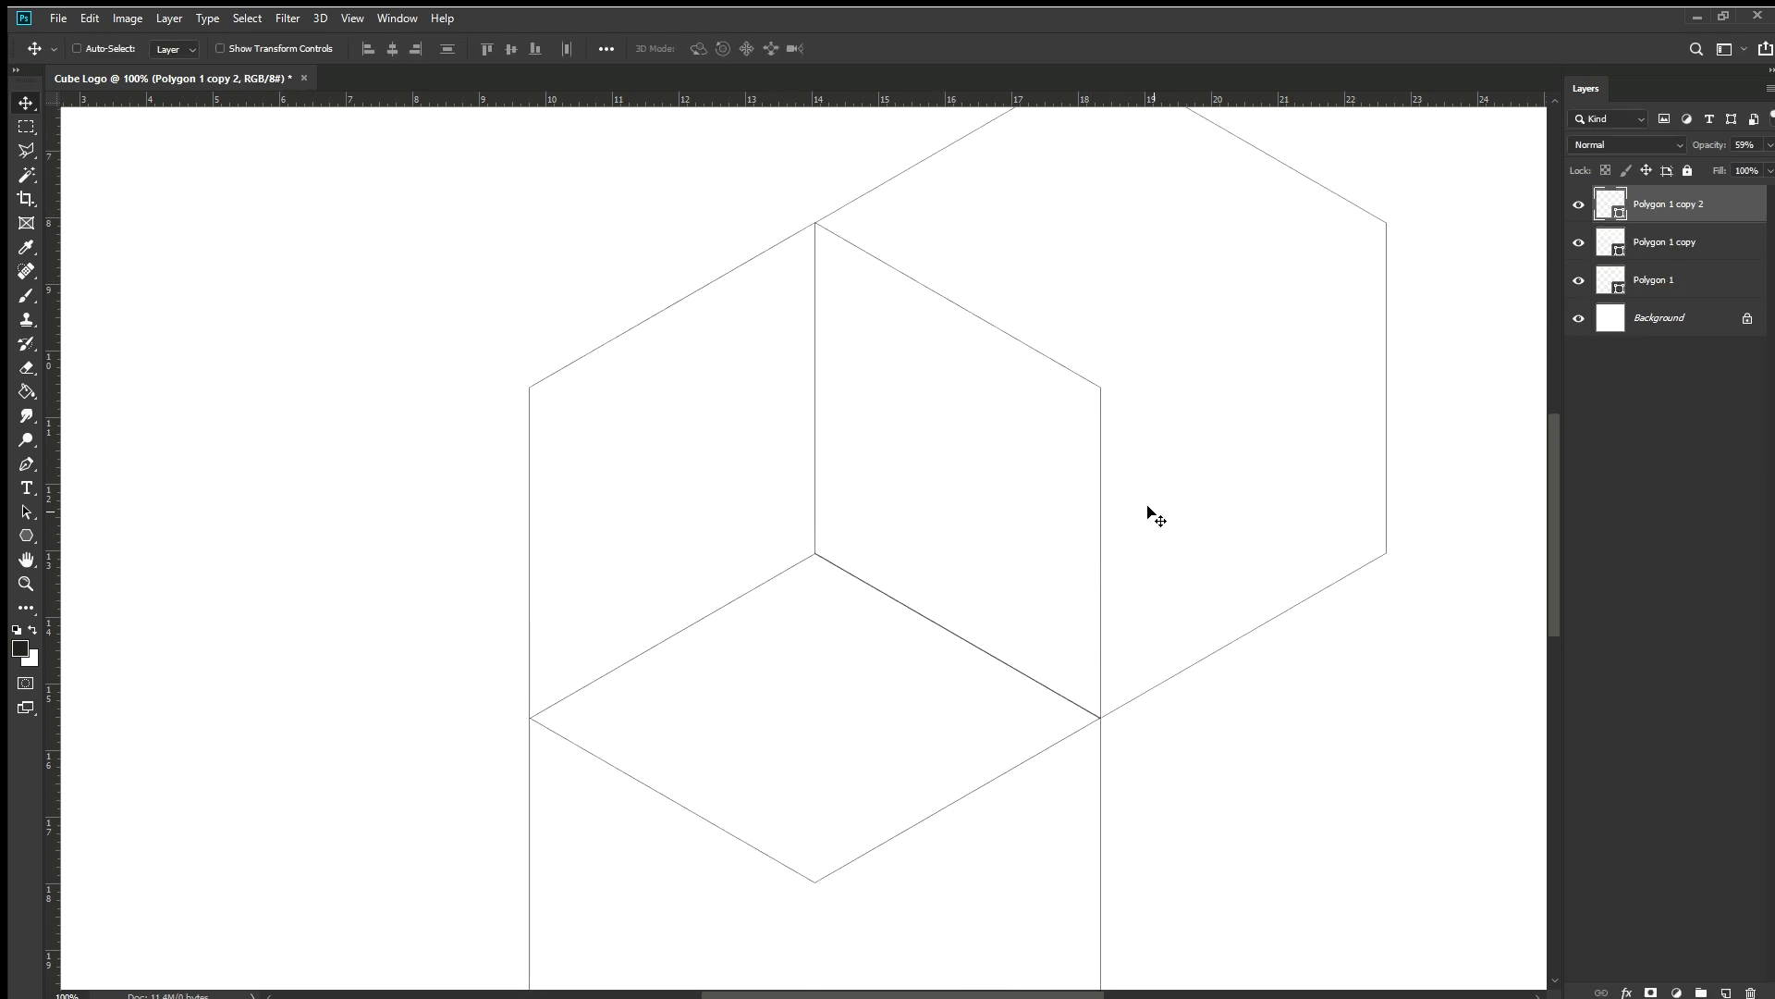
ctrl+click(946, 434)
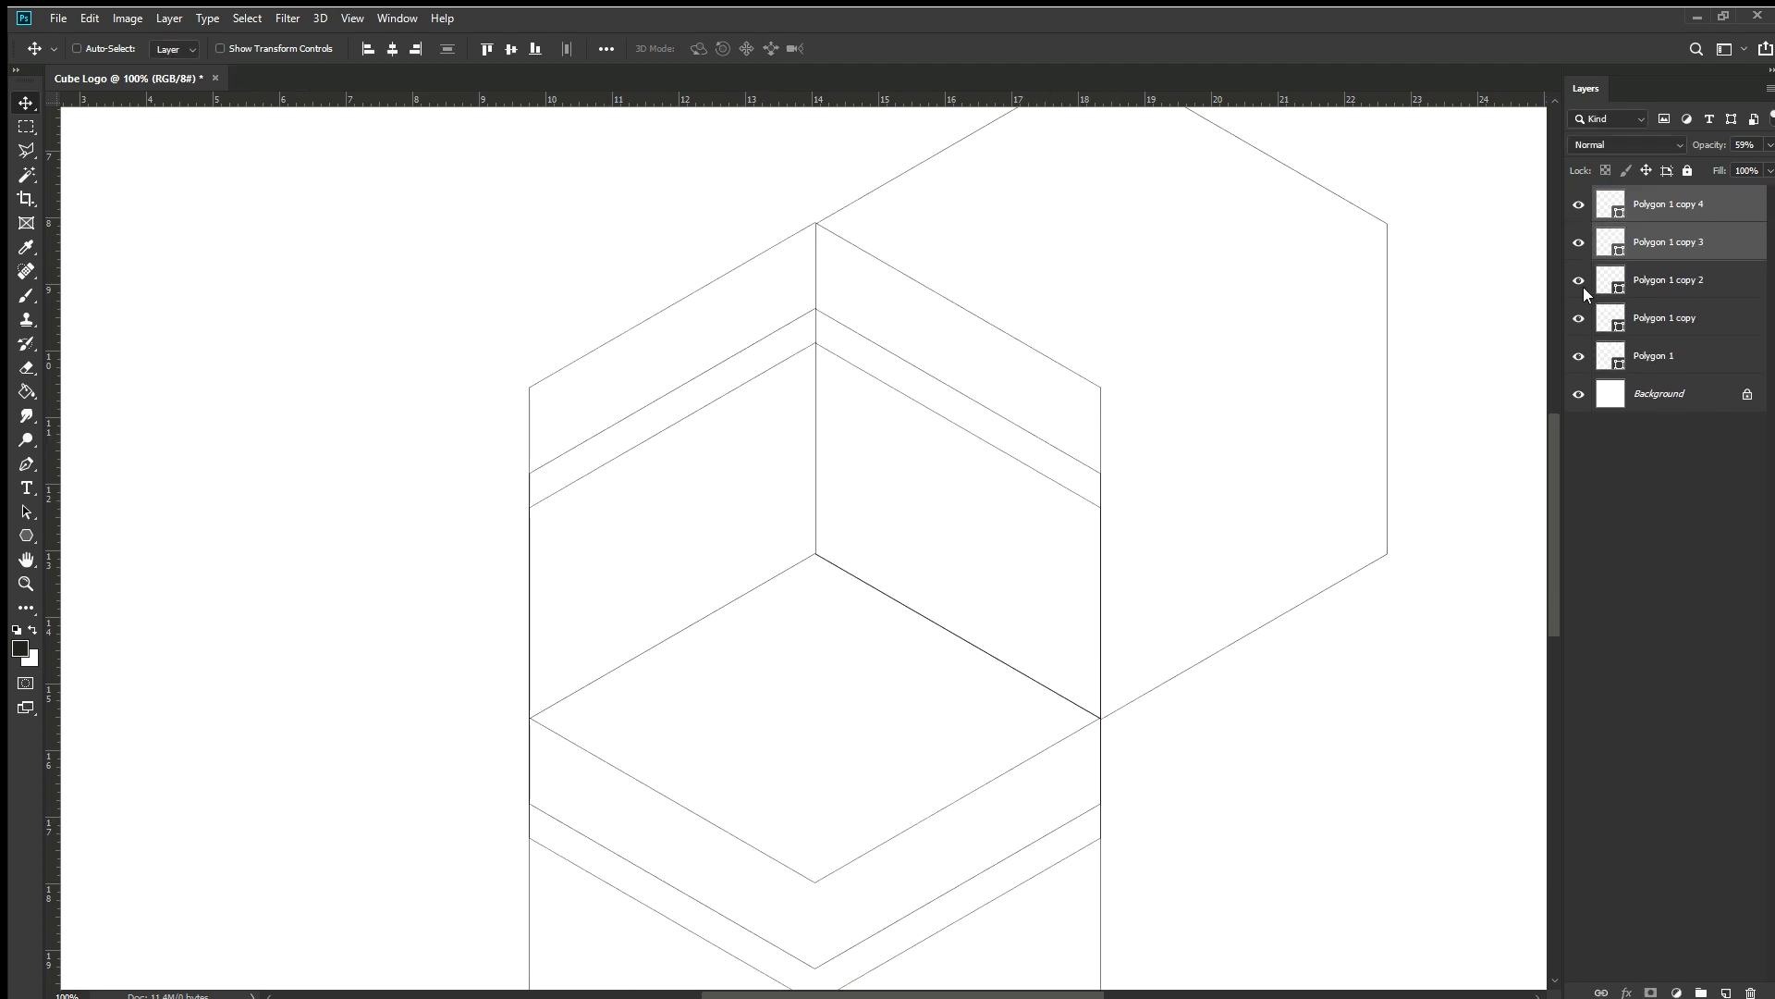
drag(959, 380, 958, 519)
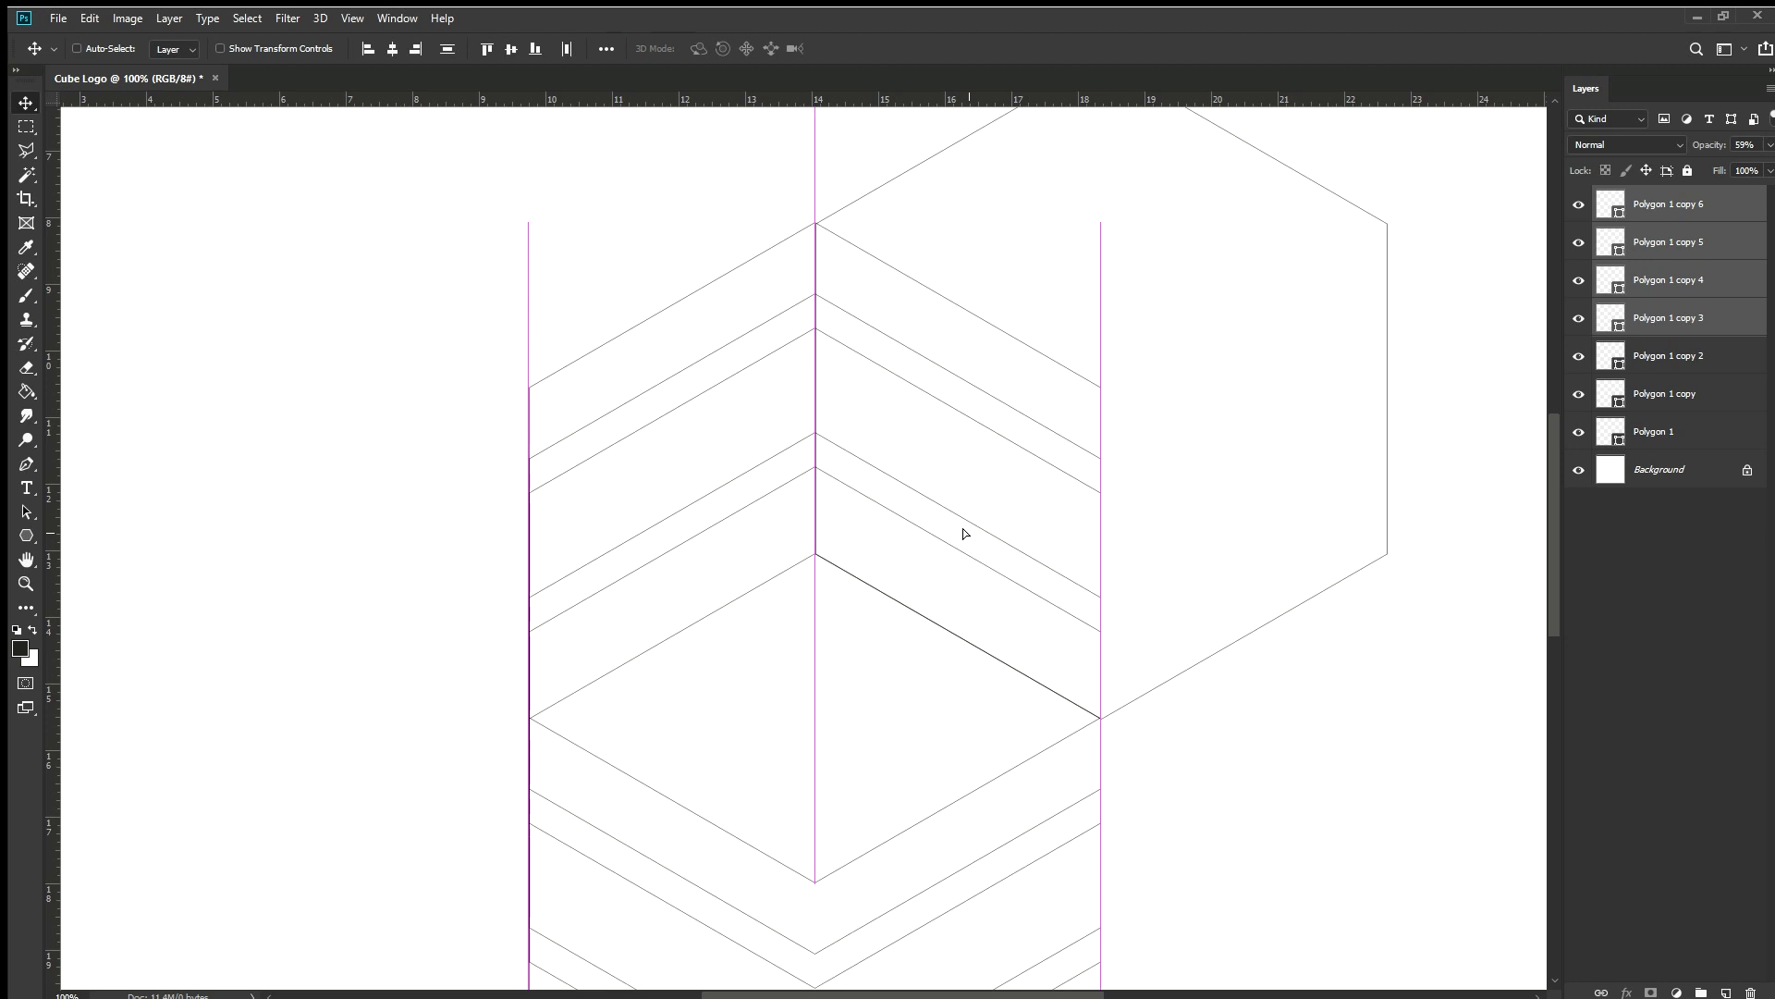
ctrl+shift+click(963, 529)
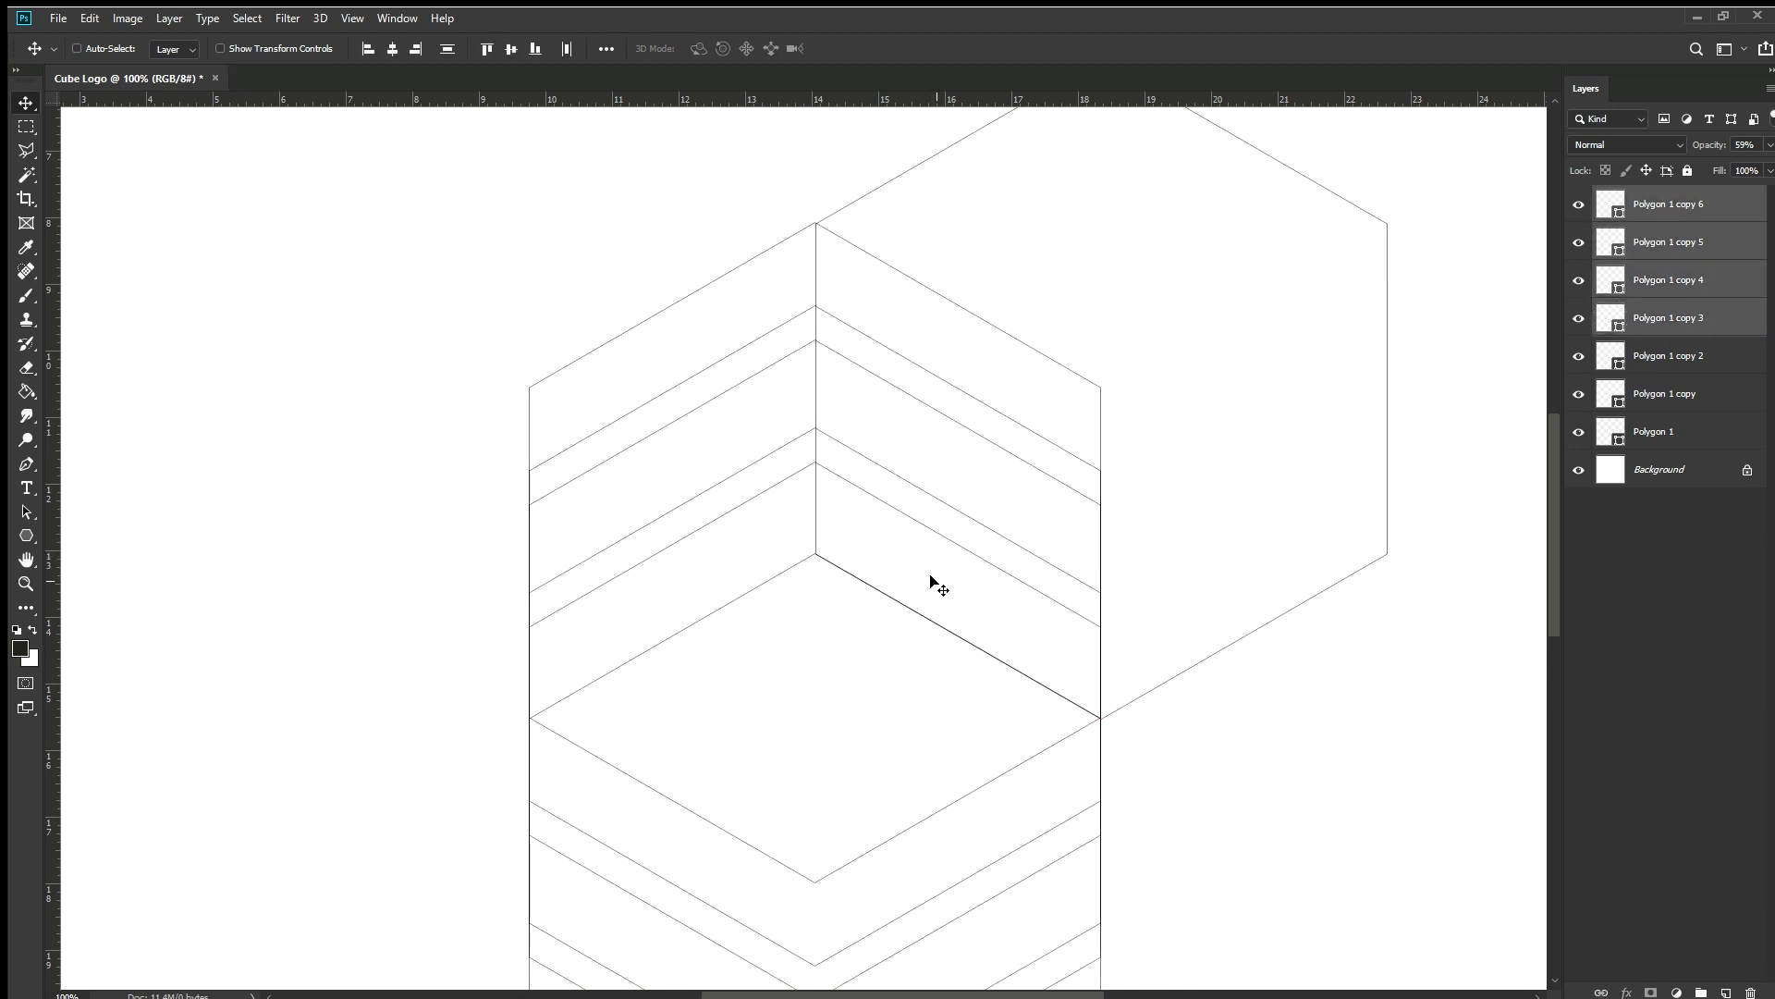
click(1664, 205)
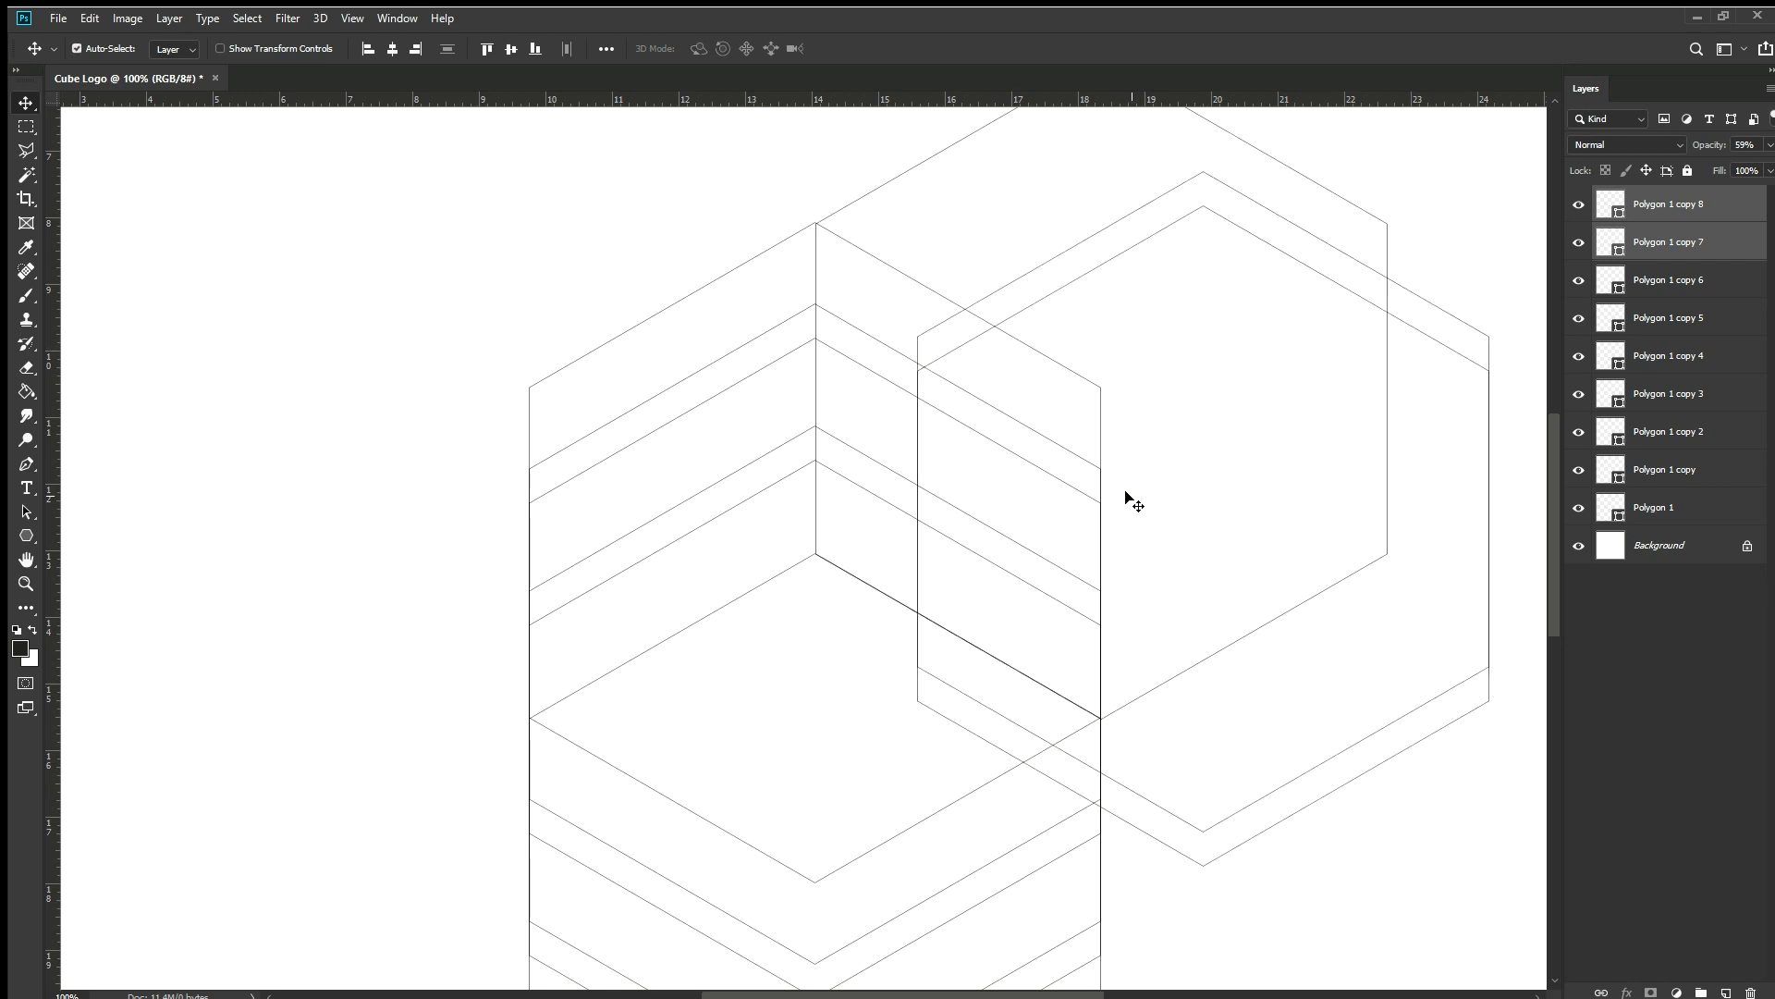
Nudge the lower hexagon copies, then add new copies down-right and up-left to complete the grid
drag(820, 881, 928, 881)
click(1676, 211)
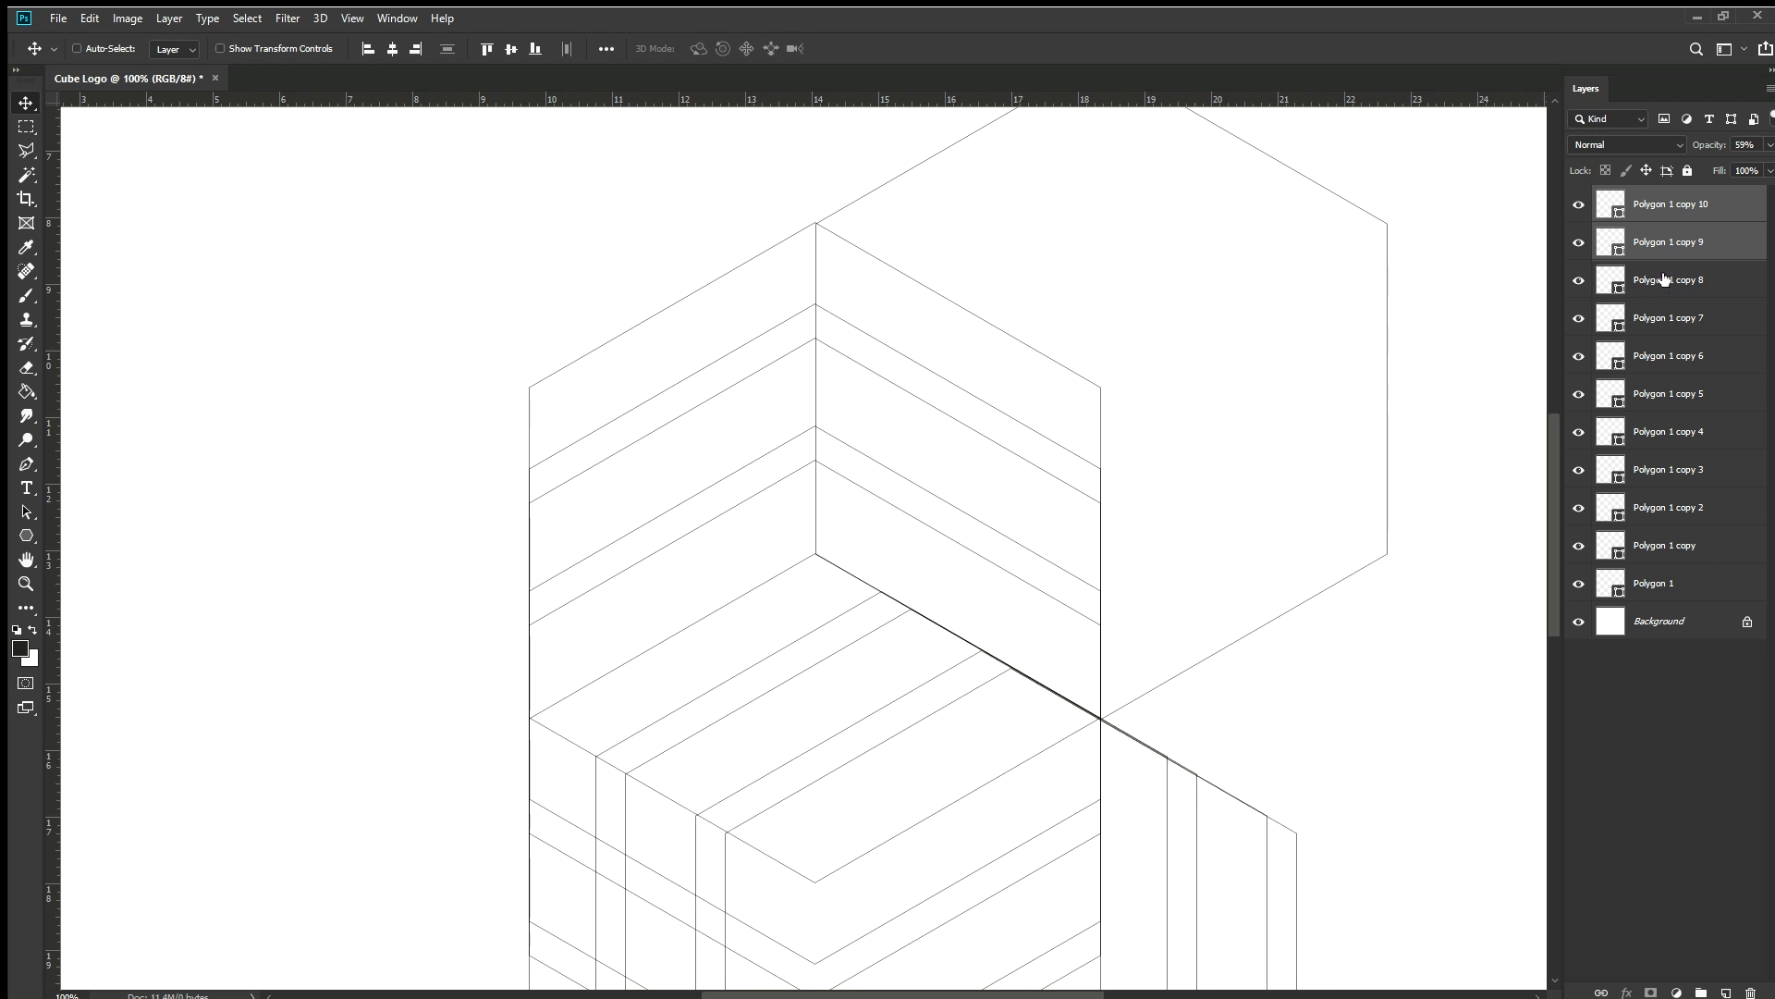
shift+click(1665, 317)
drag(997, 720, 1013, 727)
click(1667, 207)
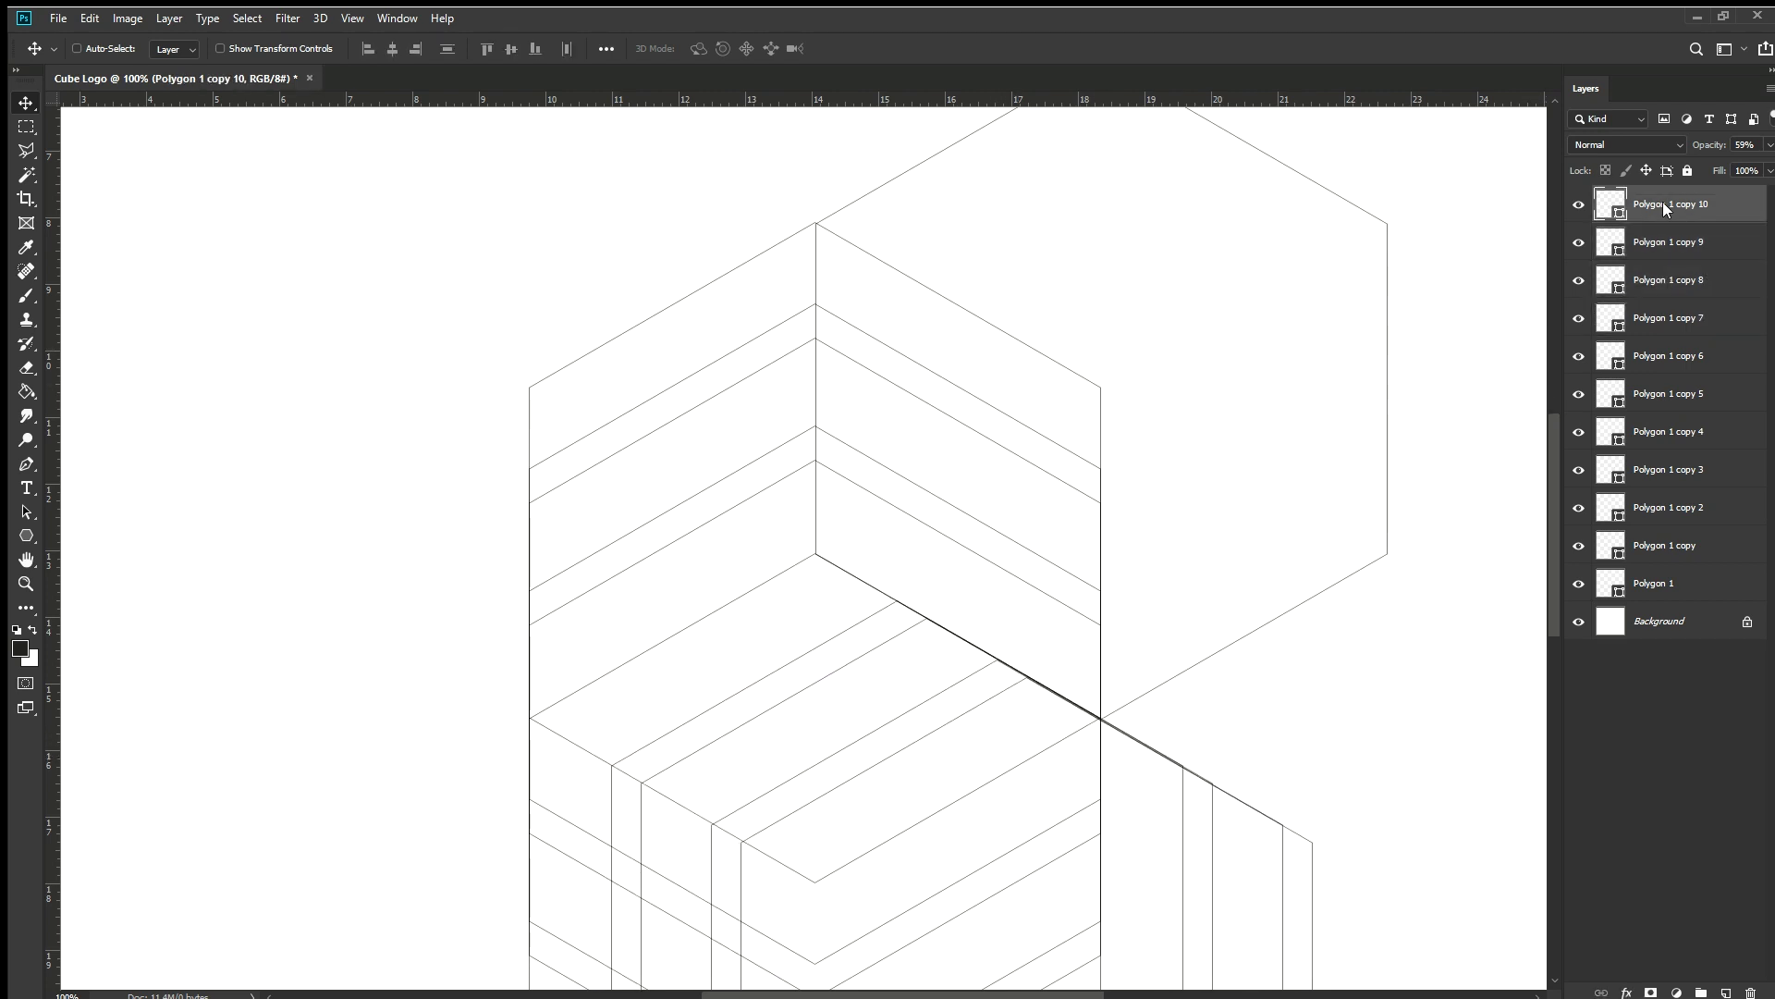
drag(1207, 550, 1289, 602)
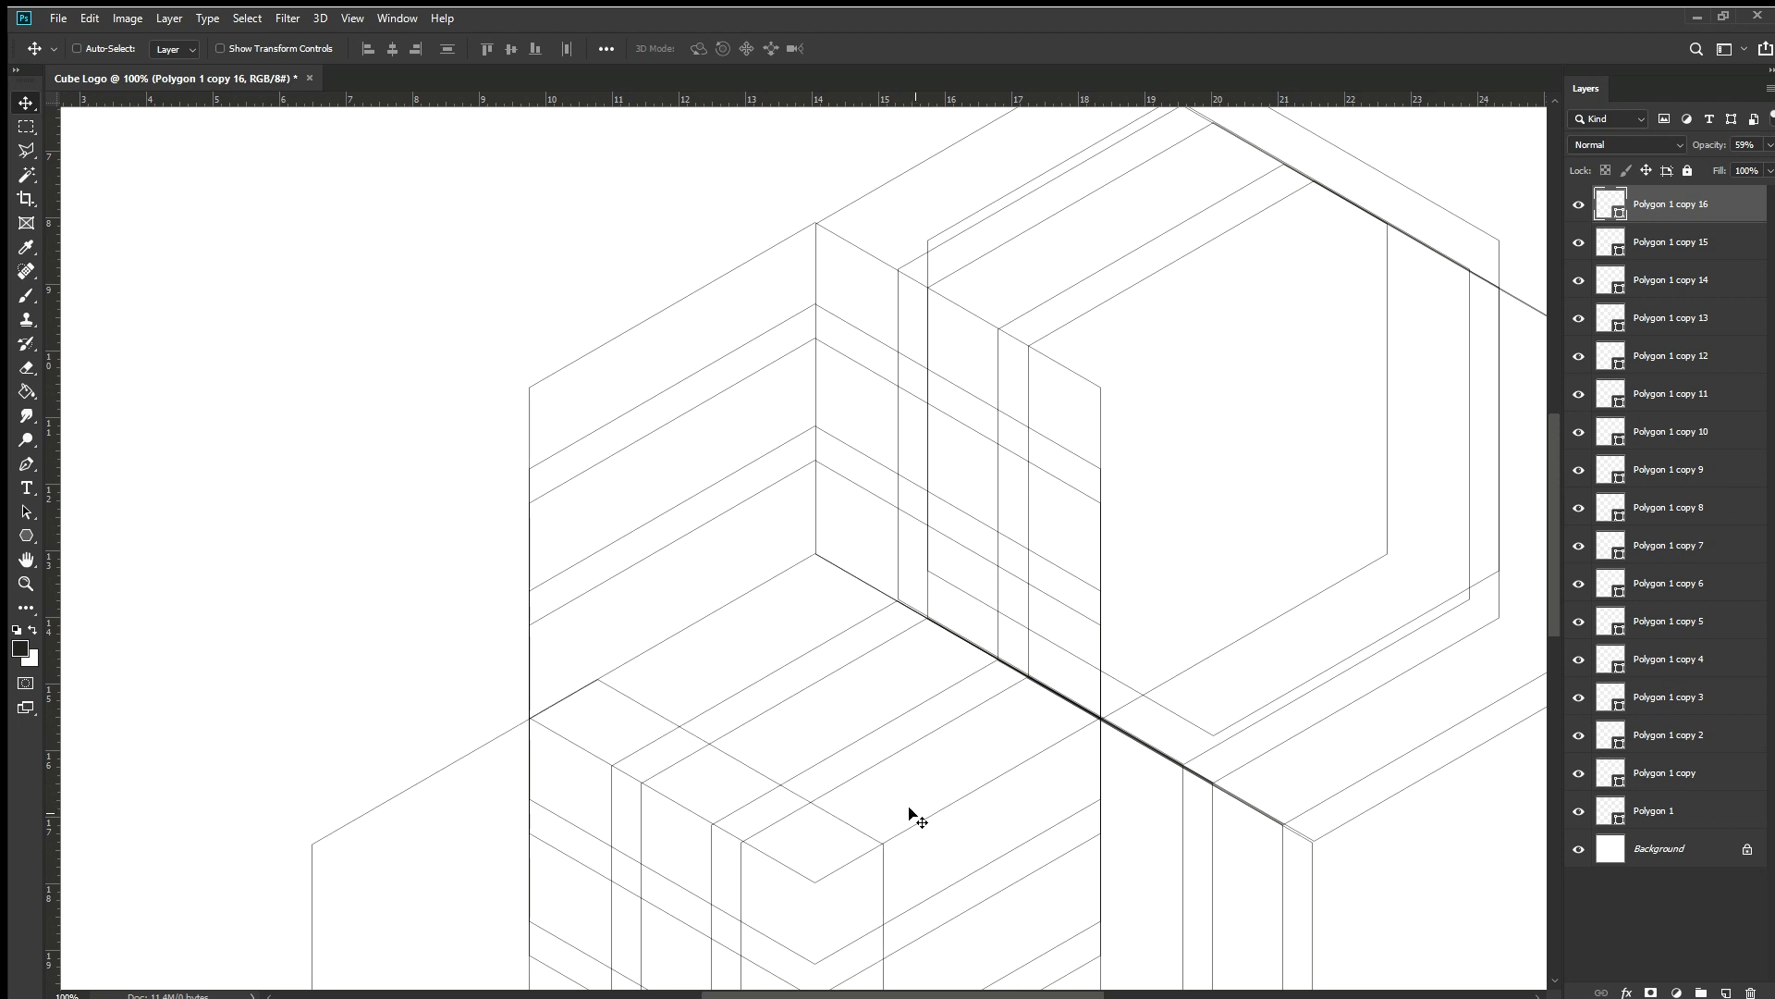
drag(792, 725, 691, 578)
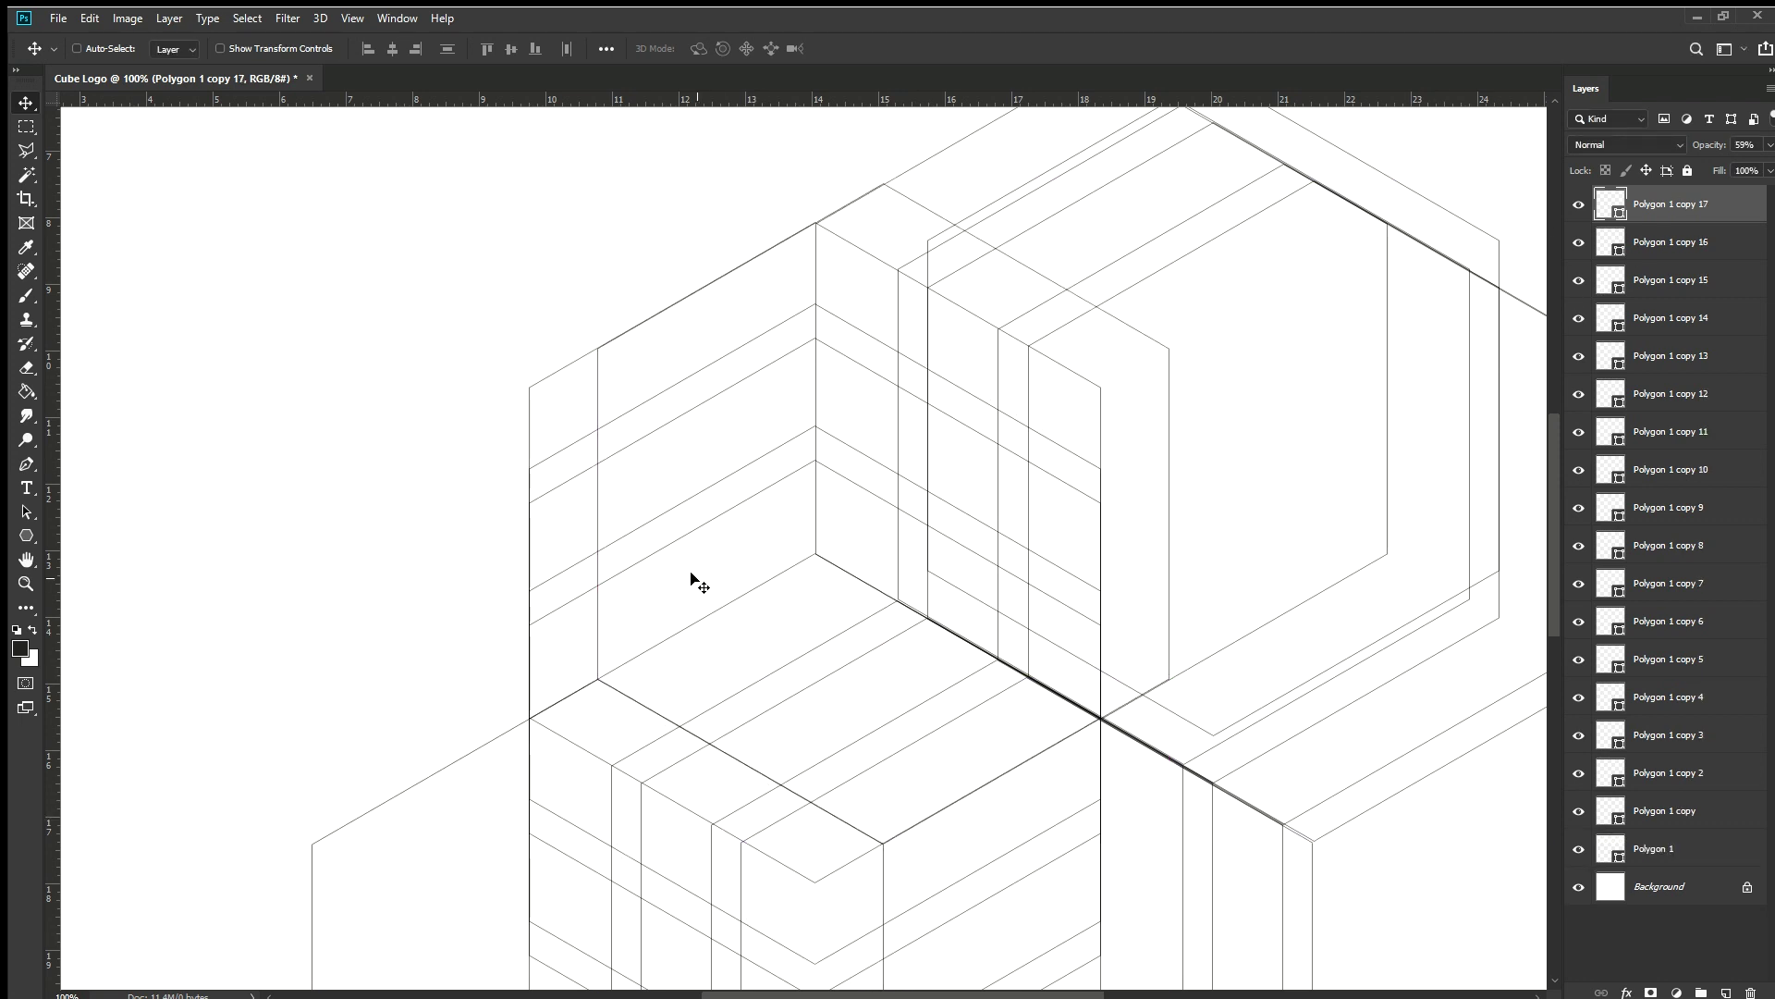
drag(867, 662, 828, 672)
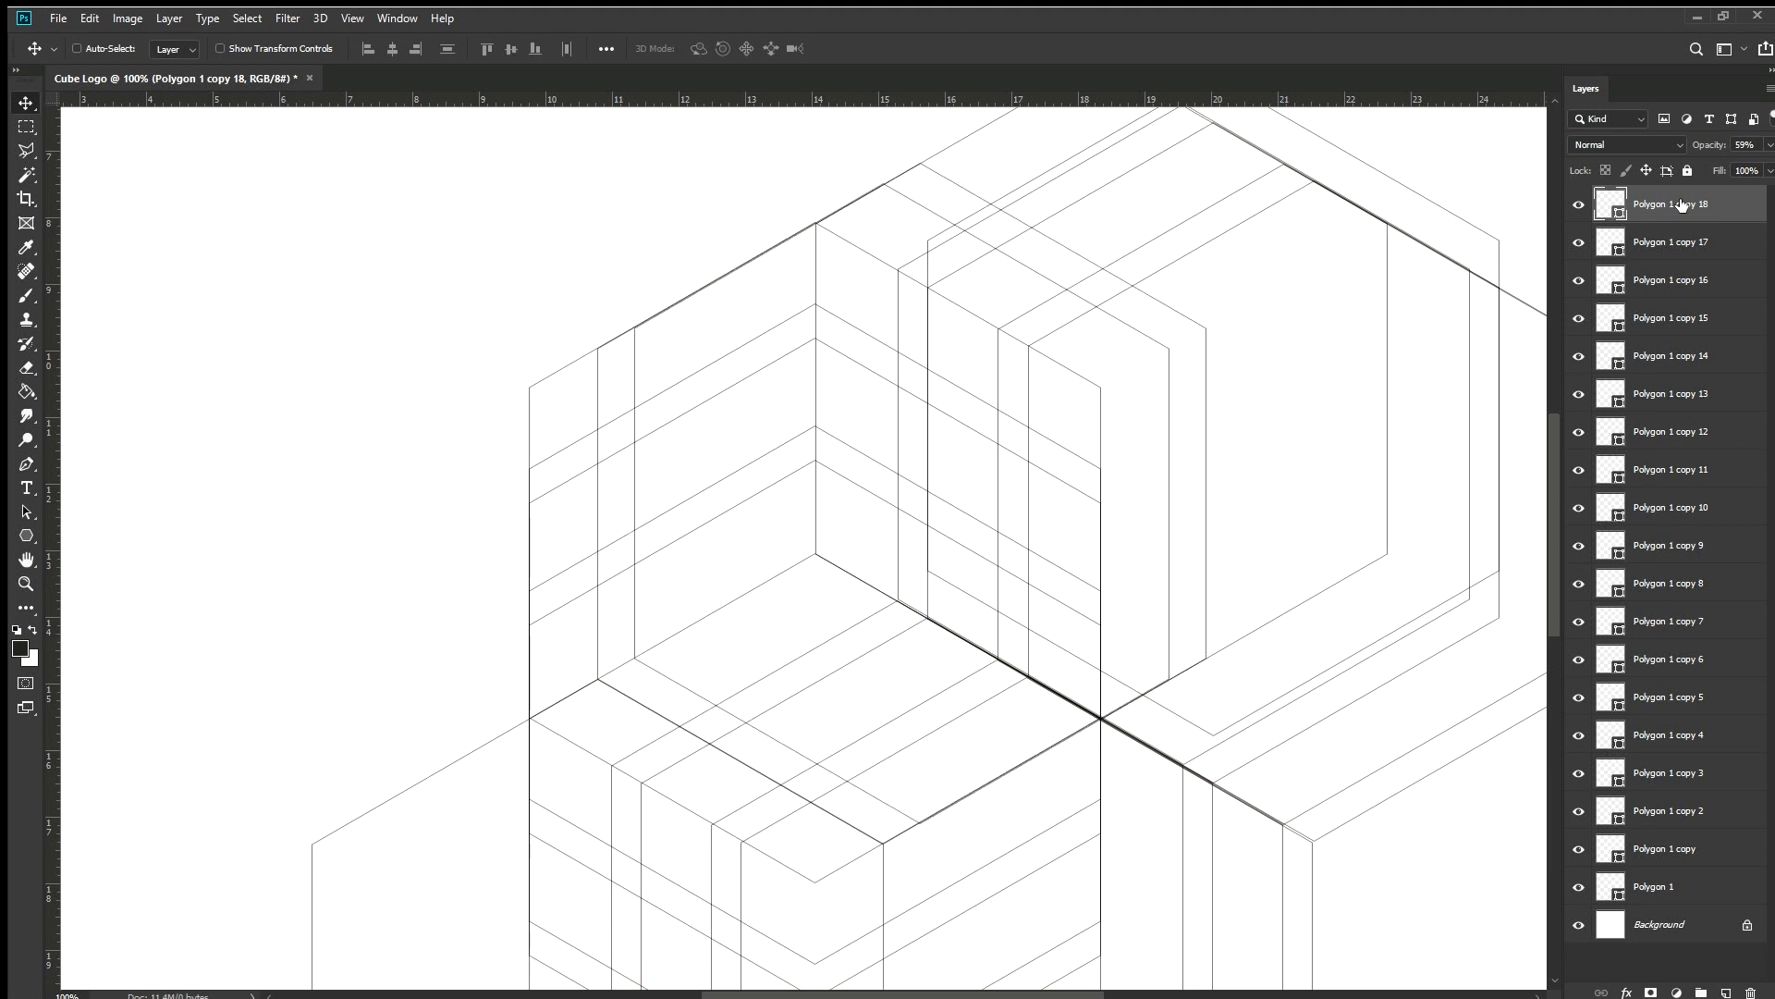
Merge all hexagon outline layers into one layer and duplicate the merged grid
shift+click(1655, 887)
key(ctrl+e)
key(ctrl+j)
Hide the original merged grid, then fill the C-band and six more cube cells with black
click(1578, 241)
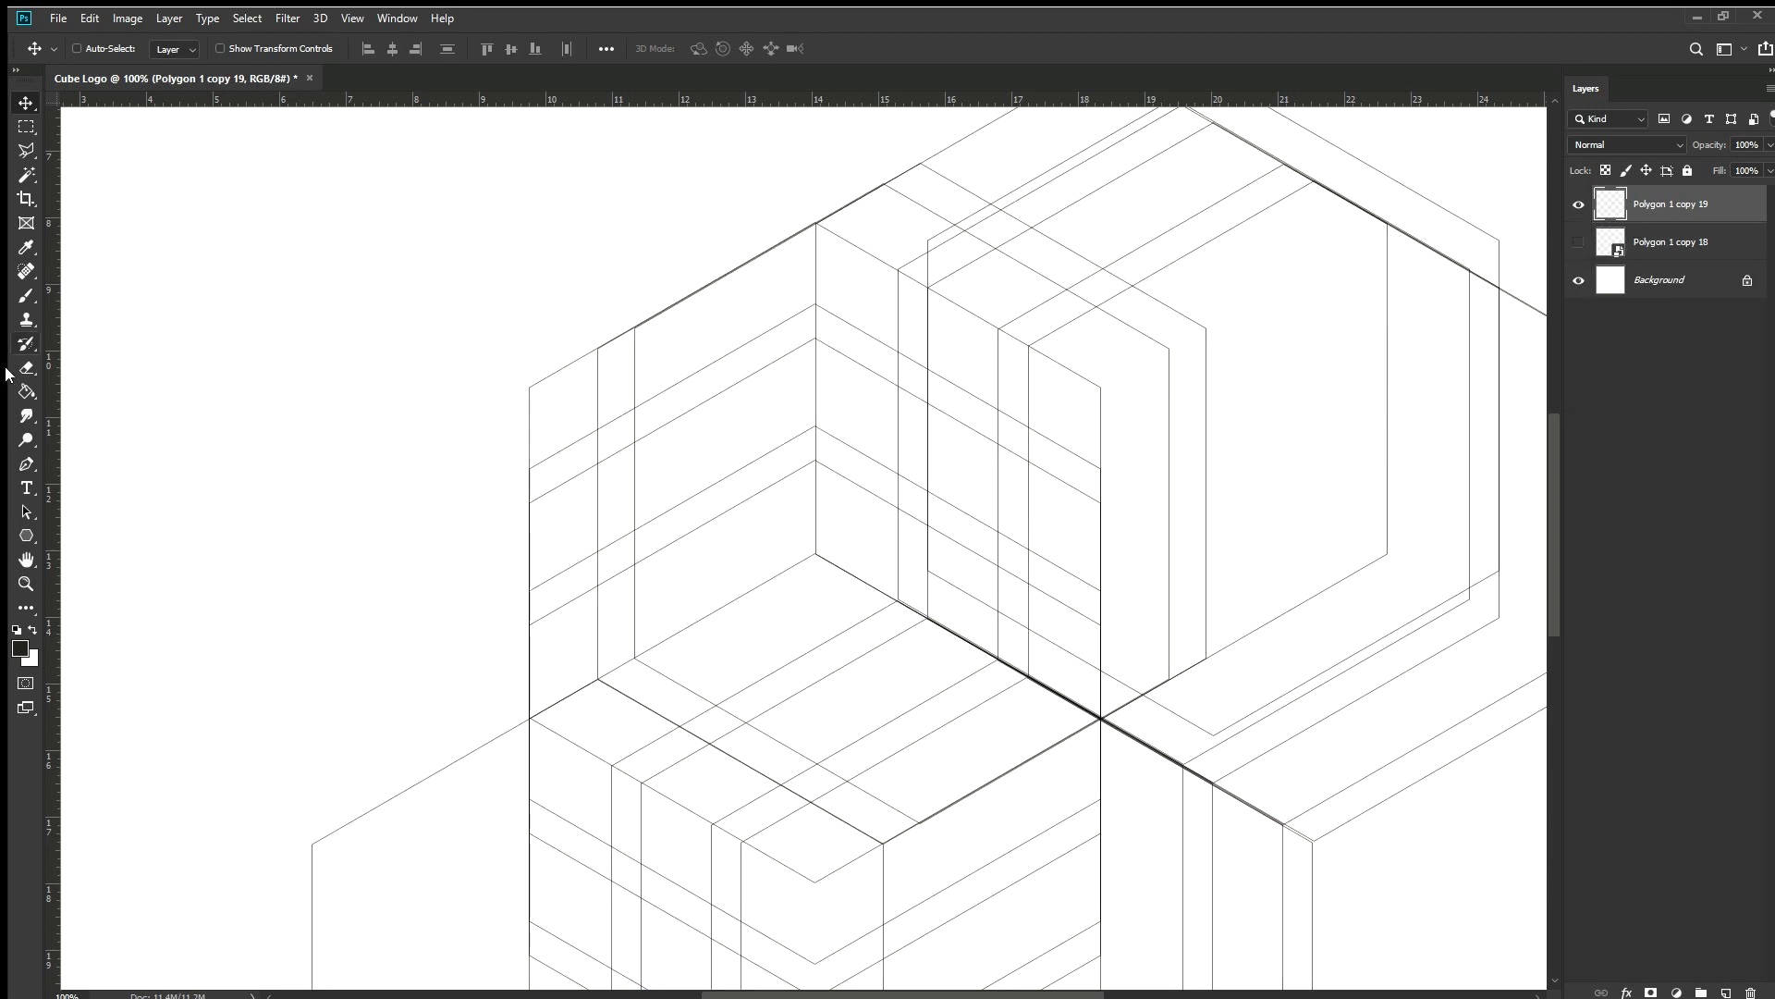
click(652, 355)
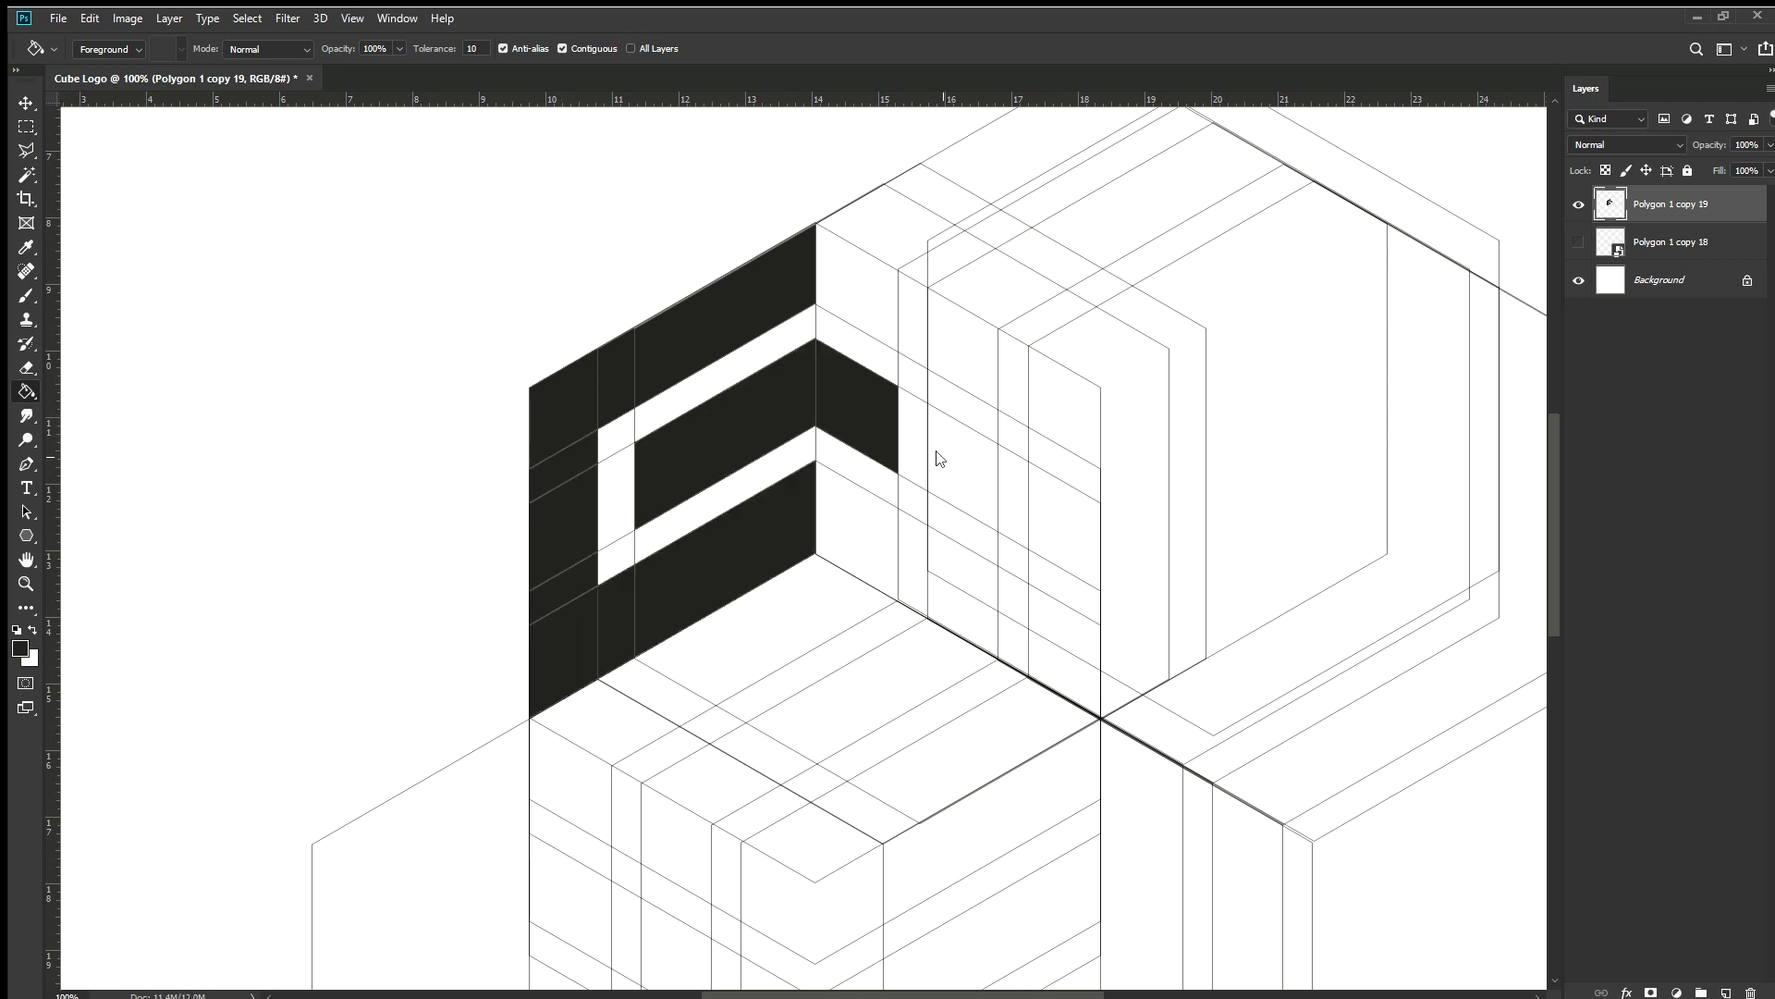
click(961, 573)
click(786, 638)
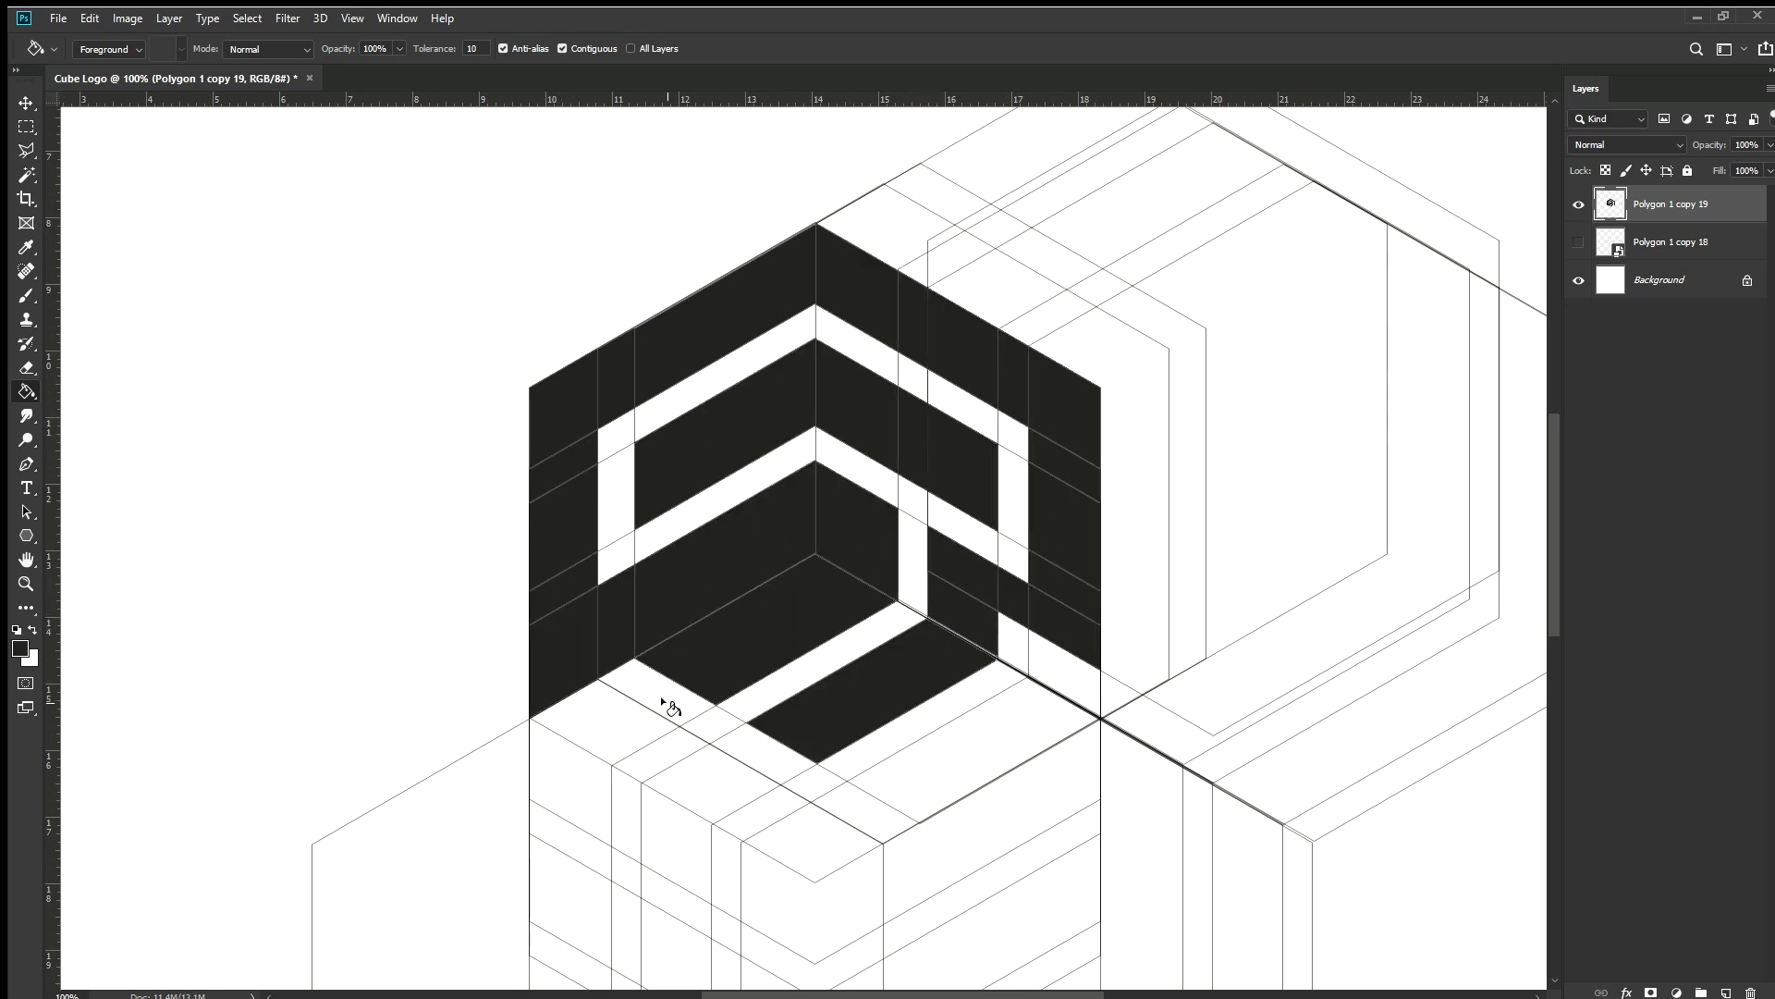
click(666, 703)
click(1036, 684)
click(1022, 733)
click(772, 846)
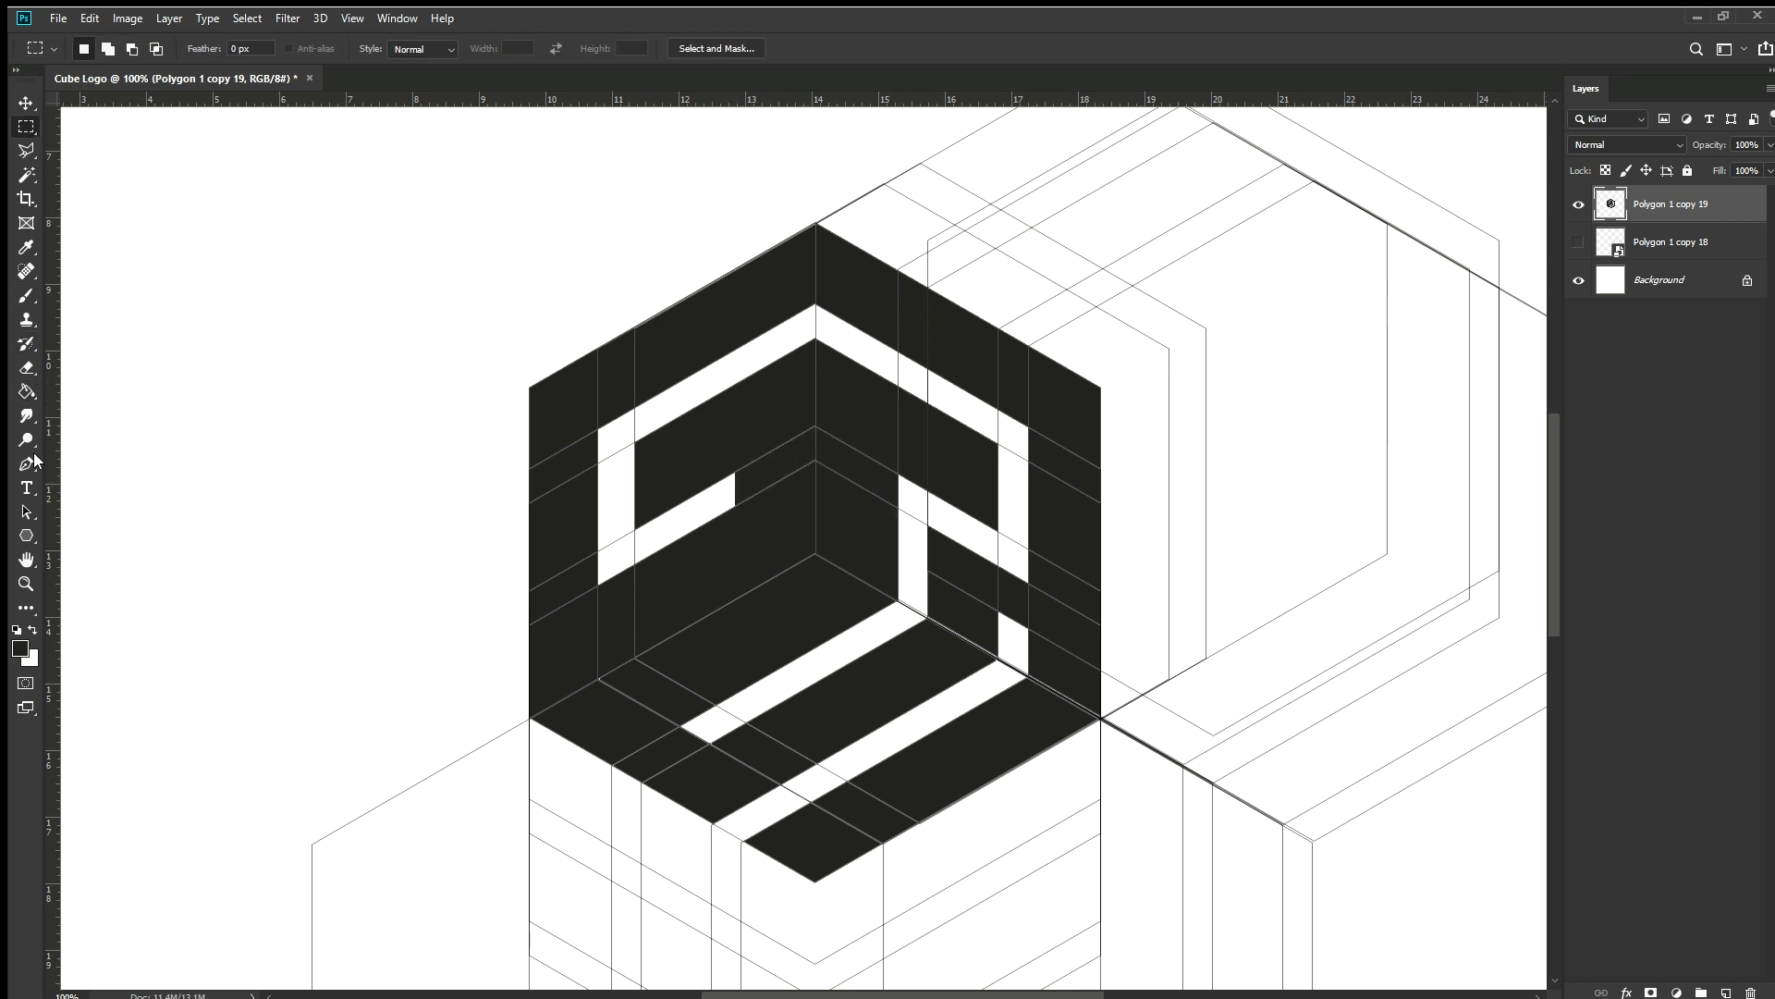
Start the left-face shape at the cube's top vertex and anchor it along the white band's edge
scroll(815, 226, up, 3)
click(813, 220)
scroll(813, 220, down, 3)
scroll(583, 476, up, 5)
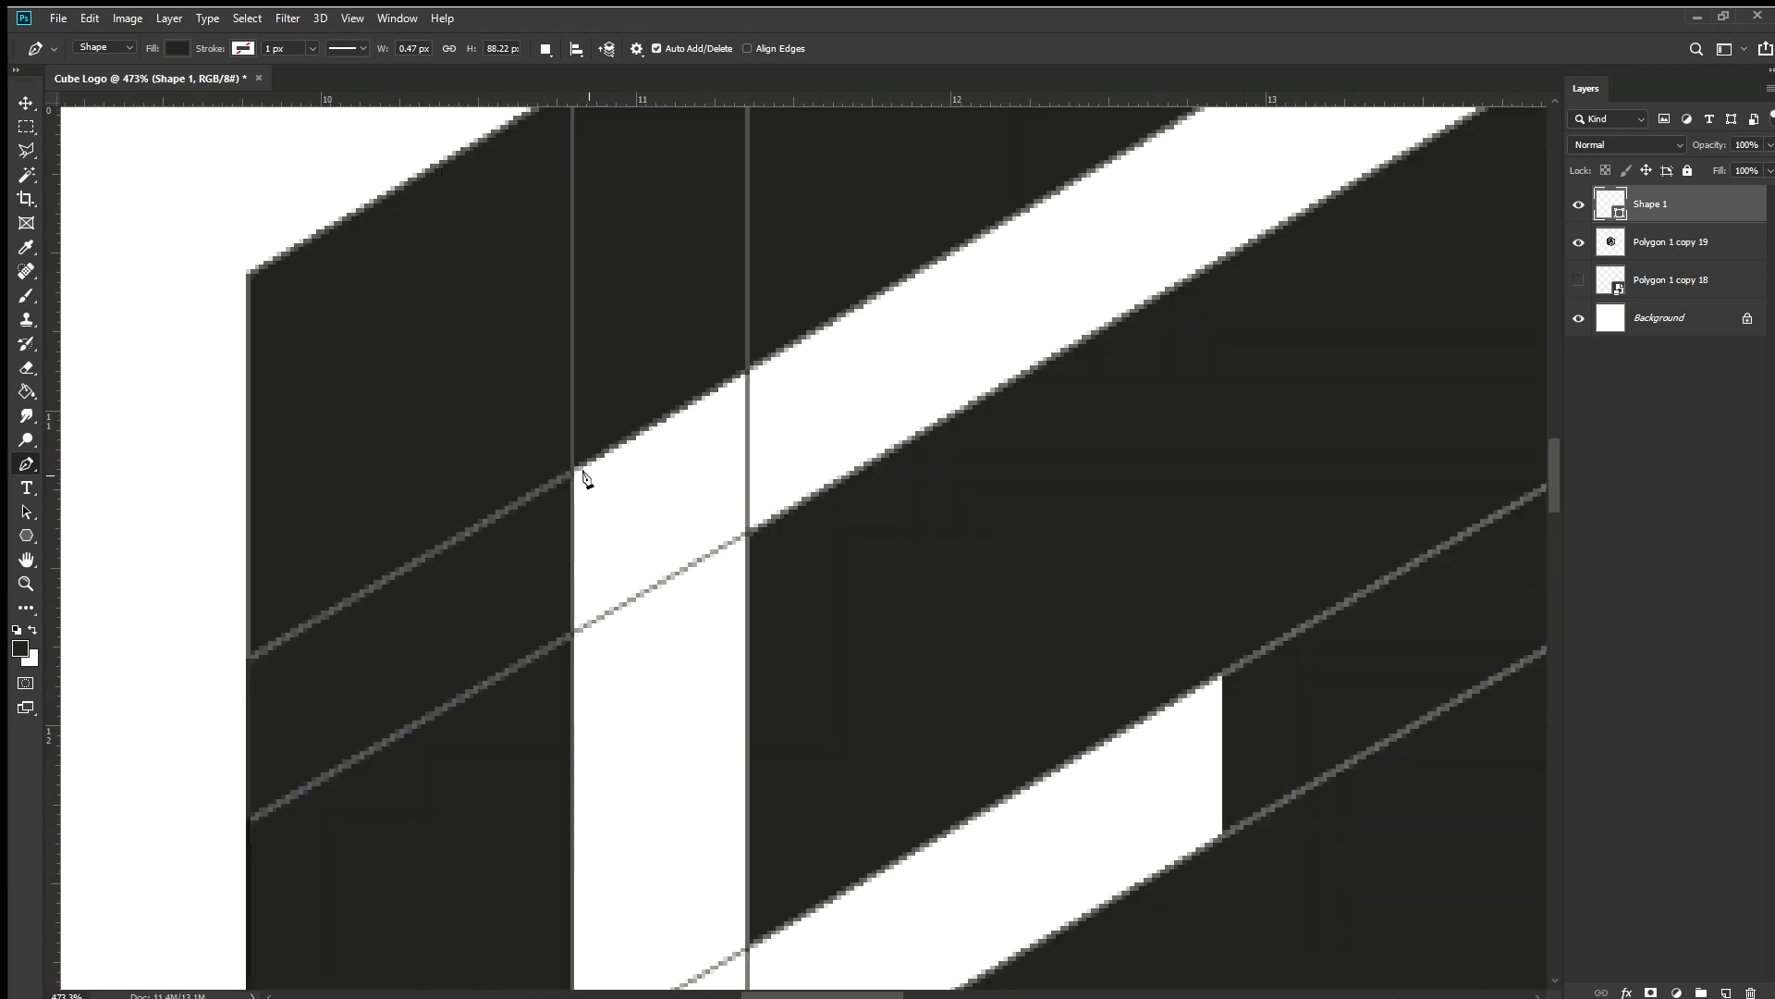
scroll(598, 546, up, 2)
click(598, 546)
scroll(931, 396, down, 3)
scroll(565, 645, up, 3)
scroll(565, 645, up, 2)
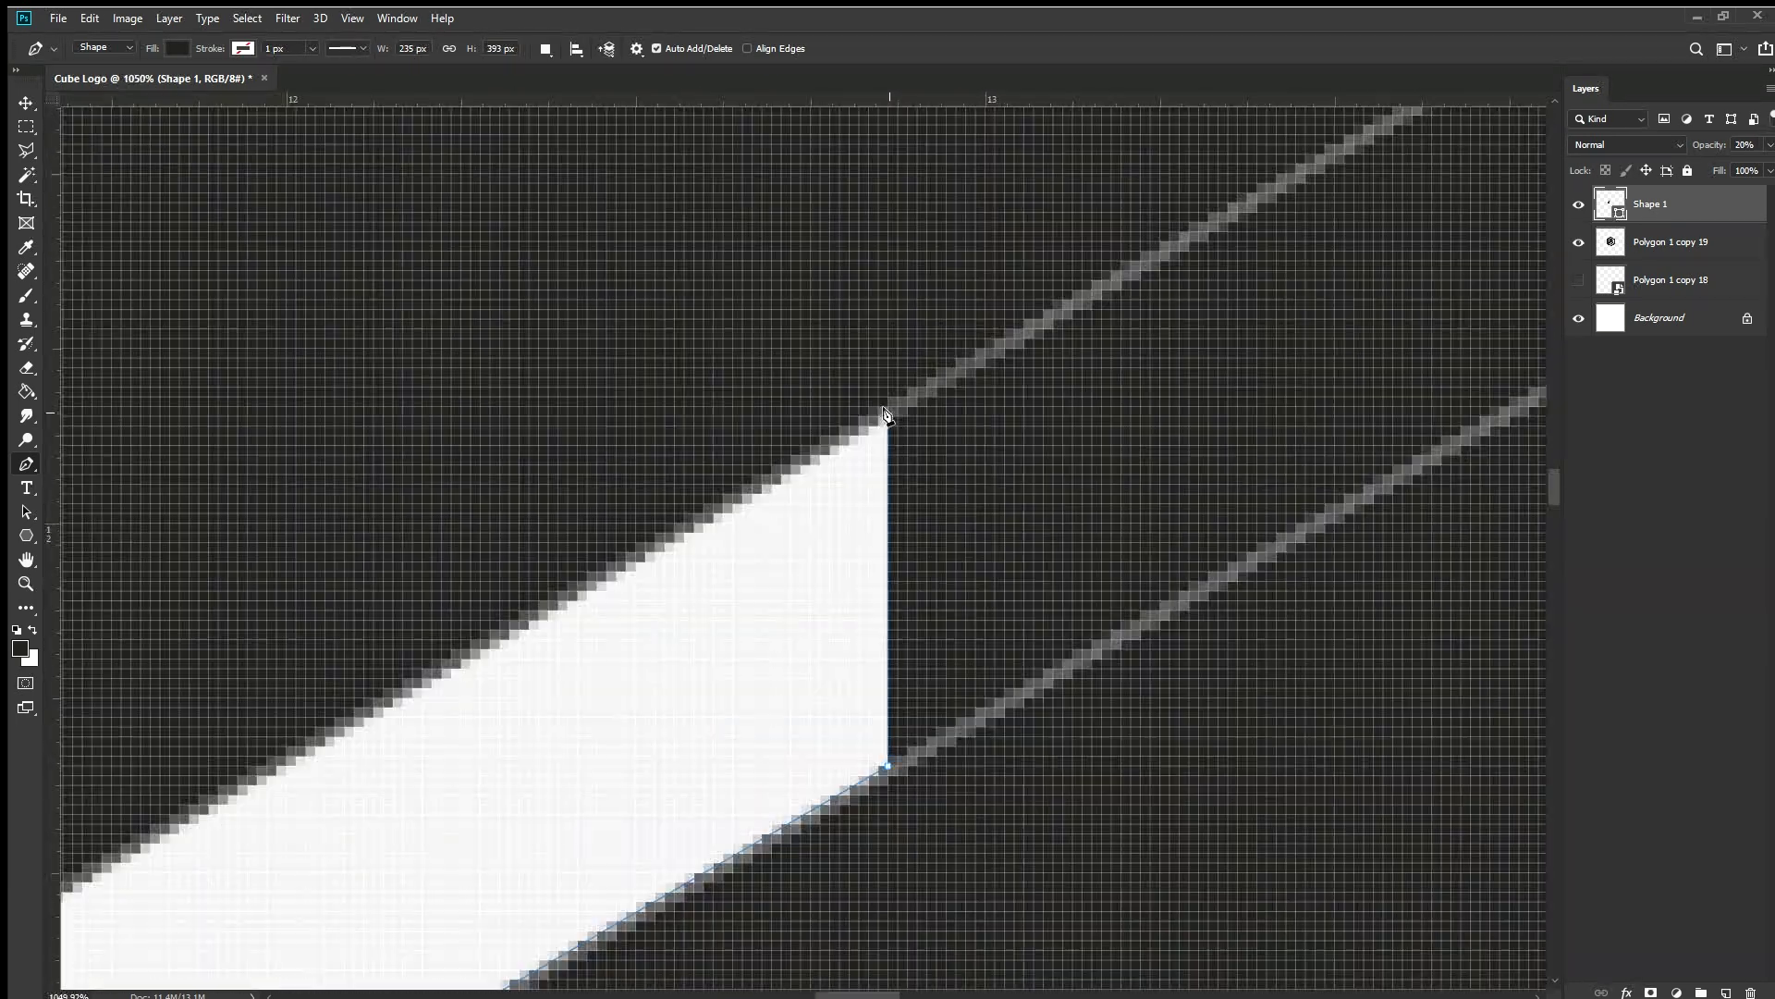
scroll(565, 645, down, 3)
scroll(918, 534, down, 2)
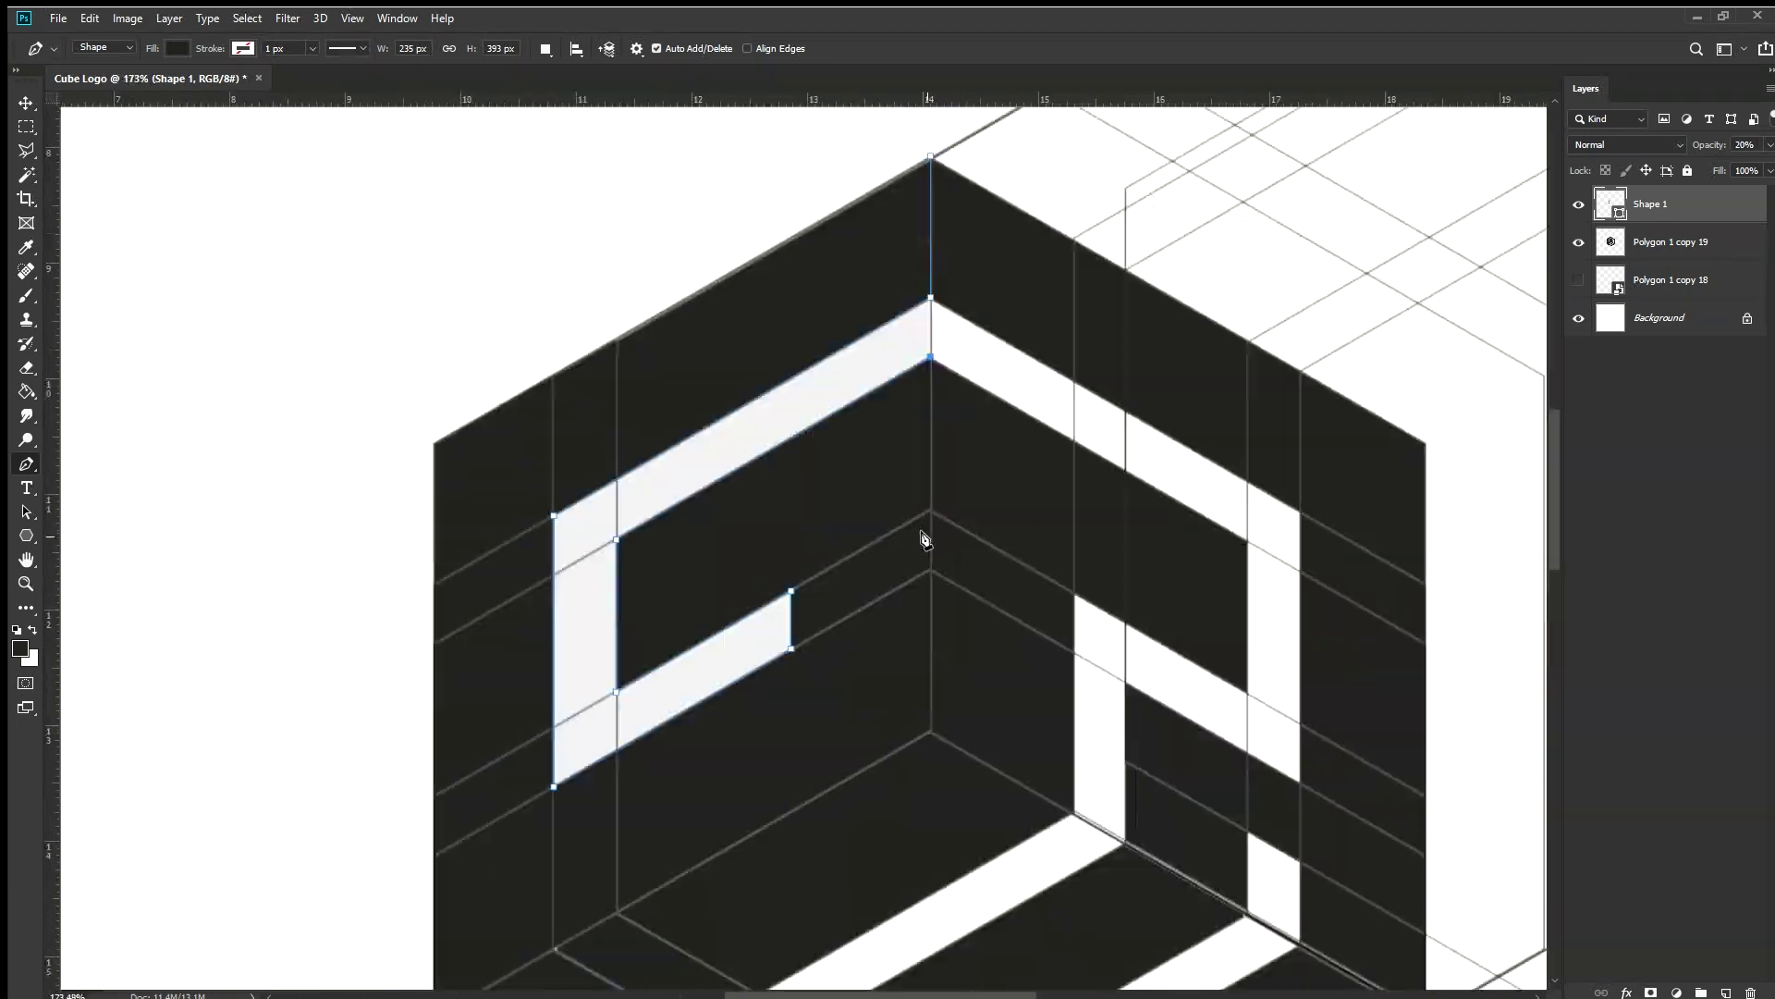
scroll(918, 534, up, 3)
Add an anchor at the cube's centre vertex and bring the outline back to the top vertex
click(921, 612)
scroll(922, 629, down, 2)
scroll(706, 401, down, 3)
scroll(770, 396, up, 3)
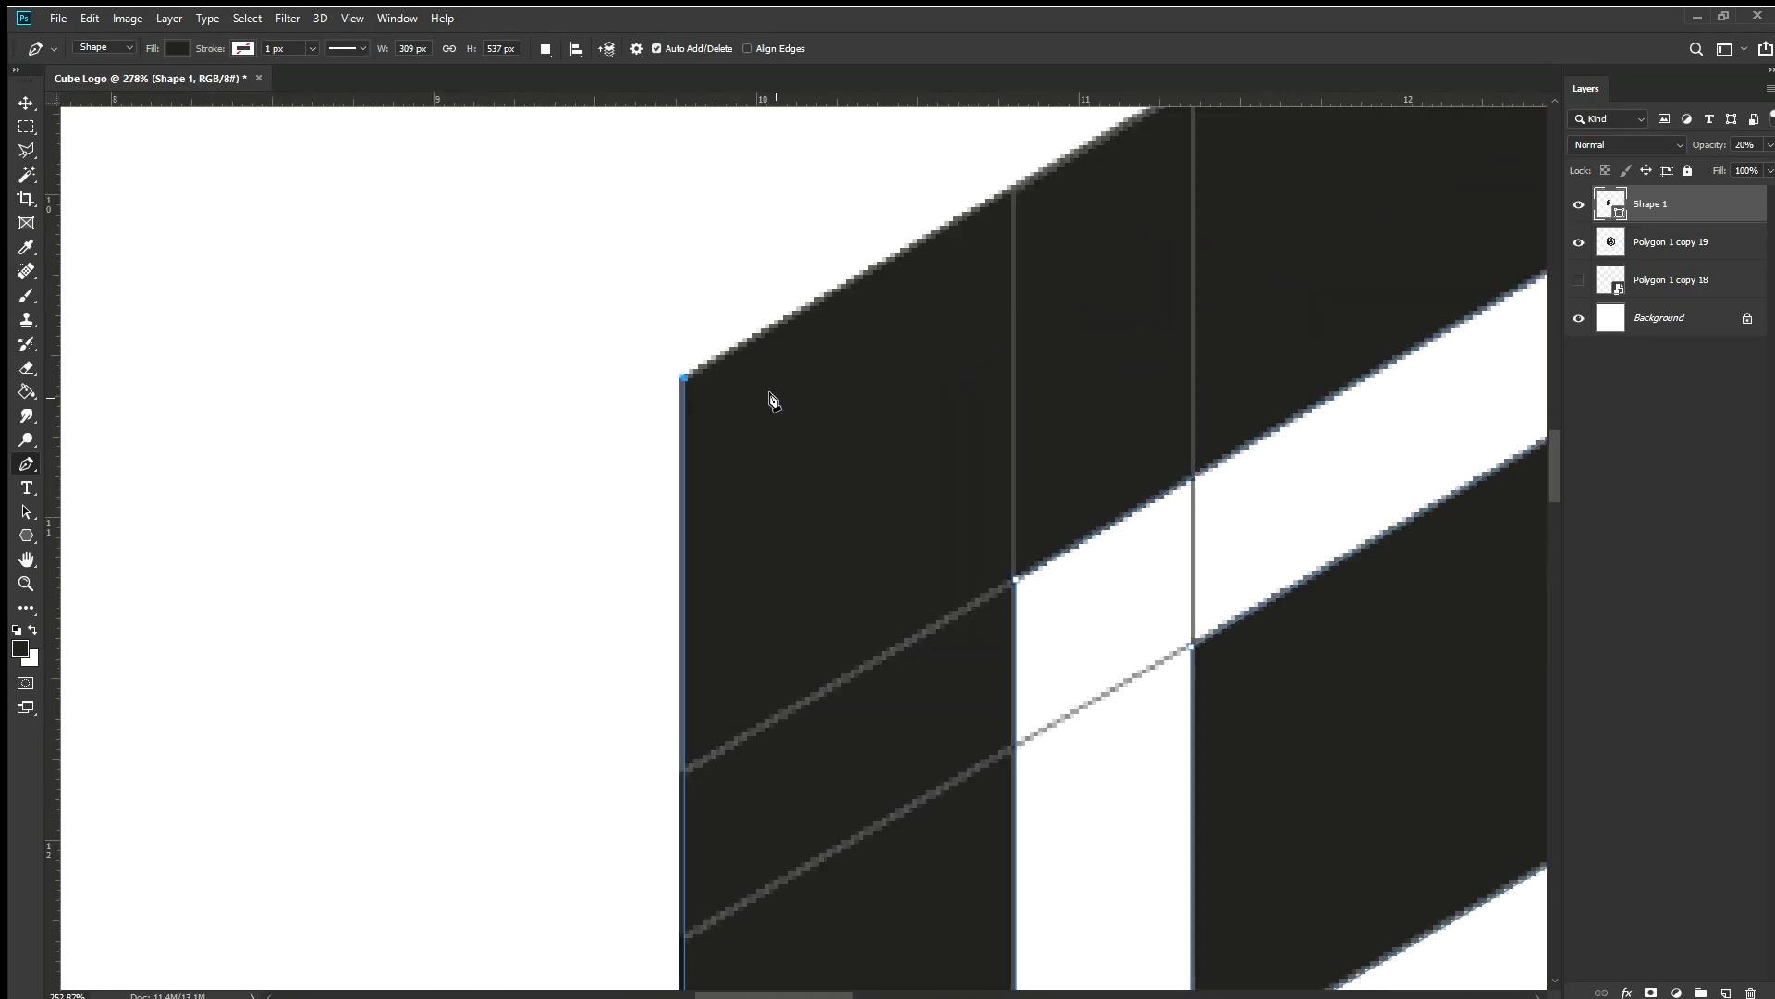
click(795, 258)
scroll(810, 269, down, 3)
scroll(816, 462, up, 2)
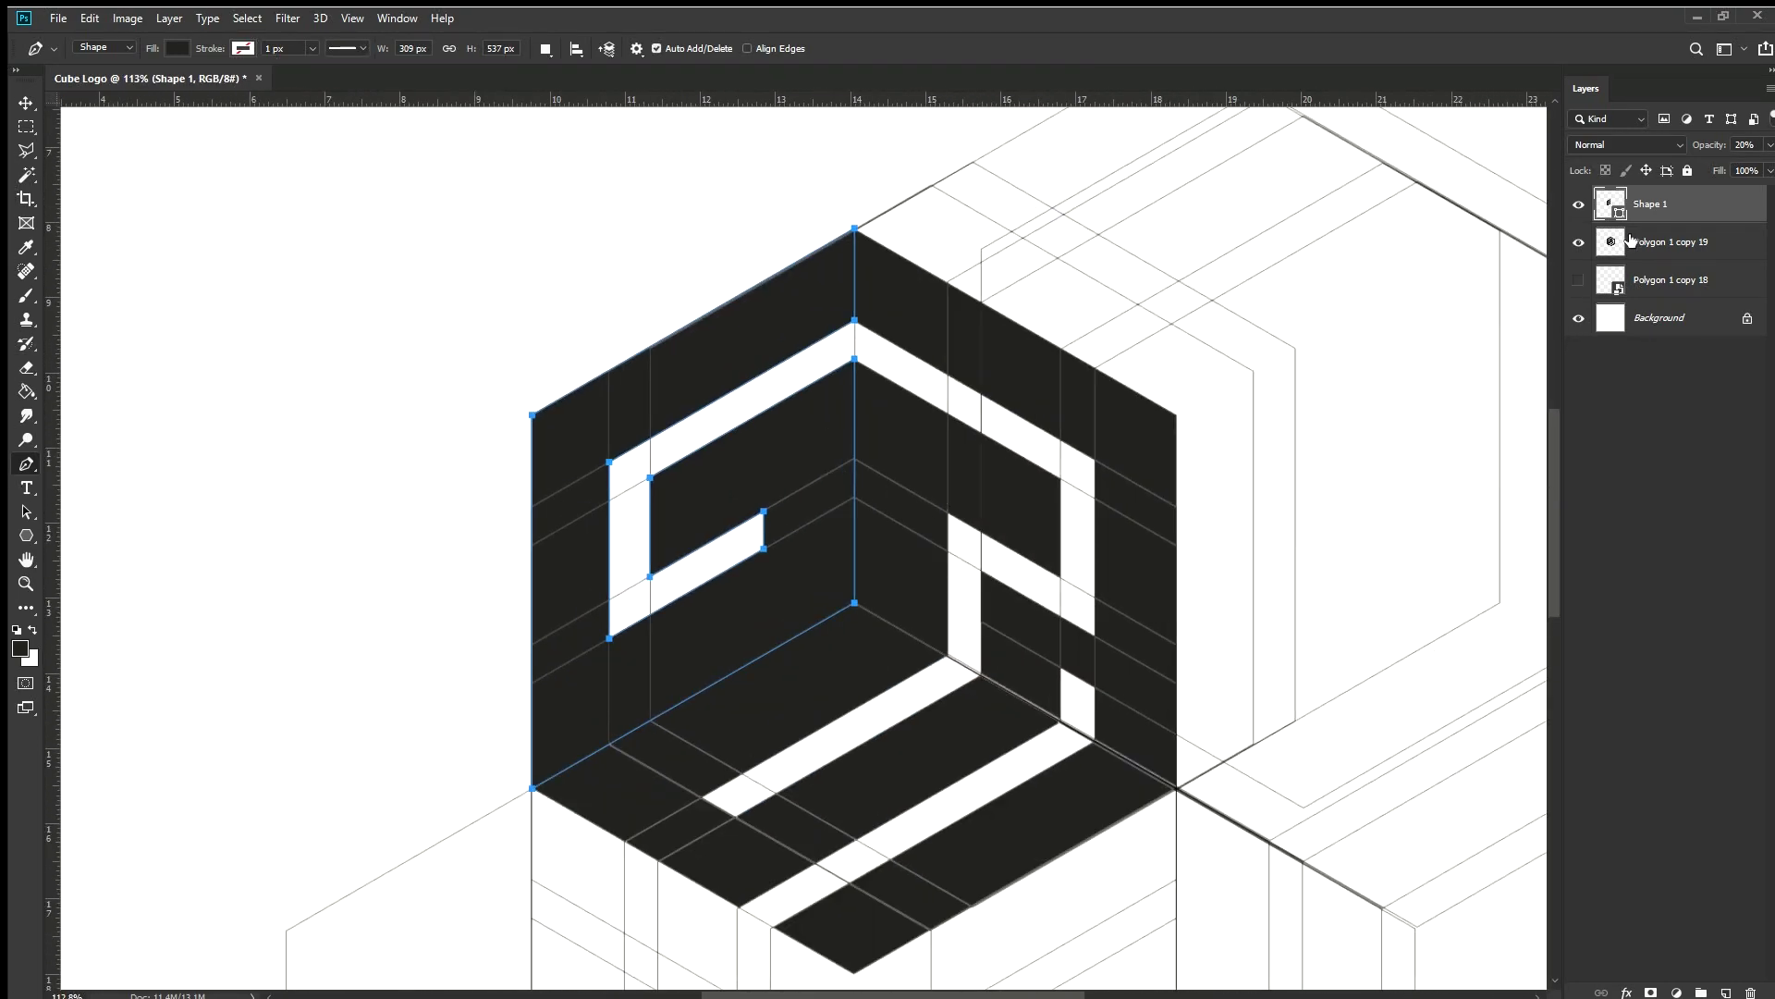
scroll(906, 334, right, 2)
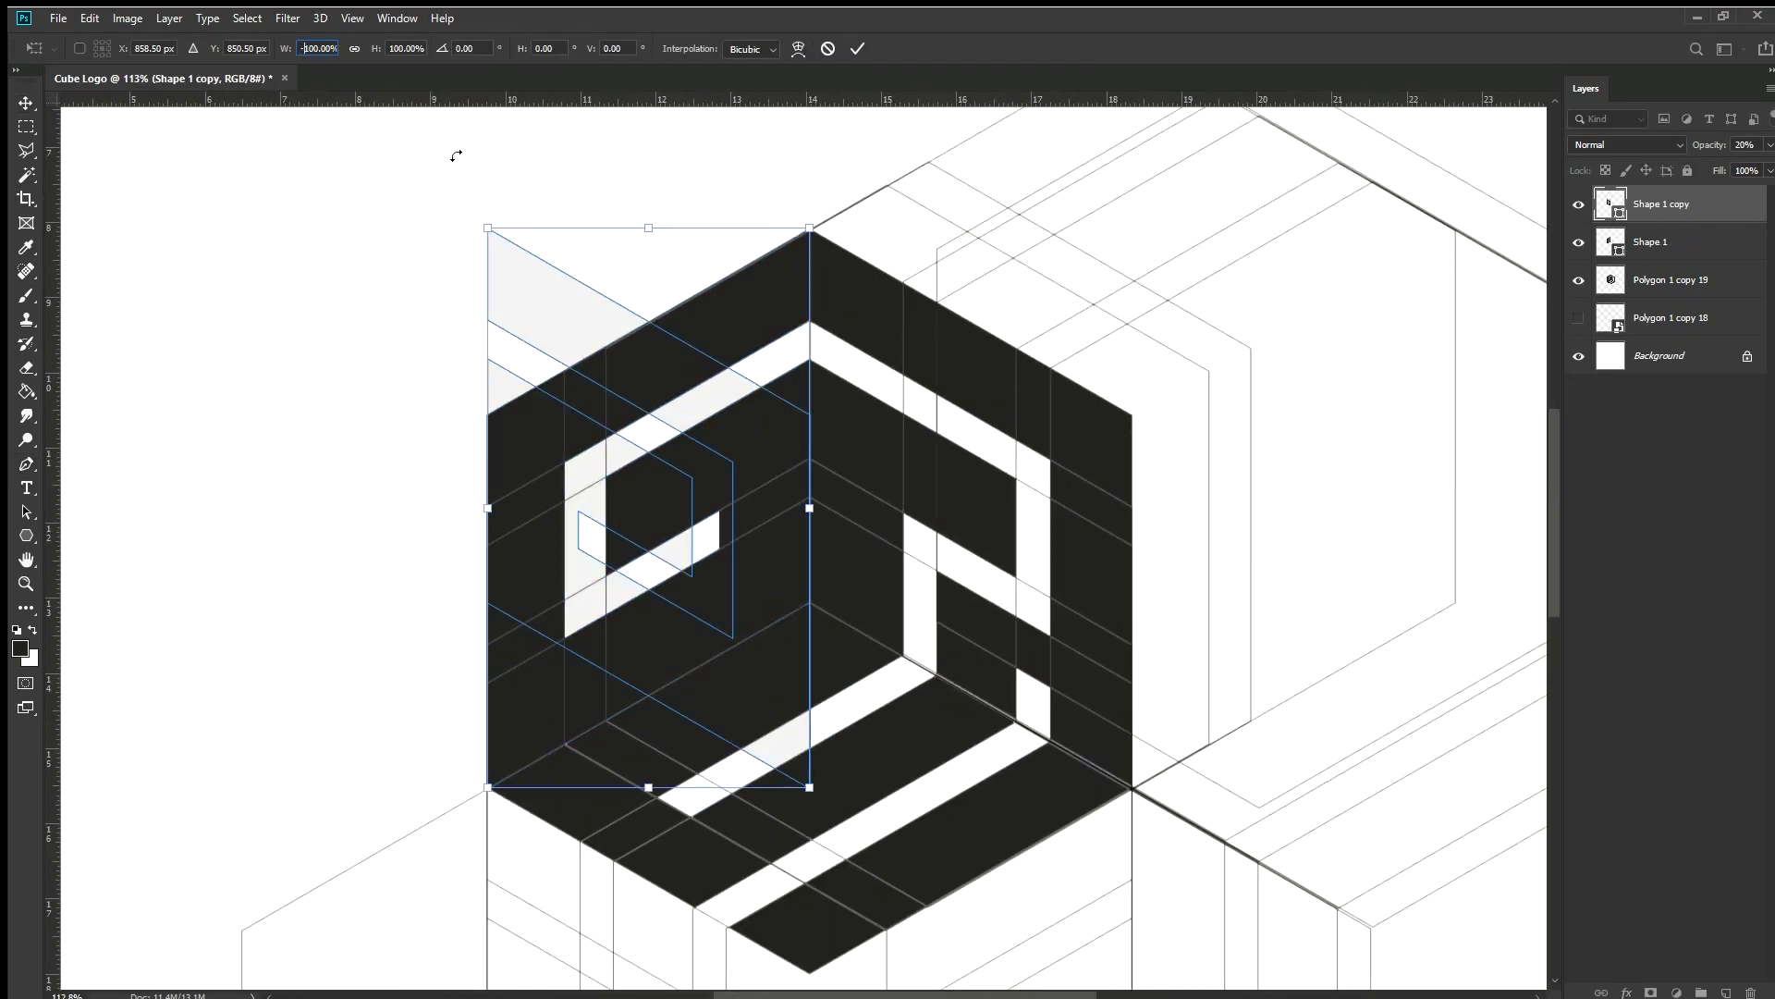
Duplicate the traced left-face shape as Shape 1 copy for the right face
key(ctrl+j)
scroll(1068, 504, up, 3)
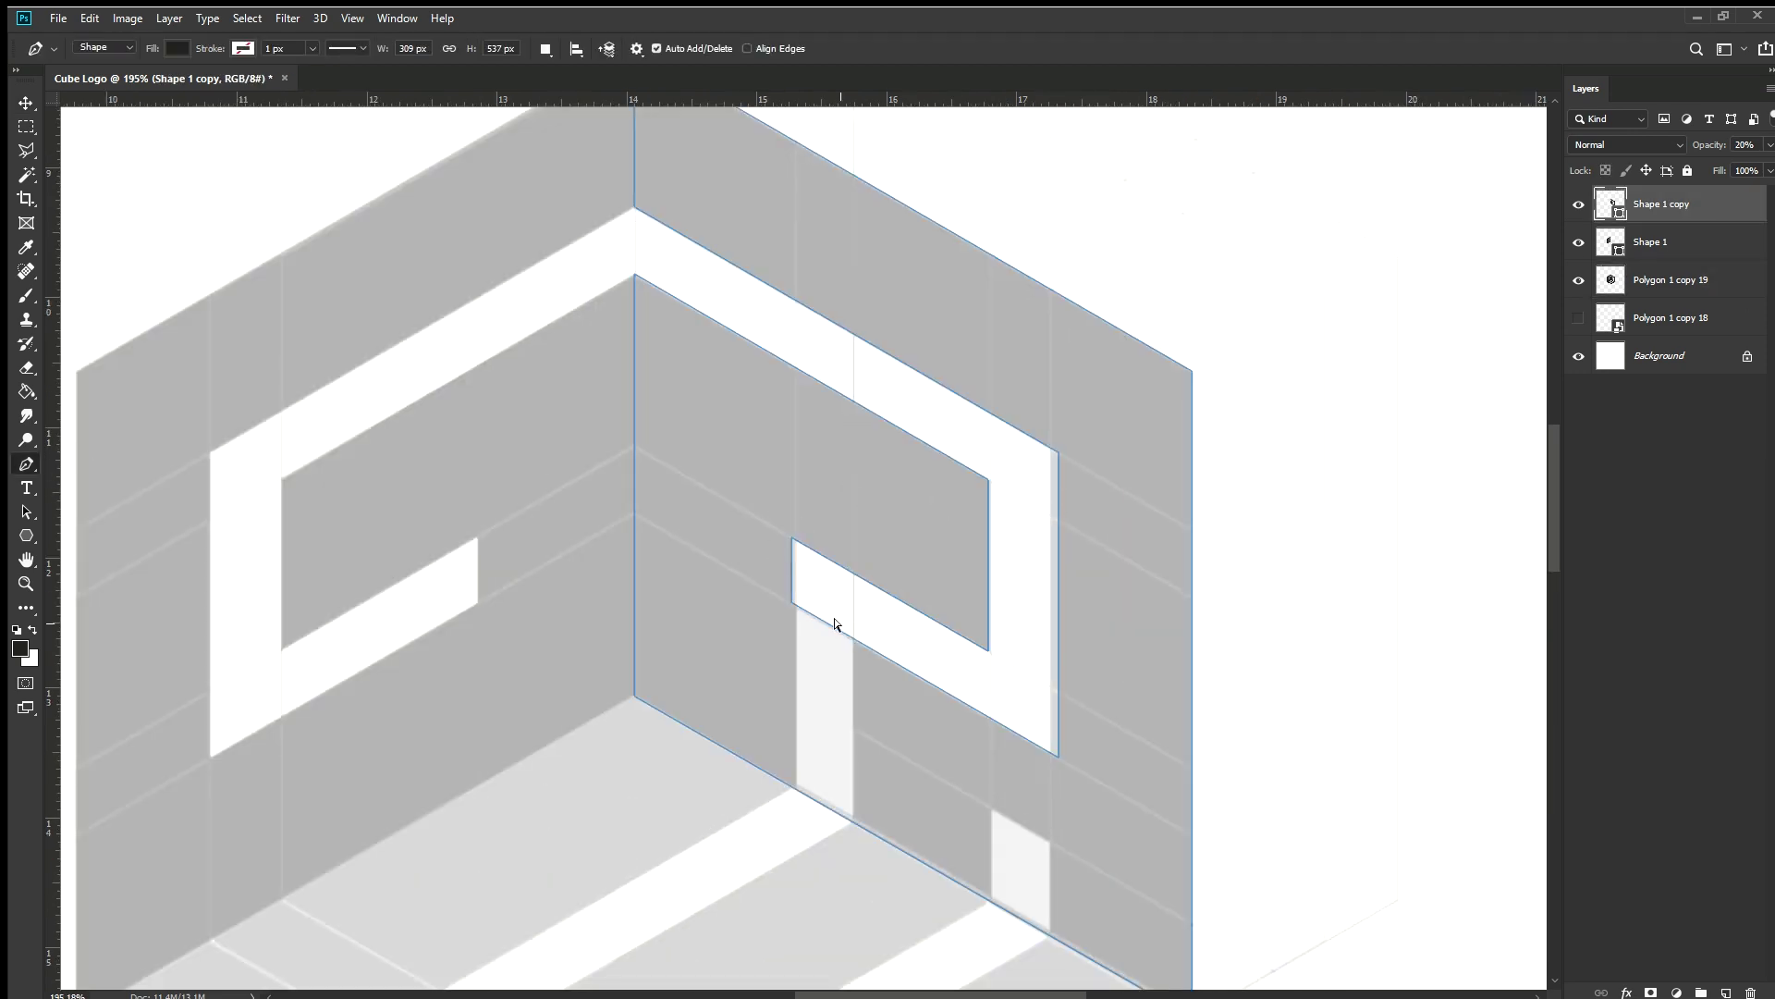
scroll(835, 624, up, 3)
scroll(739, 435, up, 10)
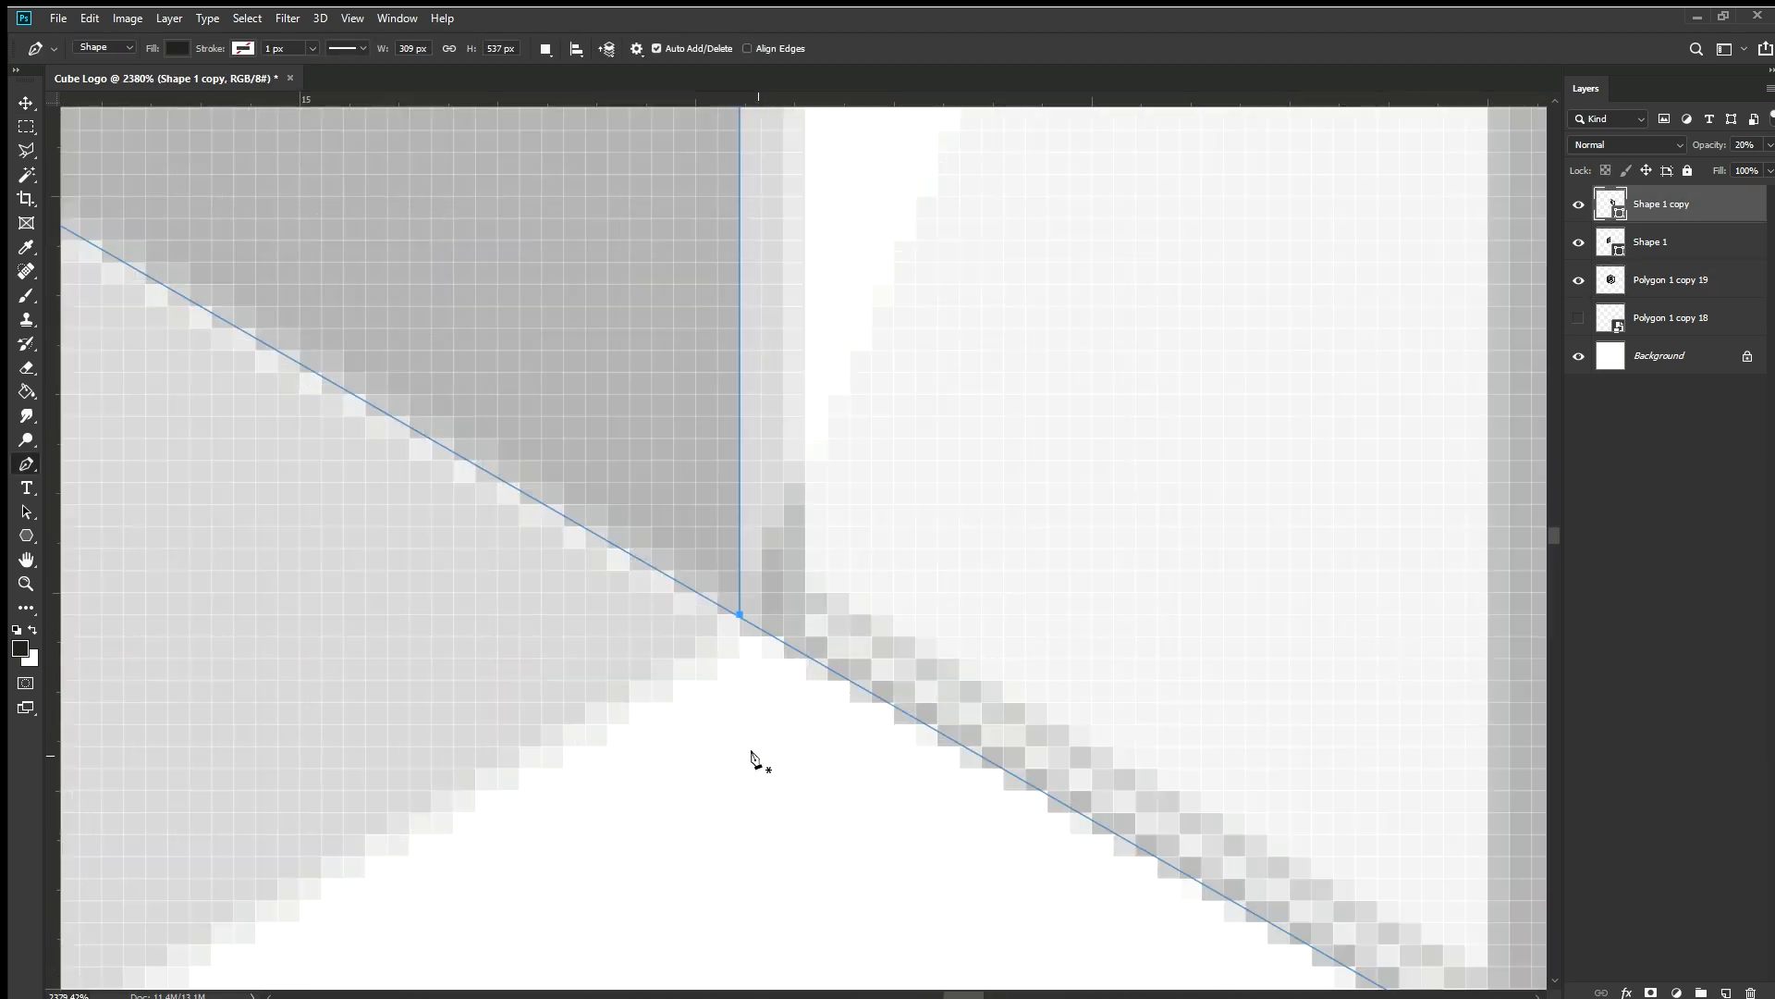
scroll(710, 418, up, 3)
scroll(715, 424, down, 5)
scroll(1070, 456, down, 3)
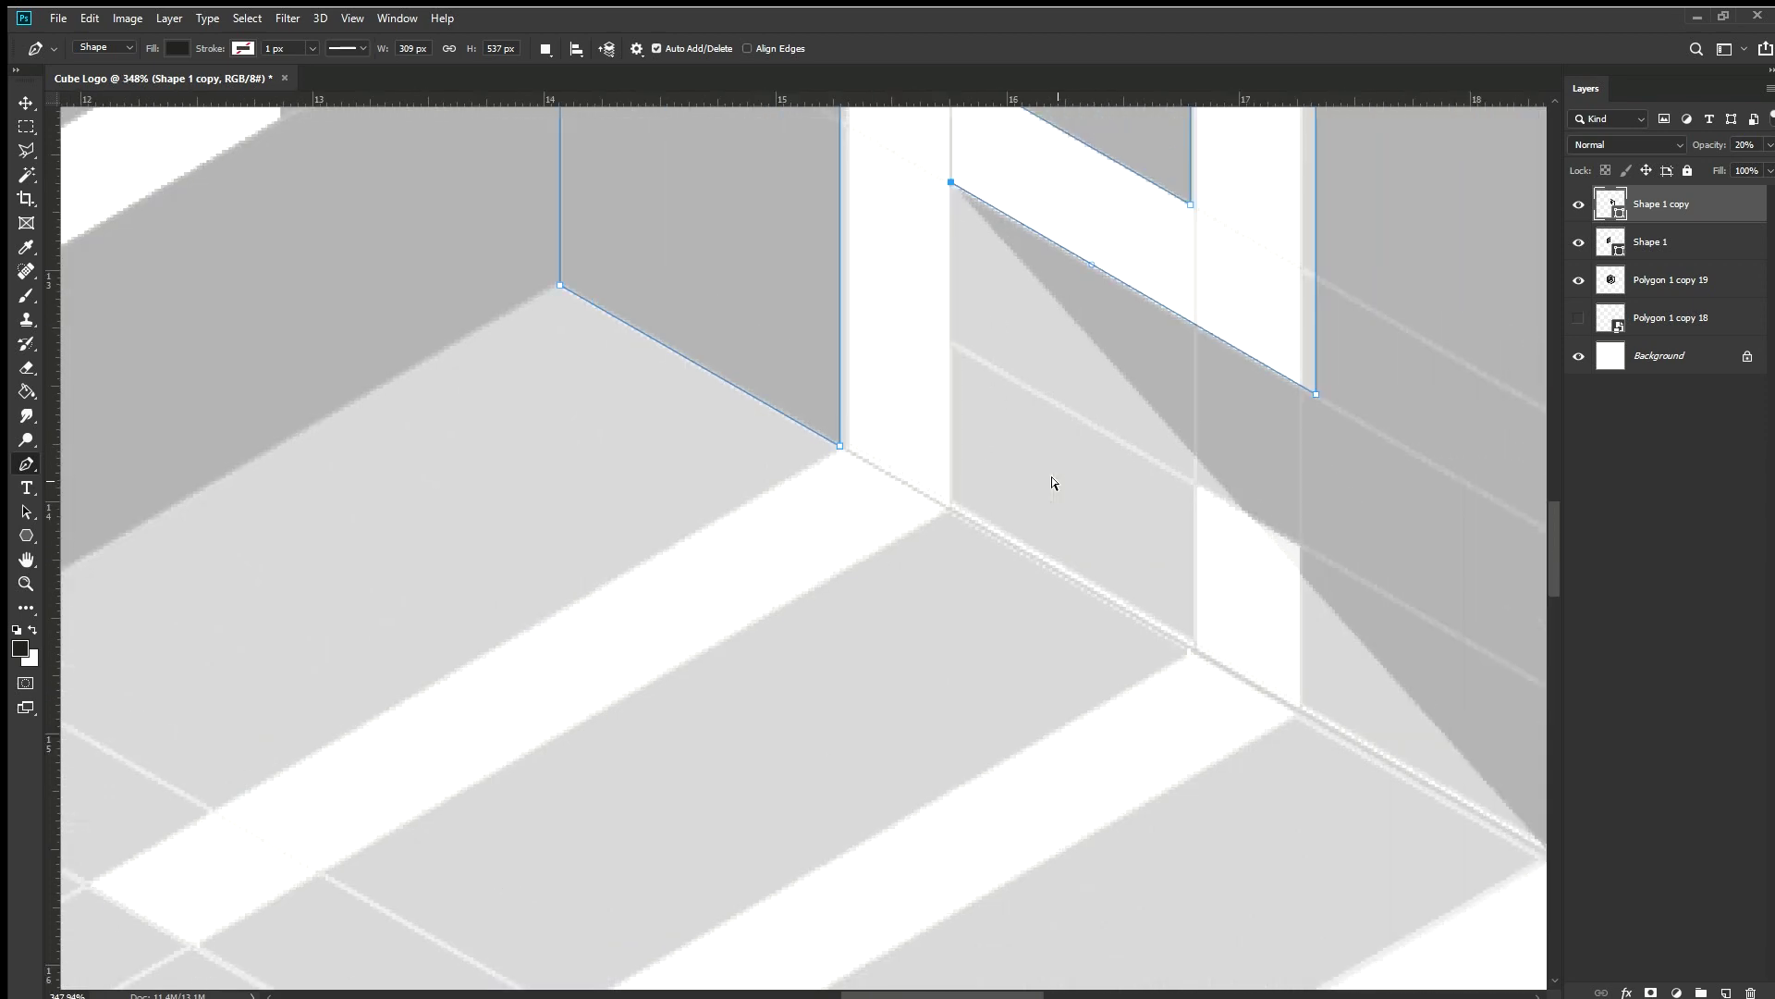
scroll(1050, 484, up, 3)
scroll(940, 547, down, 5)
scroll(1054, 447, down, 3)
scroll(1156, 503, up, 1)
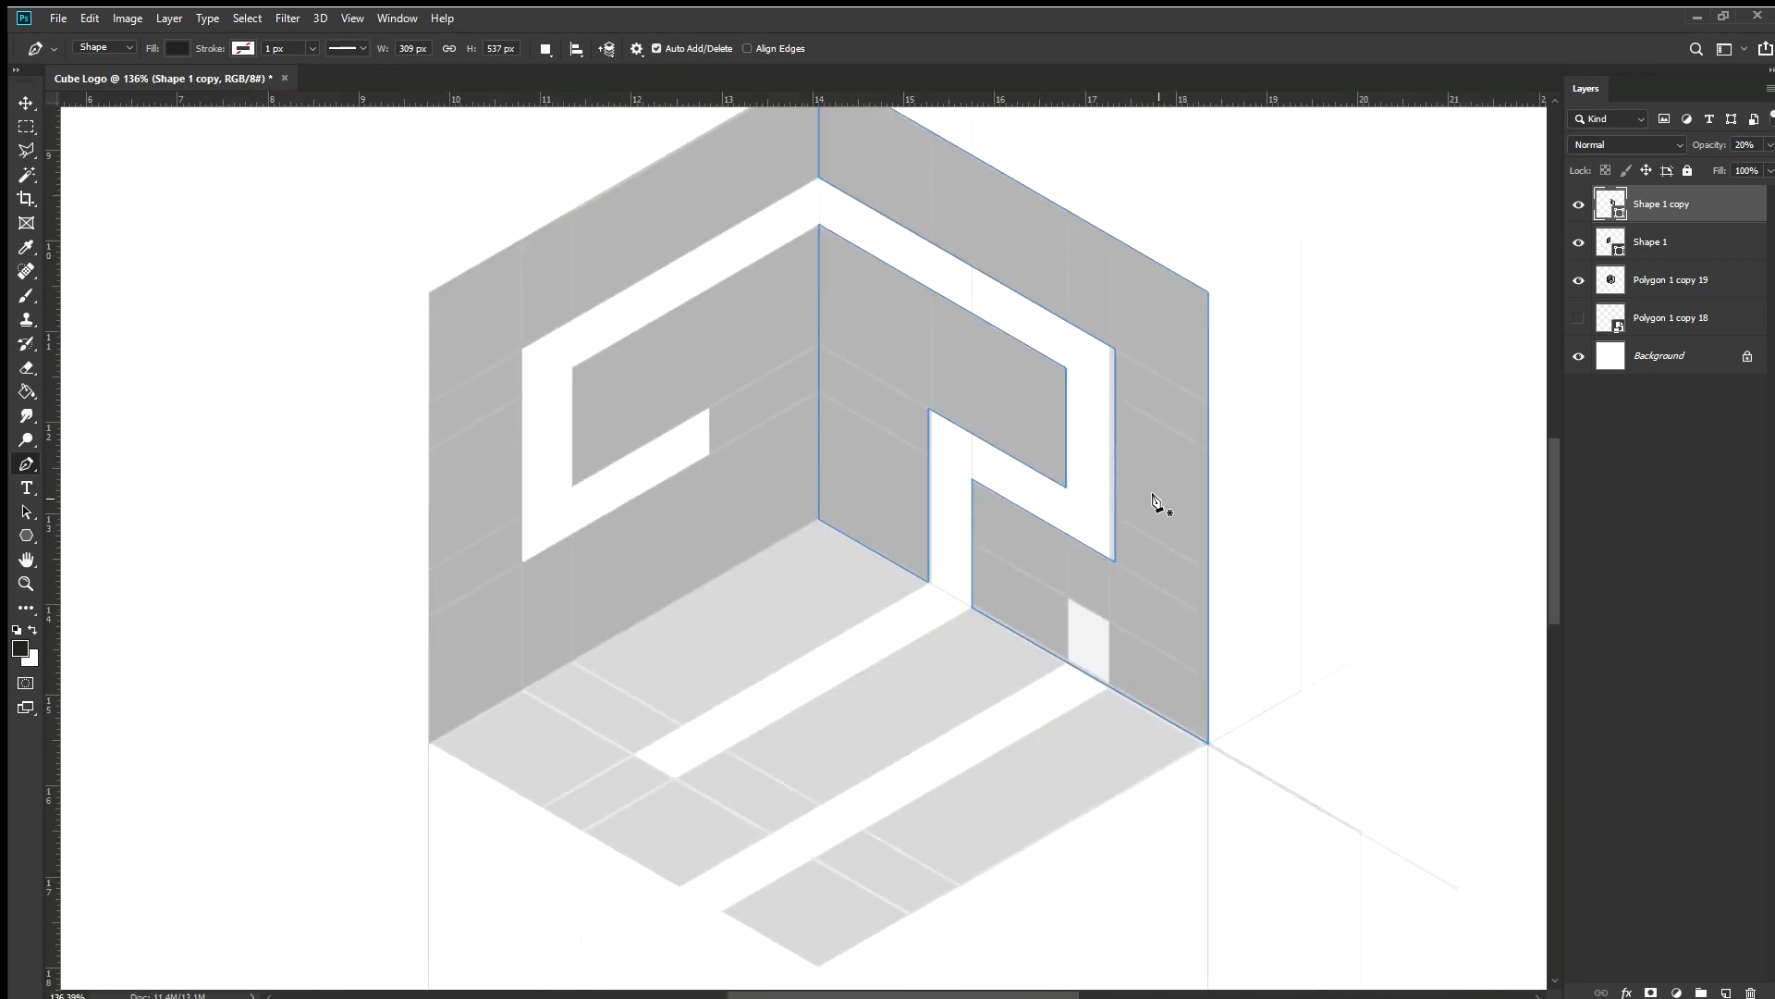
scroll(947, 777, up, 8)
scroll(999, 823, up, 2)
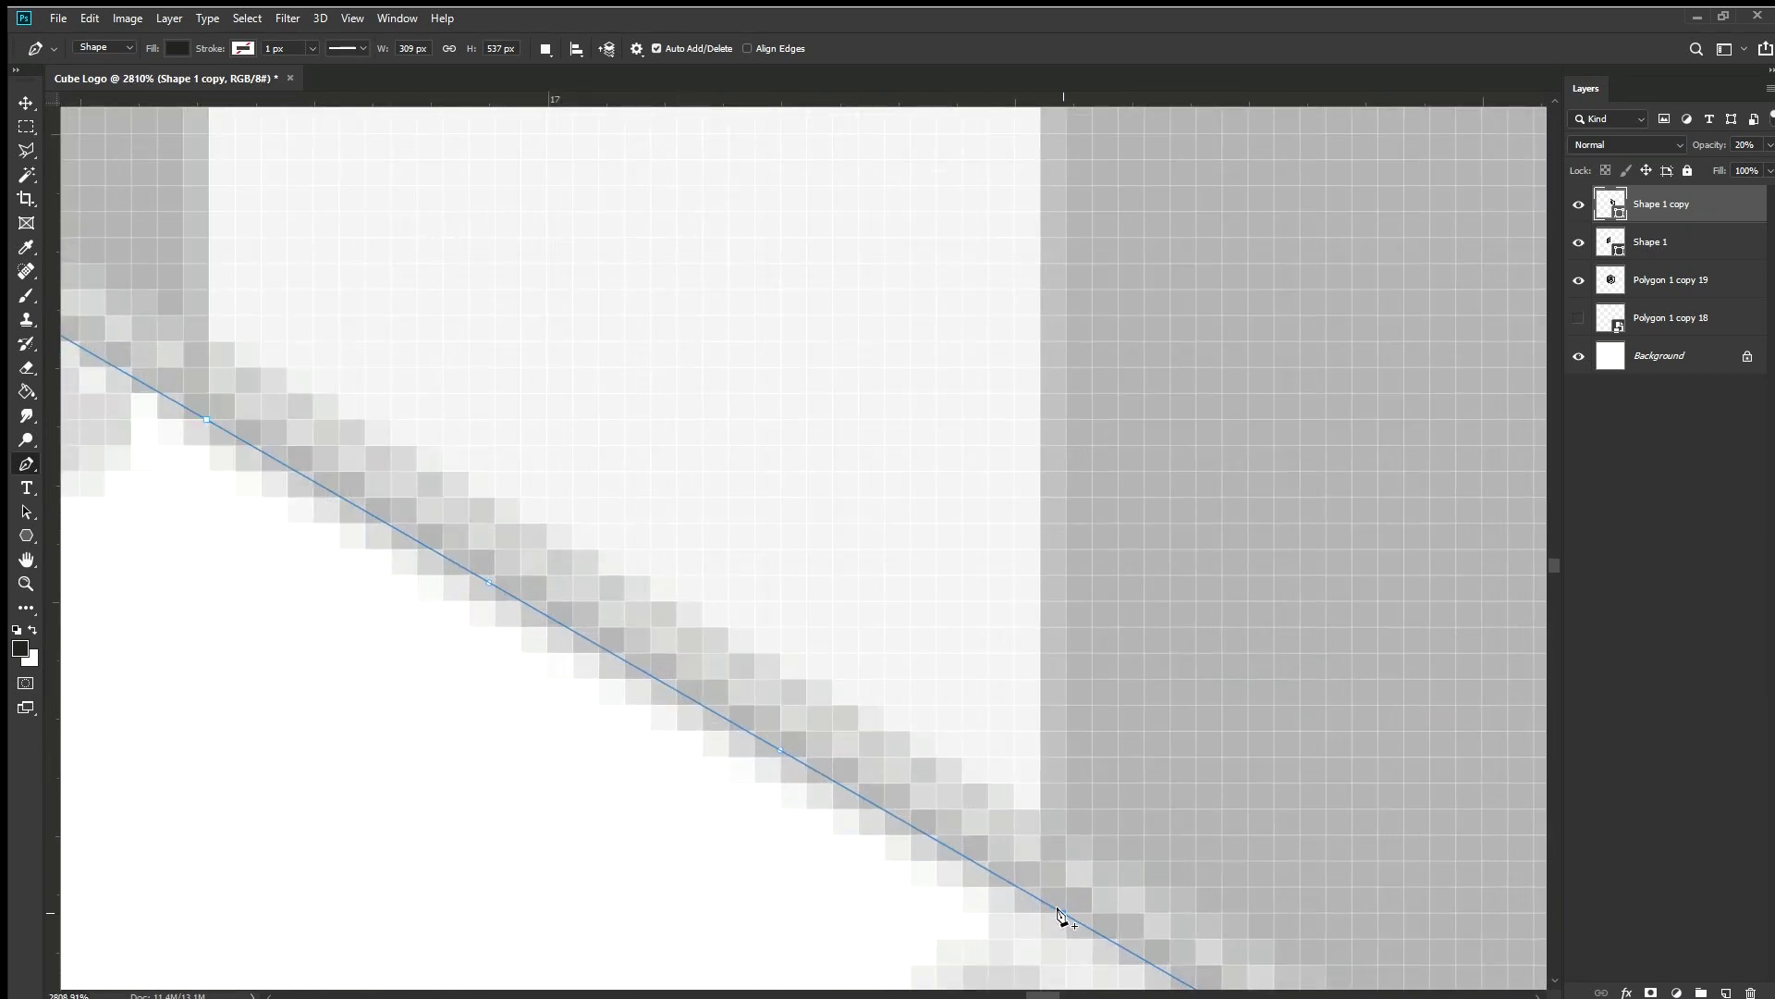
scroll(1058, 915, down, 3)
scroll(1022, 813, down, 3)
Inspect the right-face outline, then start a new floor shape at the cube's lower-left corner
scroll(1042, 519, up, 4)
scroll(1058, 586, up, 2)
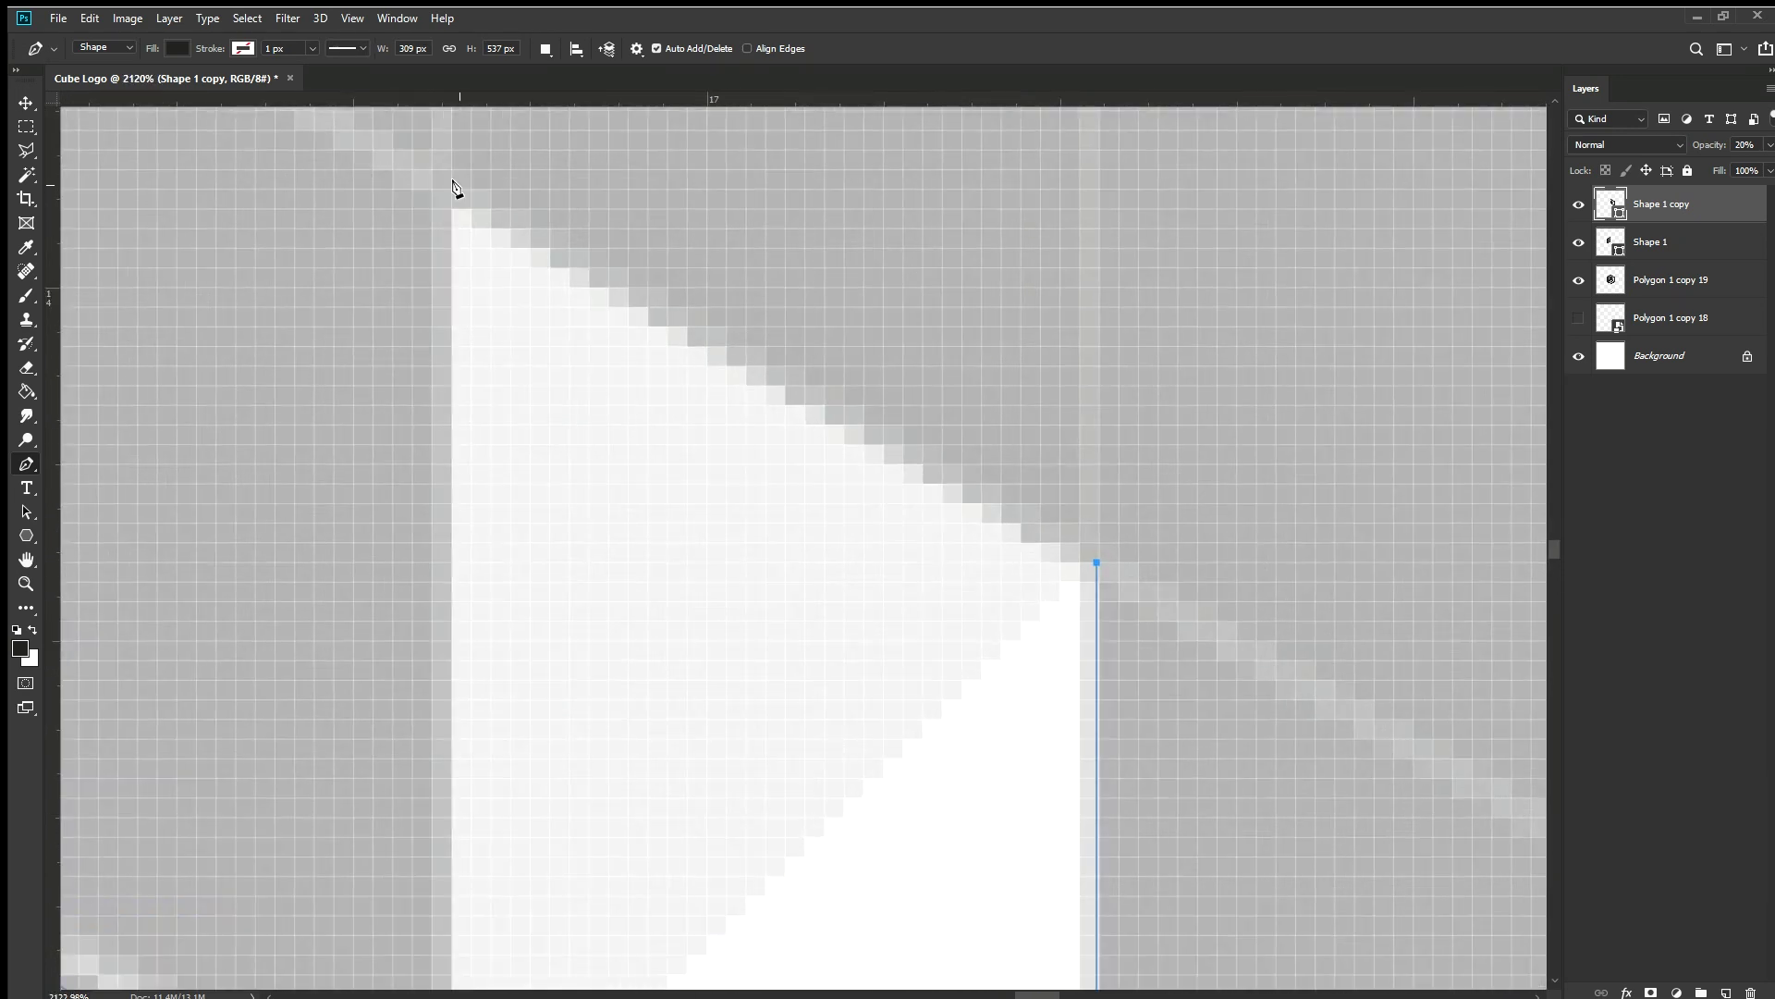
scroll(586, 625, down, 3)
scroll(586, 626, up, 1)
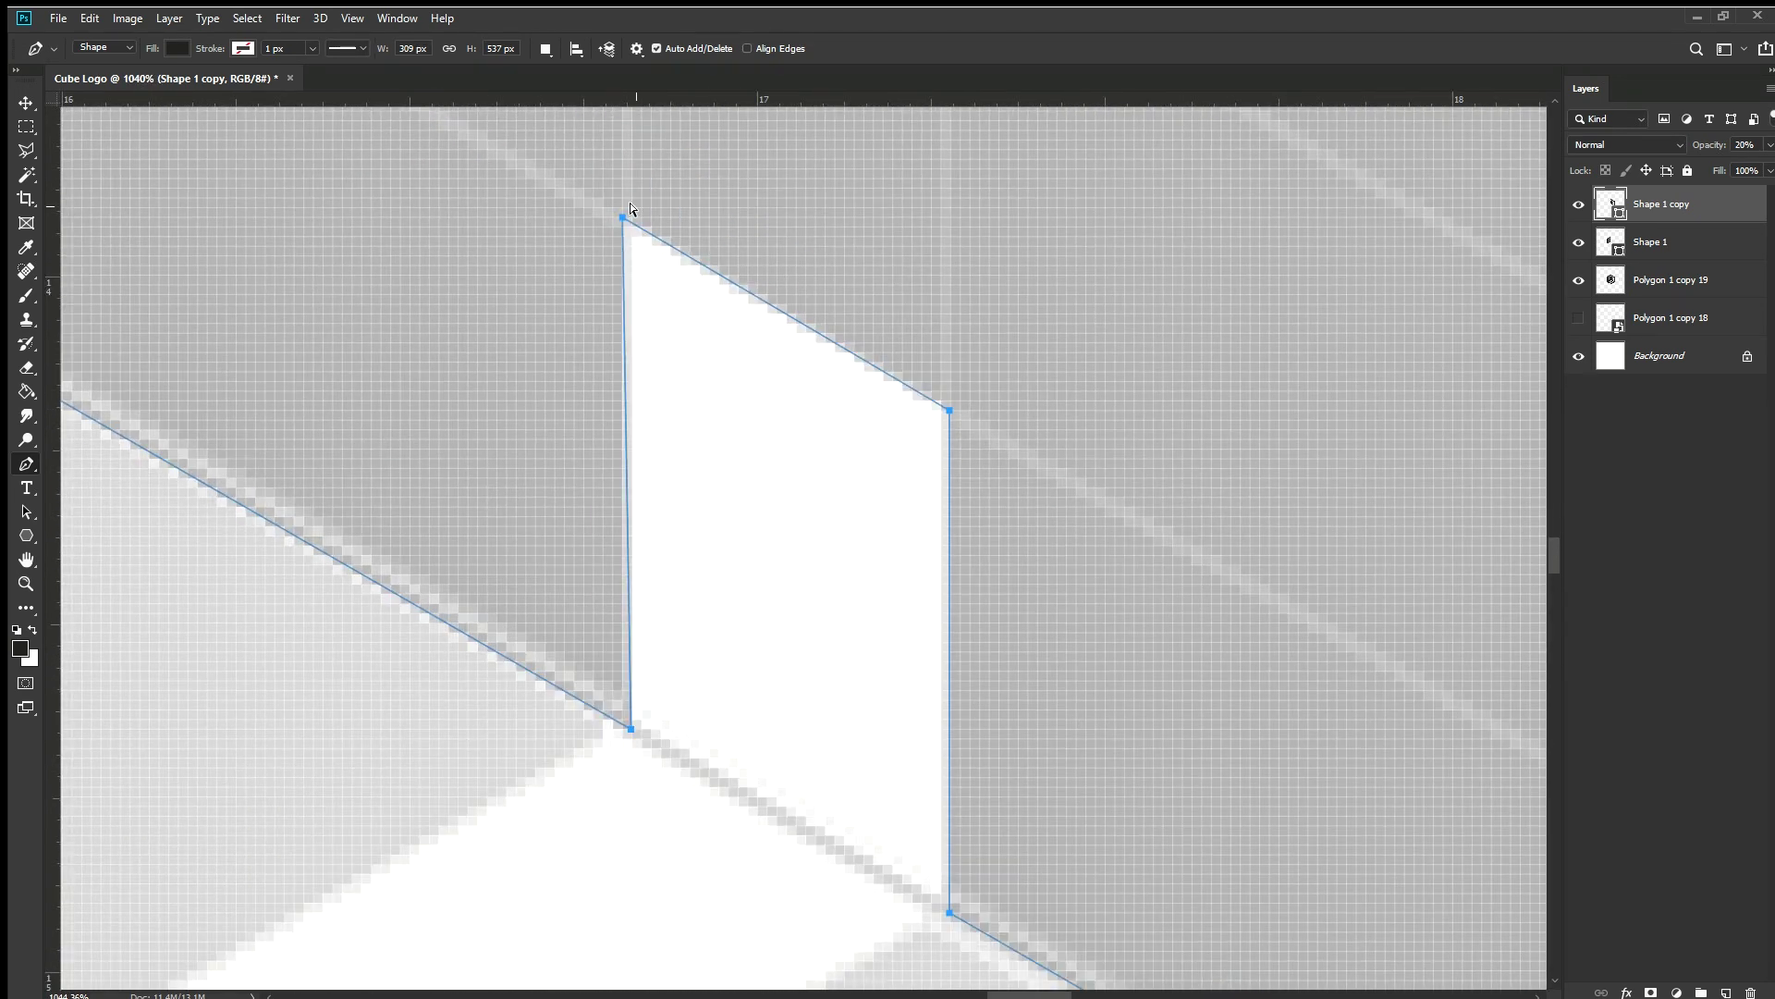
scroll(624, 216, up, 5)
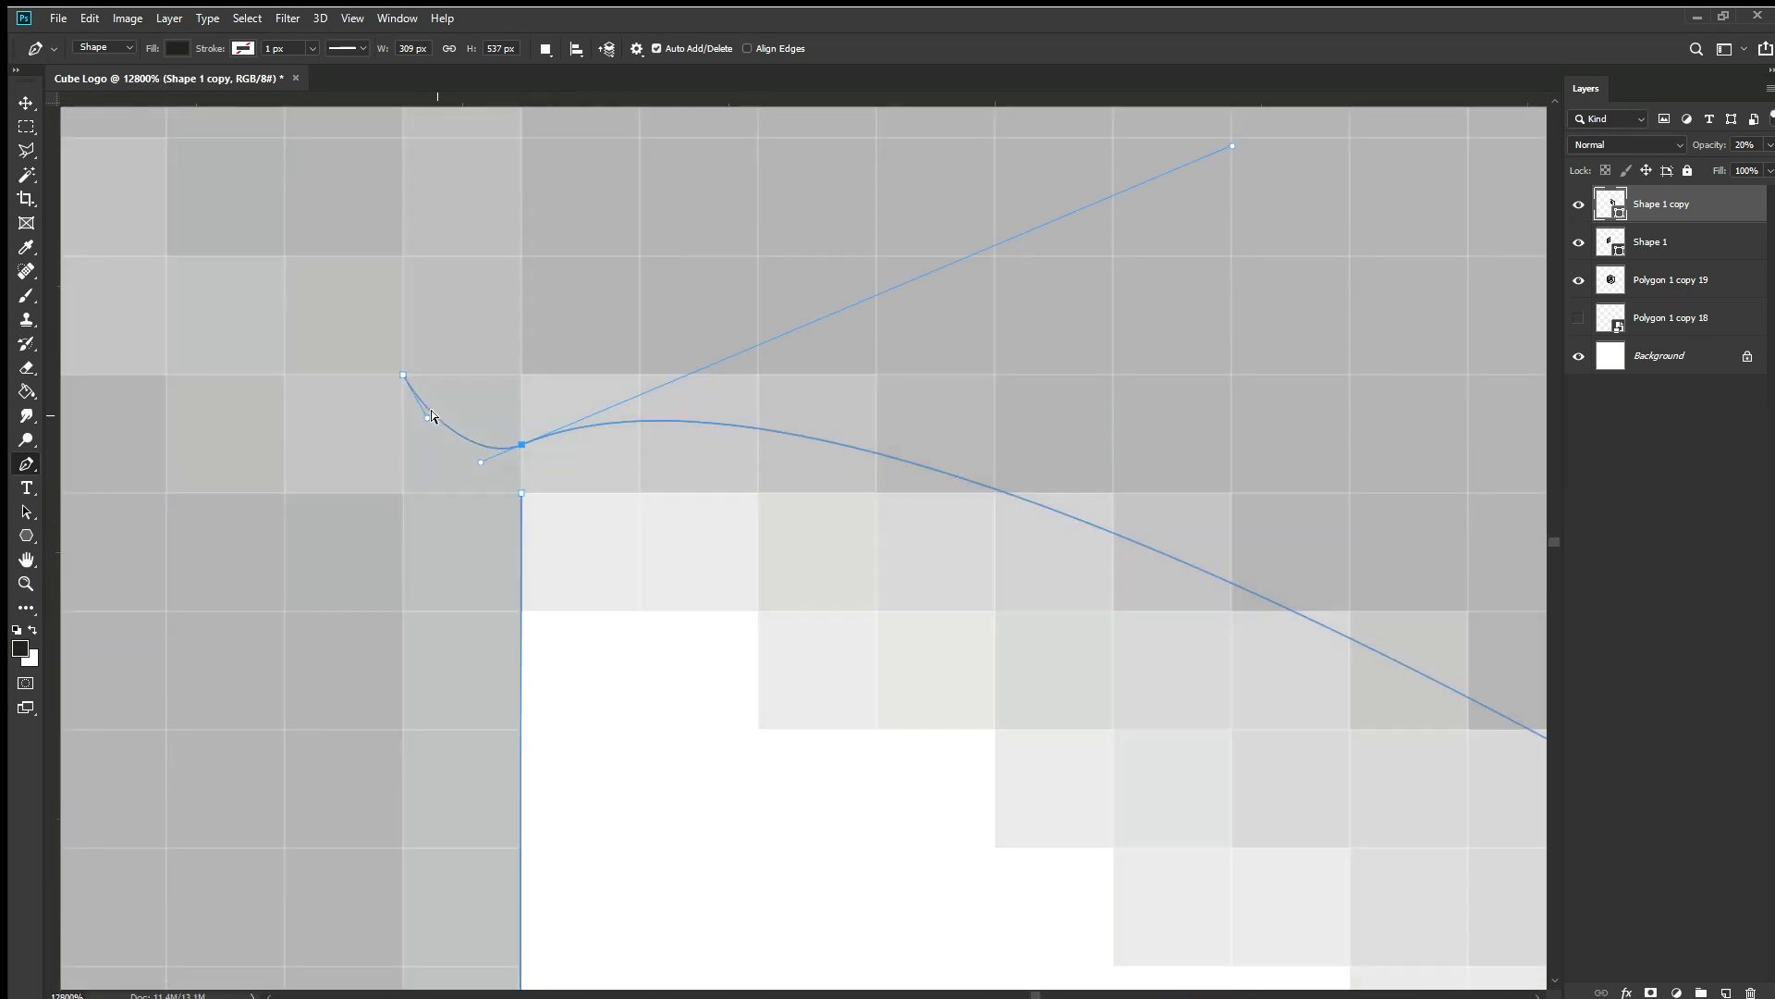
scroll(555, 434, down, 2)
scroll(495, 348, up, 1)
scroll(877, 594, down, 3)
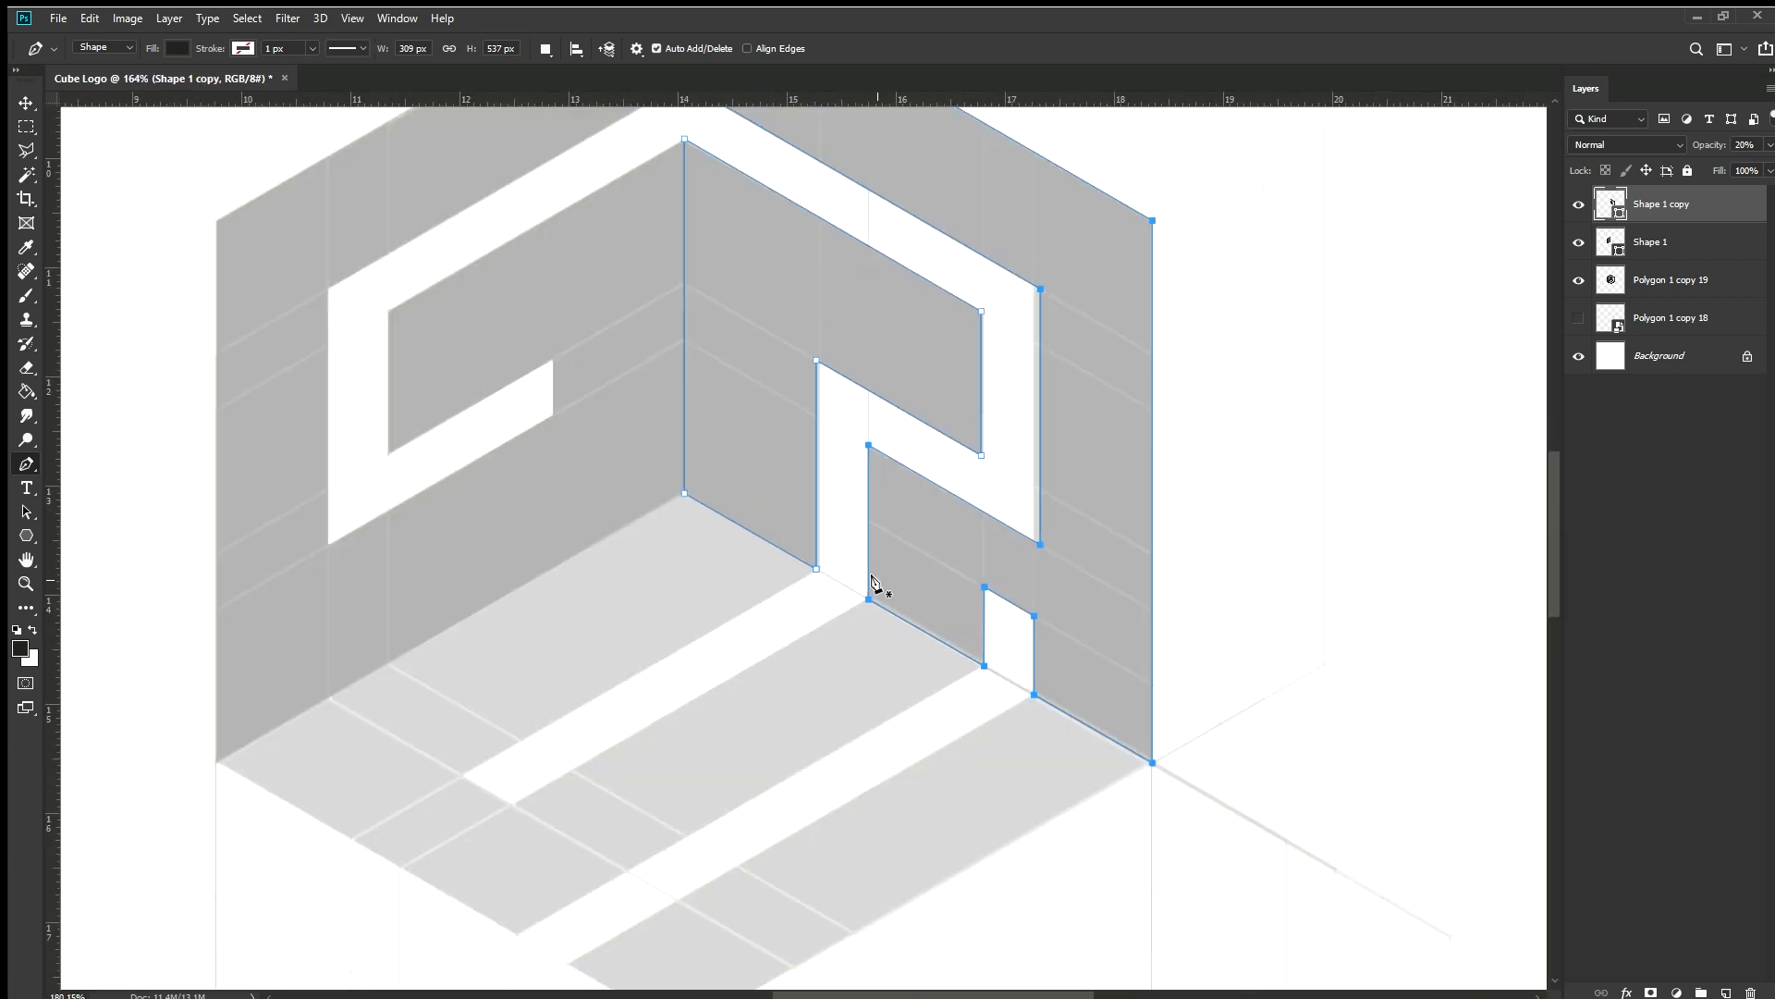
scroll(1001, 521, up, 2)
scroll(1001, 521, down, 5)
scroll(1002, 508, down, 3)
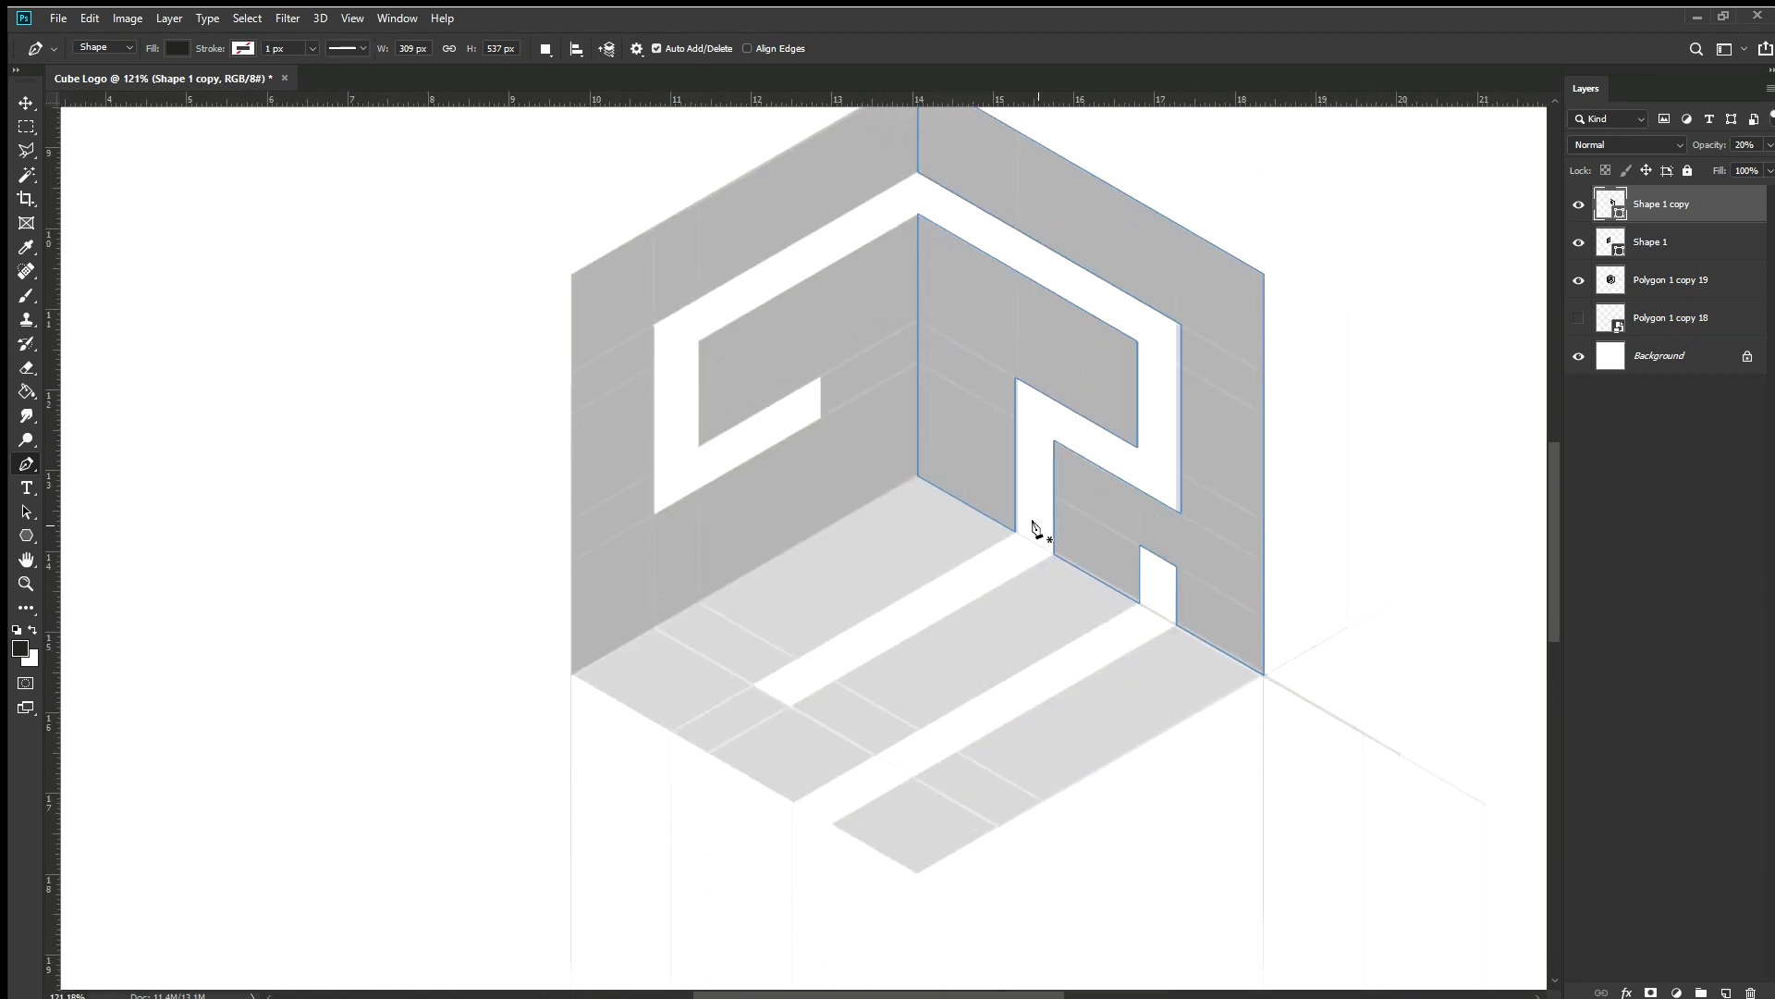
scroll(1035, 519, up, 2)
scroll(1008, 495, up, 2)
click(381, 734)
Continue the floor outline with corners at the top and along the white channel
scroll(298, 814, up, 3)
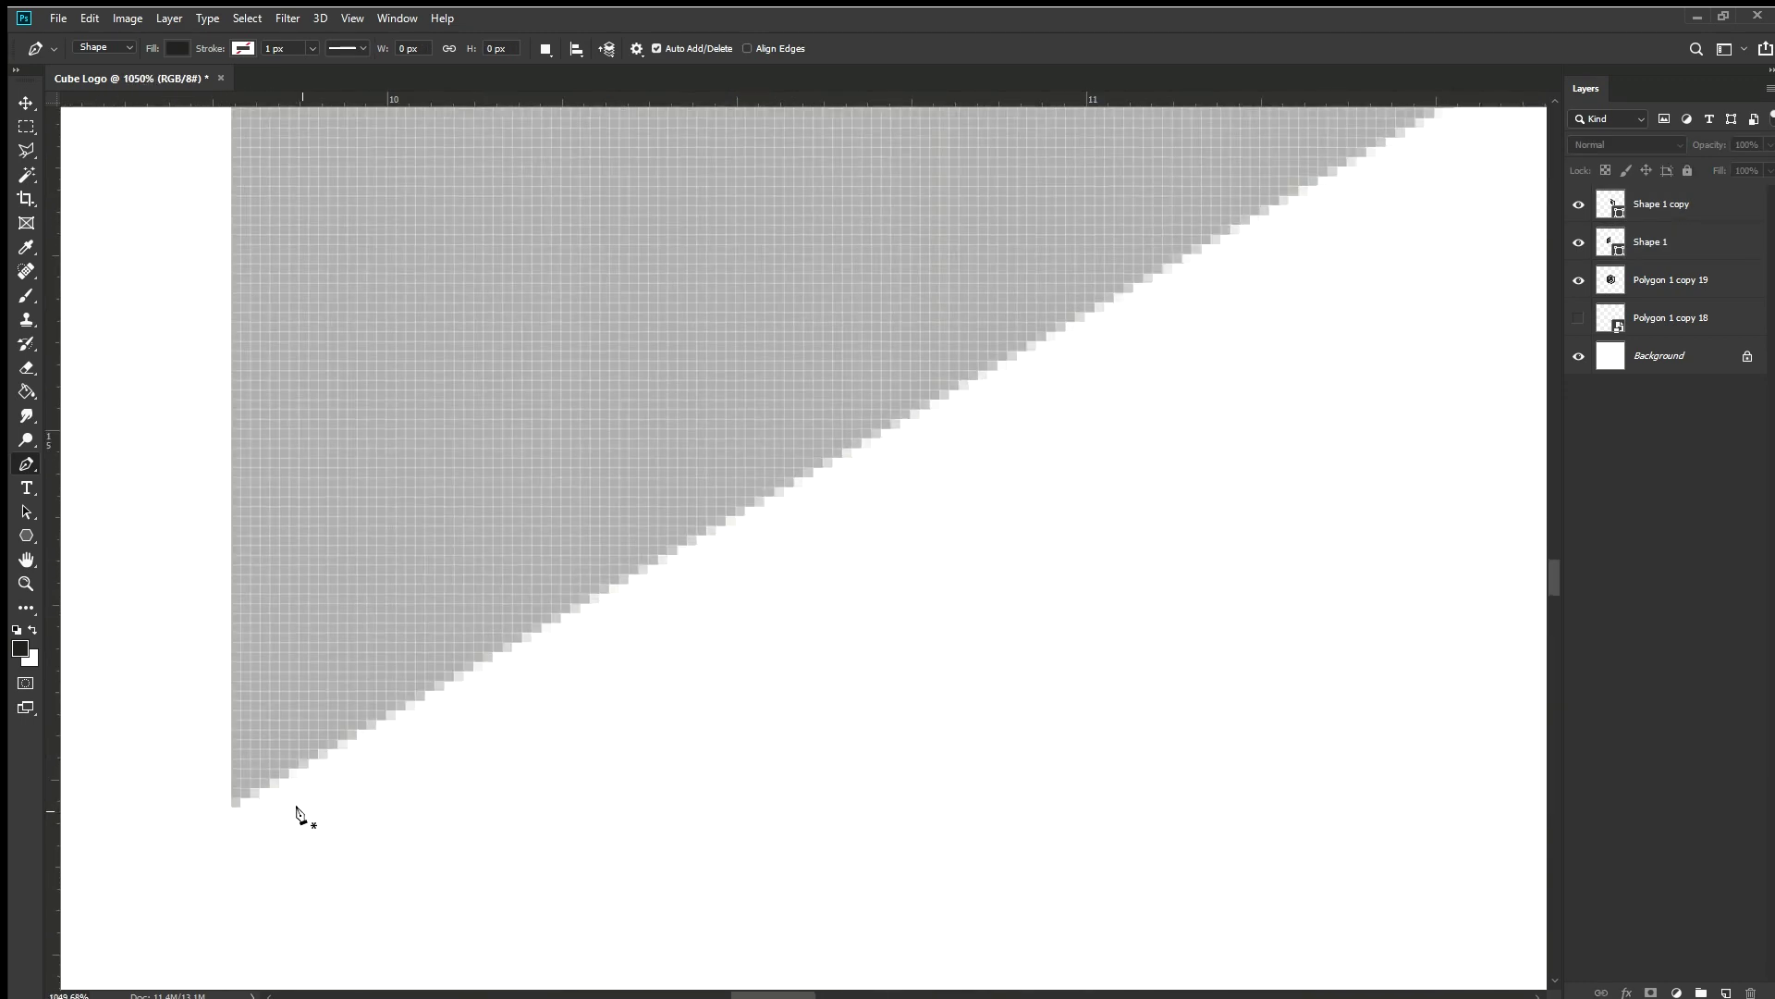
scroll(1317, 444, down, 2)
scroll(1317, 444, down, 3)
scroll(1062, 182, up, 5)
click(1062, 182)
scroll(1141, 348, down, 1)
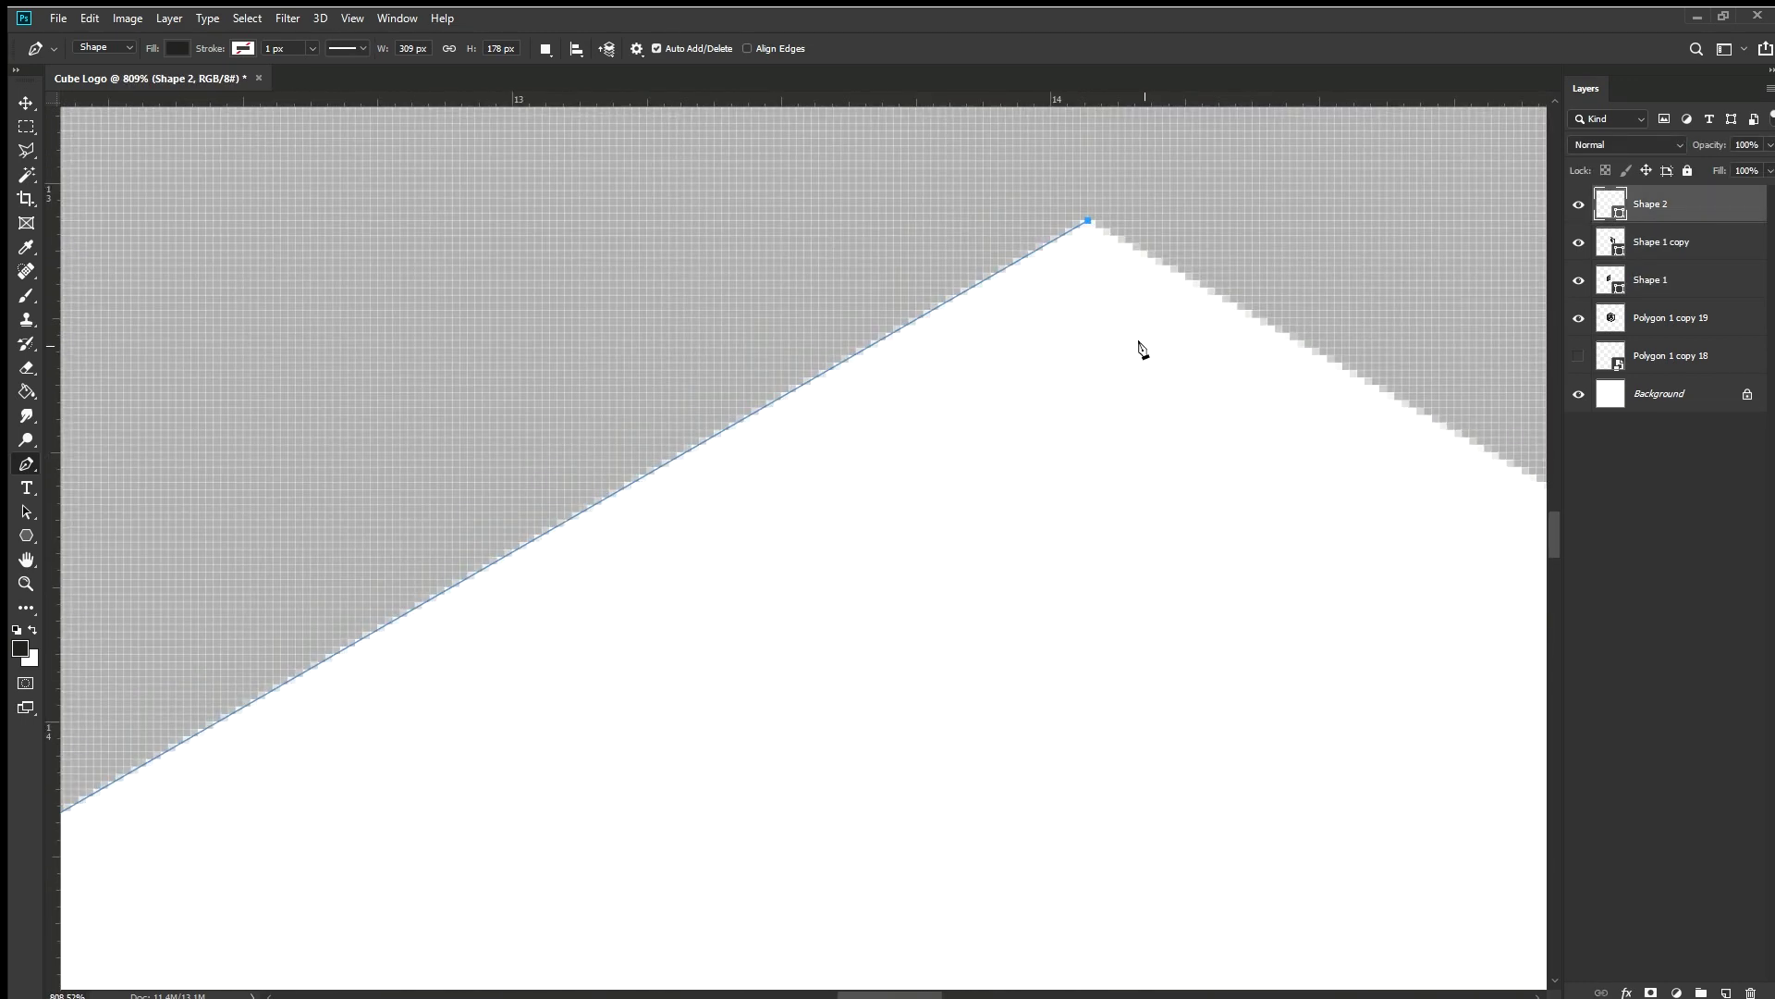
scroll(1141, 349, up, 2)
click(1063, 463)
scroll(1049, 493, down, 3)
scroll(860, 614, up, 4)
Add the remaining floor corners to finish the Shape 2 floor outline
click(724, 713)
scroll(721, 795, down, 3)
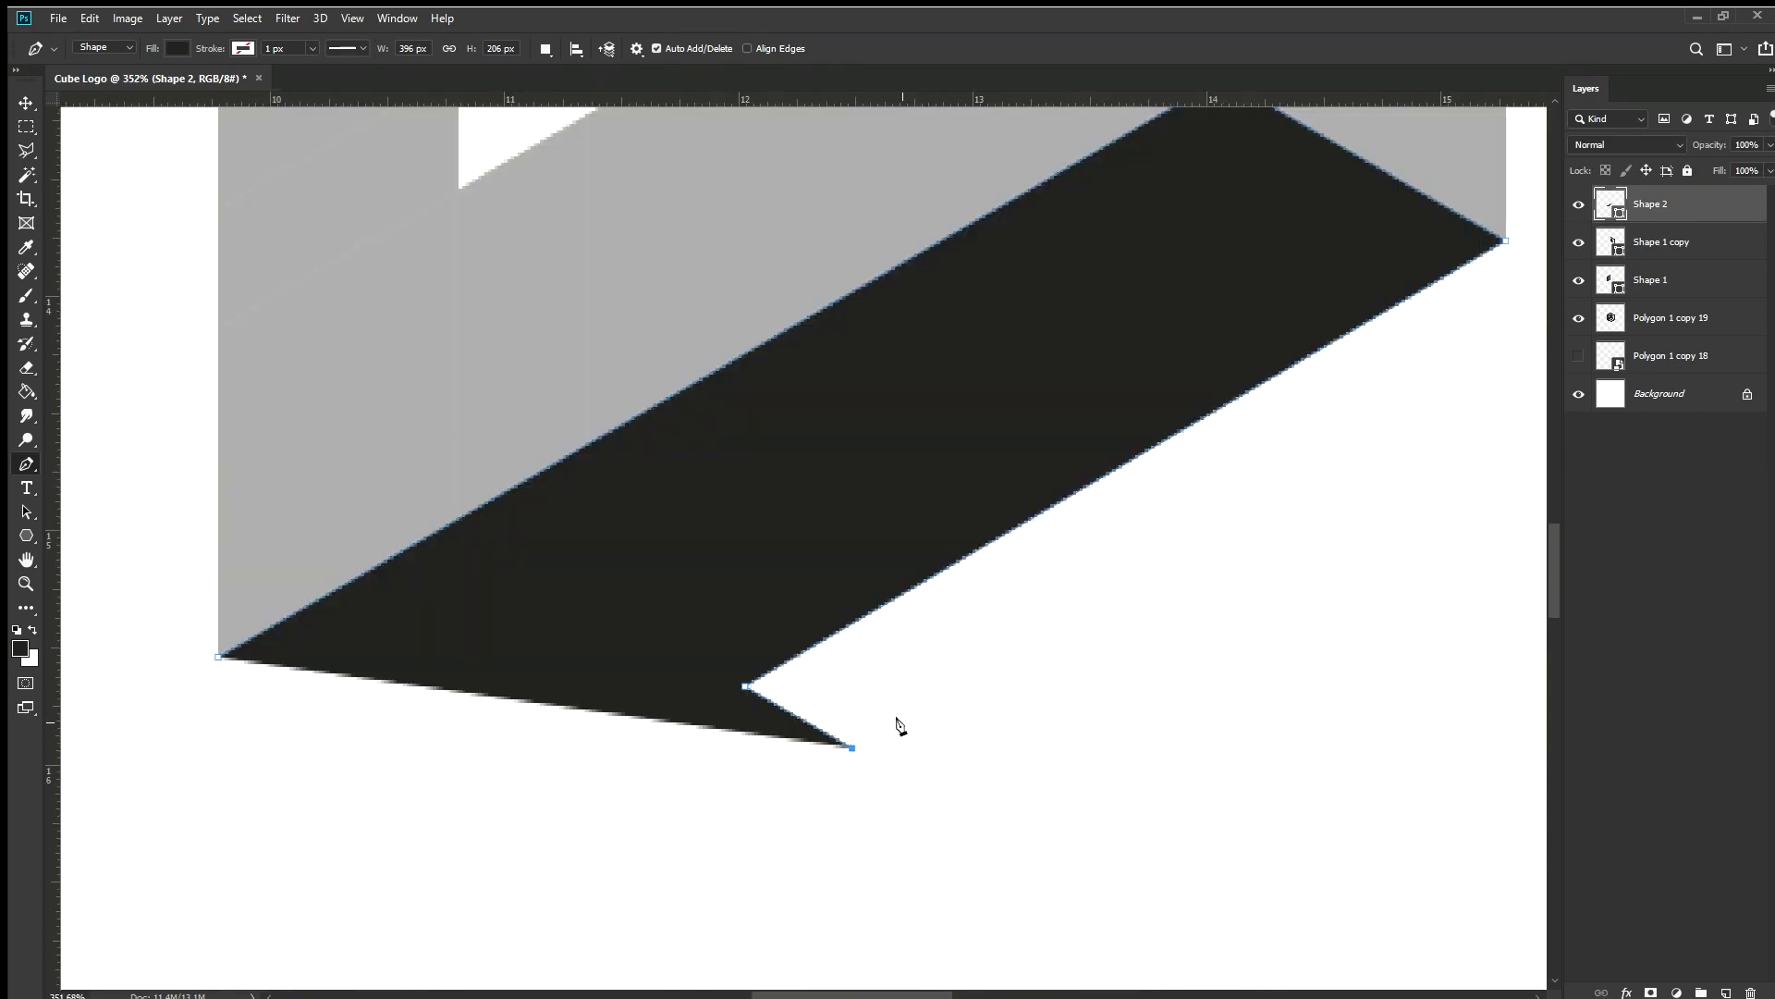
scroll(895, 725, up, 3)
click(1250, 289)
scroll(1319, 436, down, 3)
scroll(1208, 456, up, 3)
scroll(614, 697, down, 3)
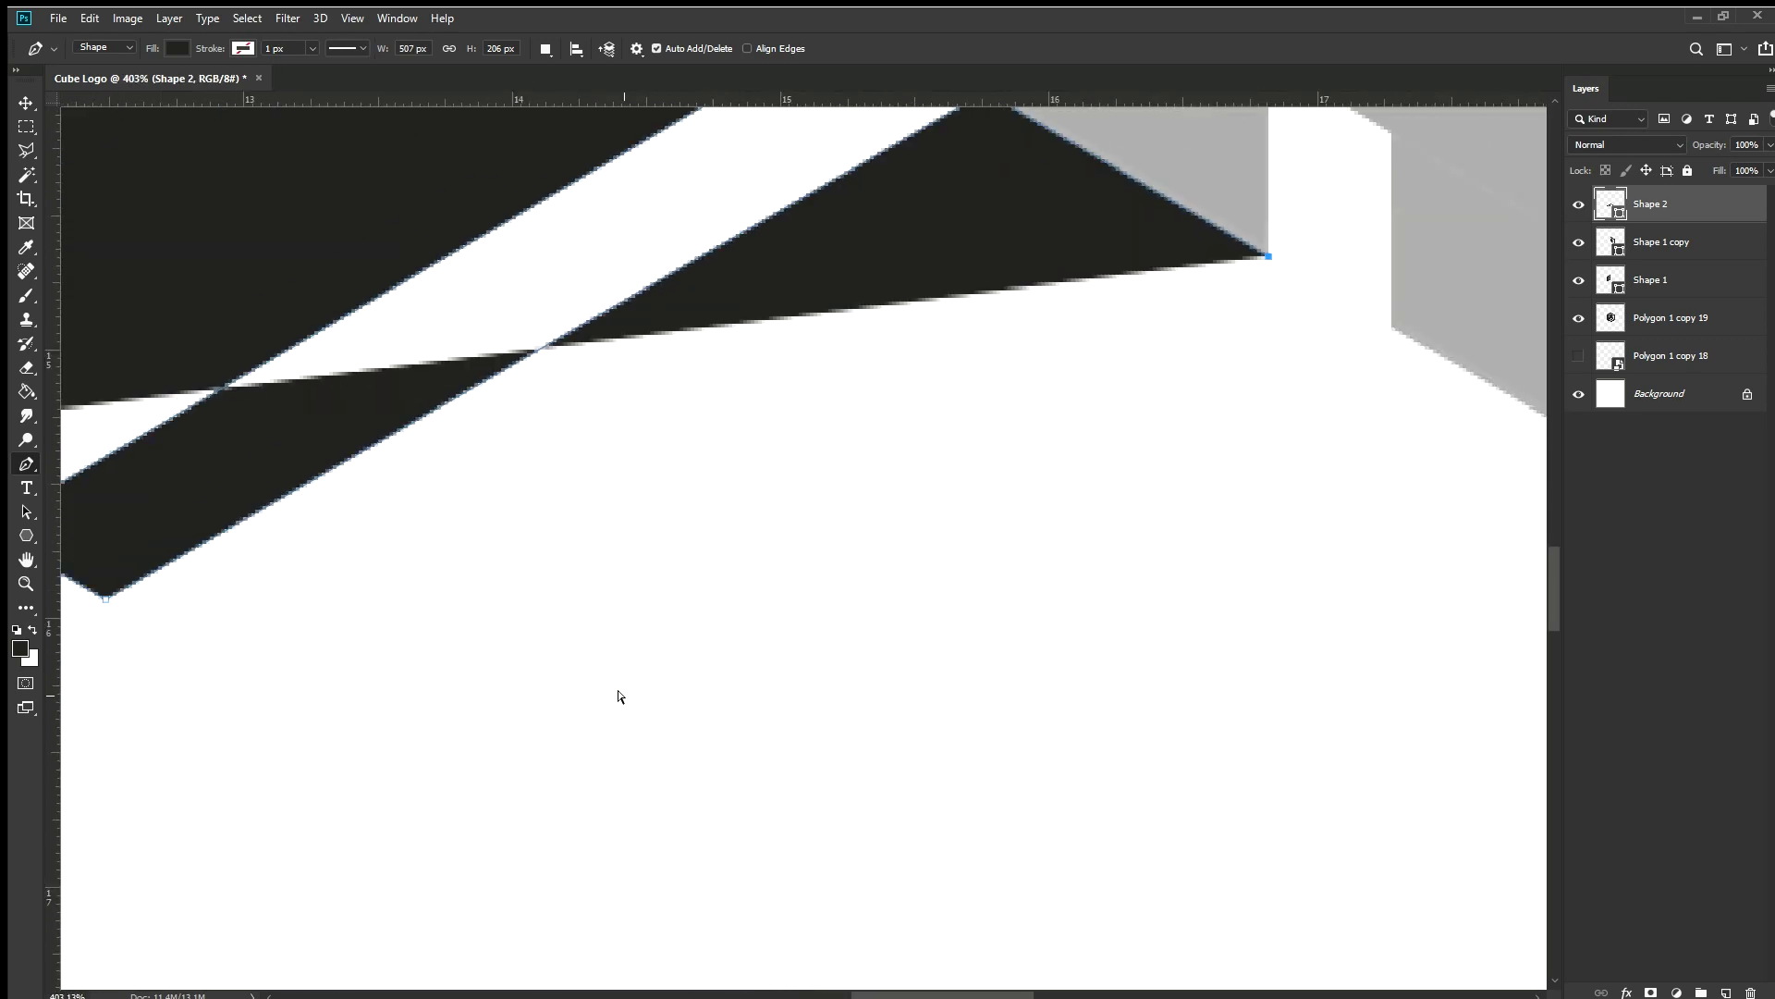
scroll(703, 786, up, 2)
scroll(703, 786, down, 3)
scroll(694, 792, up, 2)
Start a second channel shape, then undo to discard the stray Shape 3
click(566, 685)
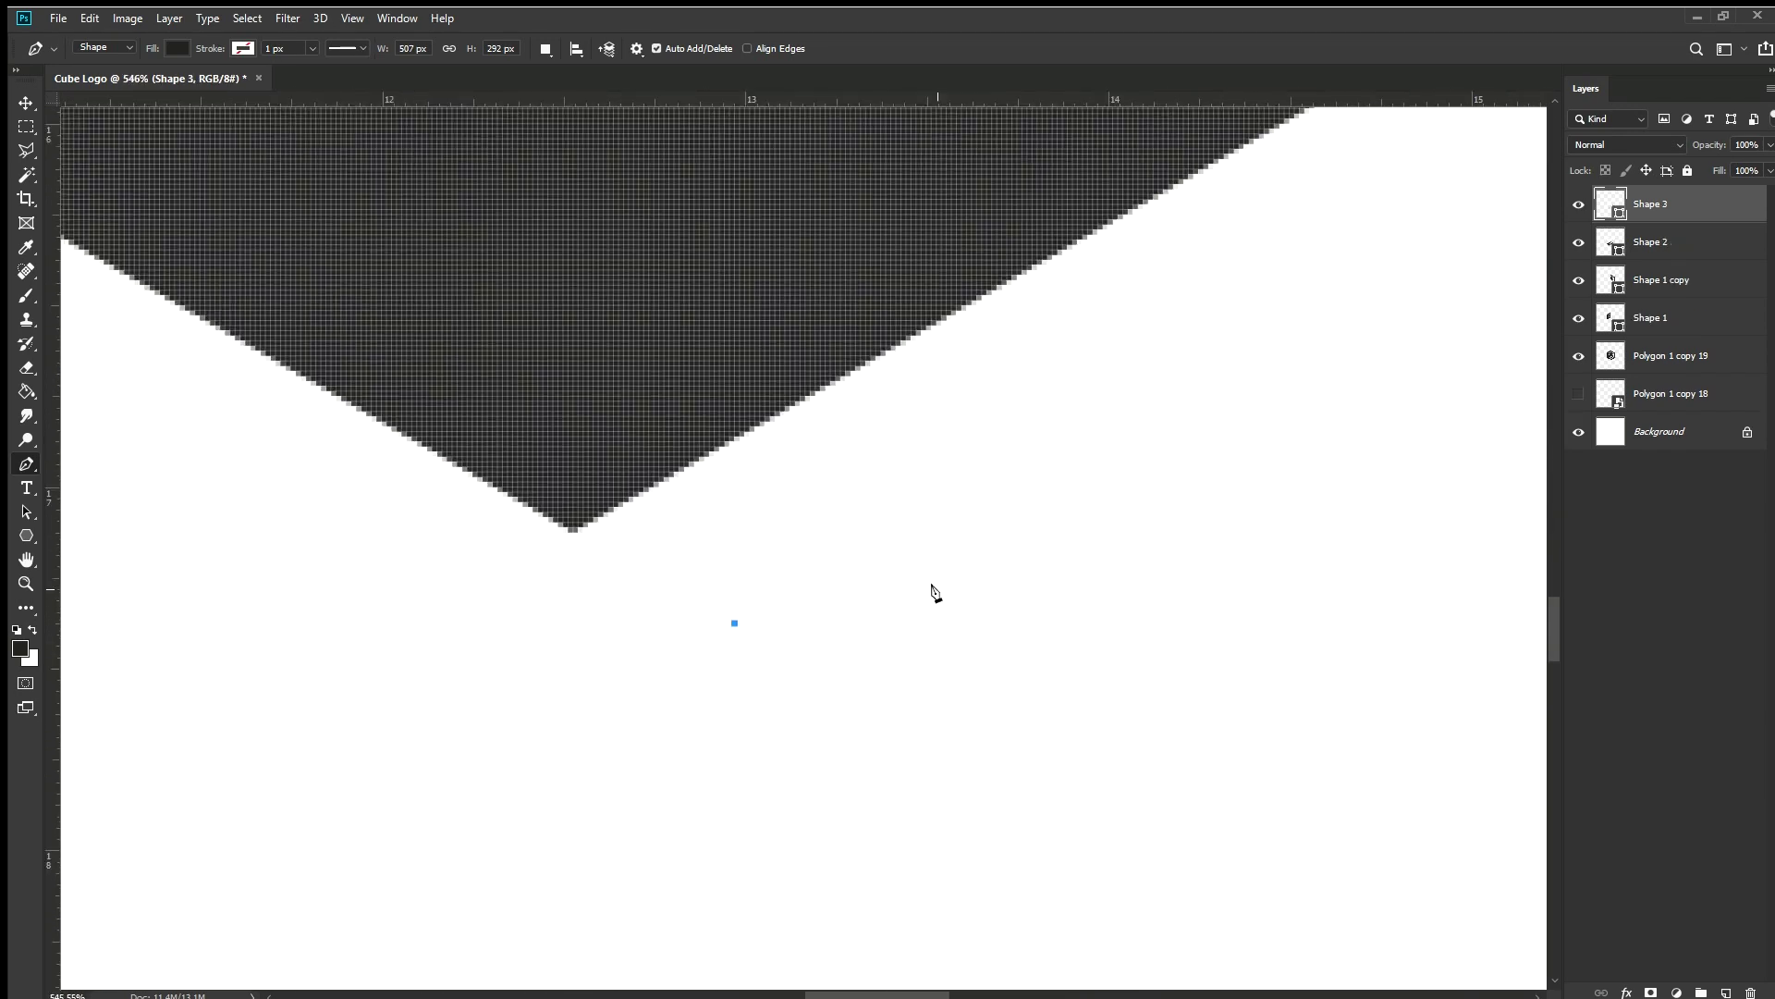
scroll(934, 595, up, 2)
scroll(1113, 347, down, 3)
scroll(971, 527, up, 3)
scroll(614, 653, down, 3)
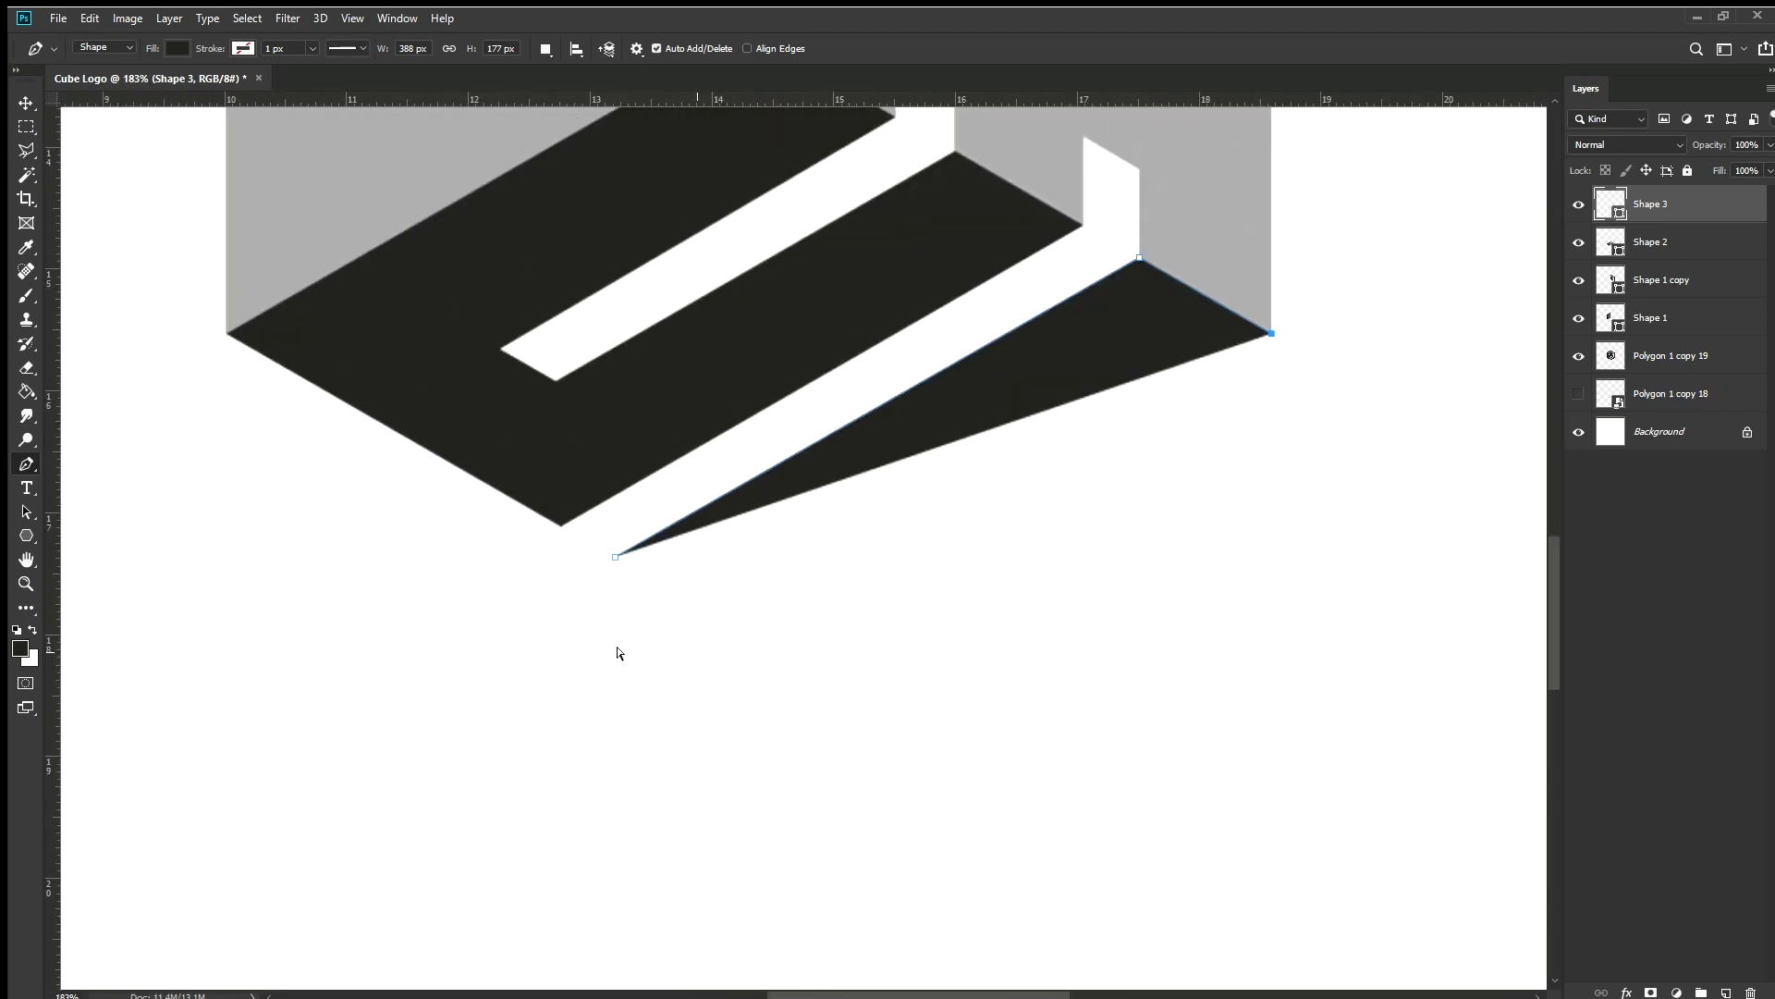
scroll(777, 744, up, 3)
click(777, 744)
scroll(832, 647, down, 10)
key(ctrl+z)
key(ctrl+z)
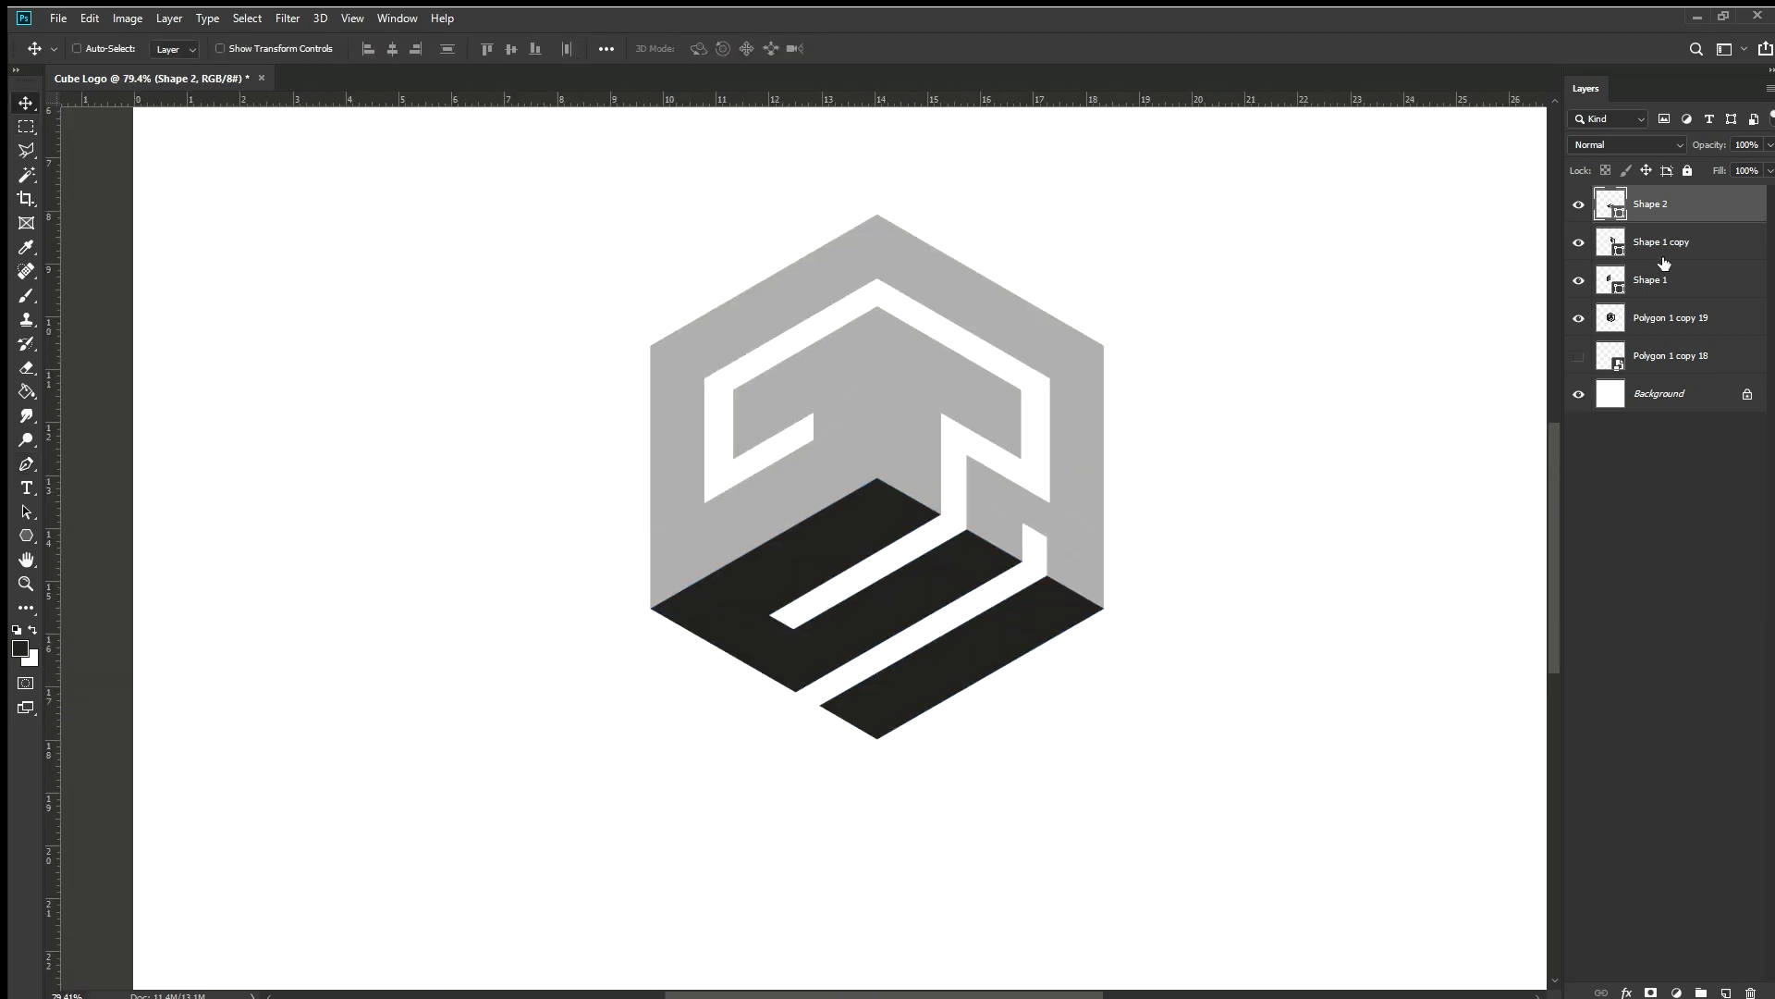
Select both wall face layers, Shape 1 and Shape 1 copy, and fill them fully opaque black
click(1662, 242)
shift+click(1656, 280)
key(alt+BackSpace)
scroll(1359, 338, up, 1)
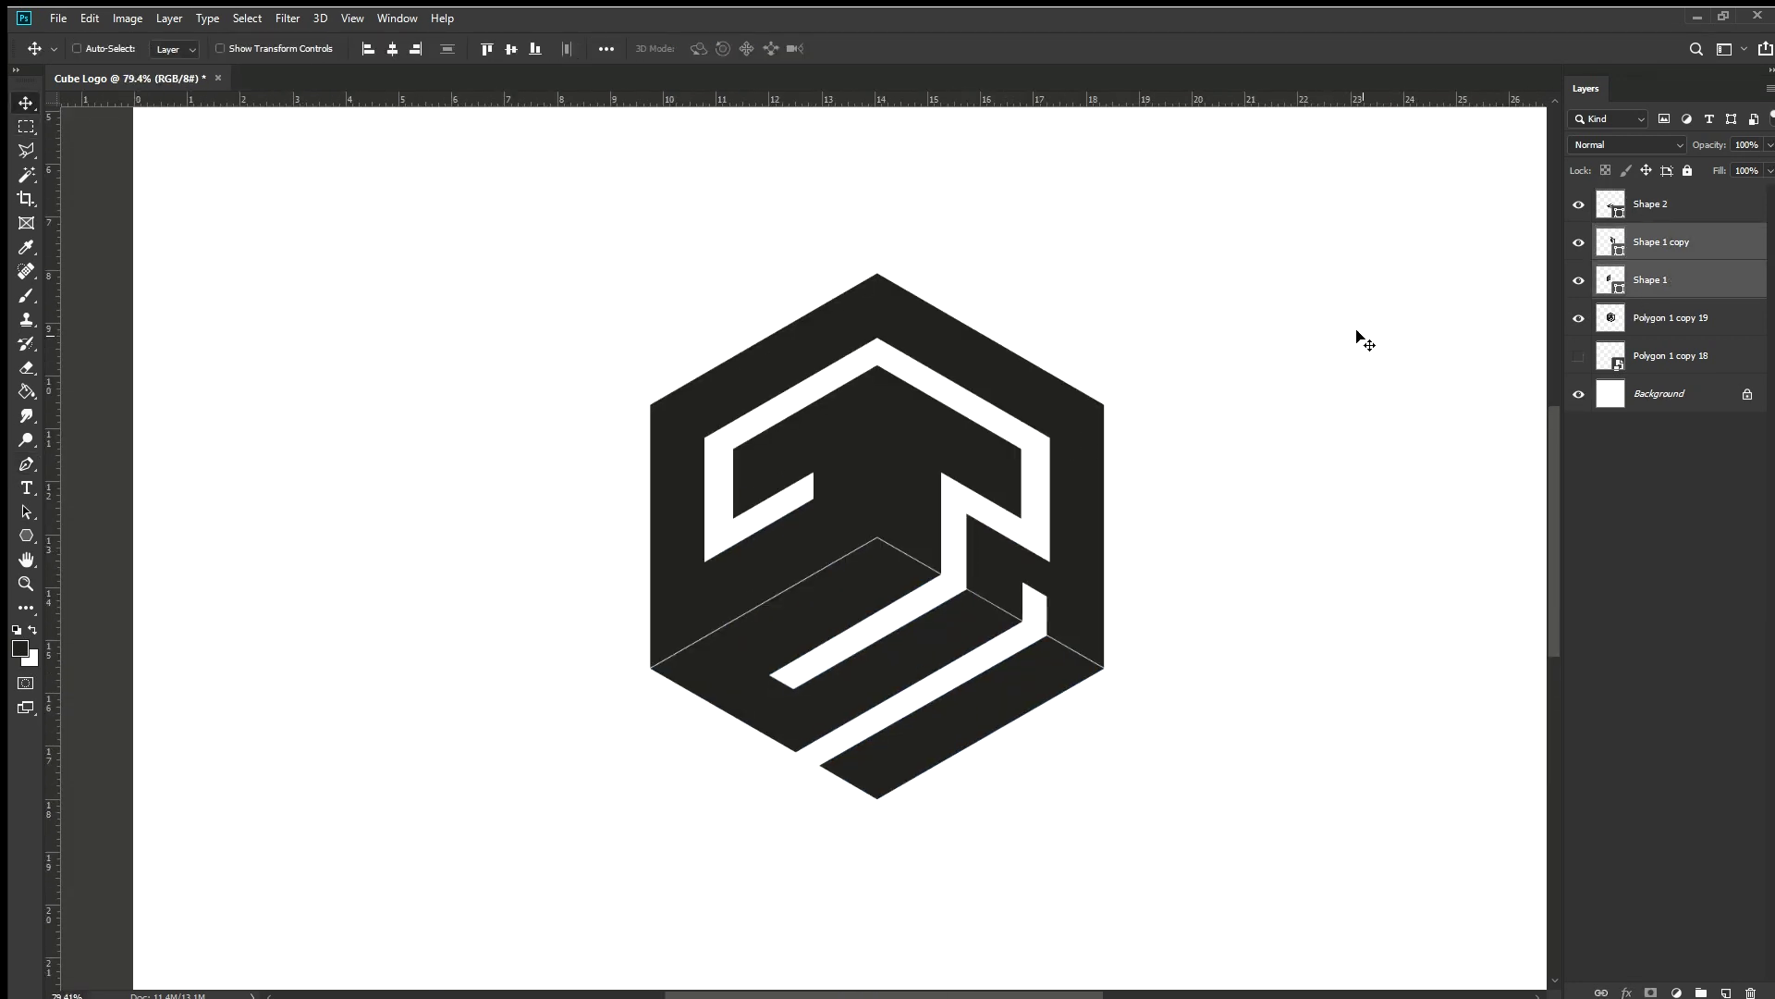
scroll(1017, 516, up, 2)
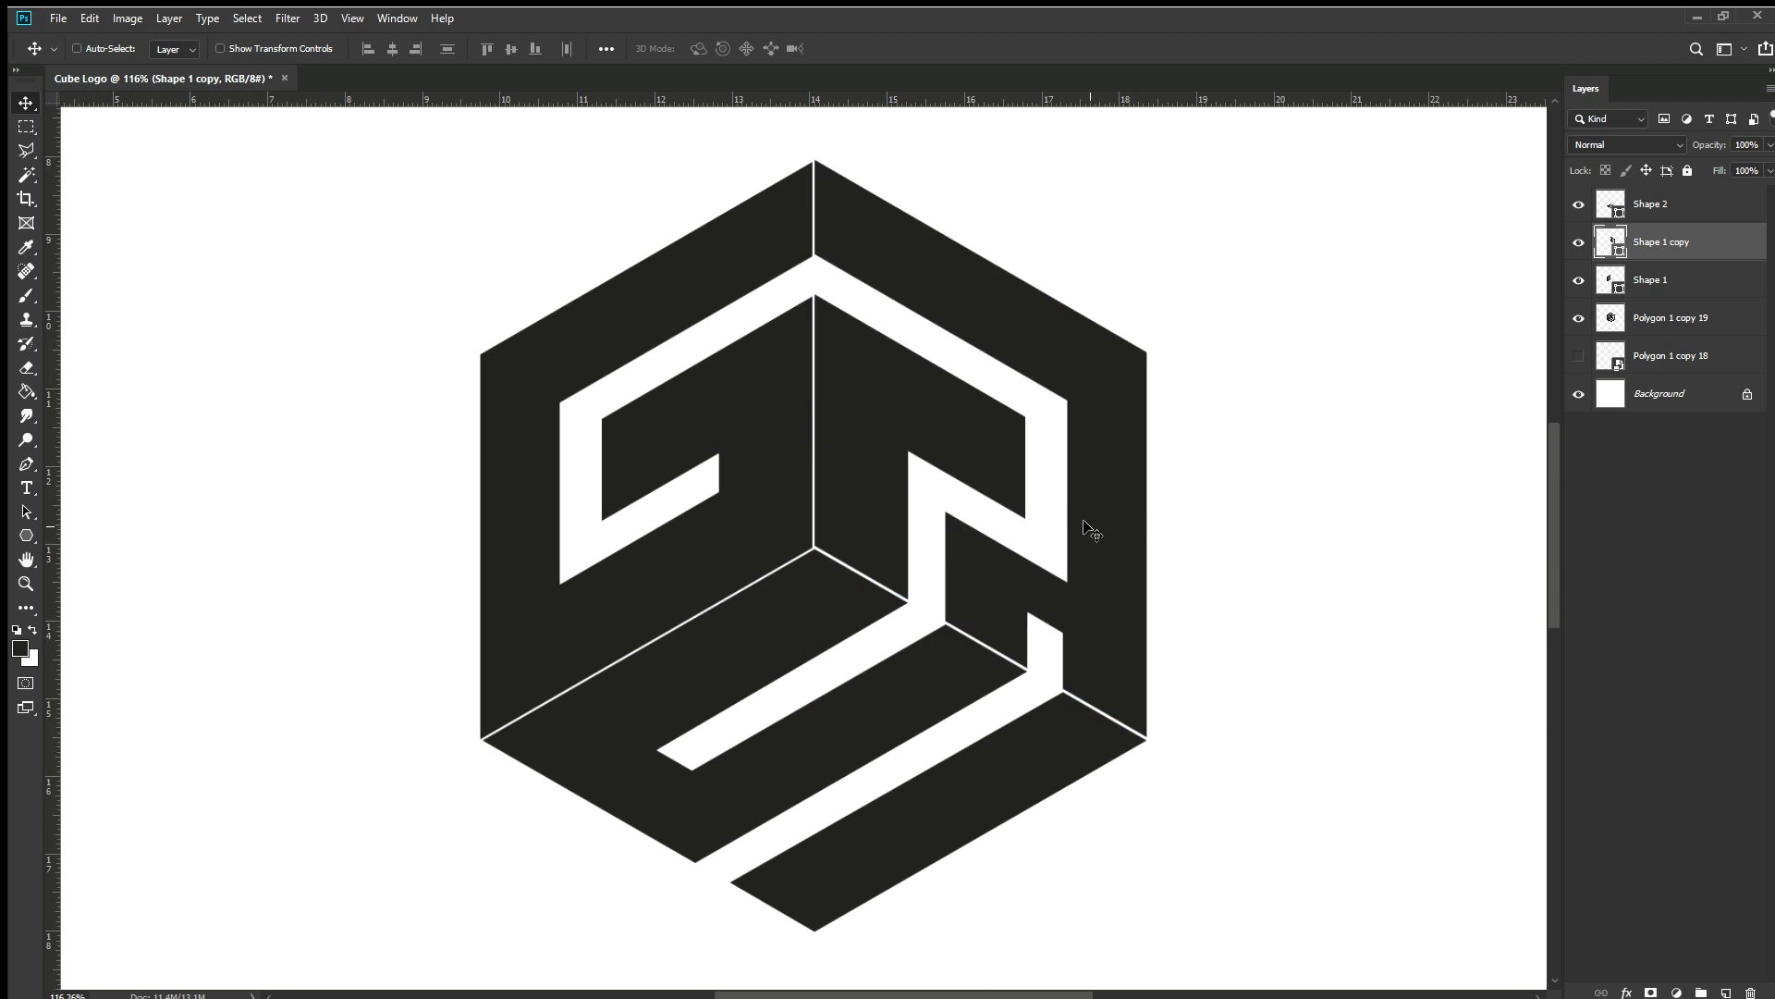
click(22, 464)
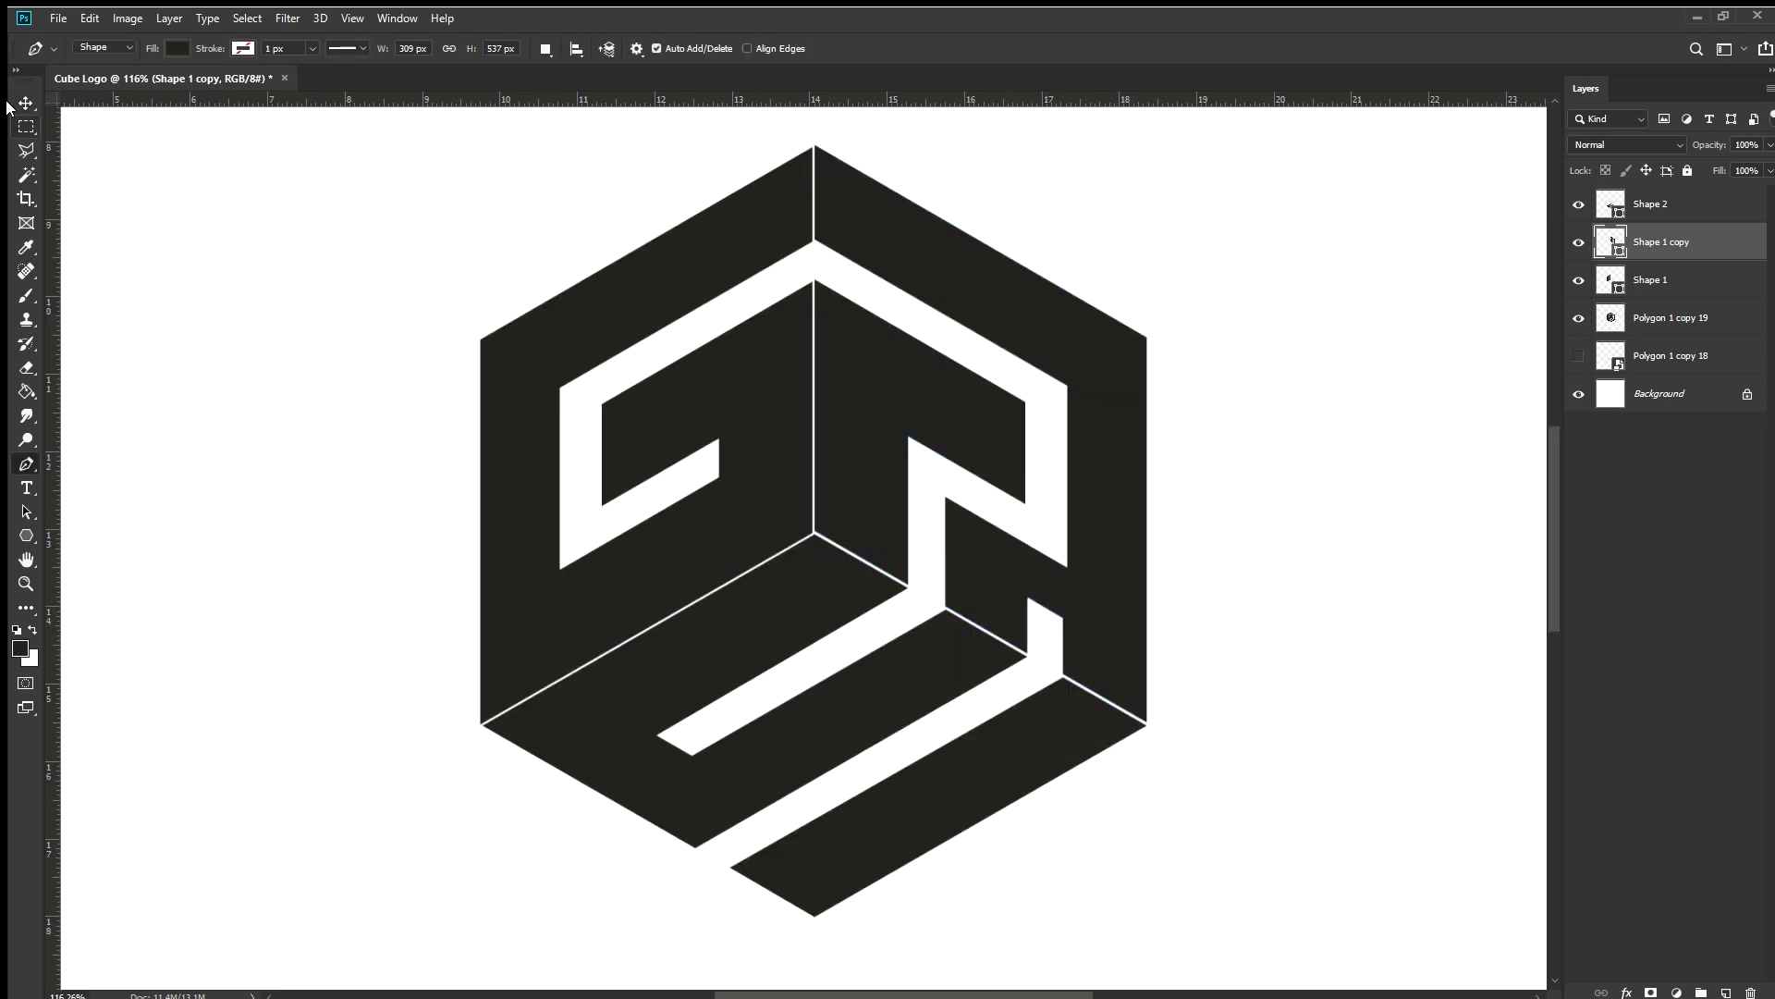
Scale the translucent hexagon copy up to cover the whole cube and confirm its placement
key(v)
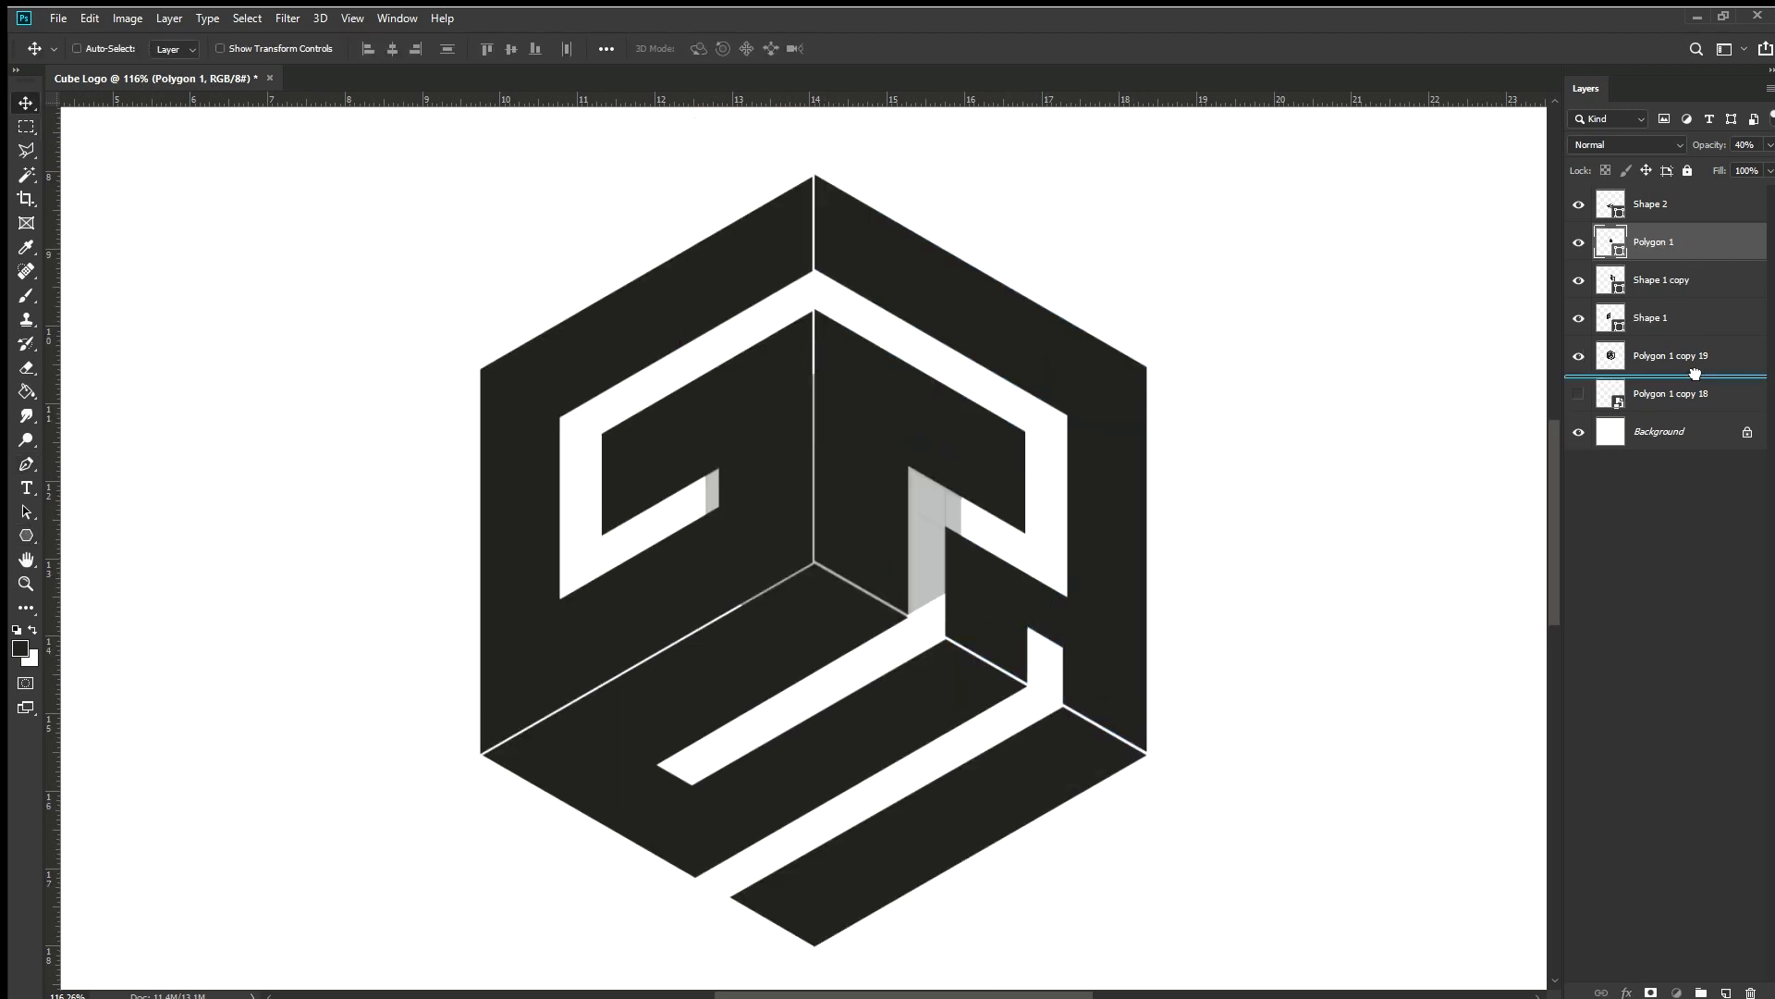
key(ctrl+t)
drag(842, 717, 879, 725)
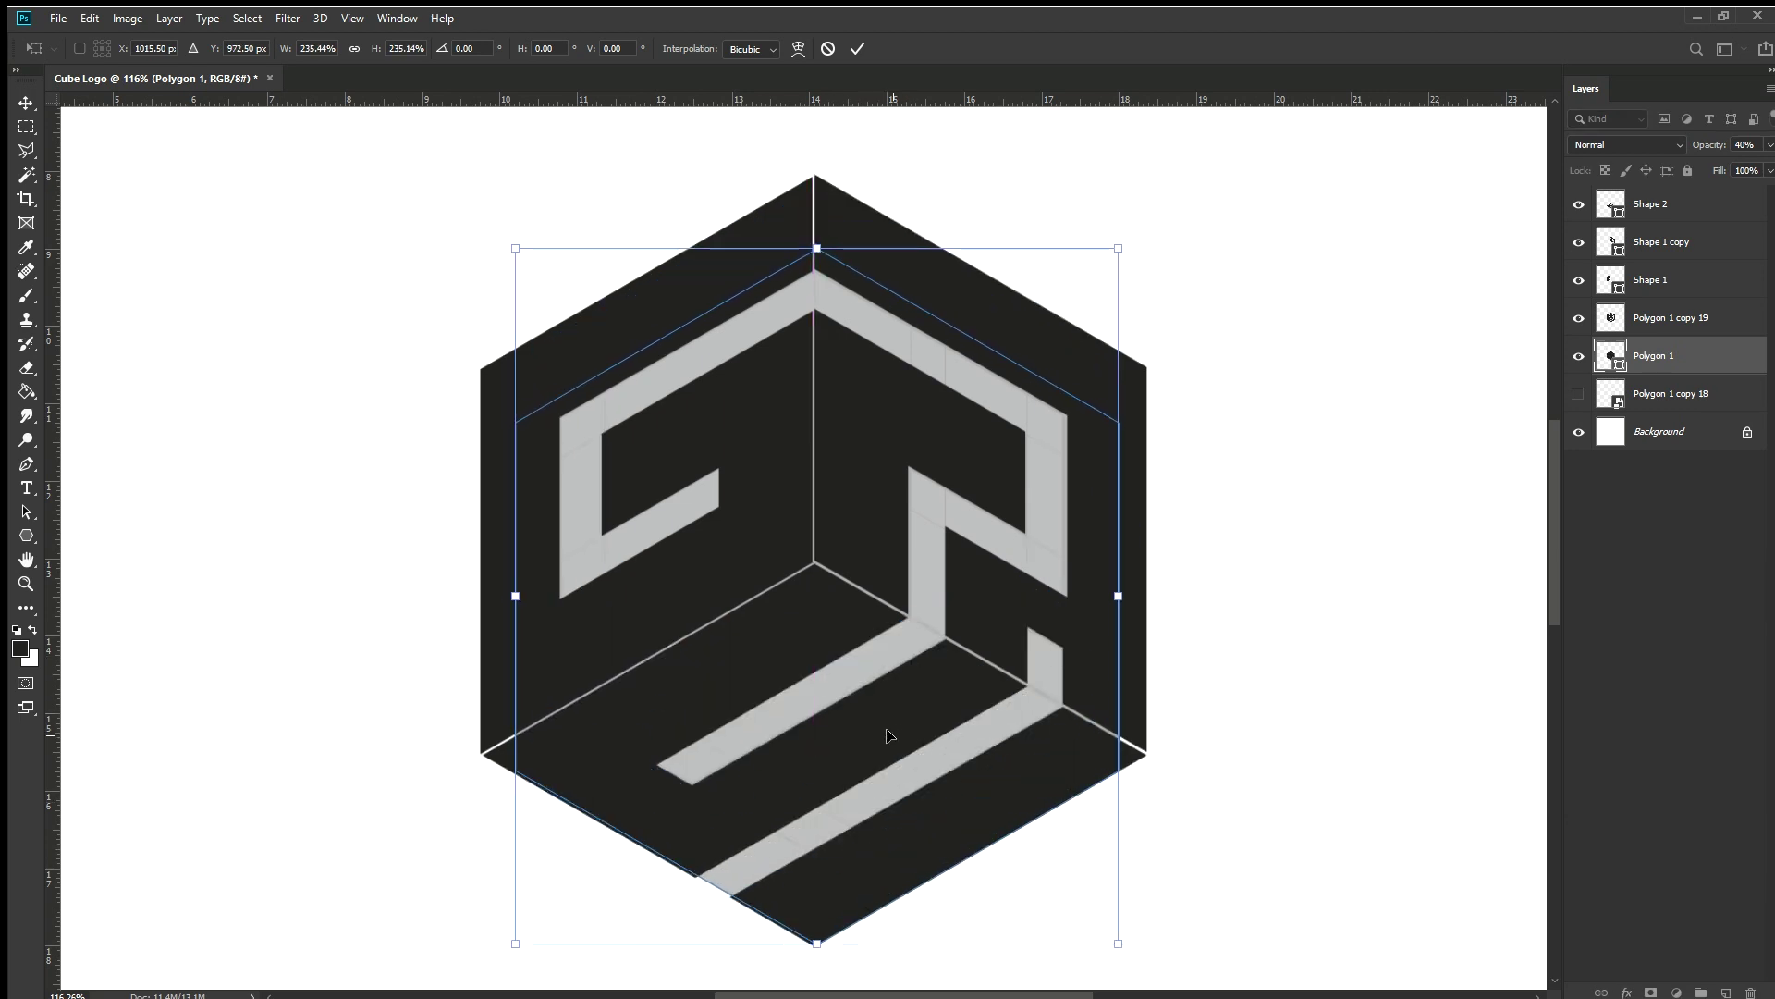
key(Return)
key(ctrl+t)
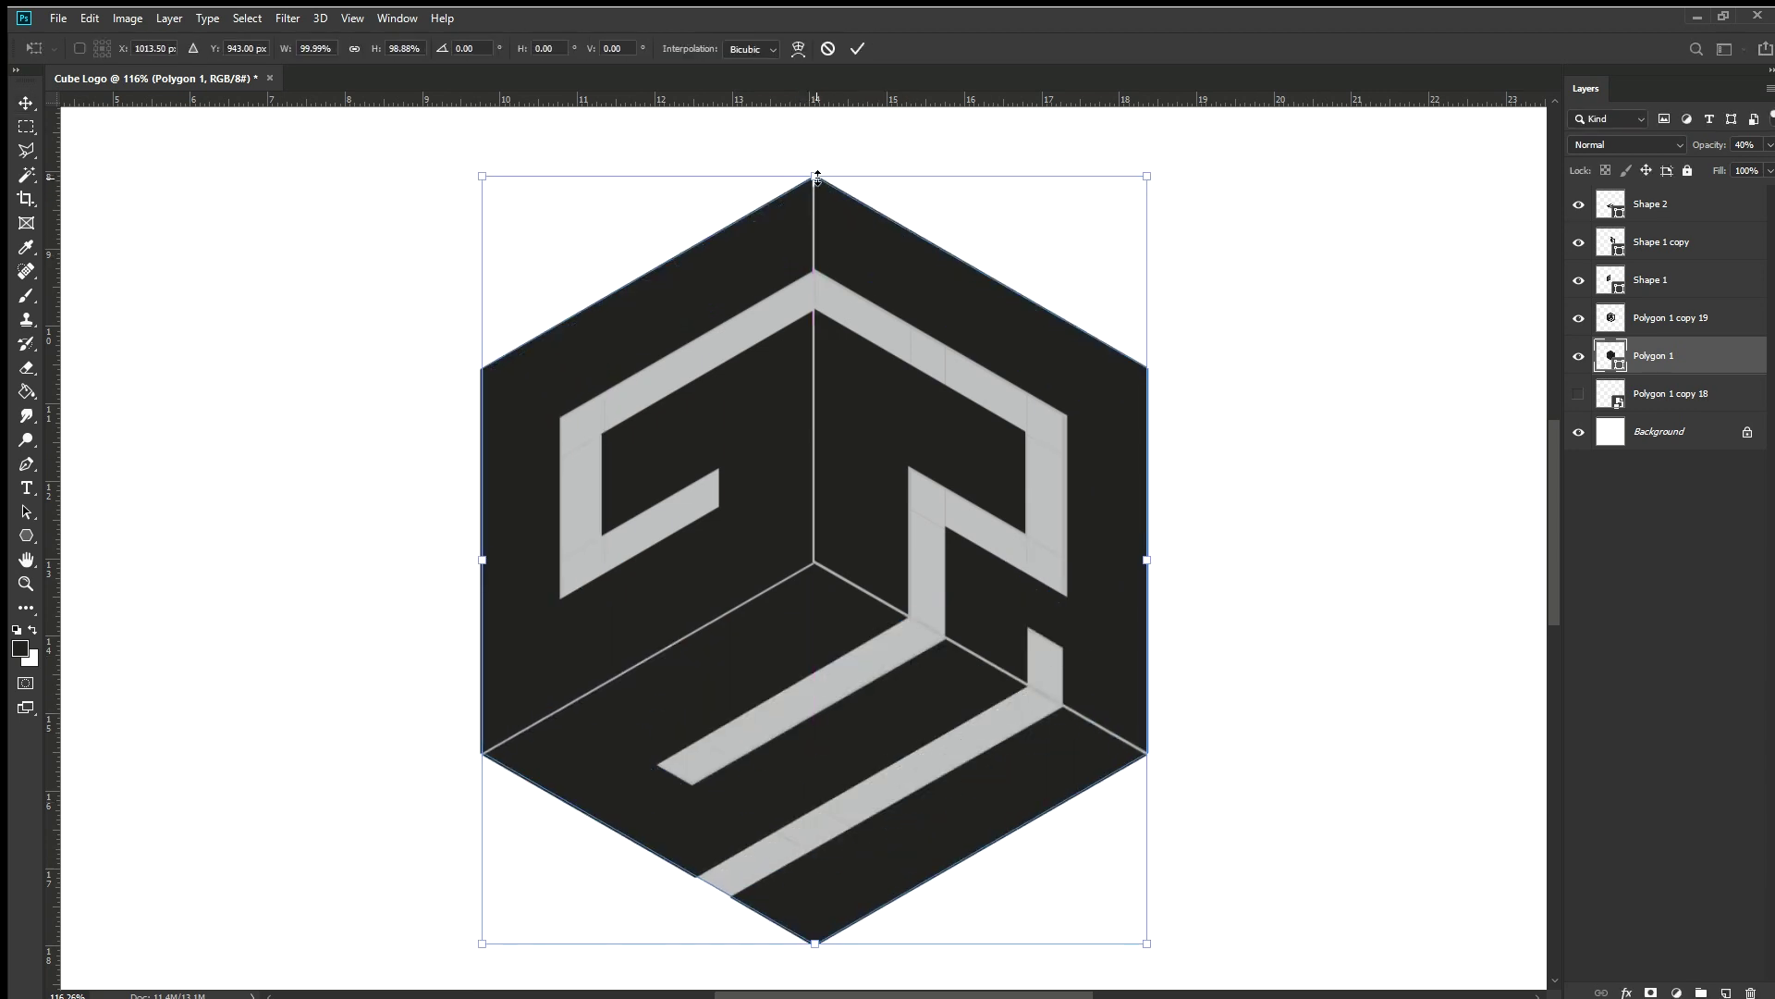
key(Return)
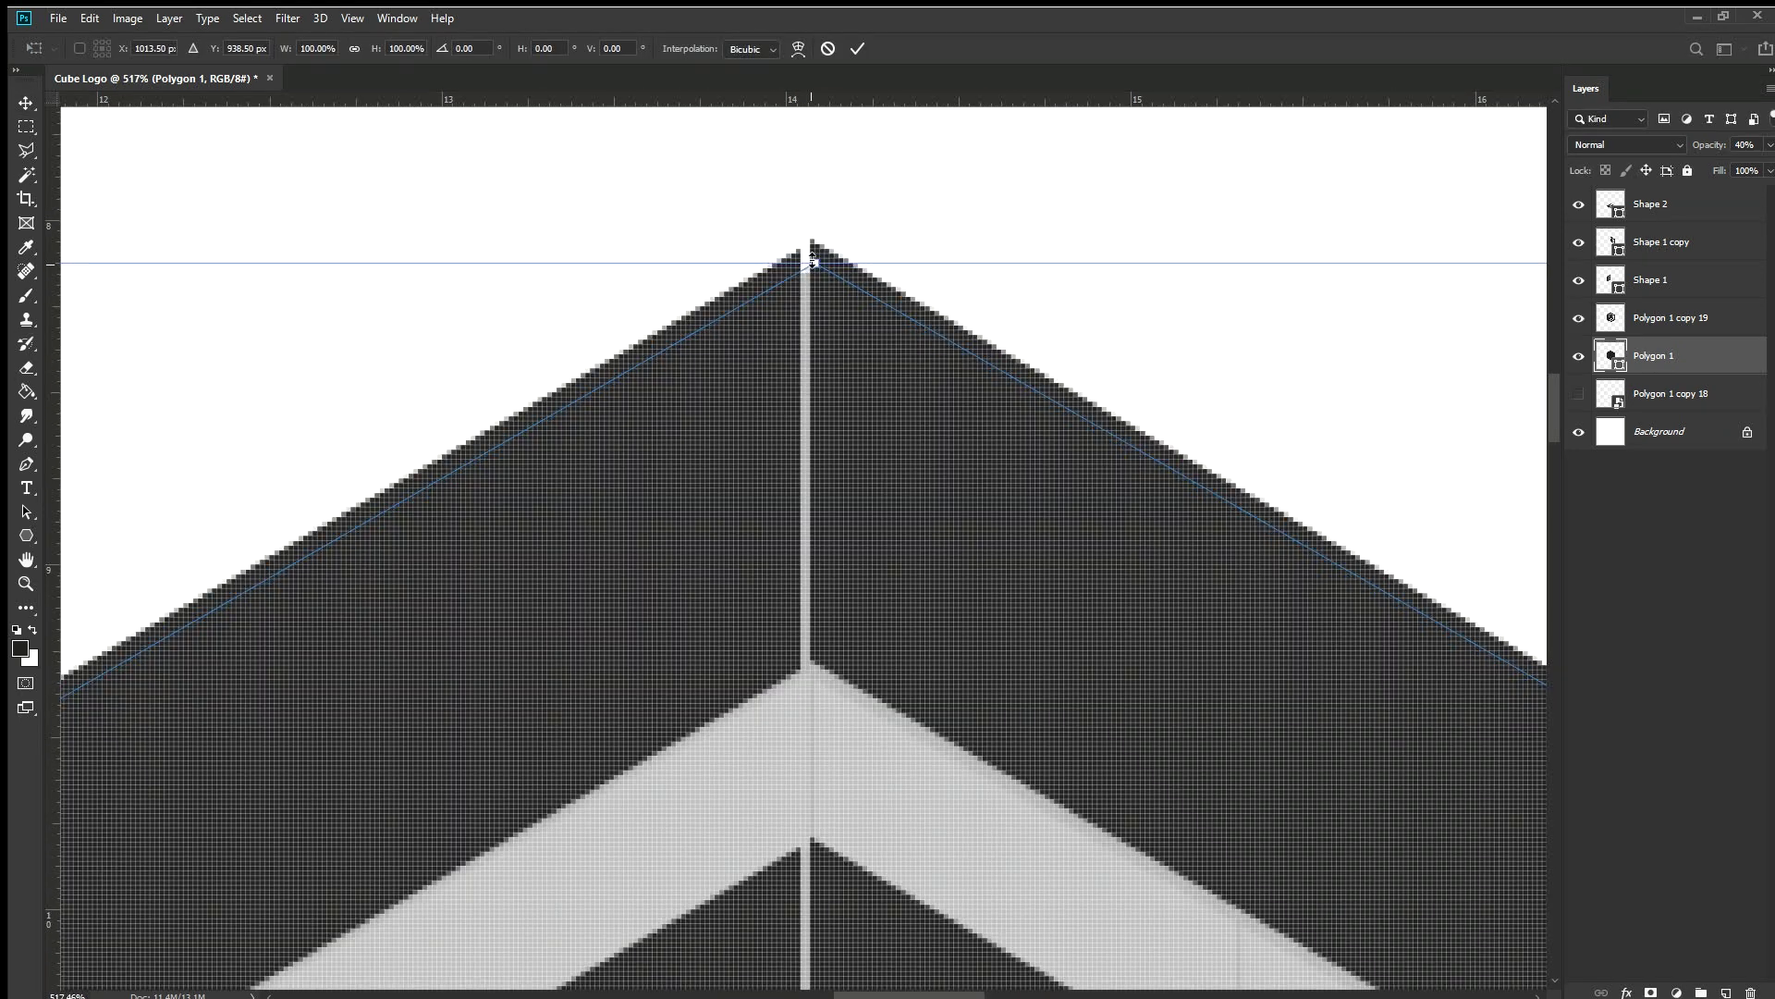
Delete the hexagon layer, then undo to restore it
key(Delete)
scroll(1117, 663, up, 5)
key(ctrl+z)
scroll(1116, 663, down, 3)
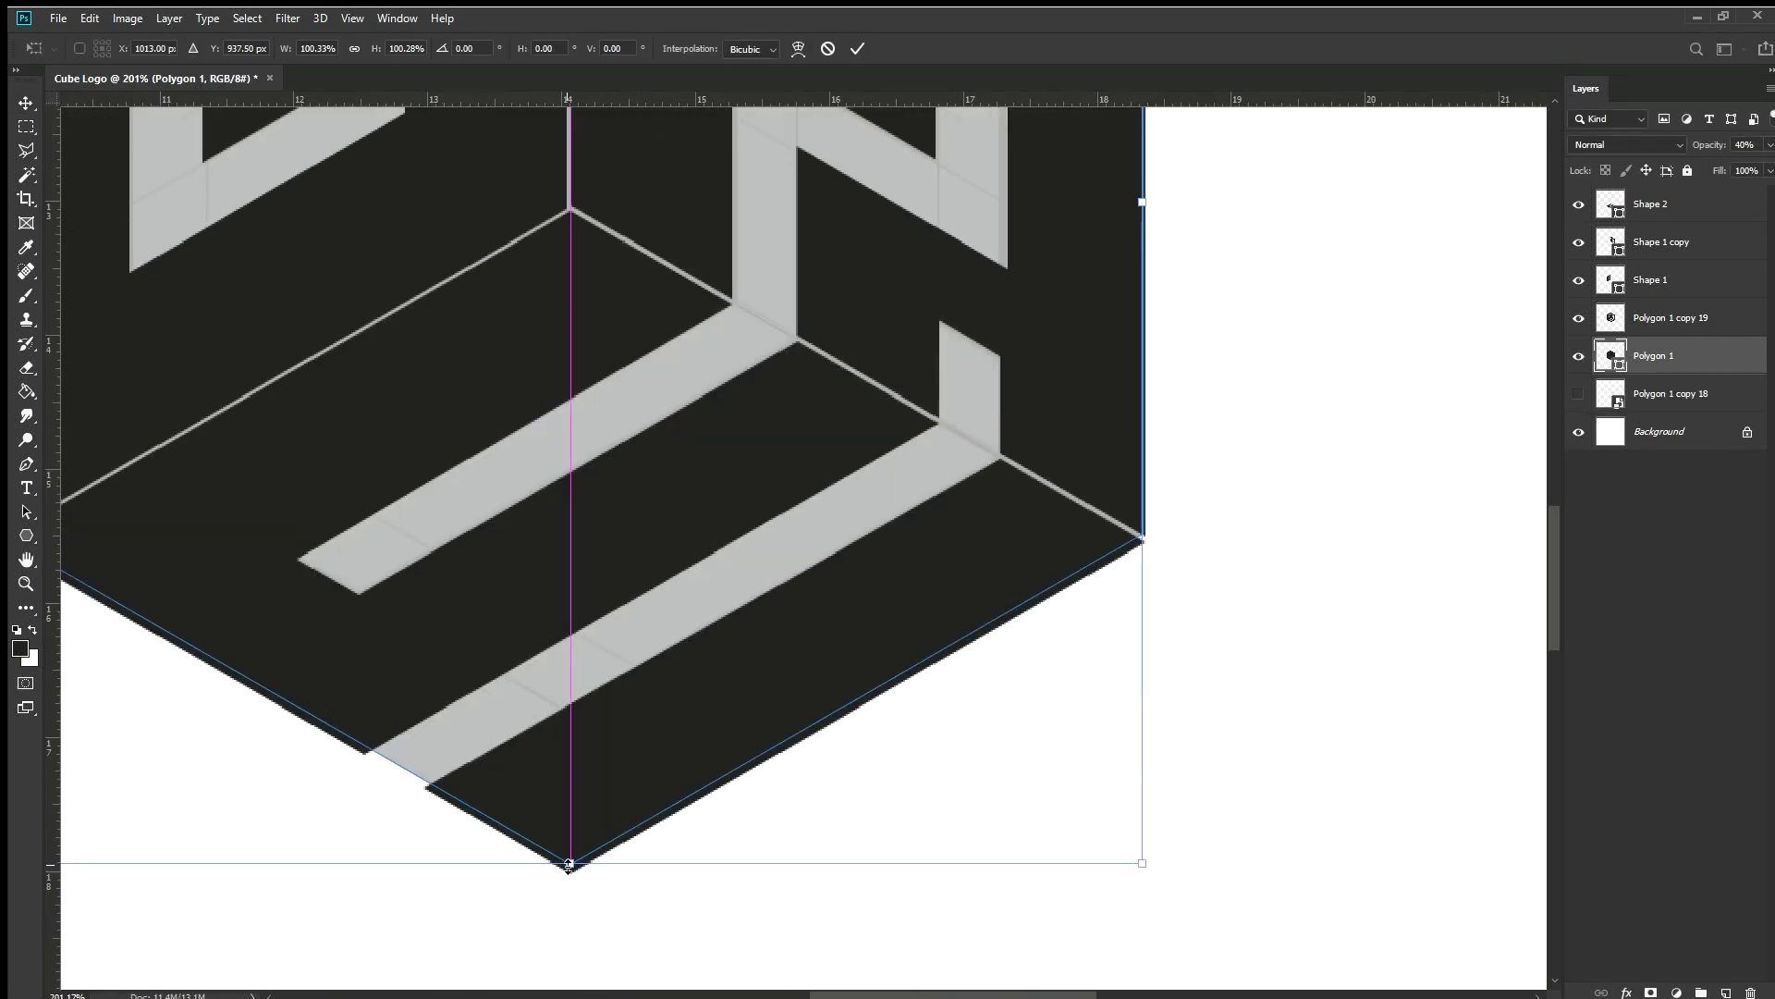
scroll(615, 479, down, 5)
Pull the hexagon's bottom anchor up along the stripe to trim it
key(p)
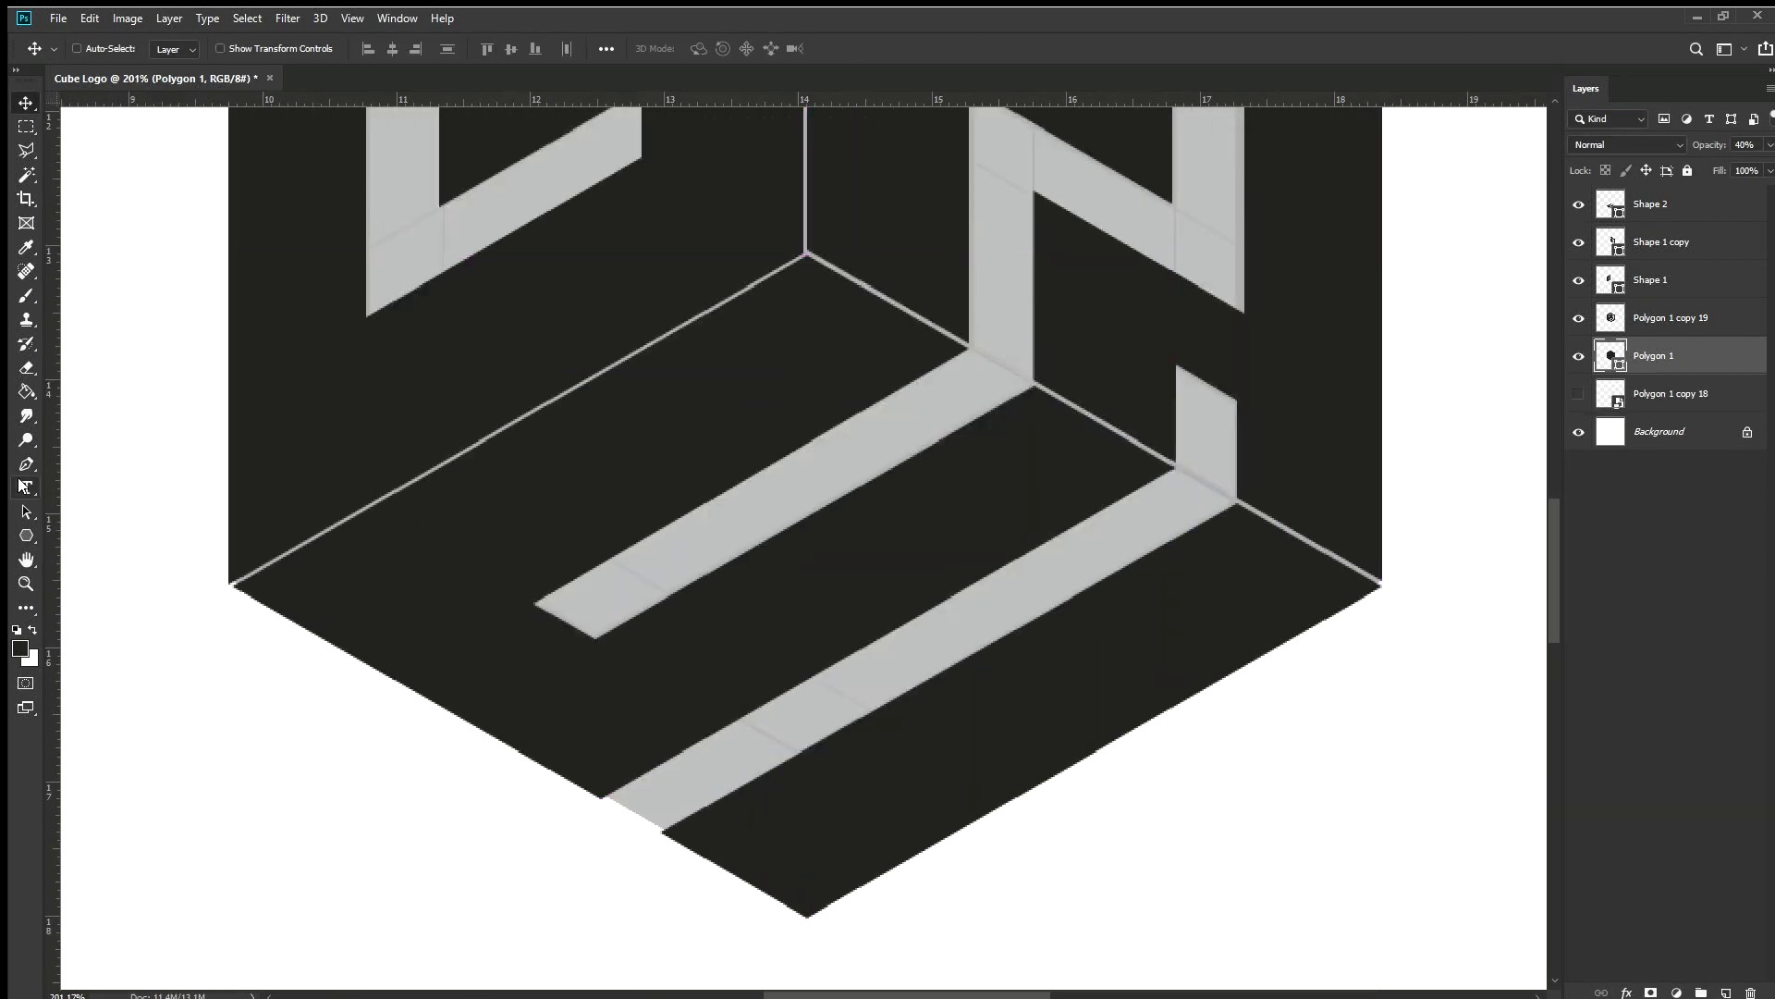
scroll(633, 836, up, 5)
drag(645, 831, 634, 517)
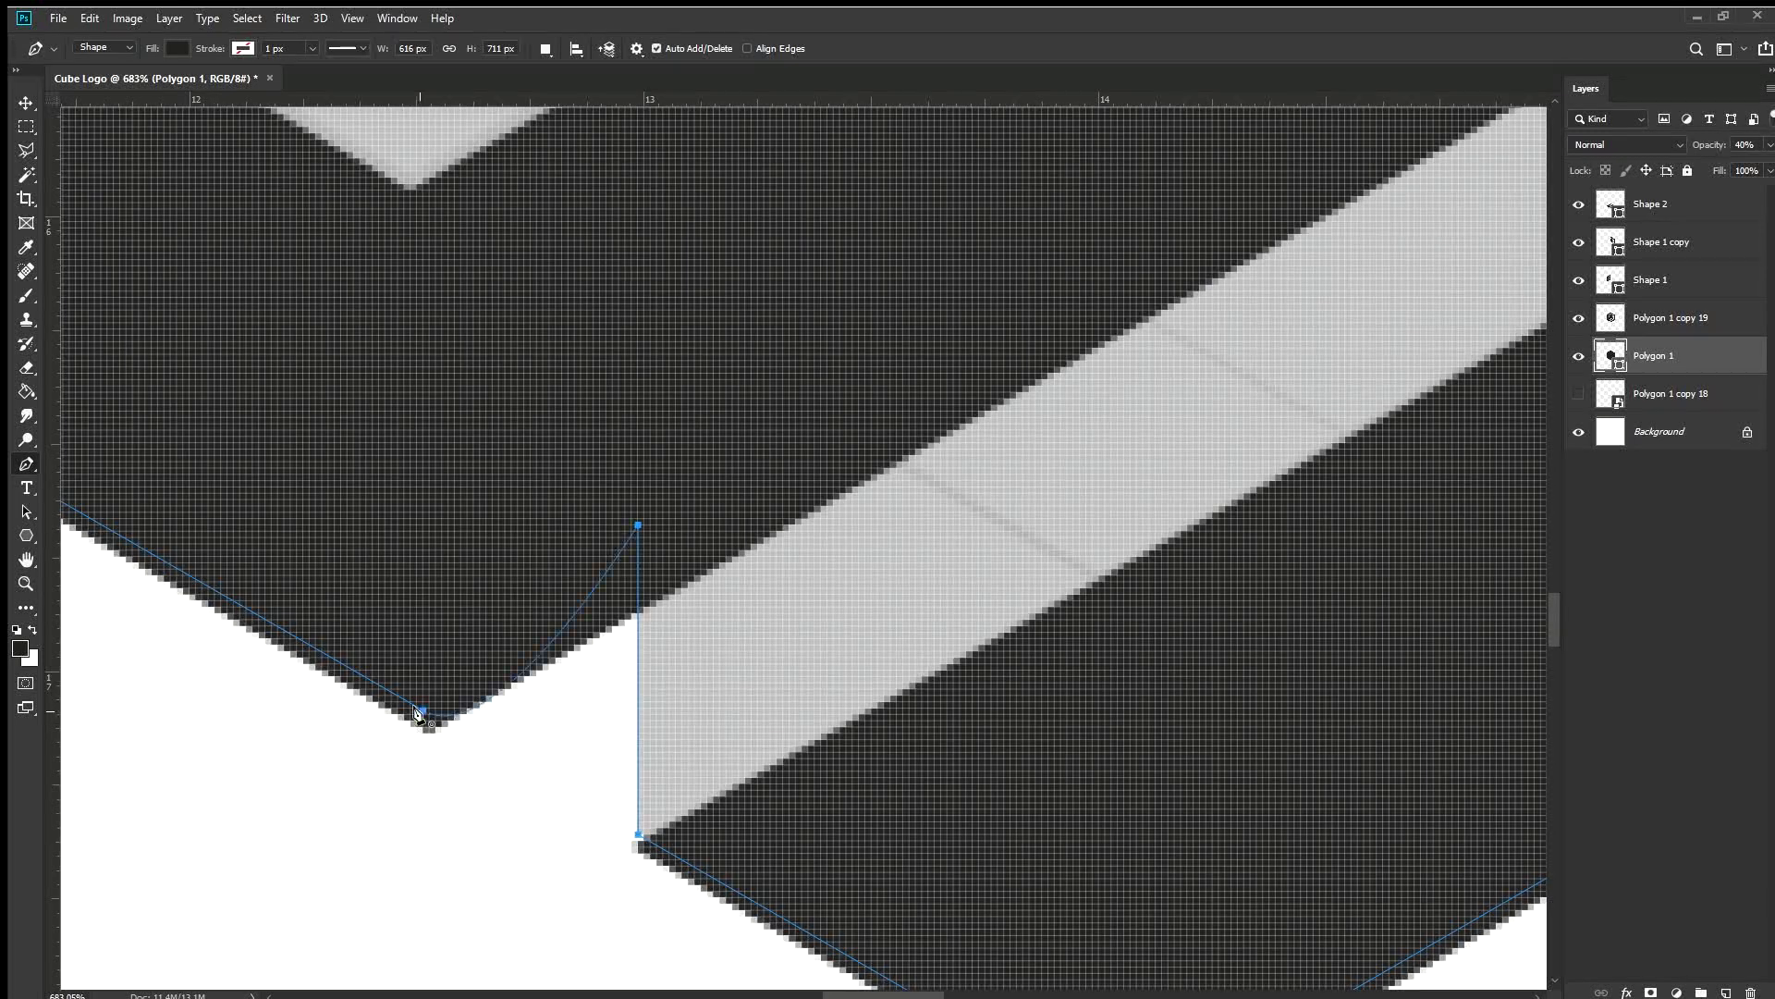
scroll(980, 503, down, 5)
scroll(912, 563, down, 3)
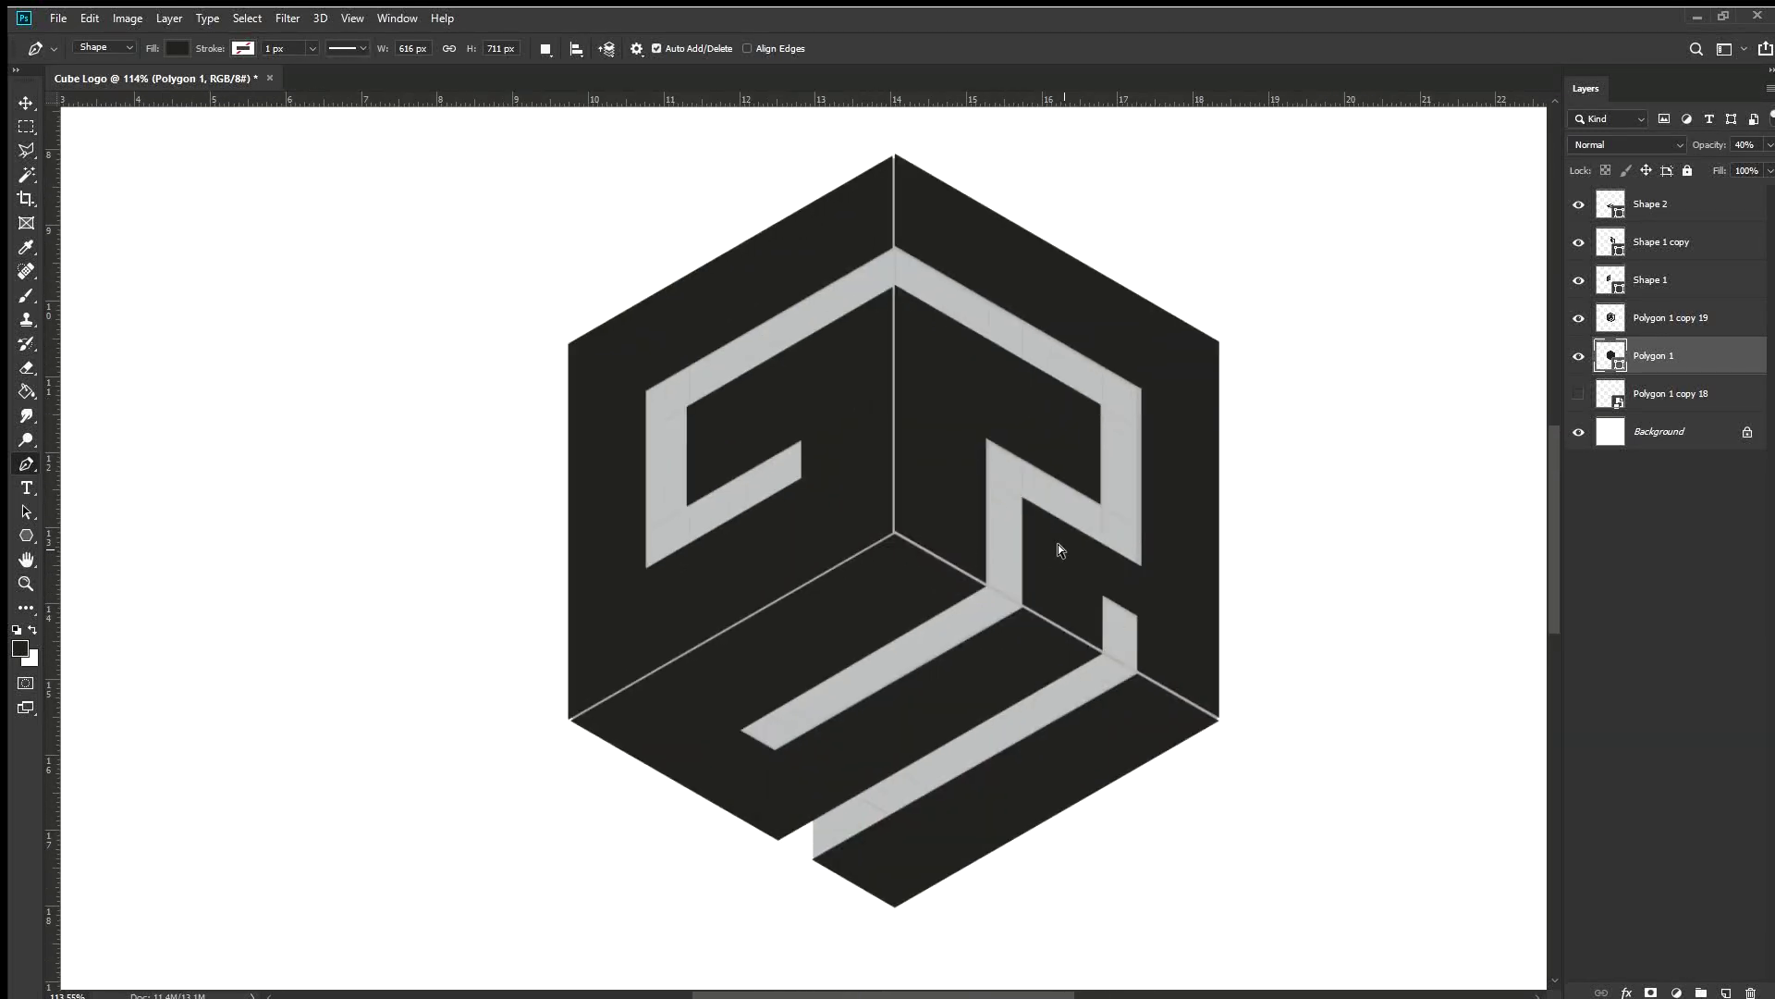
scroll(1058, 544, up, 3)
scroll(1049, 543, down, 3)
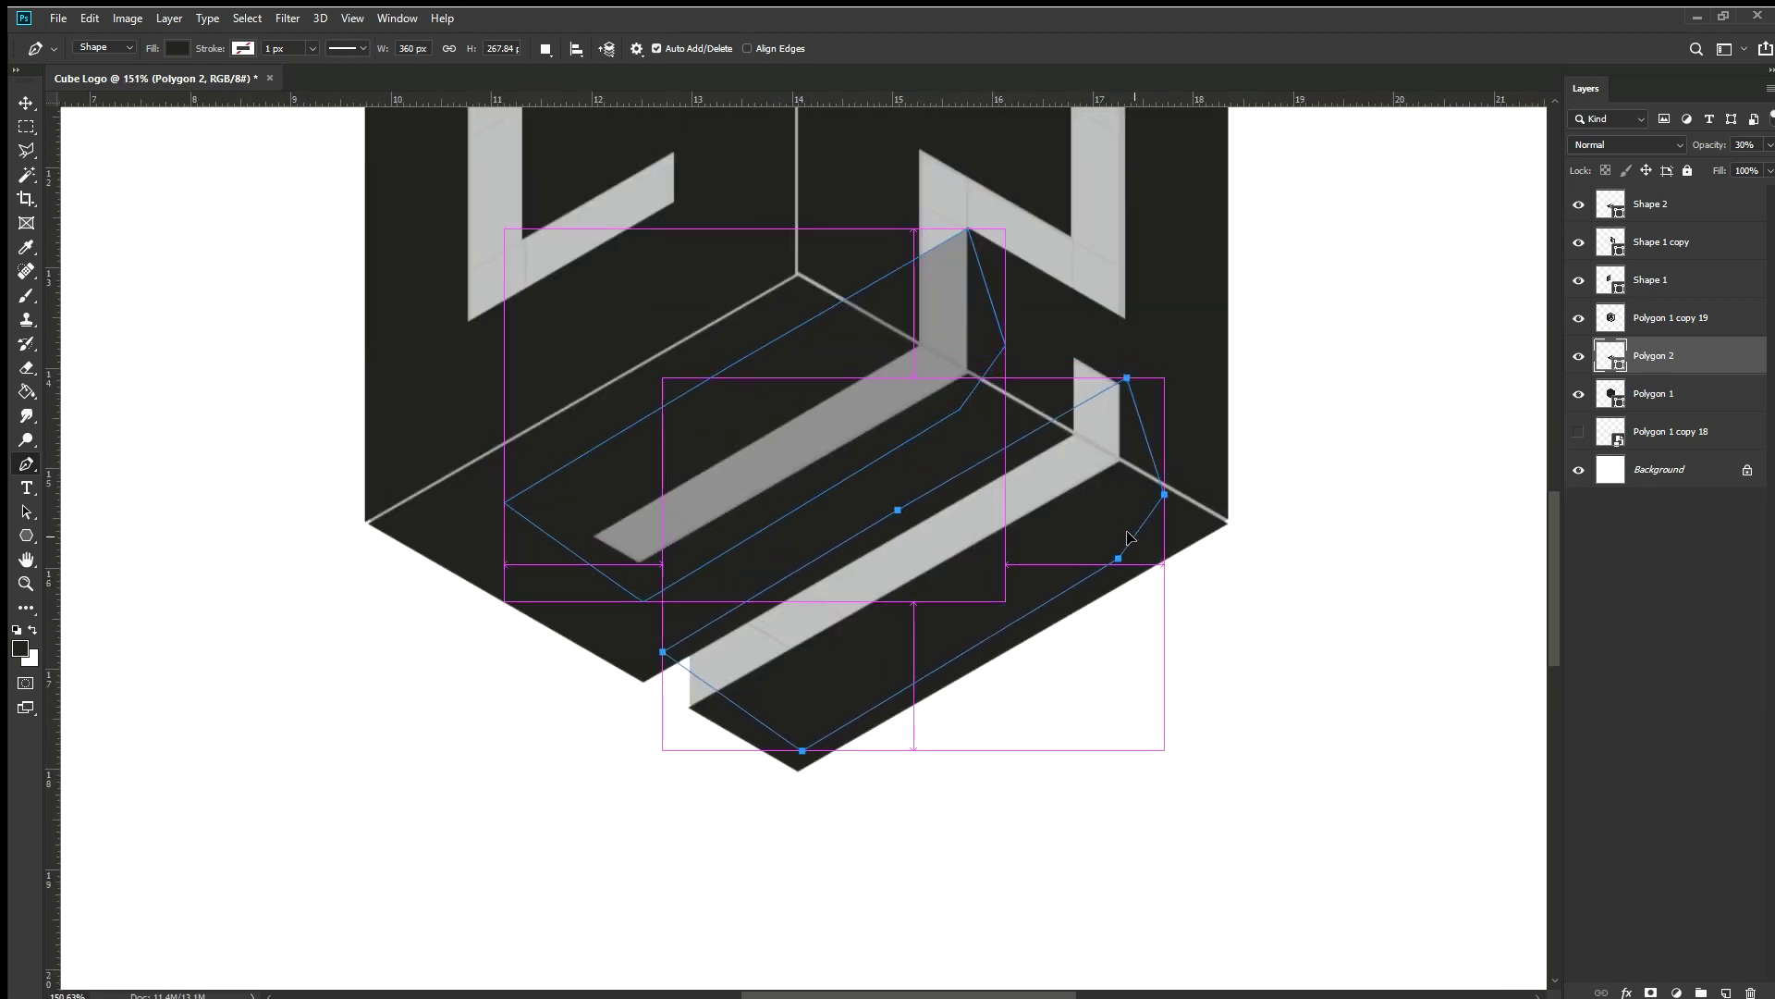
Add anchor points to the Polygon 2 channel-wall outline
scroll(1127, 537, up, 3)
click(514, 701)
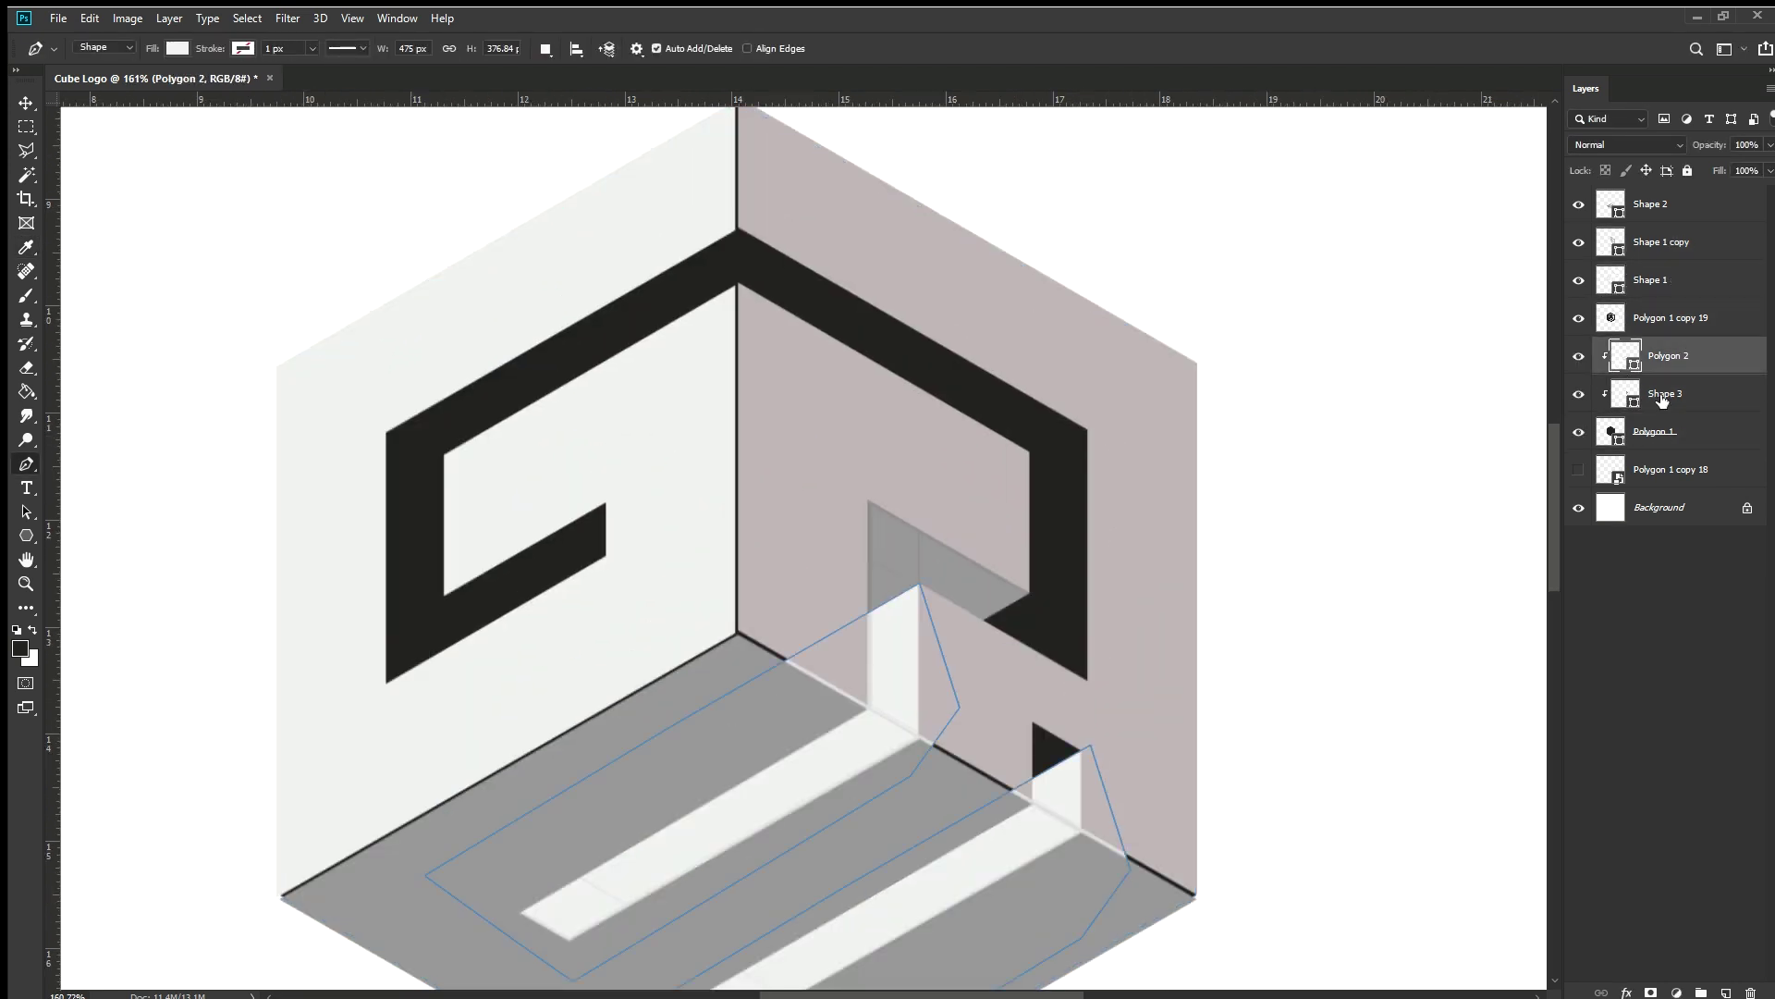
Move Shape 3's lower and top anchors to fit the right face's channel wall
click(1677, 396)
drag(654, 463, 866, 557)
drag(726, 181, 713, 206)
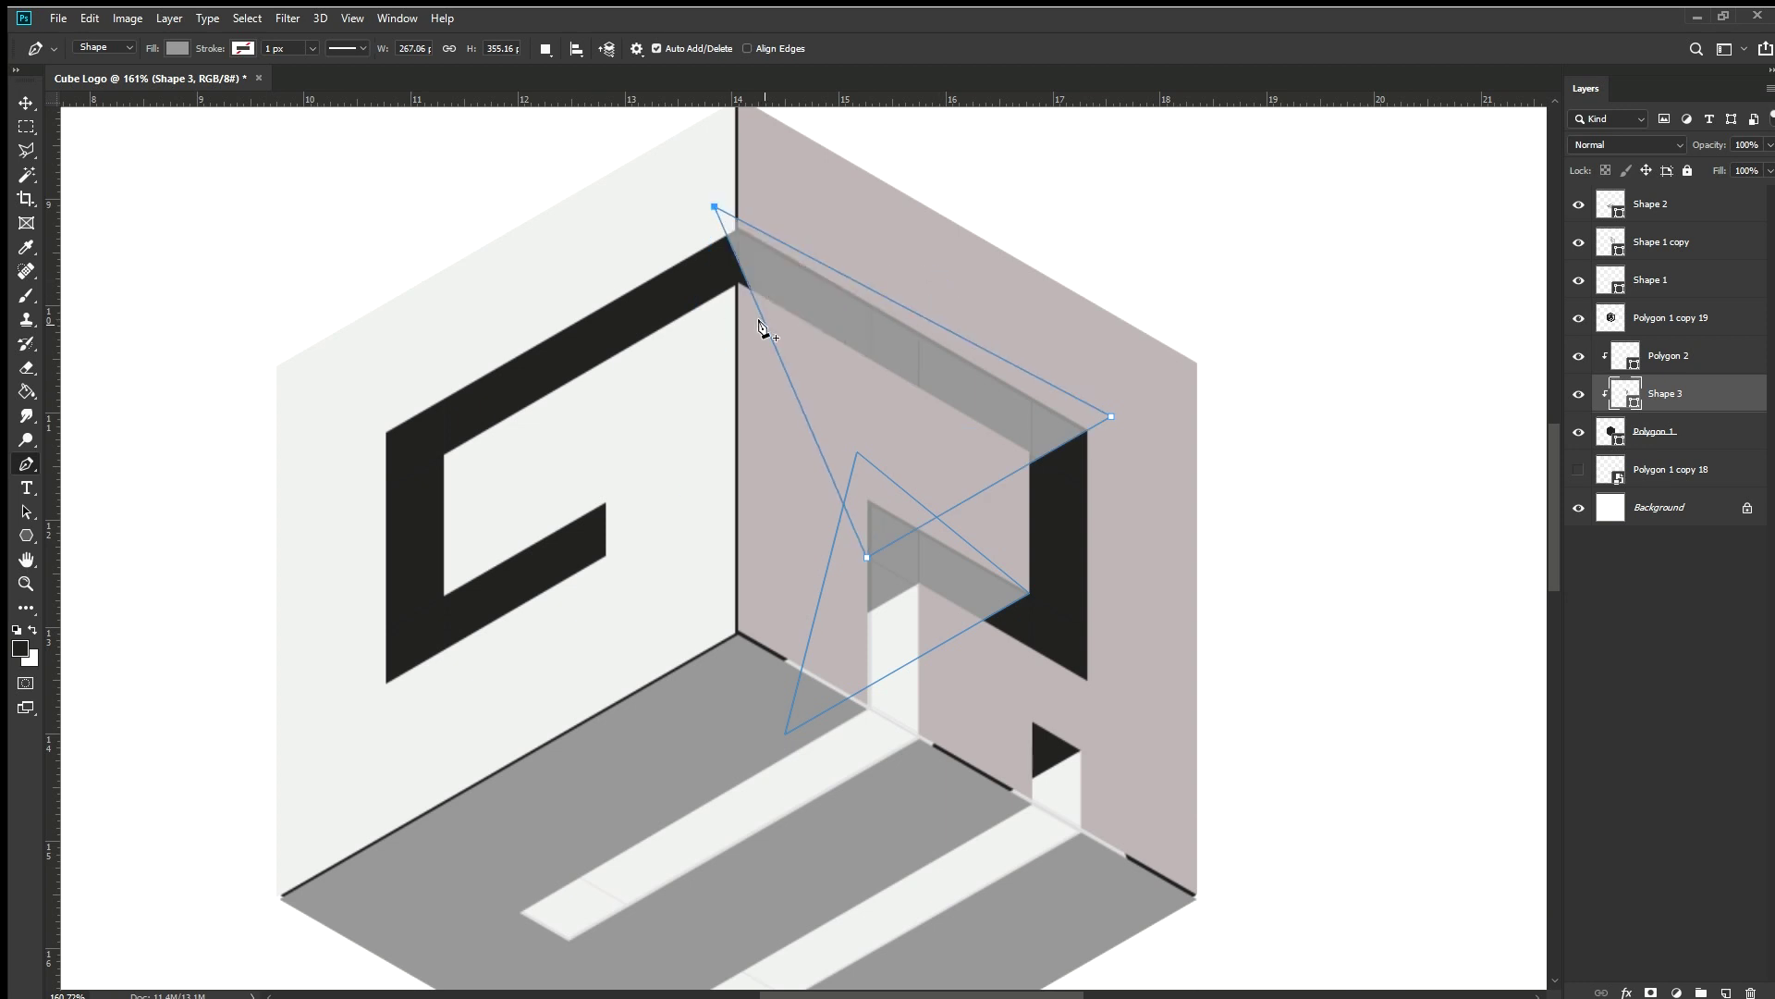
Mirror a copy of the wall shape onto the left face channel and delete the stray joining anchor
key(ctrl+alt+t)
drag(882, 388, 764, 307)
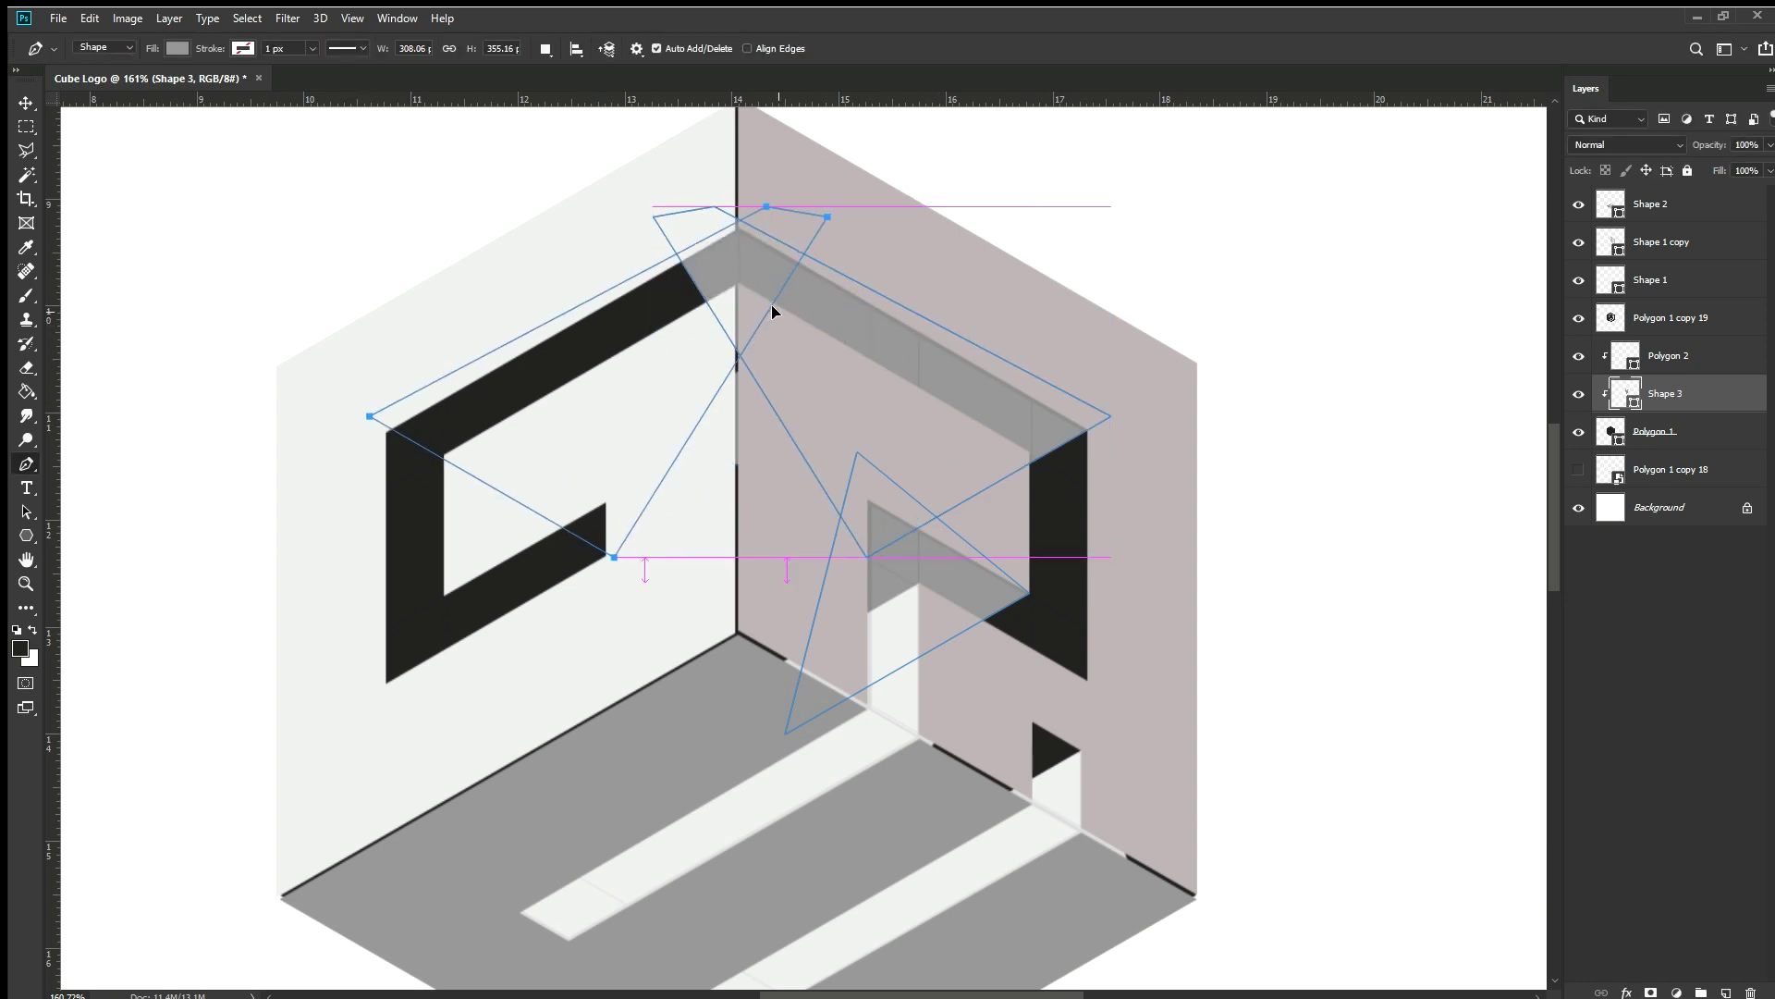
key(Return)
key(Delete)
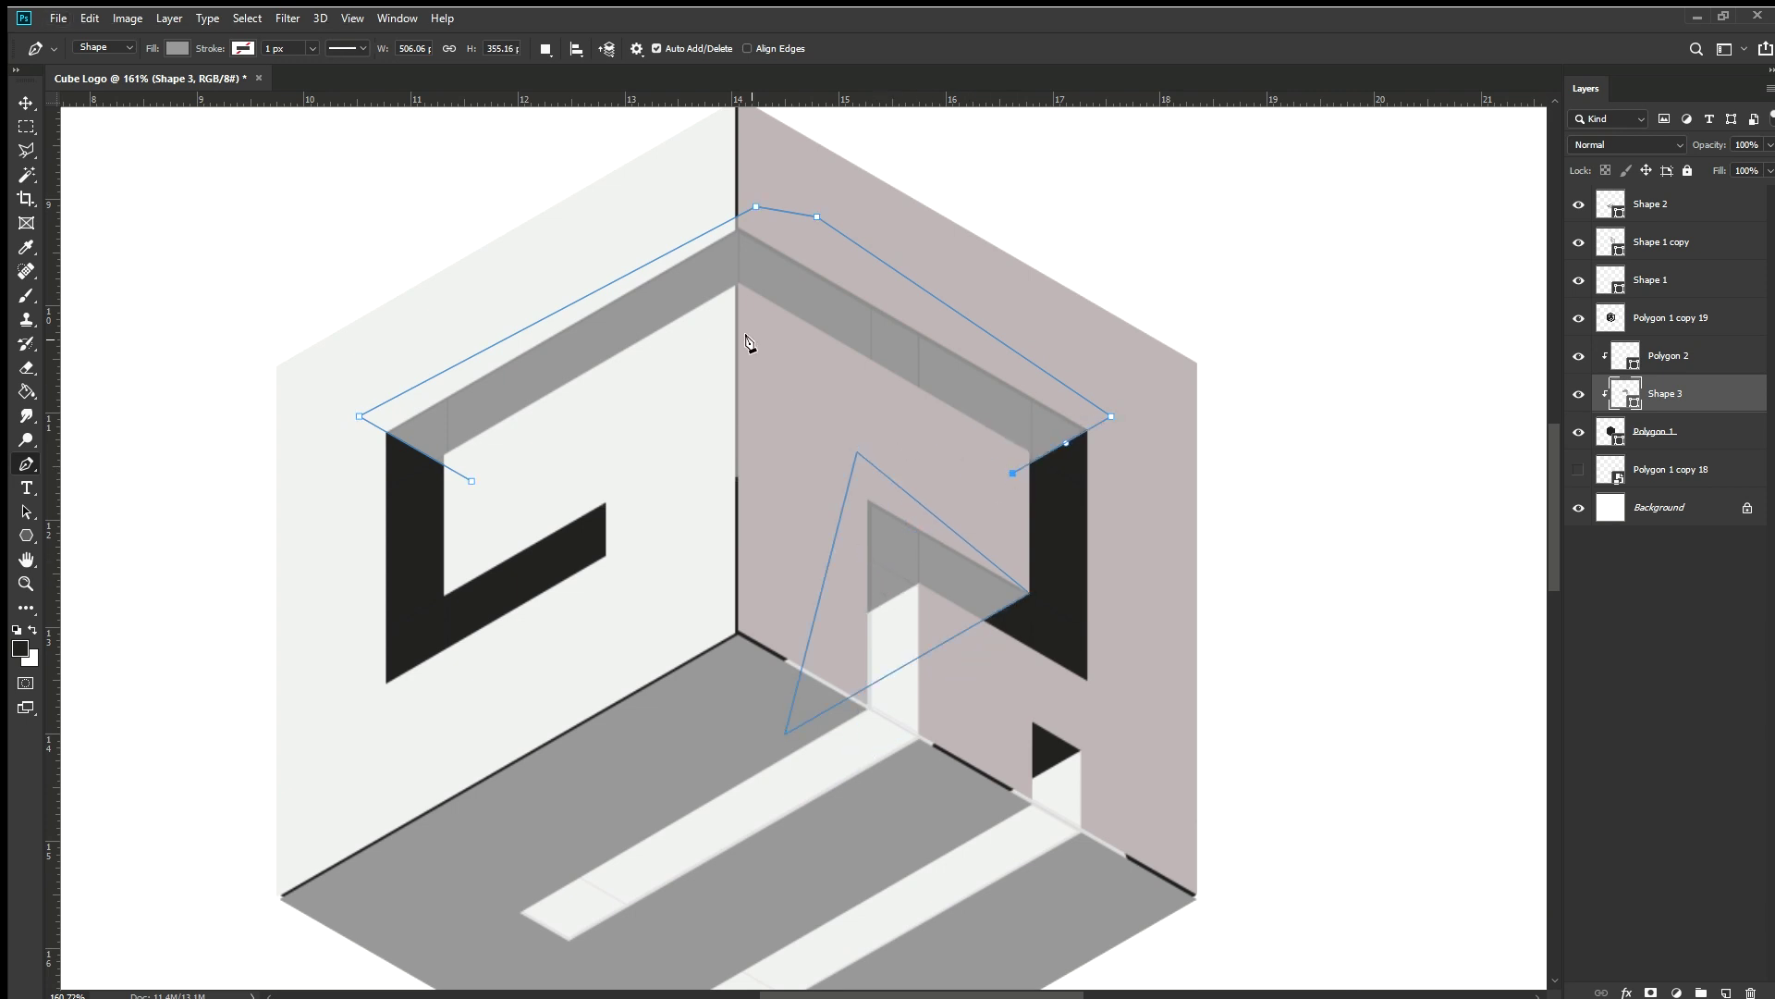
scroll(659, 478, up, 1)
scroll(624, 536, left, 3)
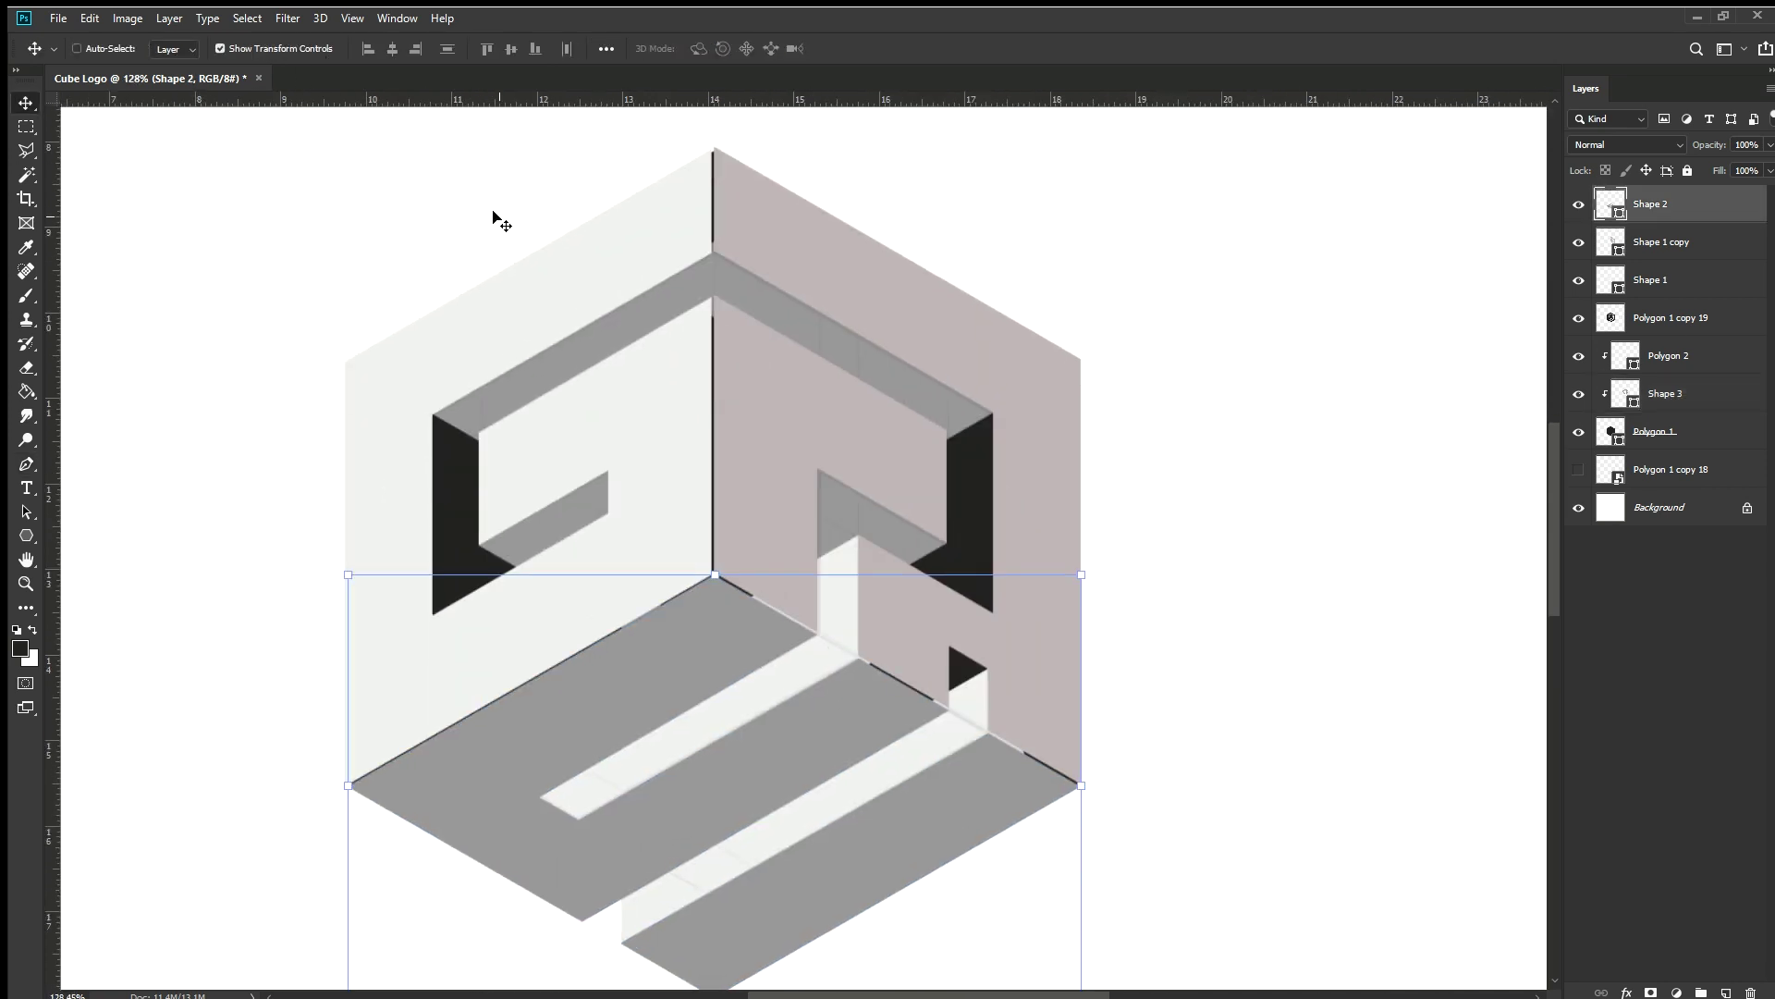
Duplicate the floor, right face and left face shape layers, creating Shape 1 copy 3
click(1688, 252)
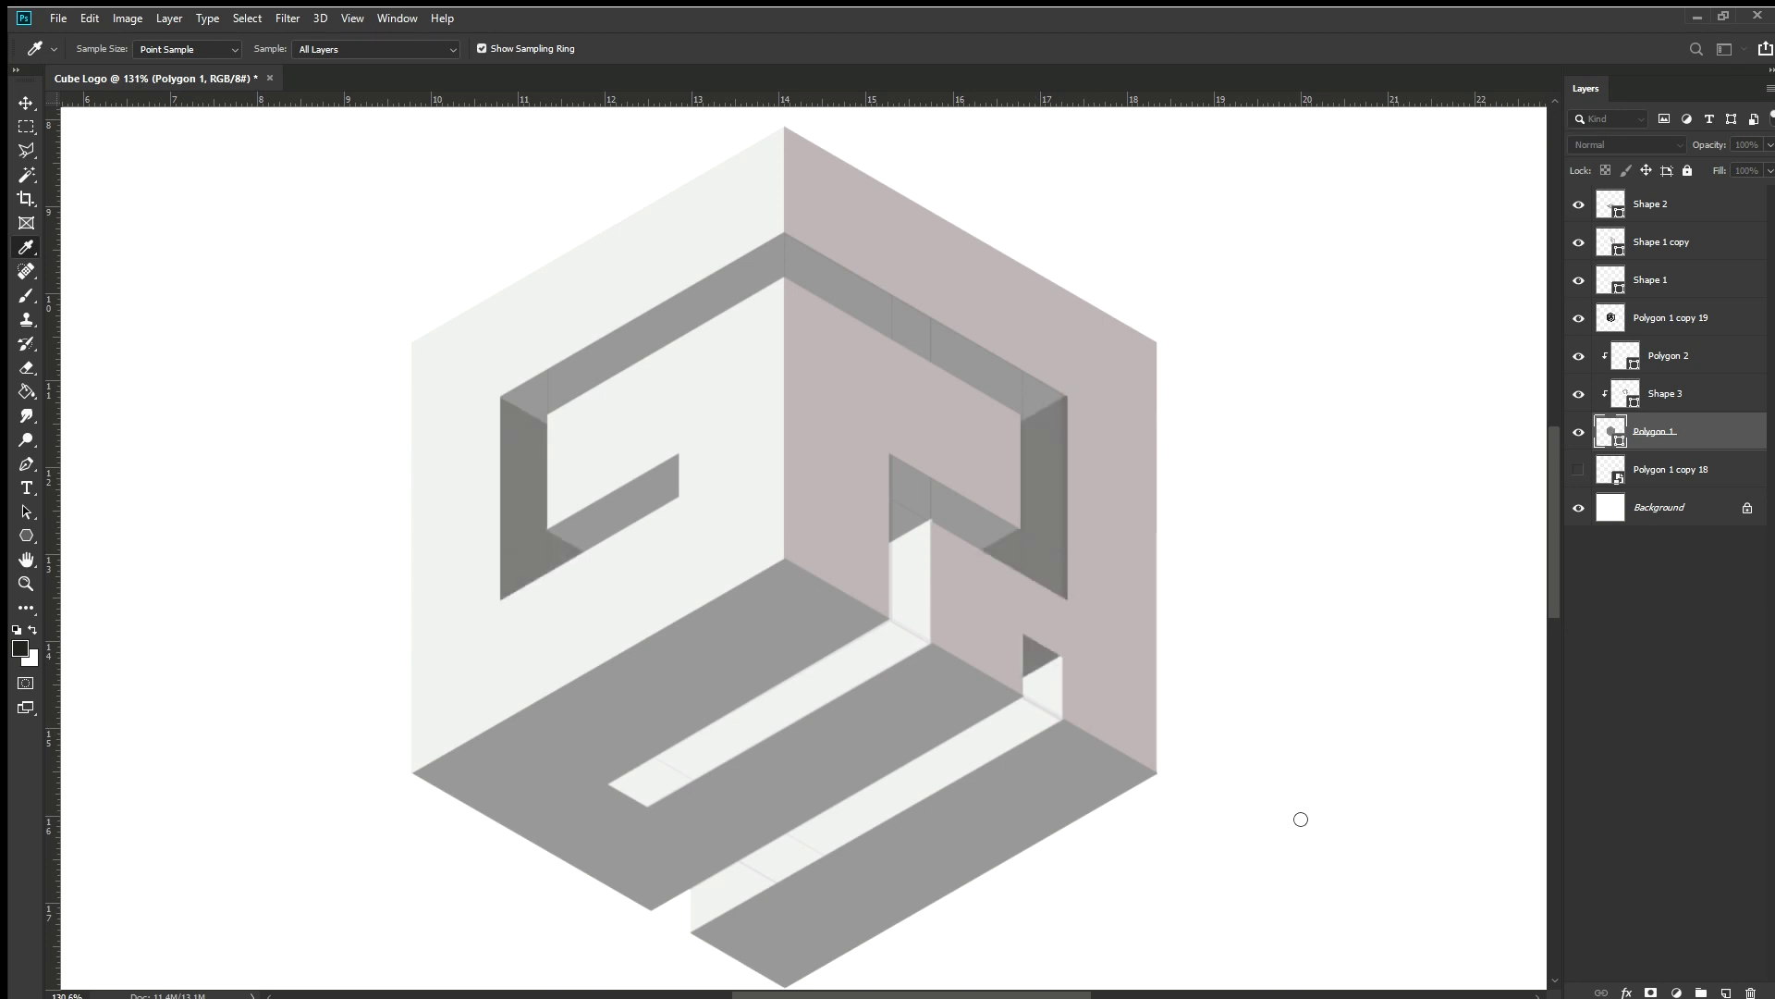
click(1673, 318)
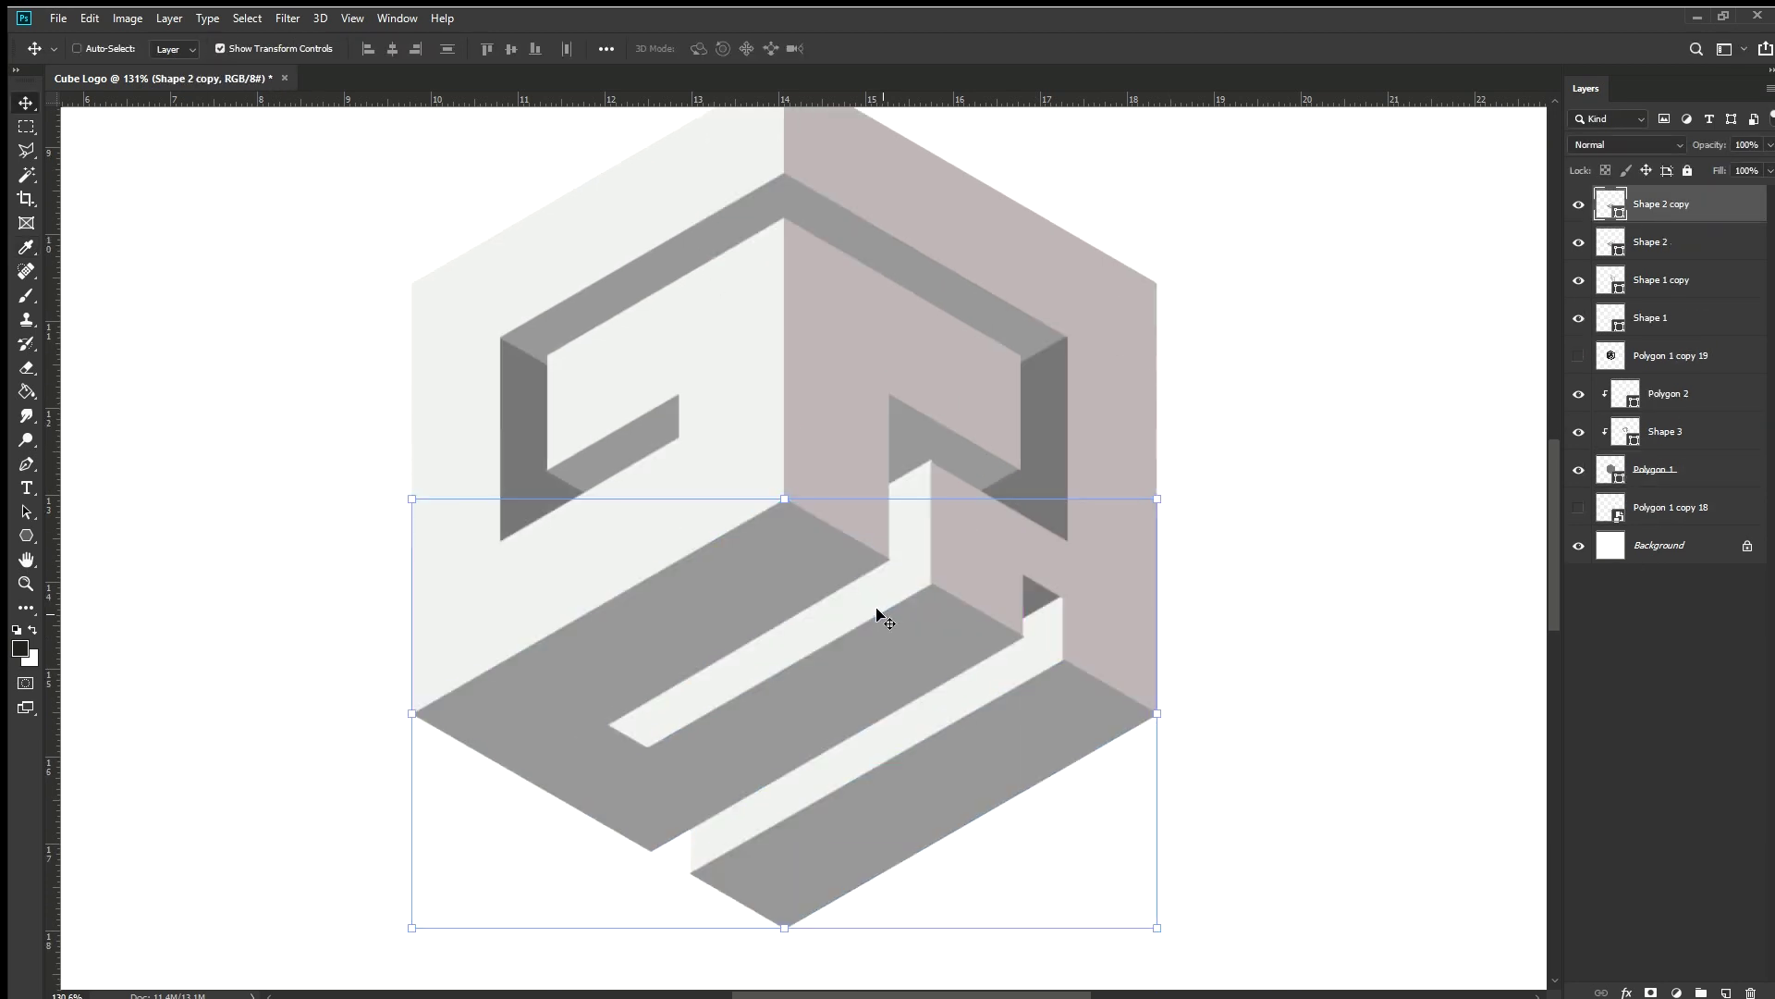
key(v)
click(1652, 242)
click(1652, 278)
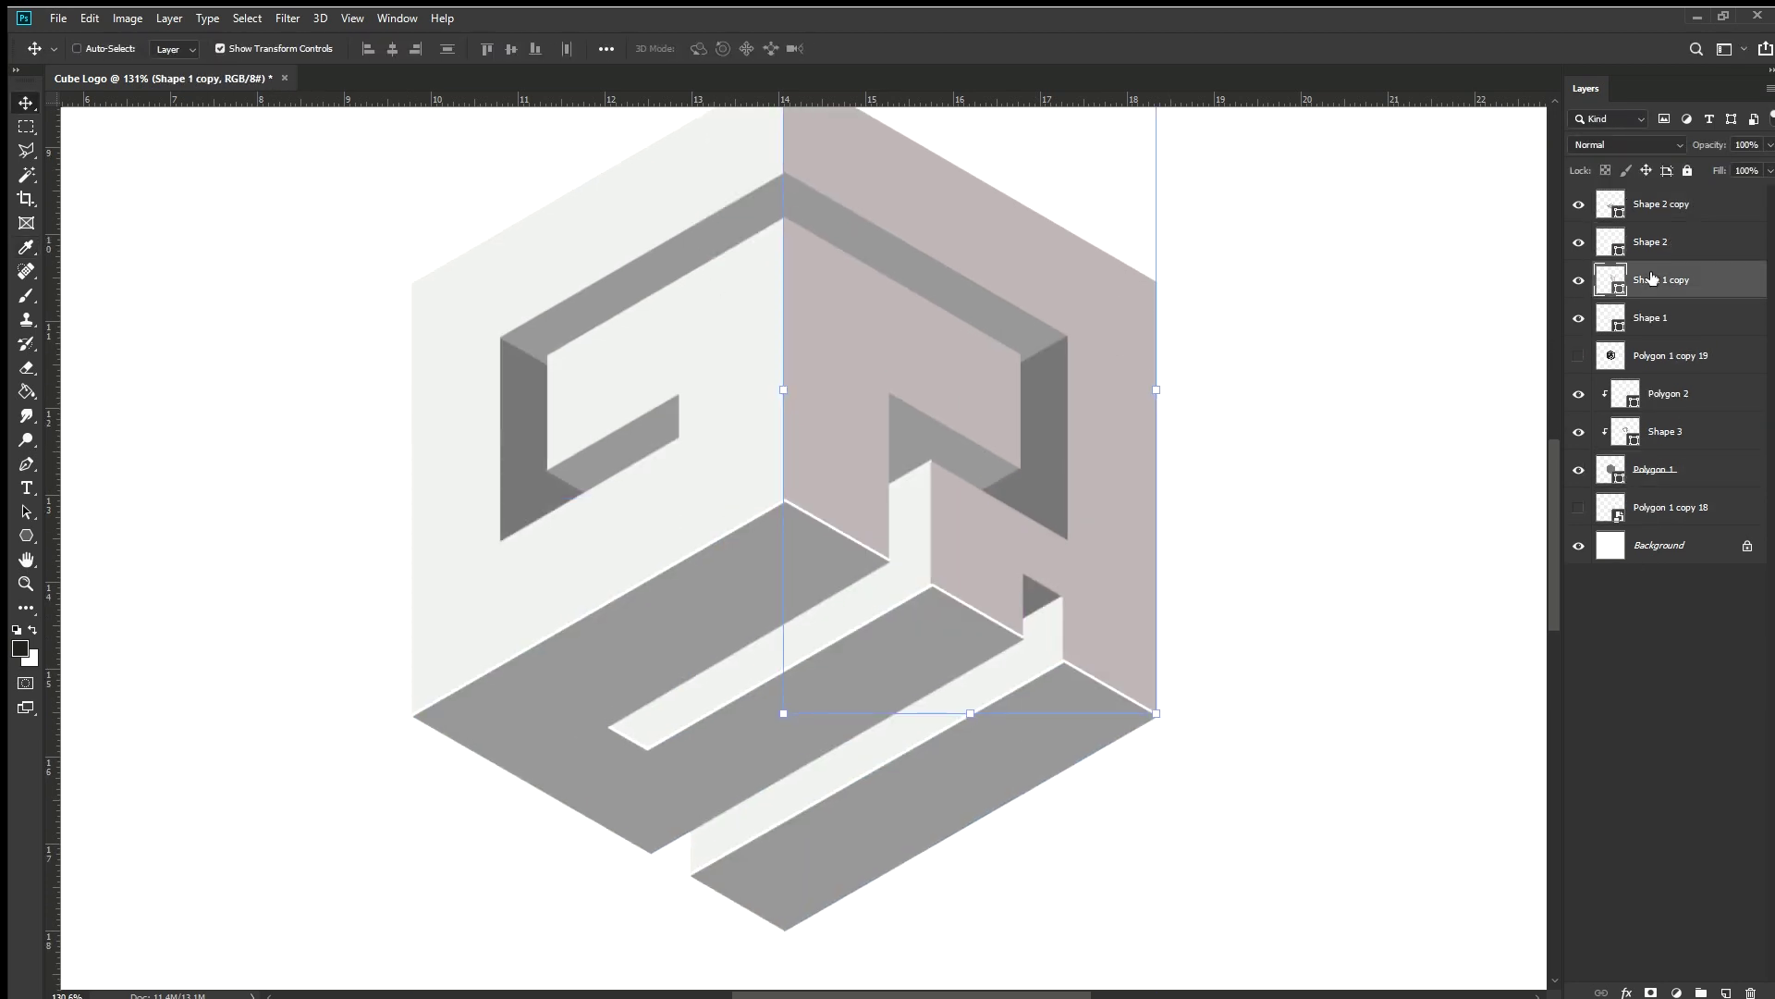
key(ctrl+j)
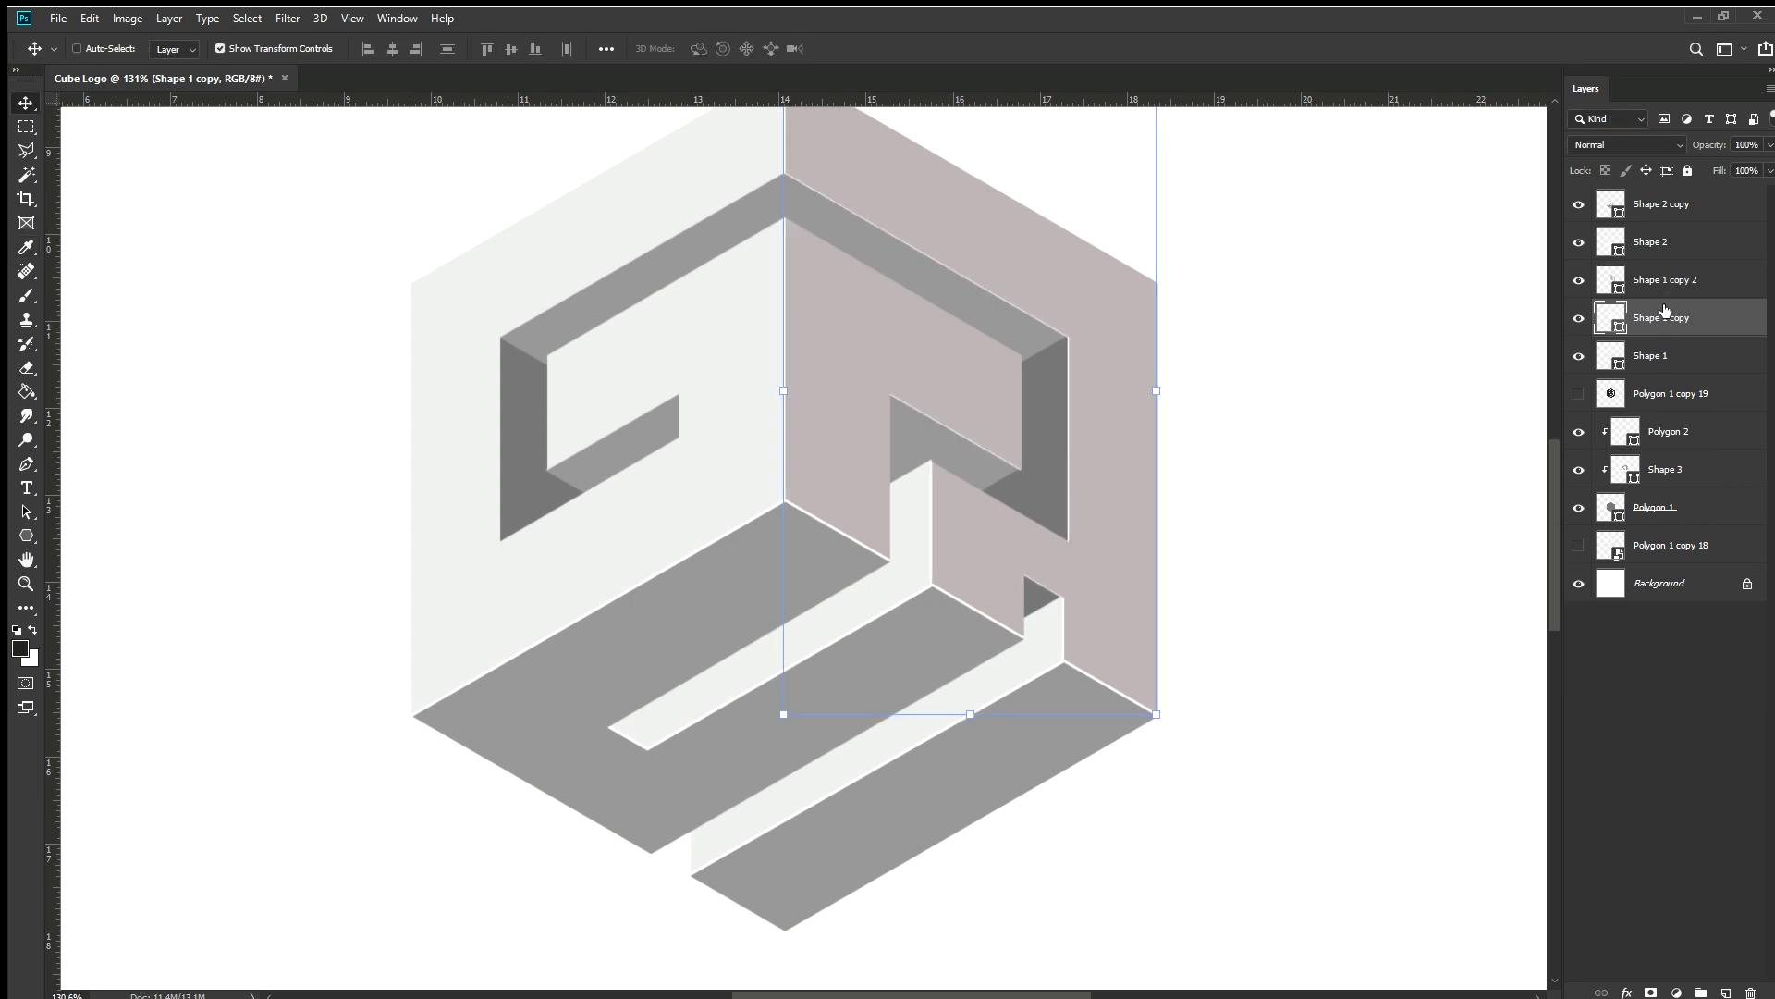
scroll(1447, 425, up, 1)
key(alt+bracketleft)
key(alt+bracketleft)
key(ctrl+j)
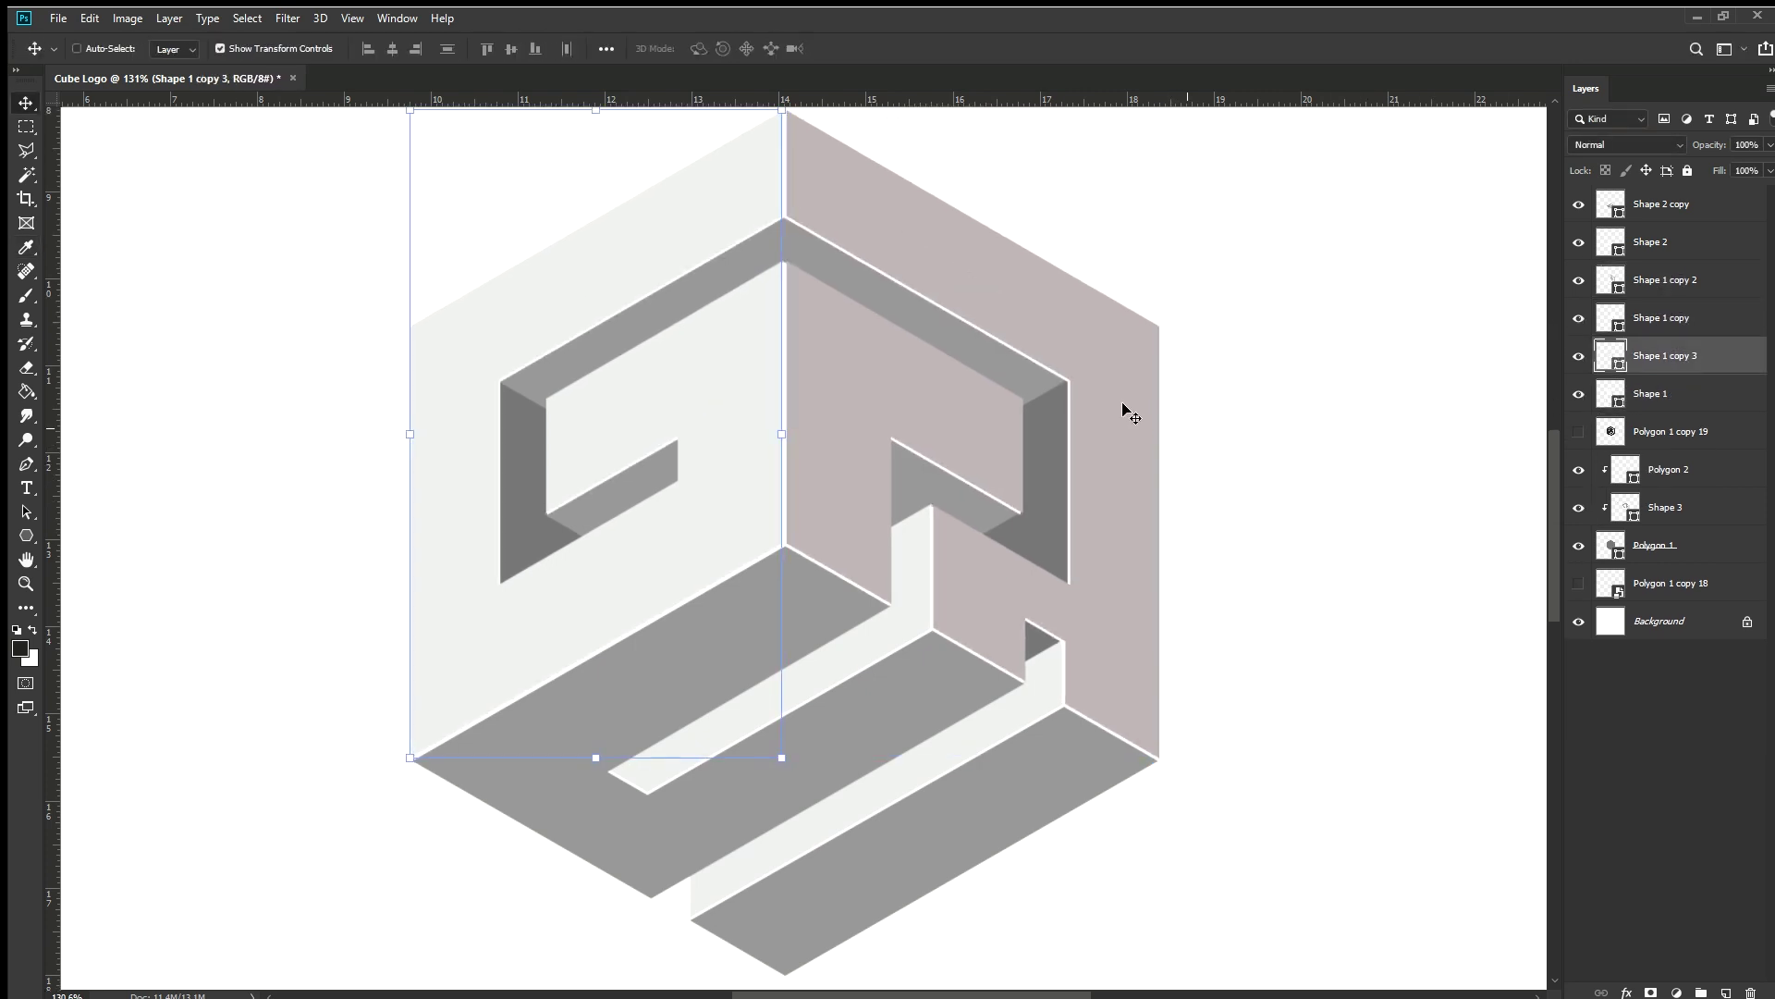
Fill the Background layer with the near-black foreground colour
scroll(987, 511, down, 3)
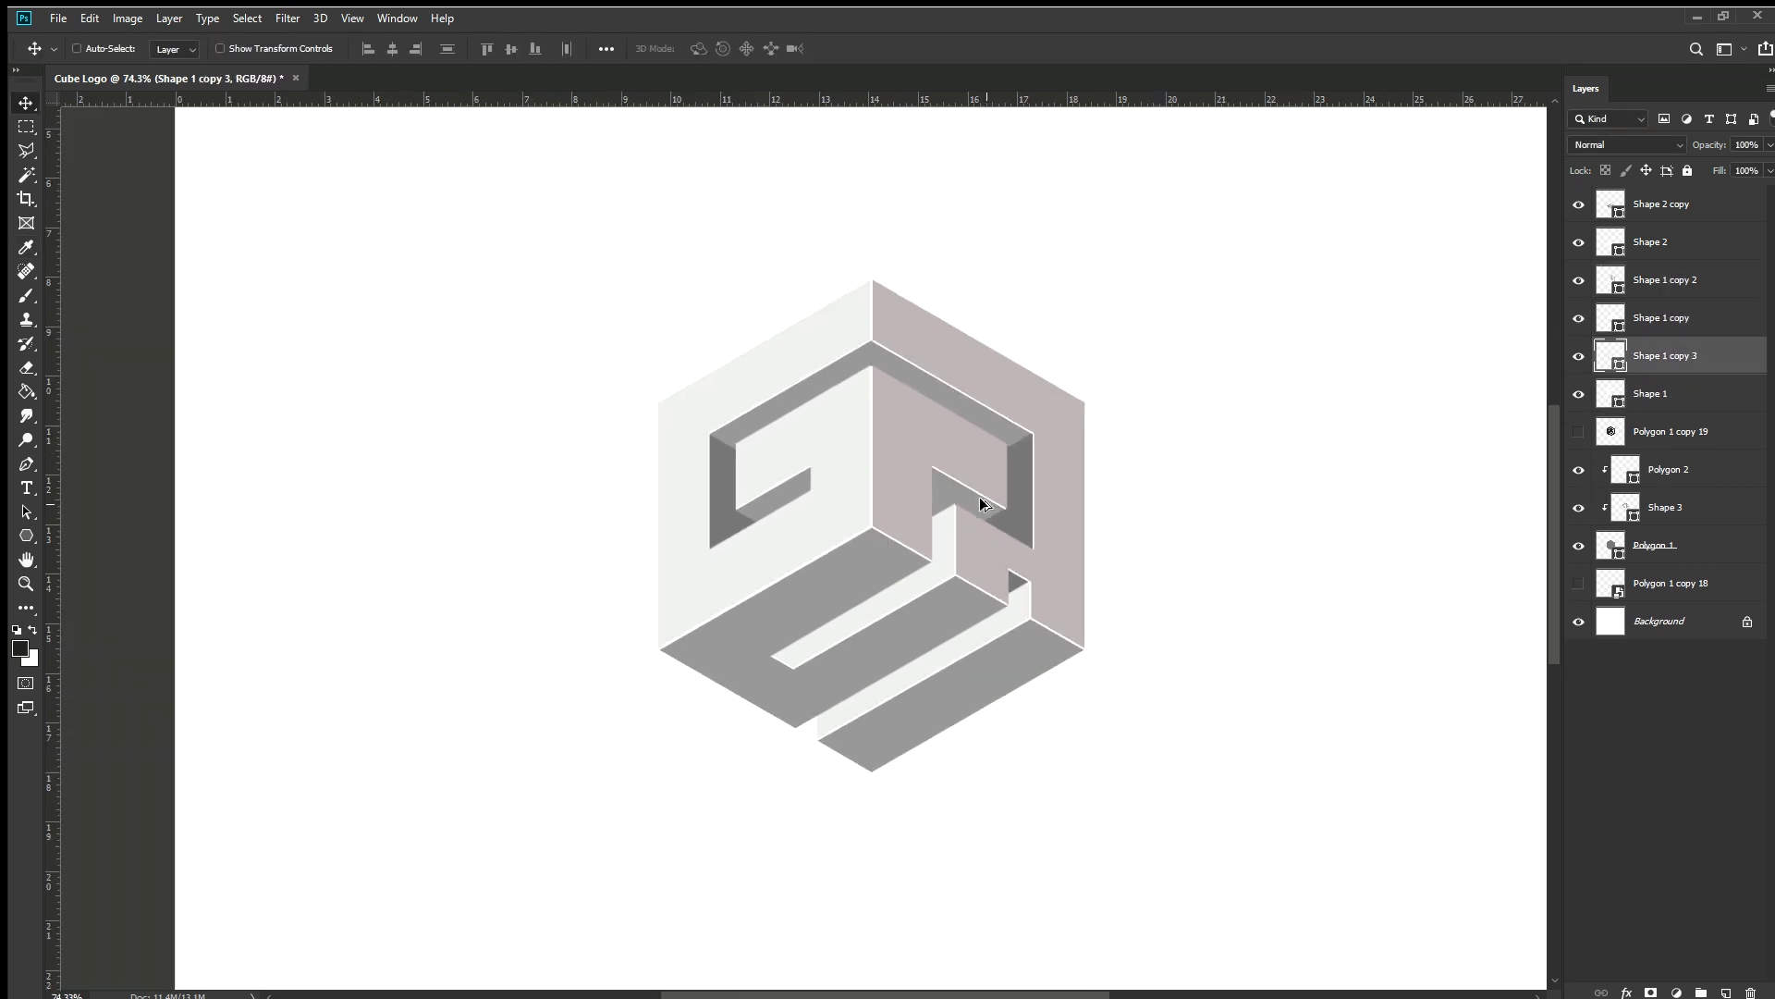
key(alt+comma)
key(alt+BackSpace)
scroll(1140, 546, up, 2)
Fill the Shape 2 bottom face and the other cube face layers with red
scroll(1140, 545, up, 1)
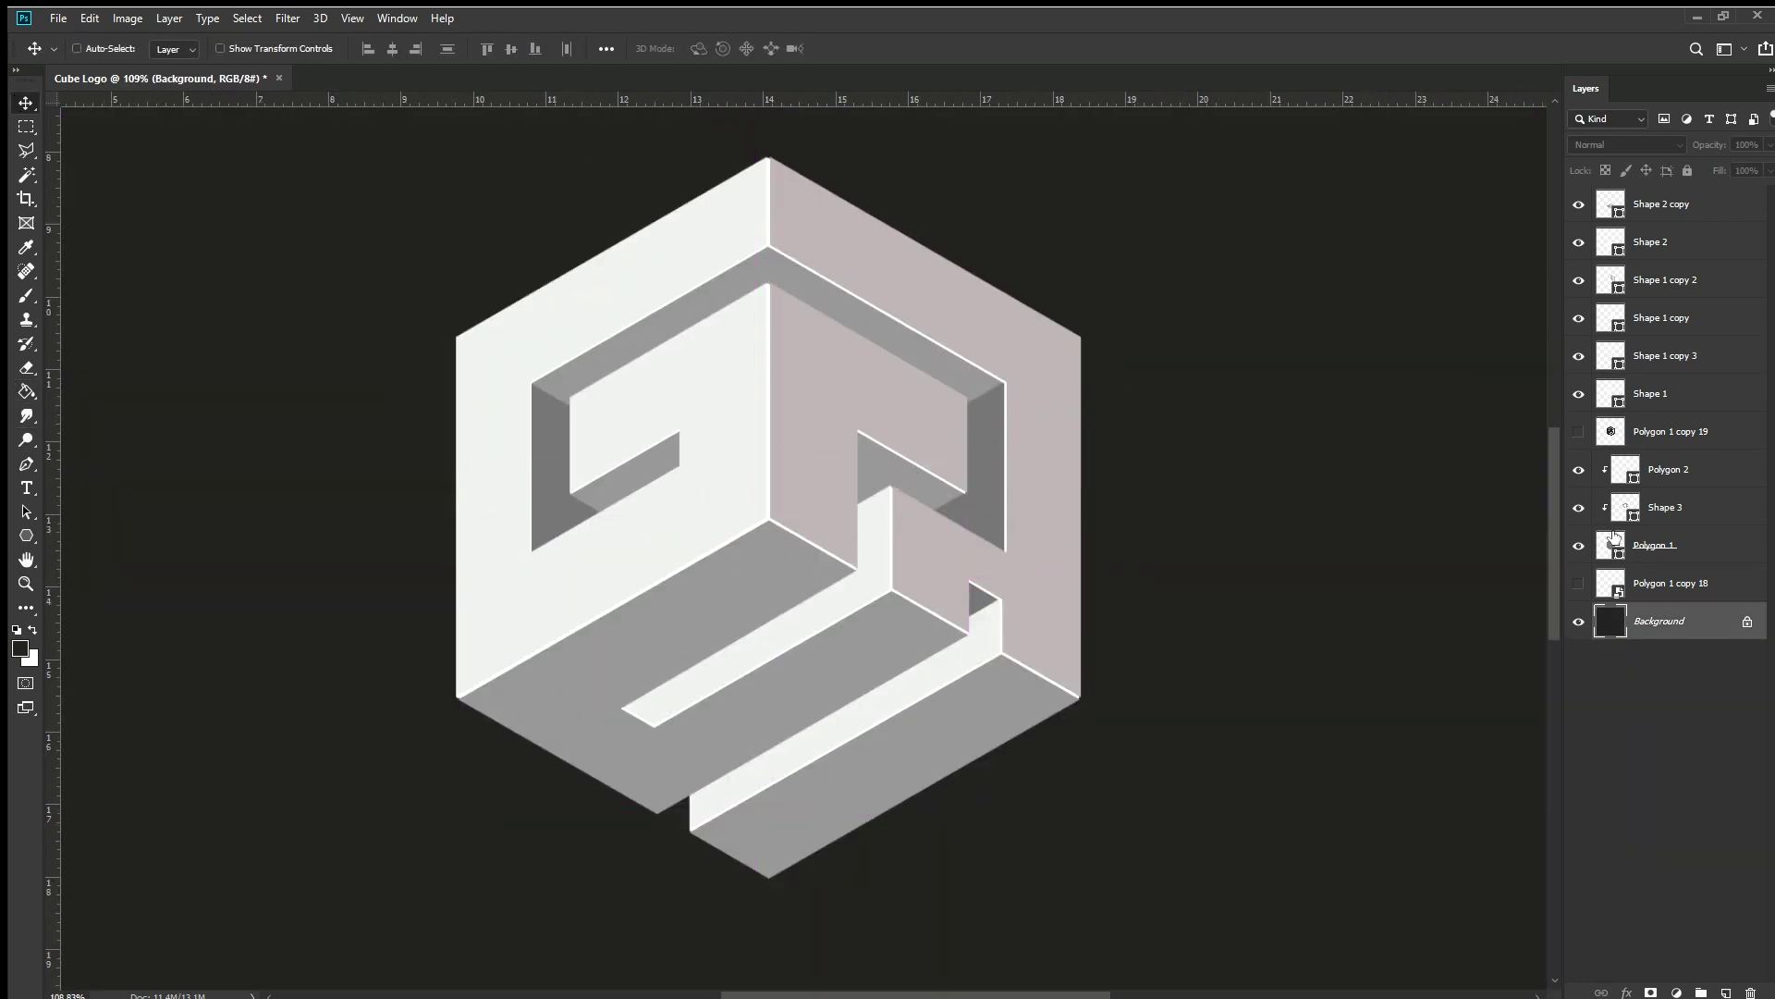
ctrl+click(931, 642)
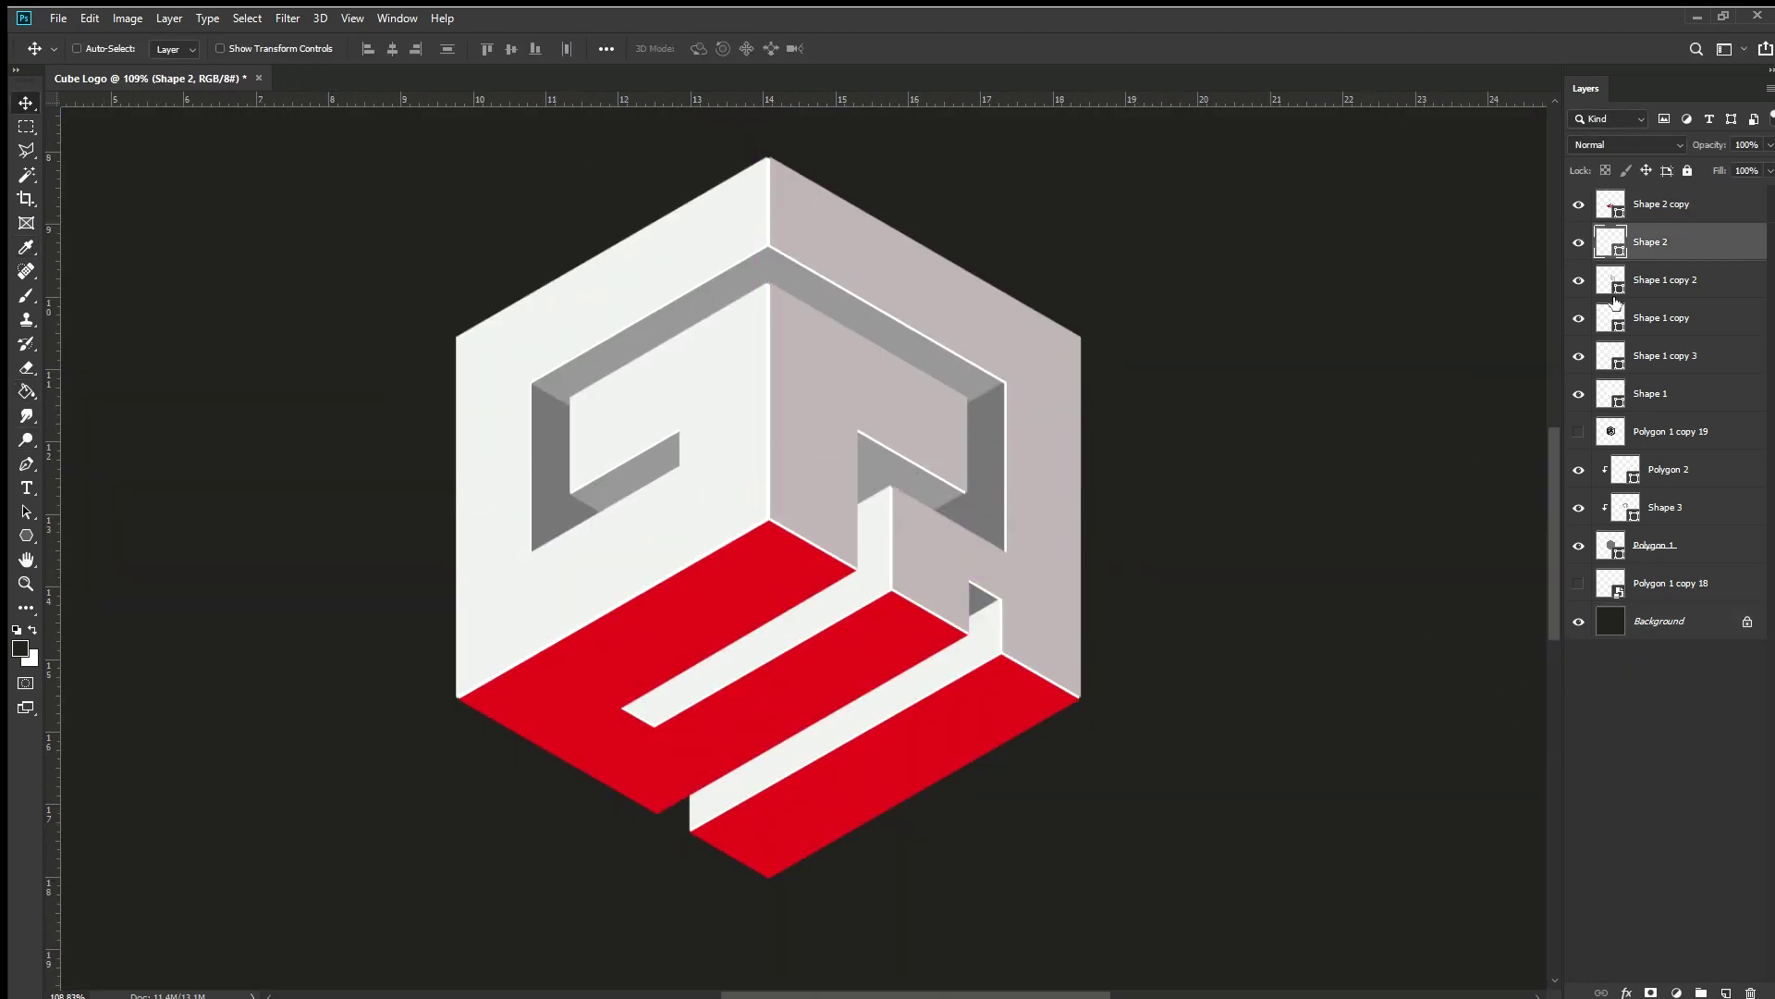
key(alt+BackSpace)
click(1655, 356)
key(alt+BackSpace)
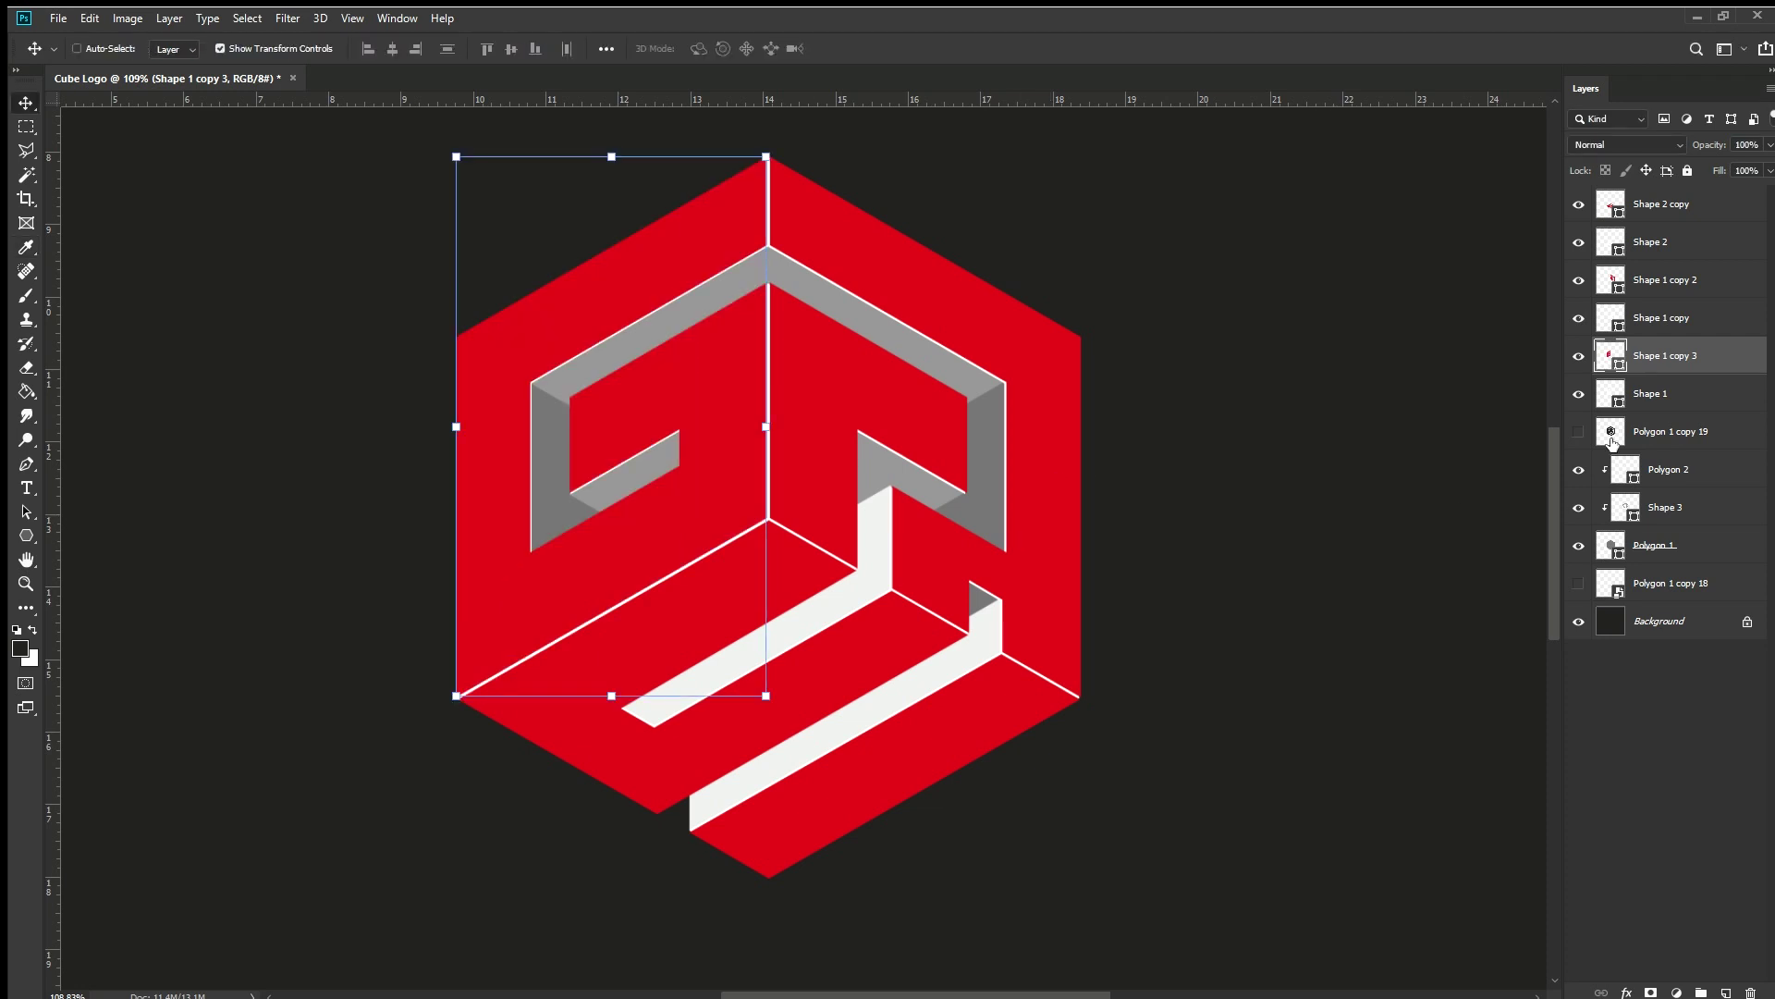
click(1627, 394)
key(alt+BackSpace)
click(1658, 361)
Hide transform controls and merge Shape 1 copy 3, Shape 1 copy and Shape 2 into Shape 4
click(308, 48)
scroll(783, 601, up, 1)
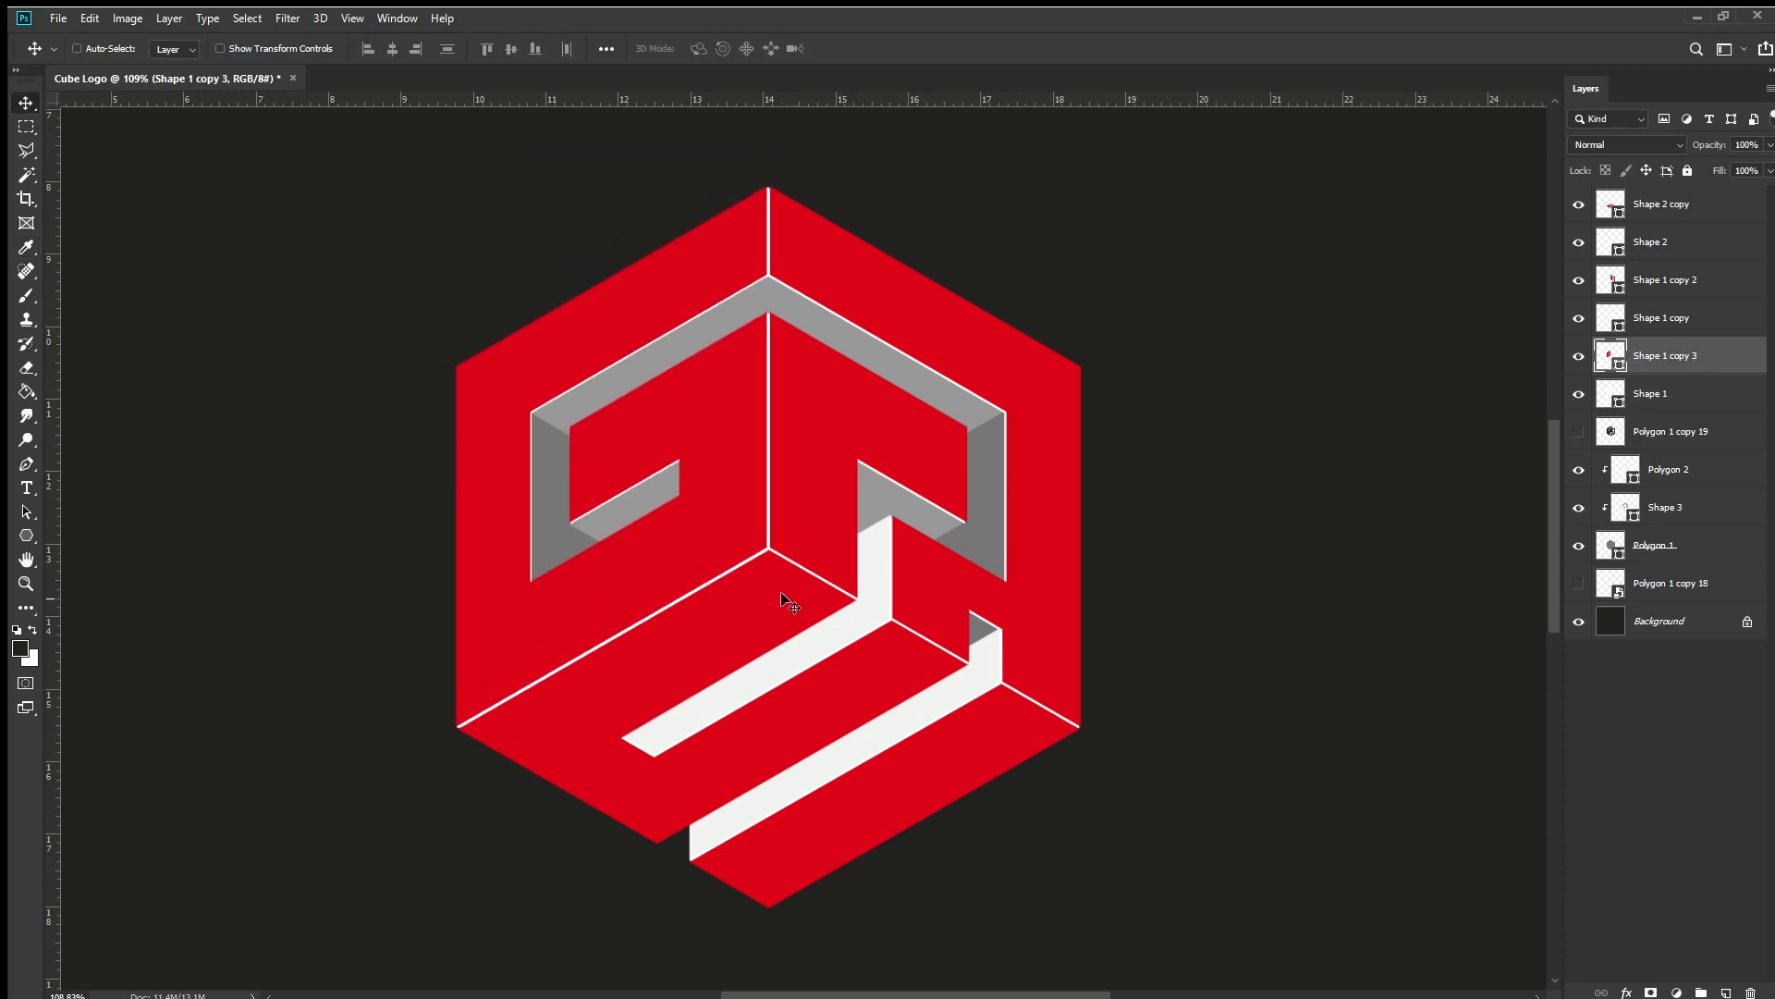
key(p)
click(1660, 317)
ctrl+click(1650, 242)
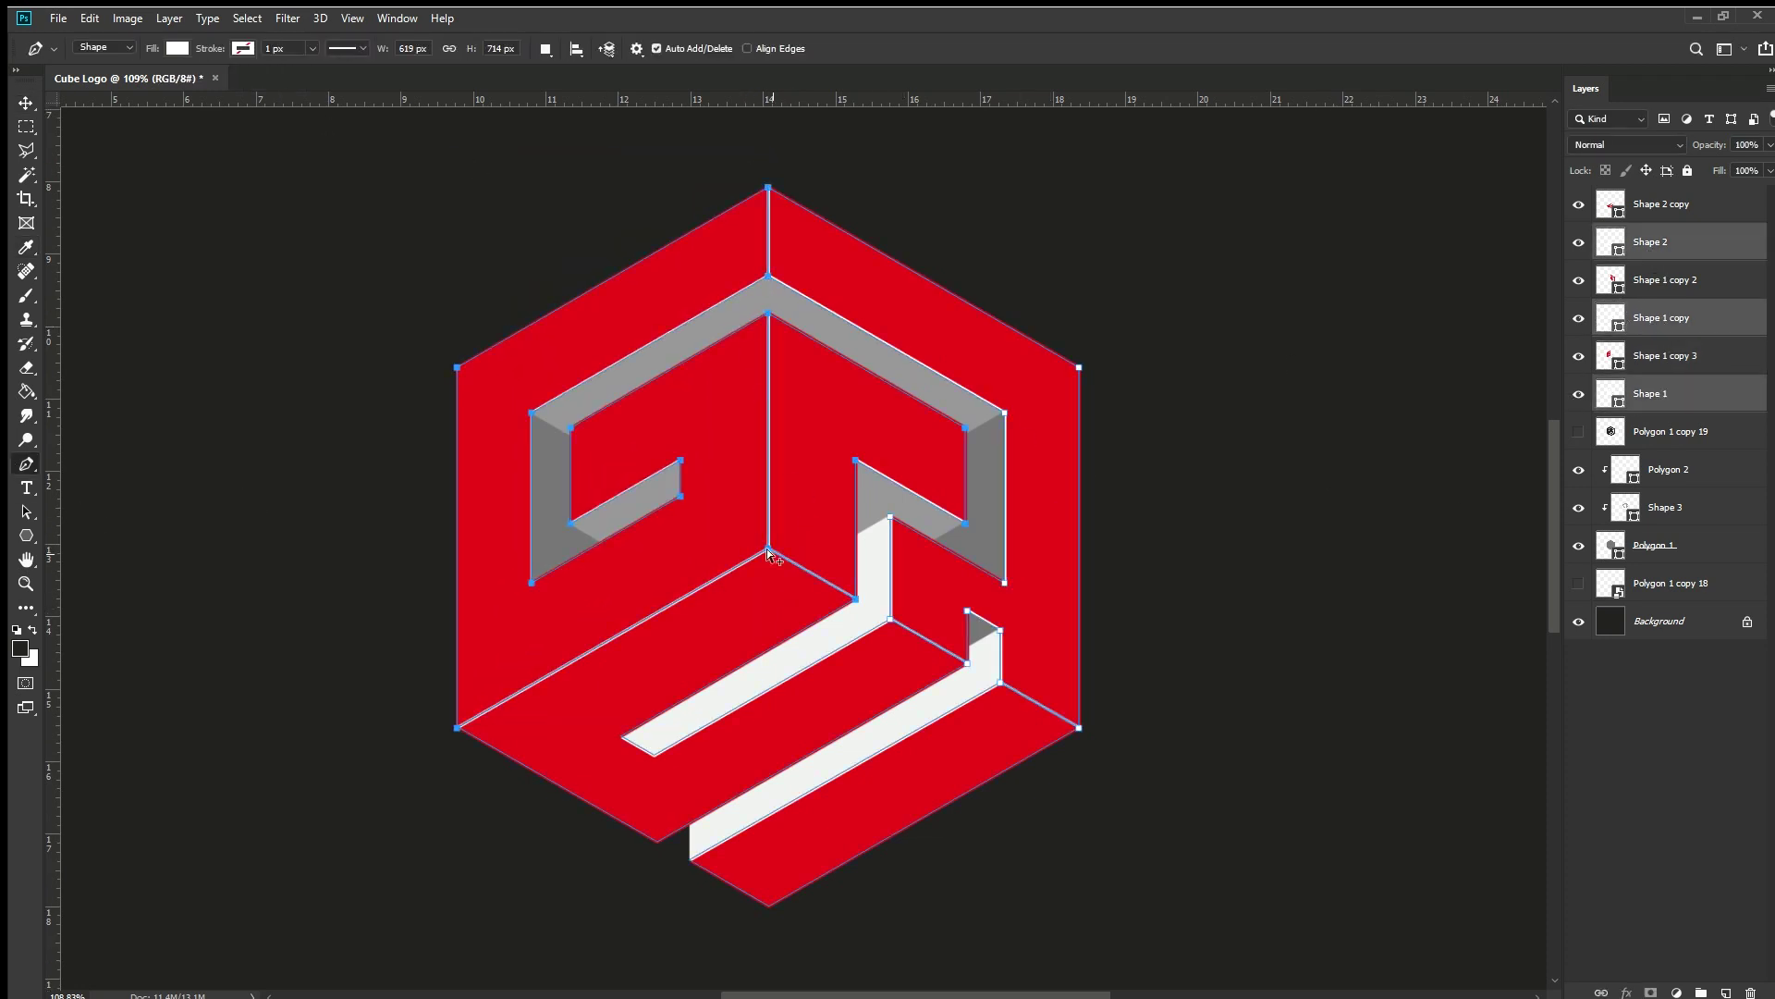
key(ctrl+e)
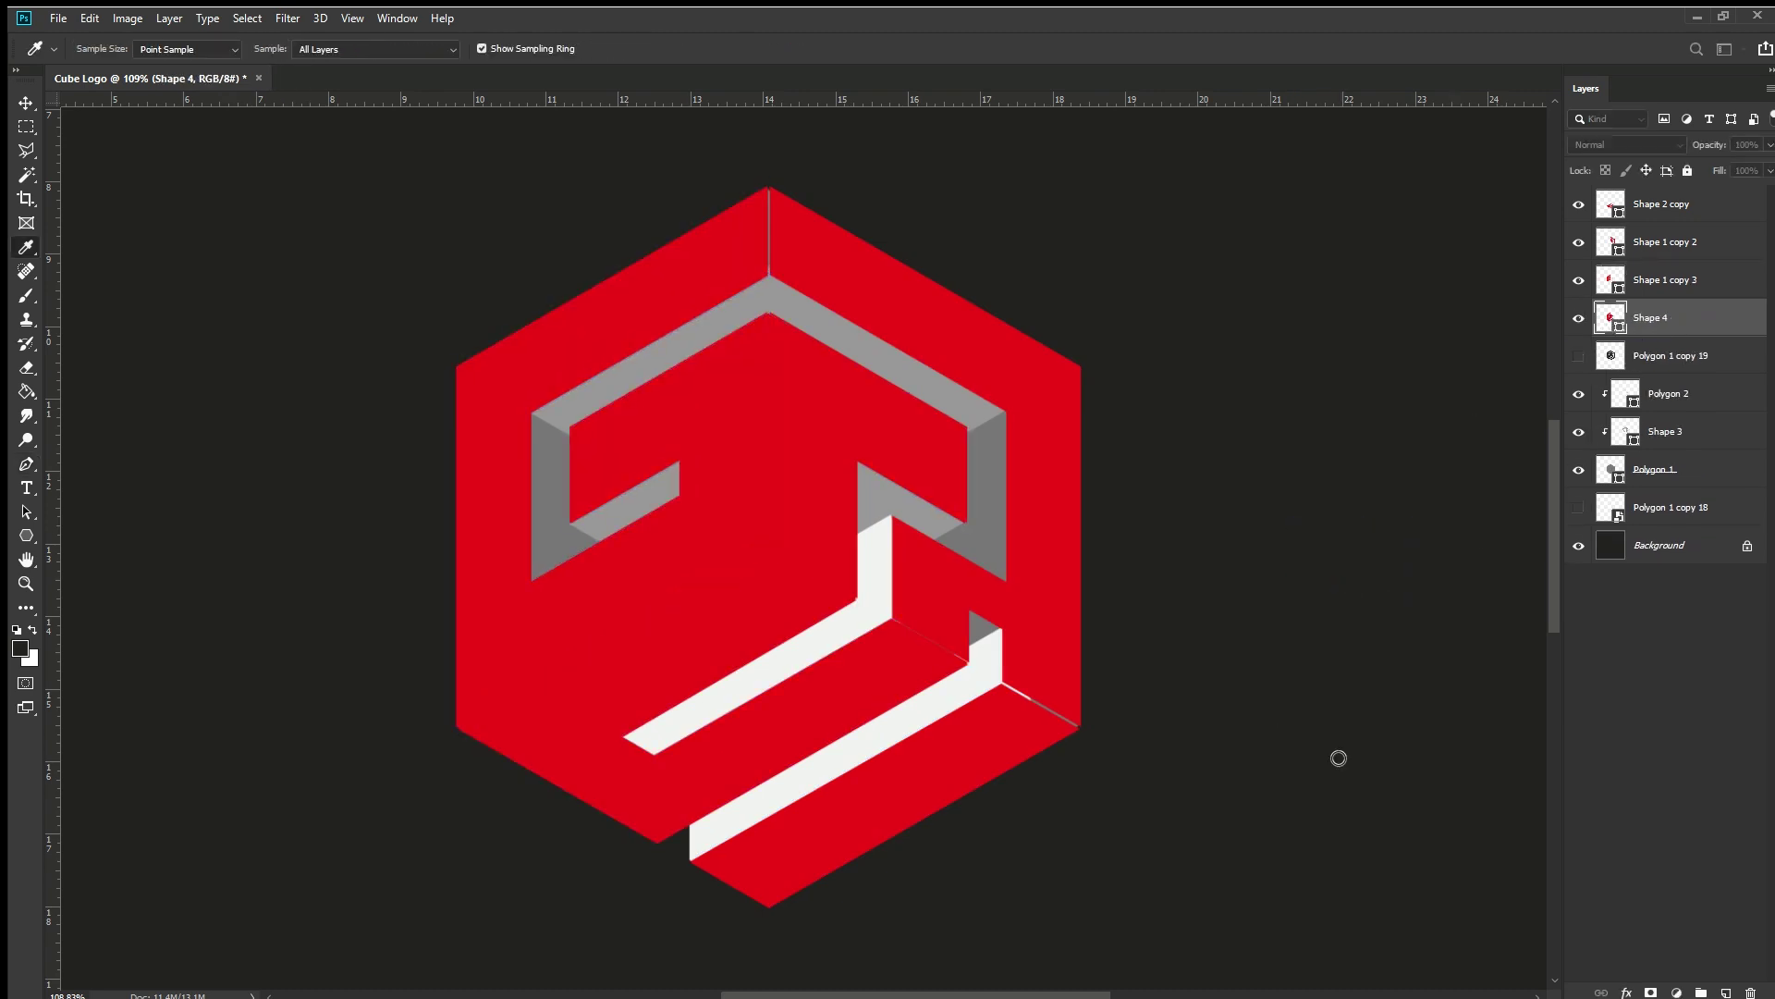
Inspect the outlines of the Shape 1 copy 2 face and the merged Shape 4 layer
ctrl+click(956, 739)
click(1648, 317)
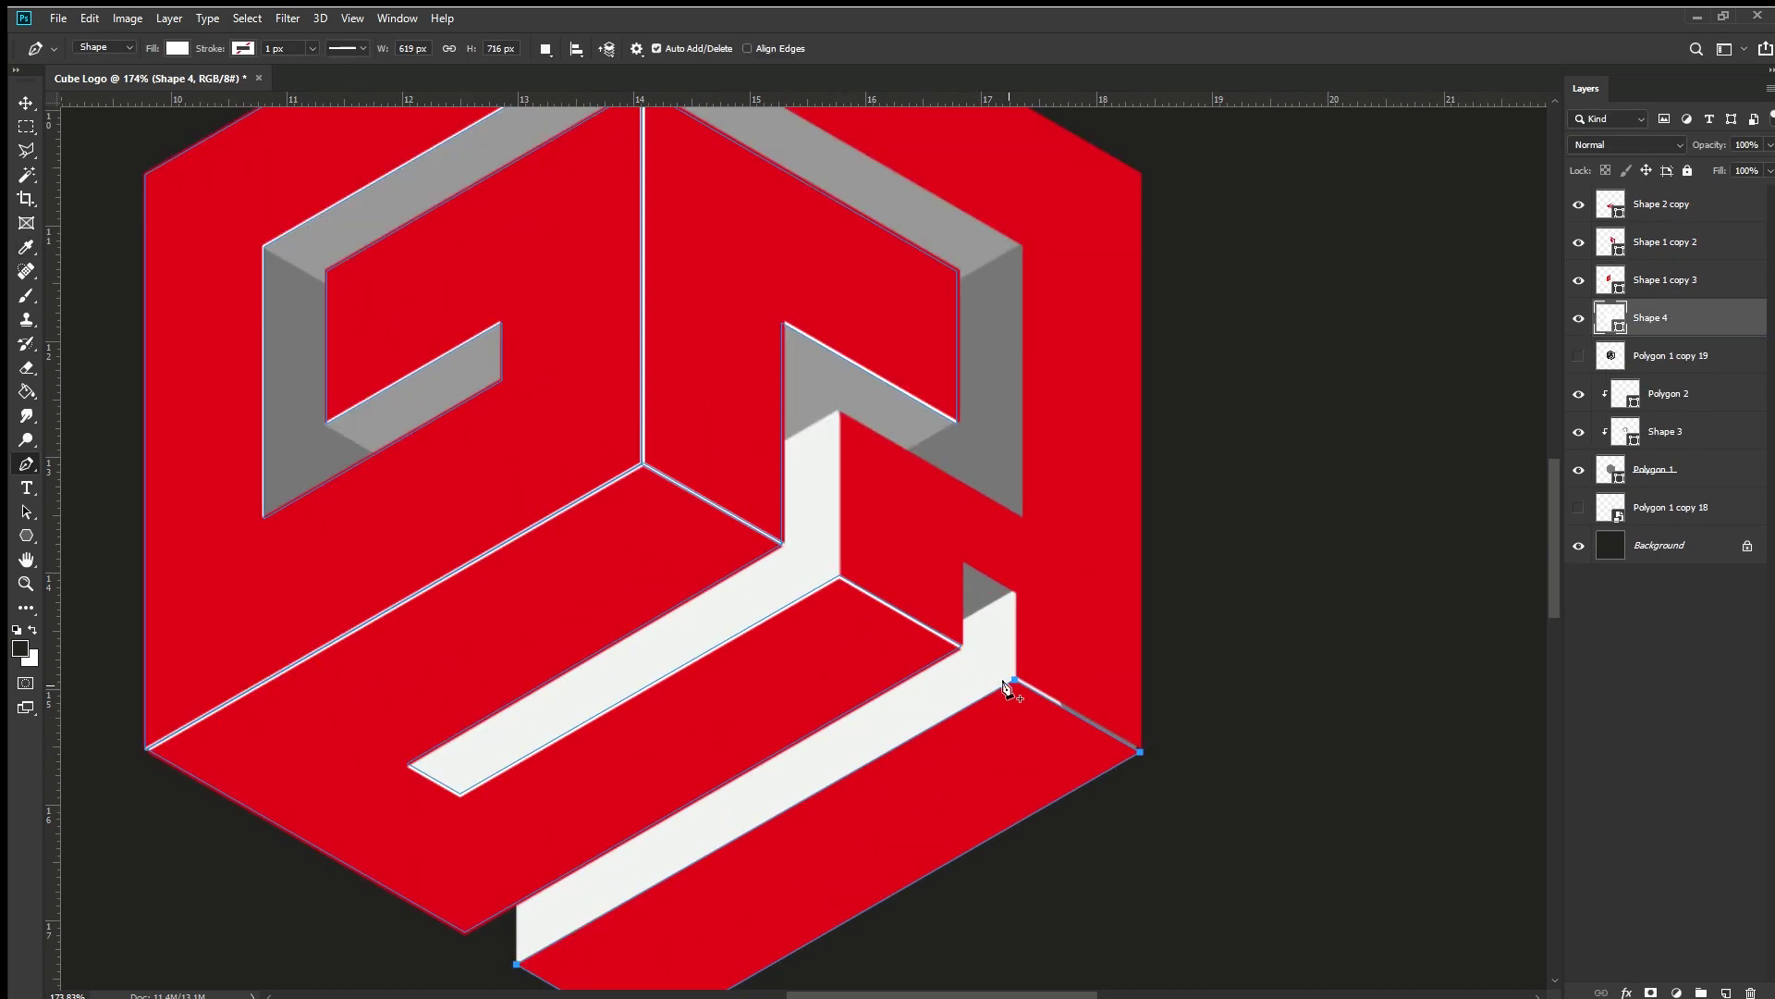
scroll(1209, 725, up, 3)
scroll(816, 380, down, 3)
scroll(816, 380, up, 3)
click(1664, 245)
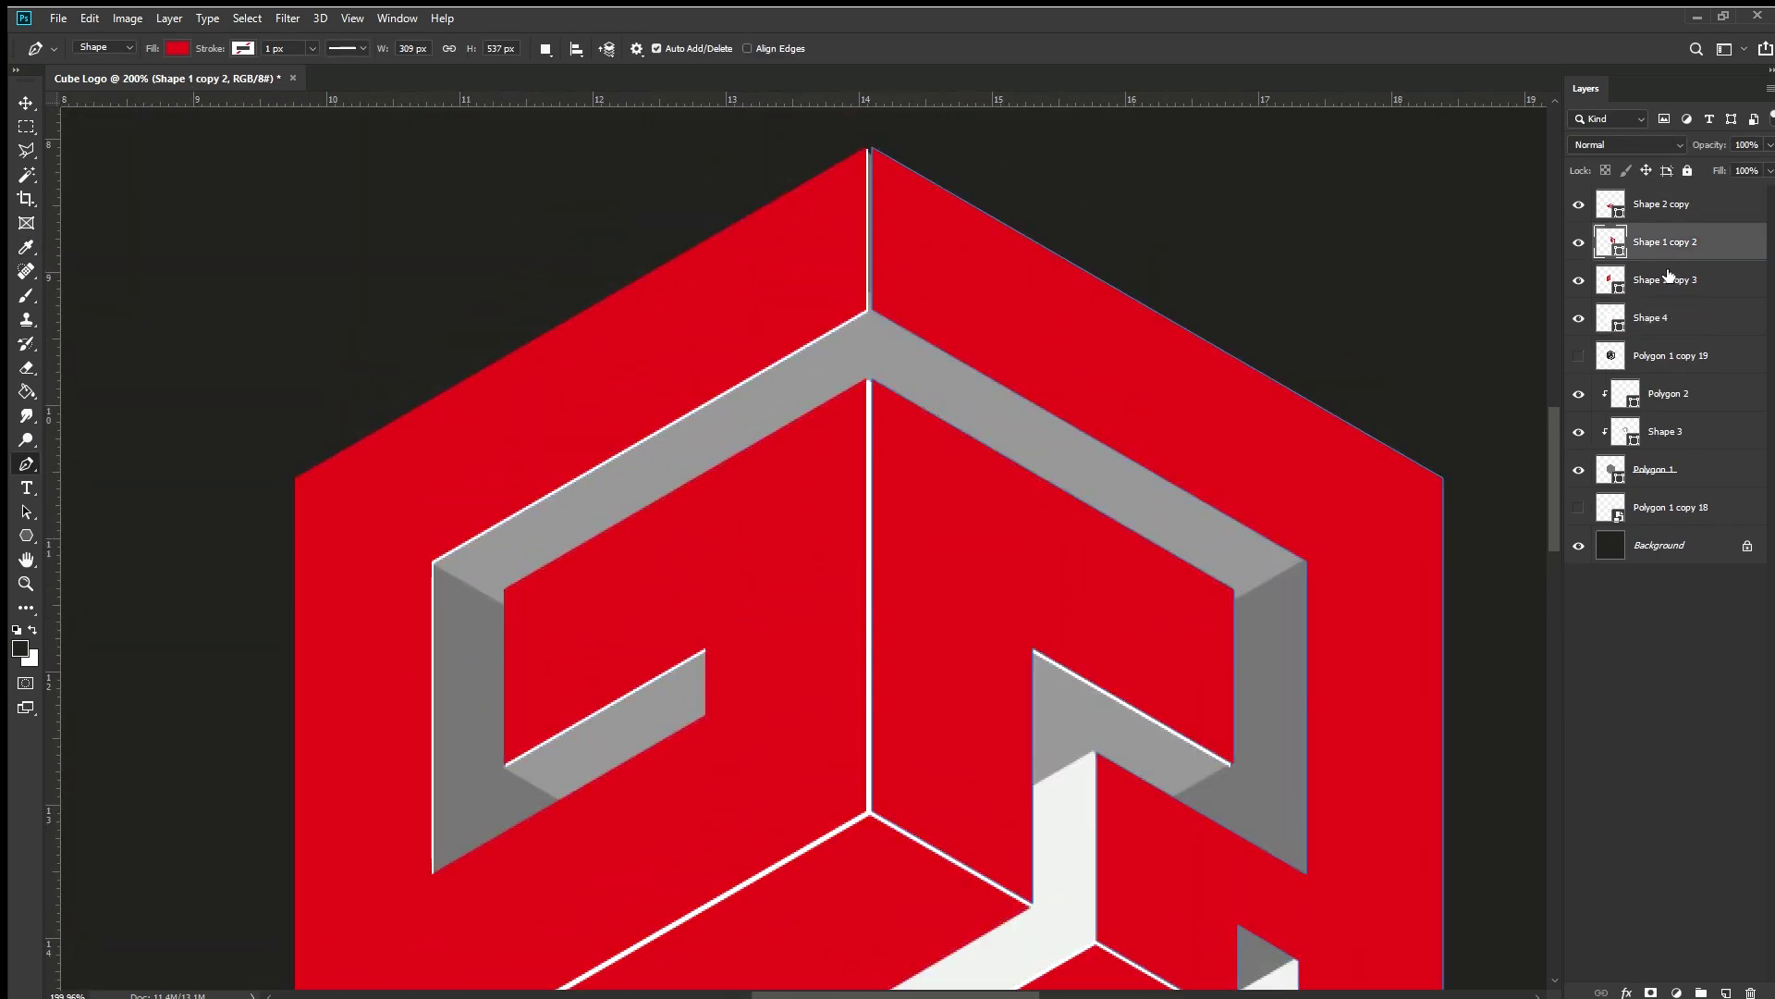
scroll(1396, 476, down, 2)
ctrl+click(1248, 444)
scroll(1229, 634, up, 5)
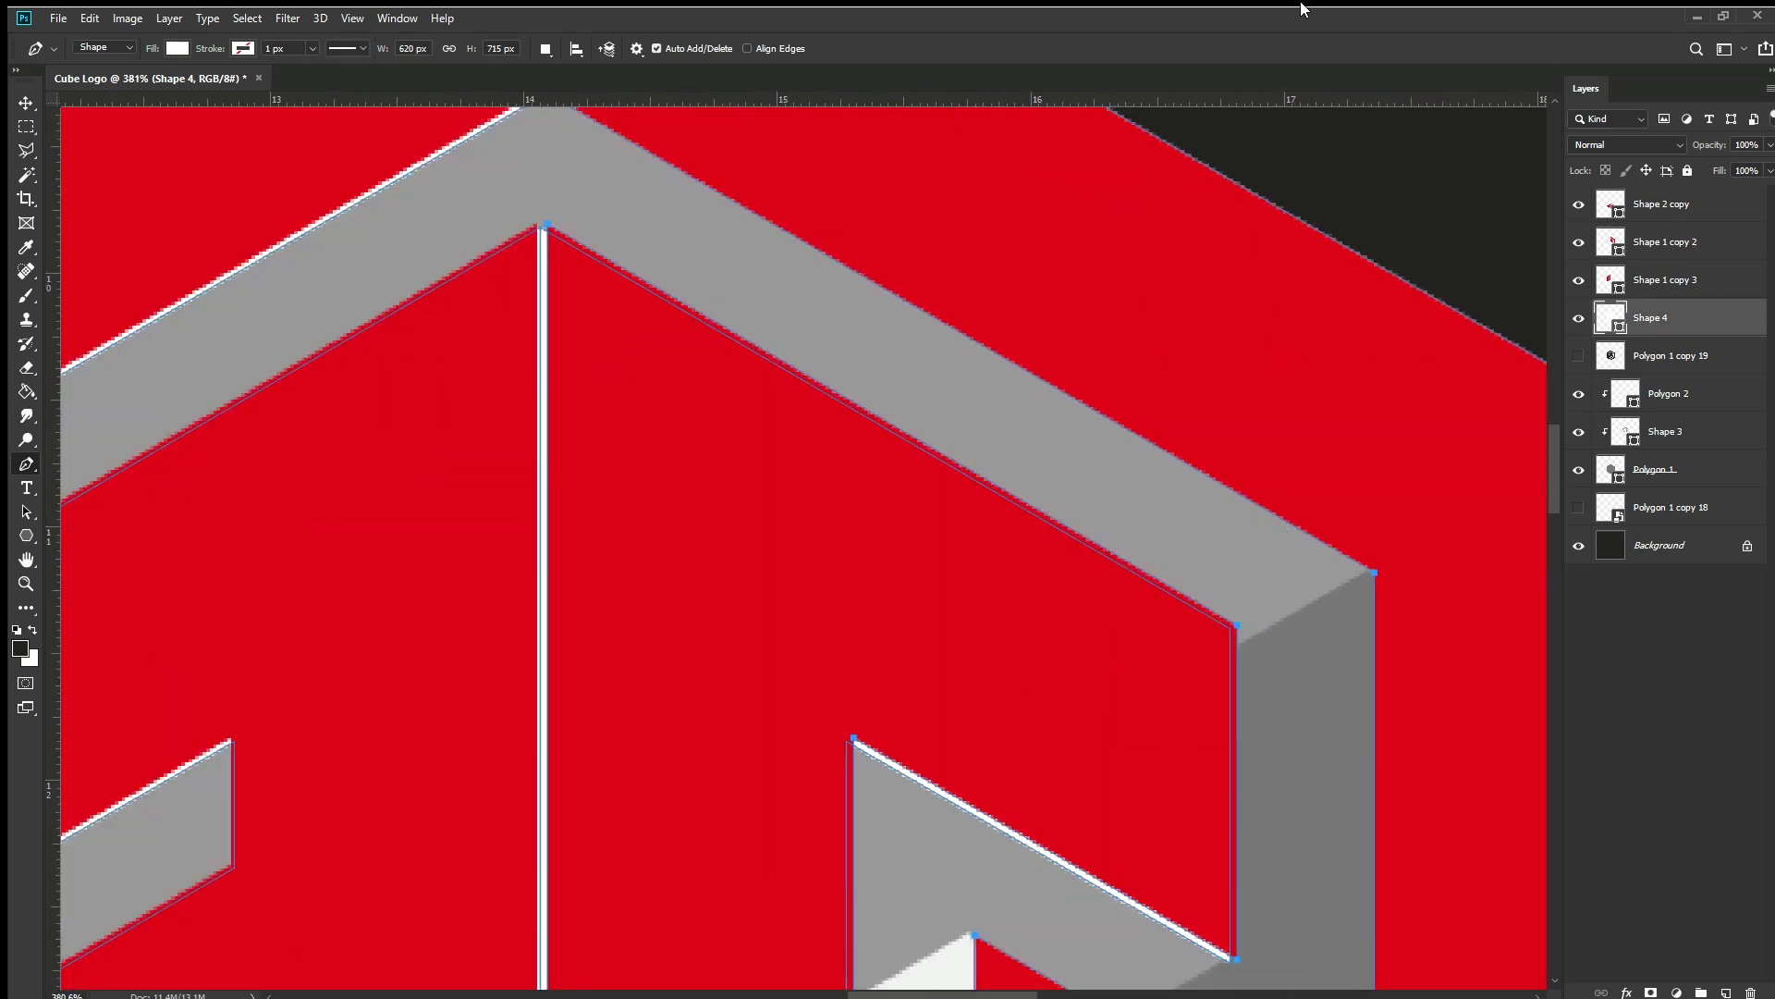
scroll(1521, 738, down, 5)
scroll(813, 527, up, 4)
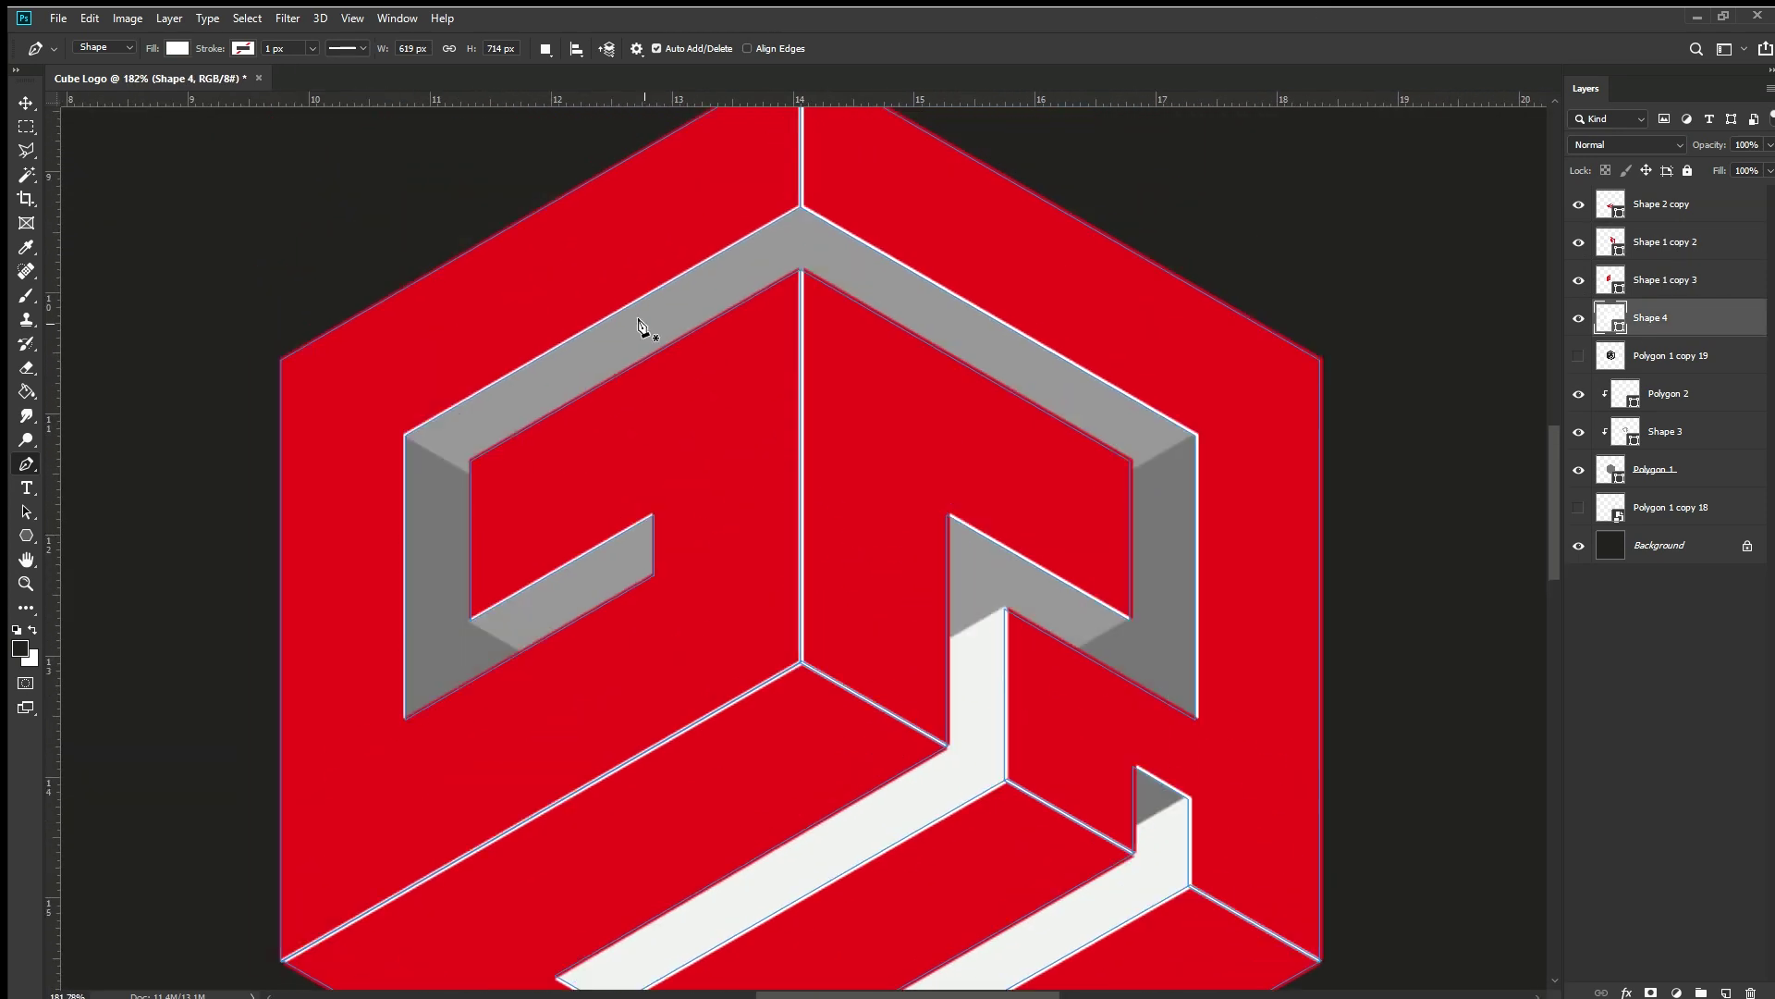
scroll(641, 329, down, 1)
Inspect the outlines of the Shape 1 copy 3 and Shape 1 copy 2 face layers
click(1635, 294)
scroll(574, 381, up, 1)
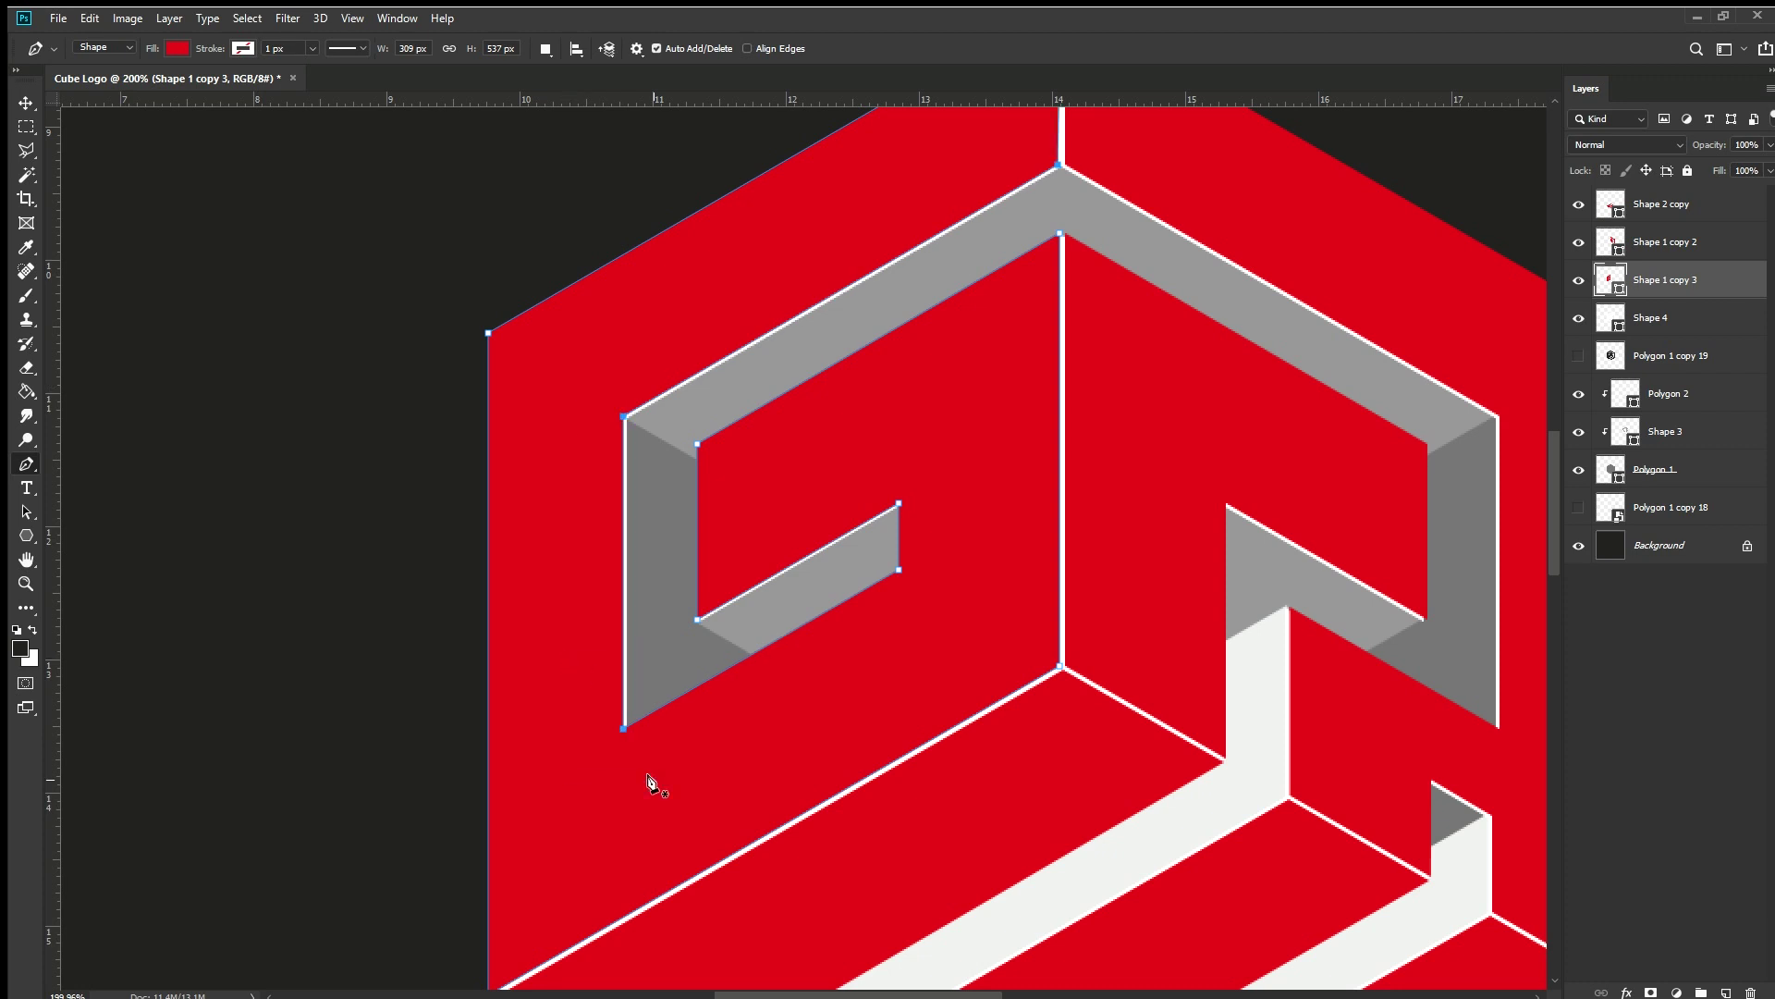
scroll(1241, 481, right, 2)
scroll(1241, 481, up, 1)
ctrl+click(1216, 376)
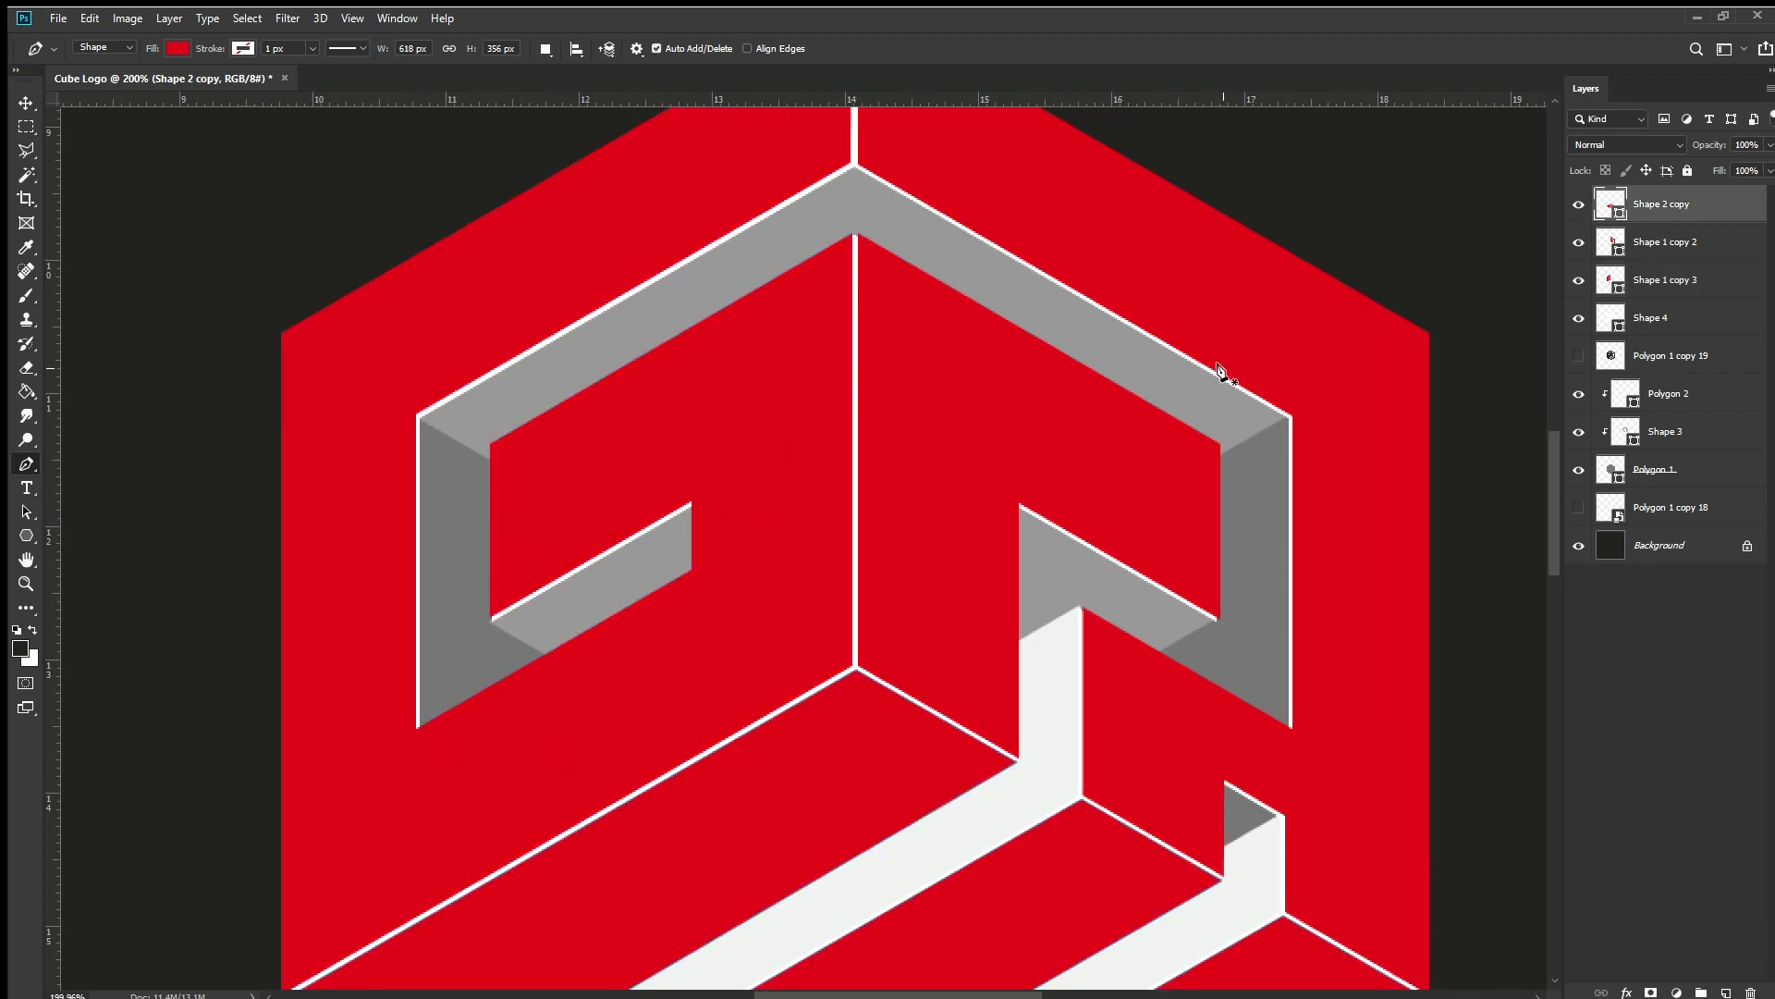
scroll(1318, 523, up, 1)
ctrl+click(1319, 524)
scroll(1321, 607, down, 1)
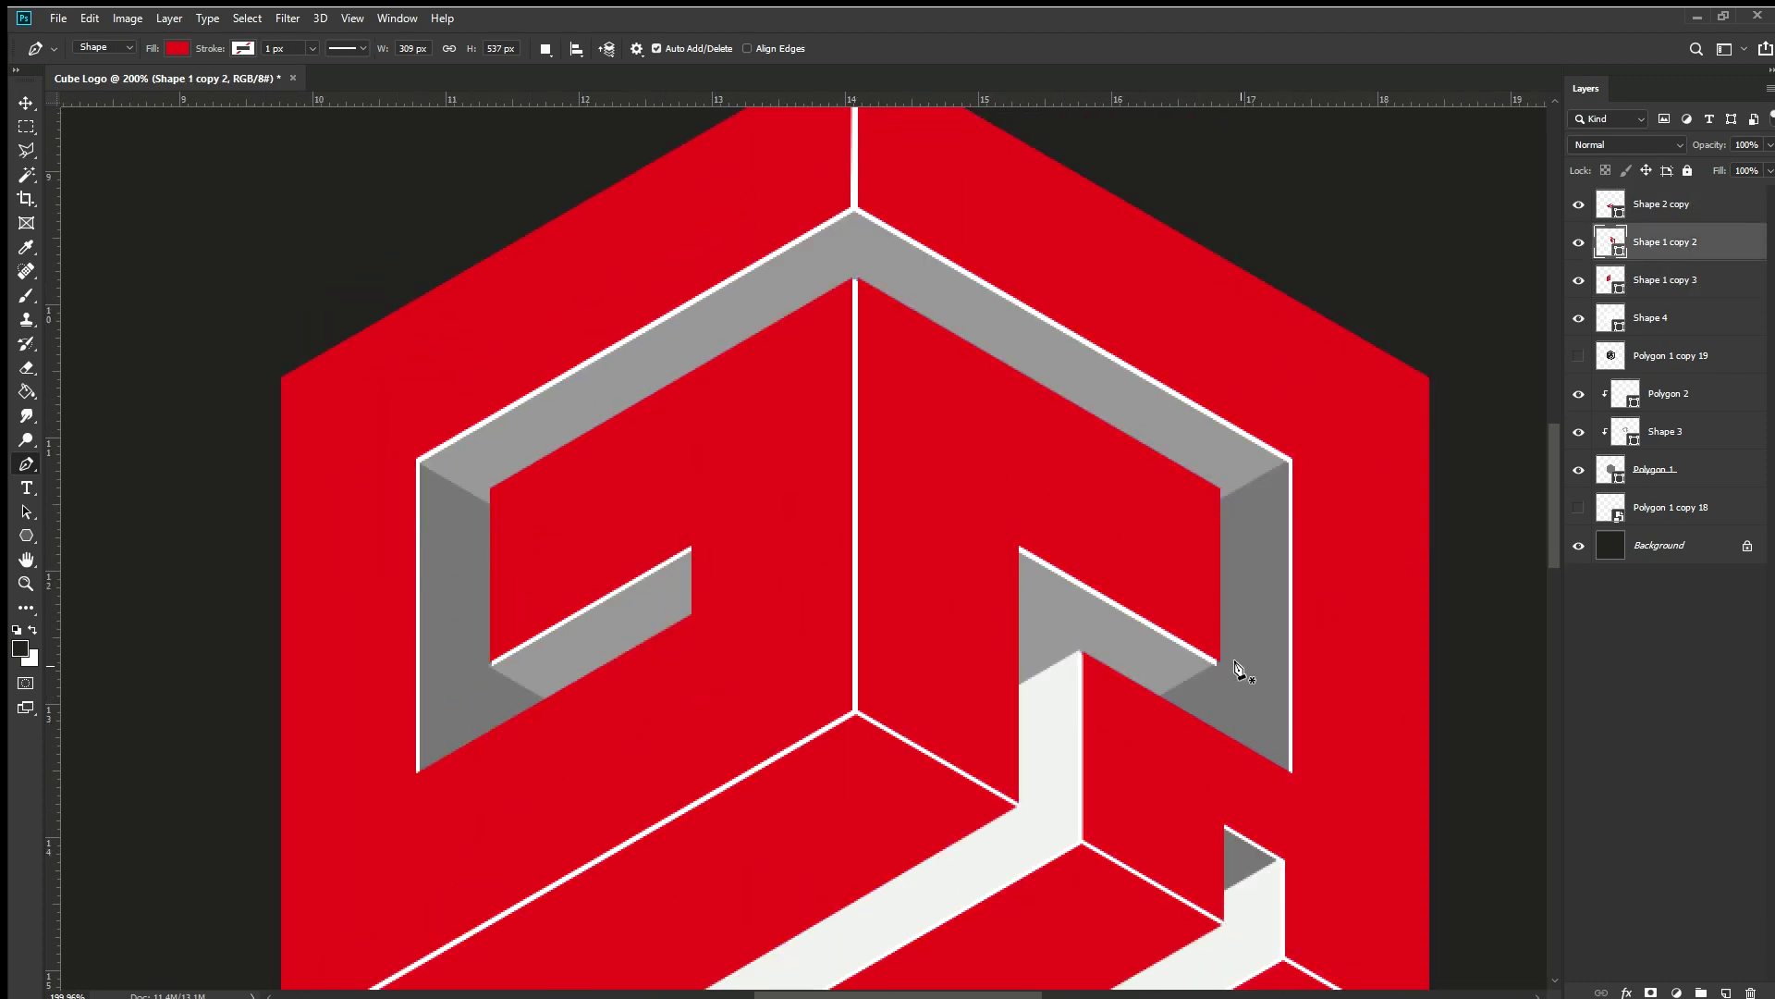
scroll(1235, 665, down, 2)
Nudge the lower-left corner point of the Shape 2 copy bottom face into place
ctrl+click(991, 573)
scroll(991, 573, up, 2)
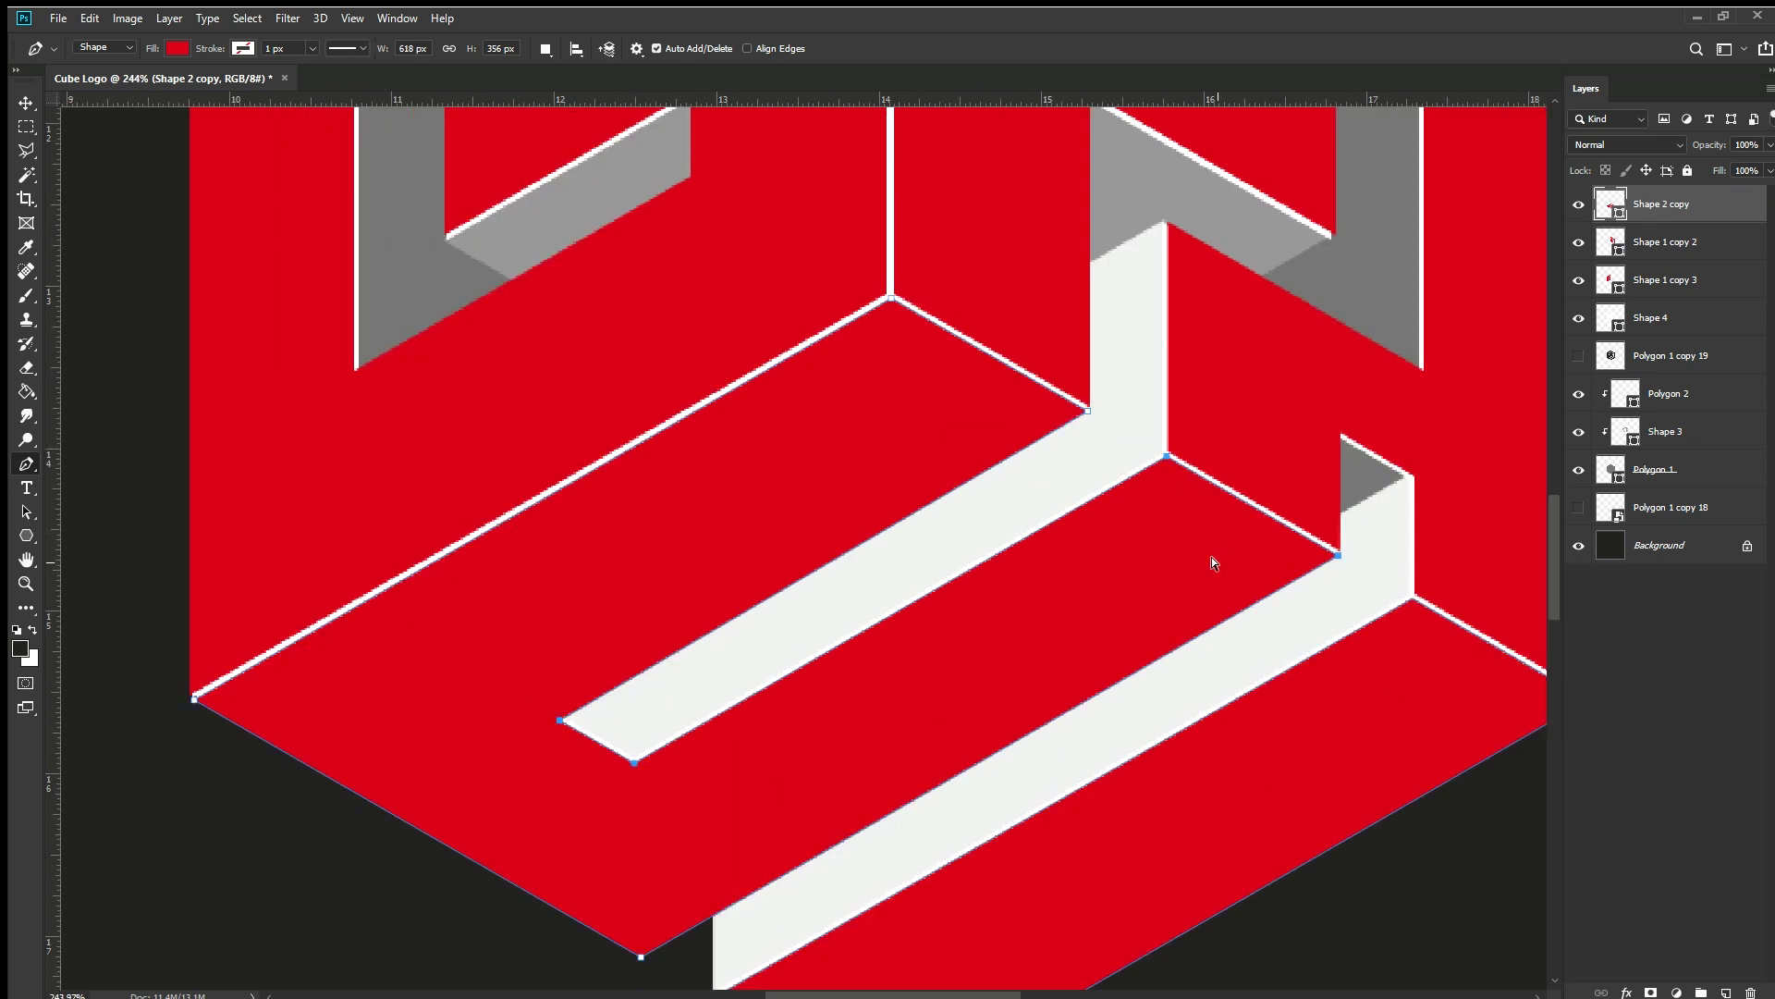
drag(1211, 562, 1150, 536)
drag(617, 729, 662, 805)
Delete the unused Polygon 1 copy 19 and Polygon 1 copy 18 layers
scroll(1188, 518, down, 2)
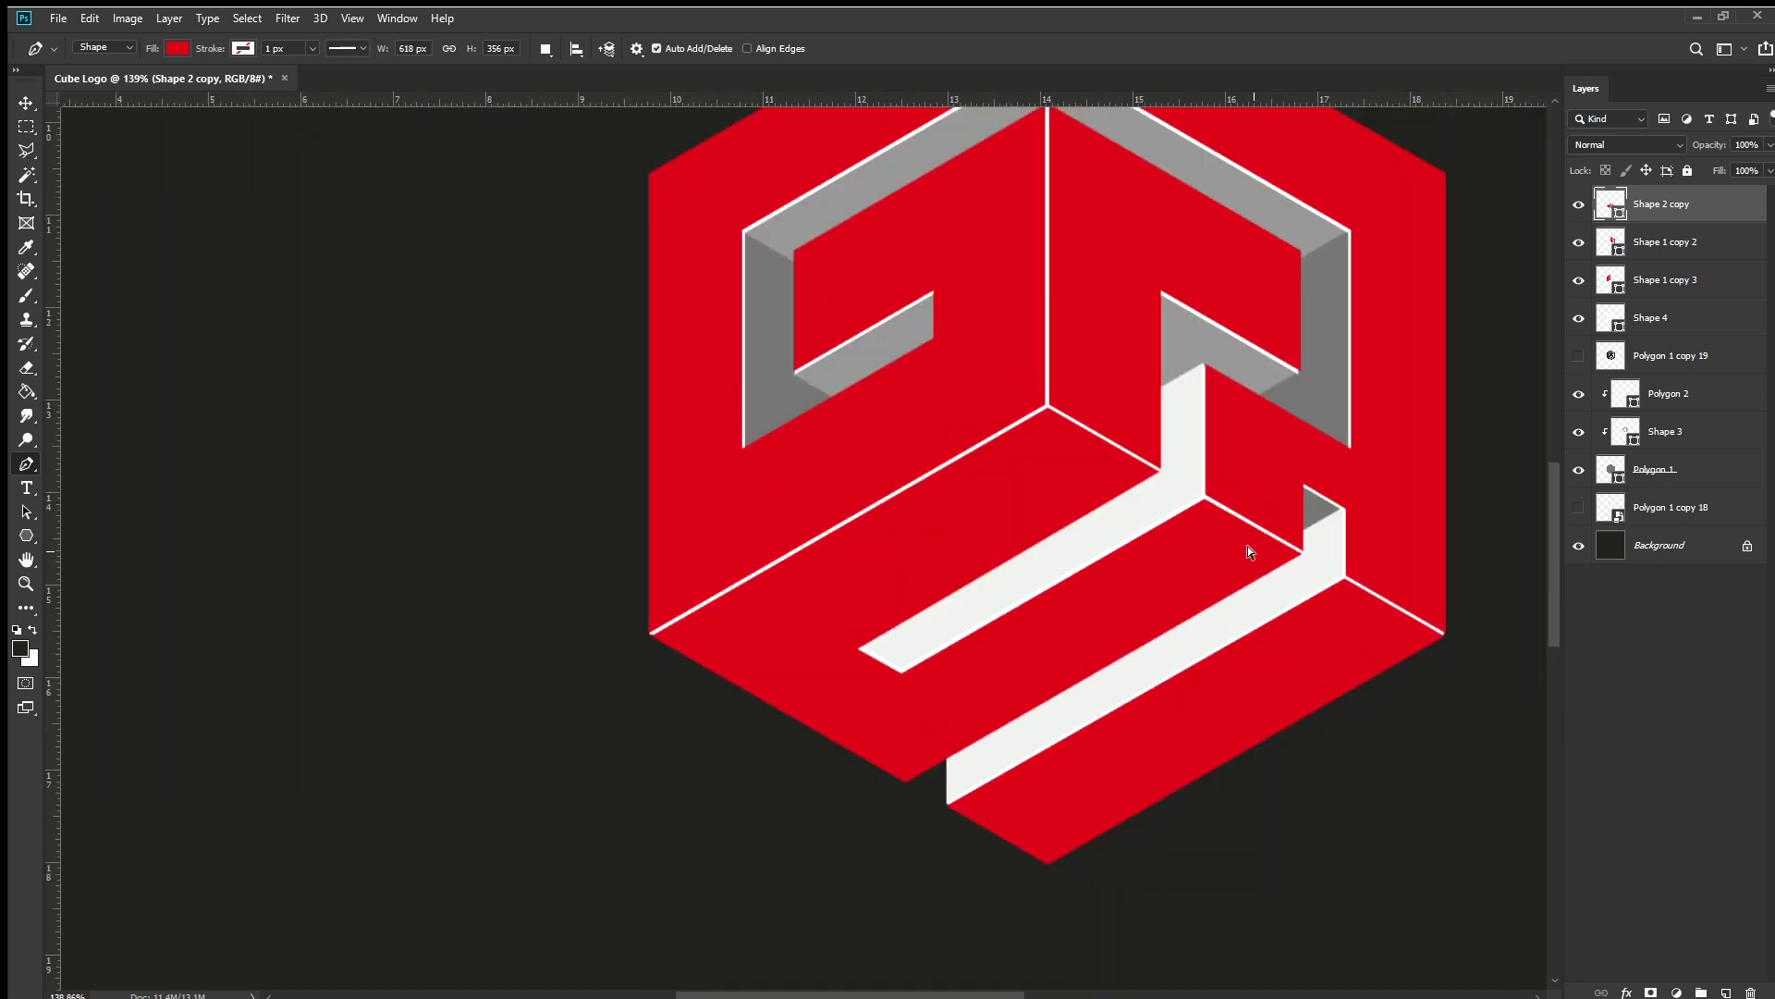
scroll(1246, 555, up, 1)
scroll(903, 844, down, 2)
scroll(1033, 634, up, 1)
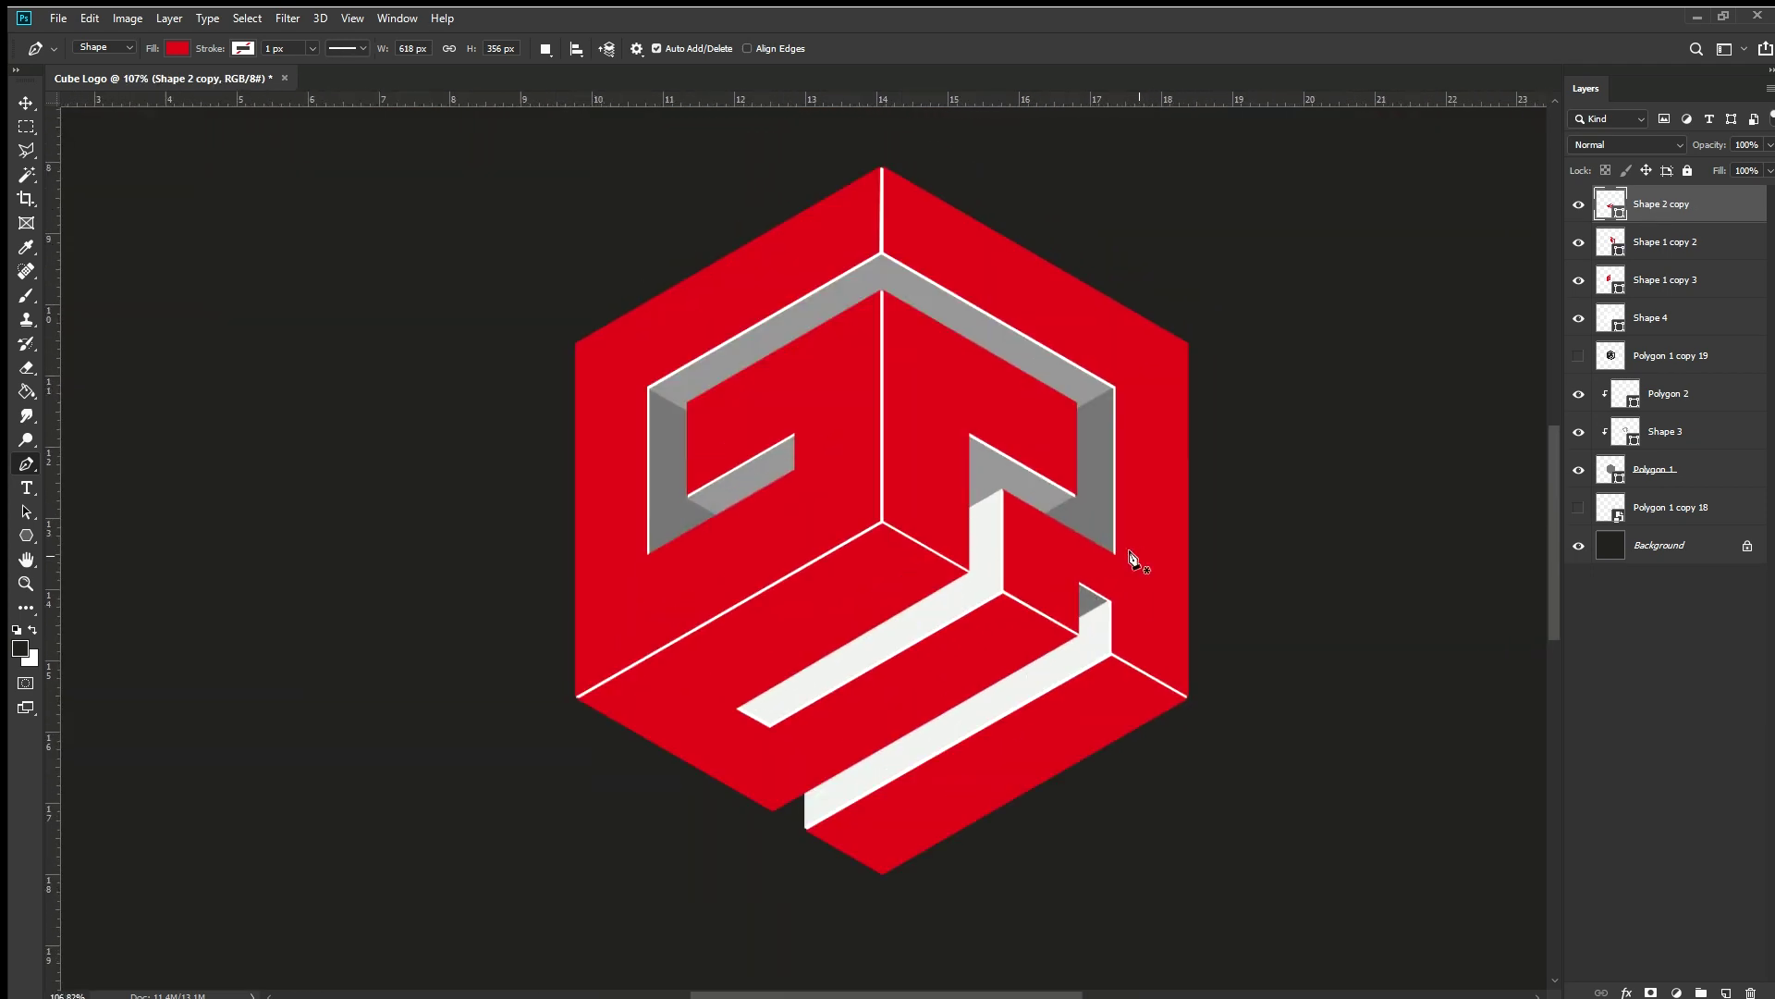
key(v)
click(1660, 355)
click(1660, 455)
key(Delete)
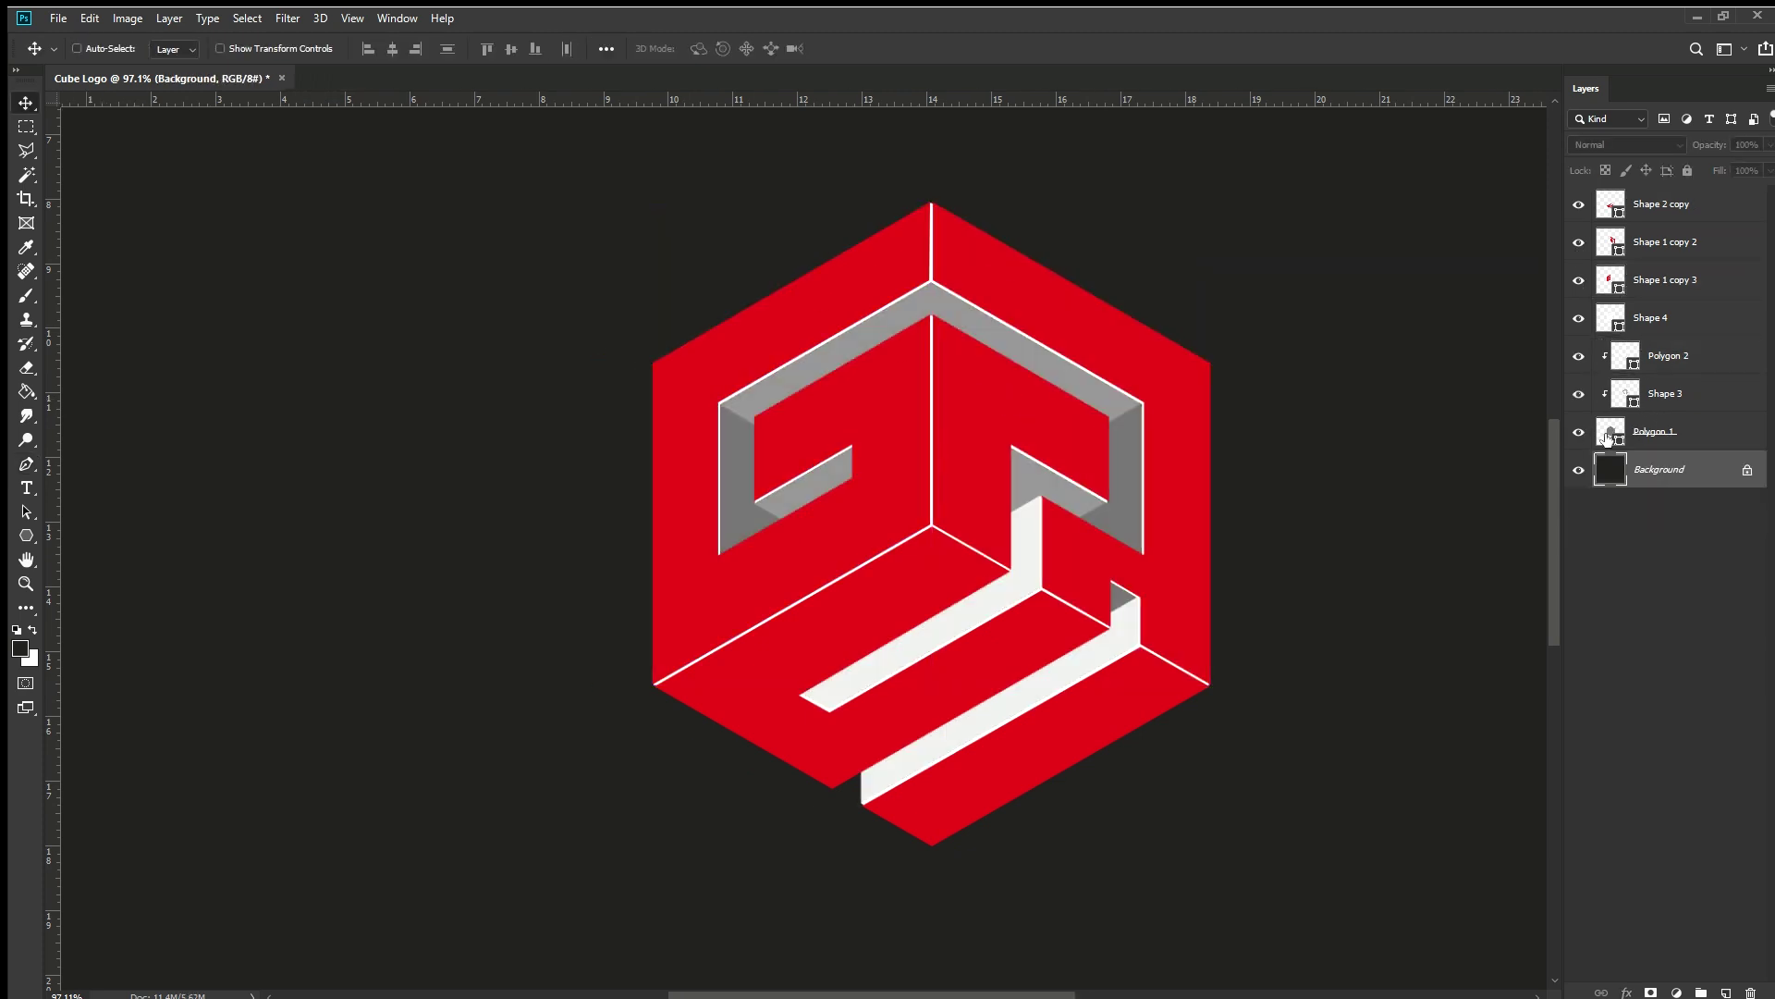
Sample a near-black colour for the Shape 3 inner walls and Polygon 2 channels
click(1665, 393)
click(1629, 355)
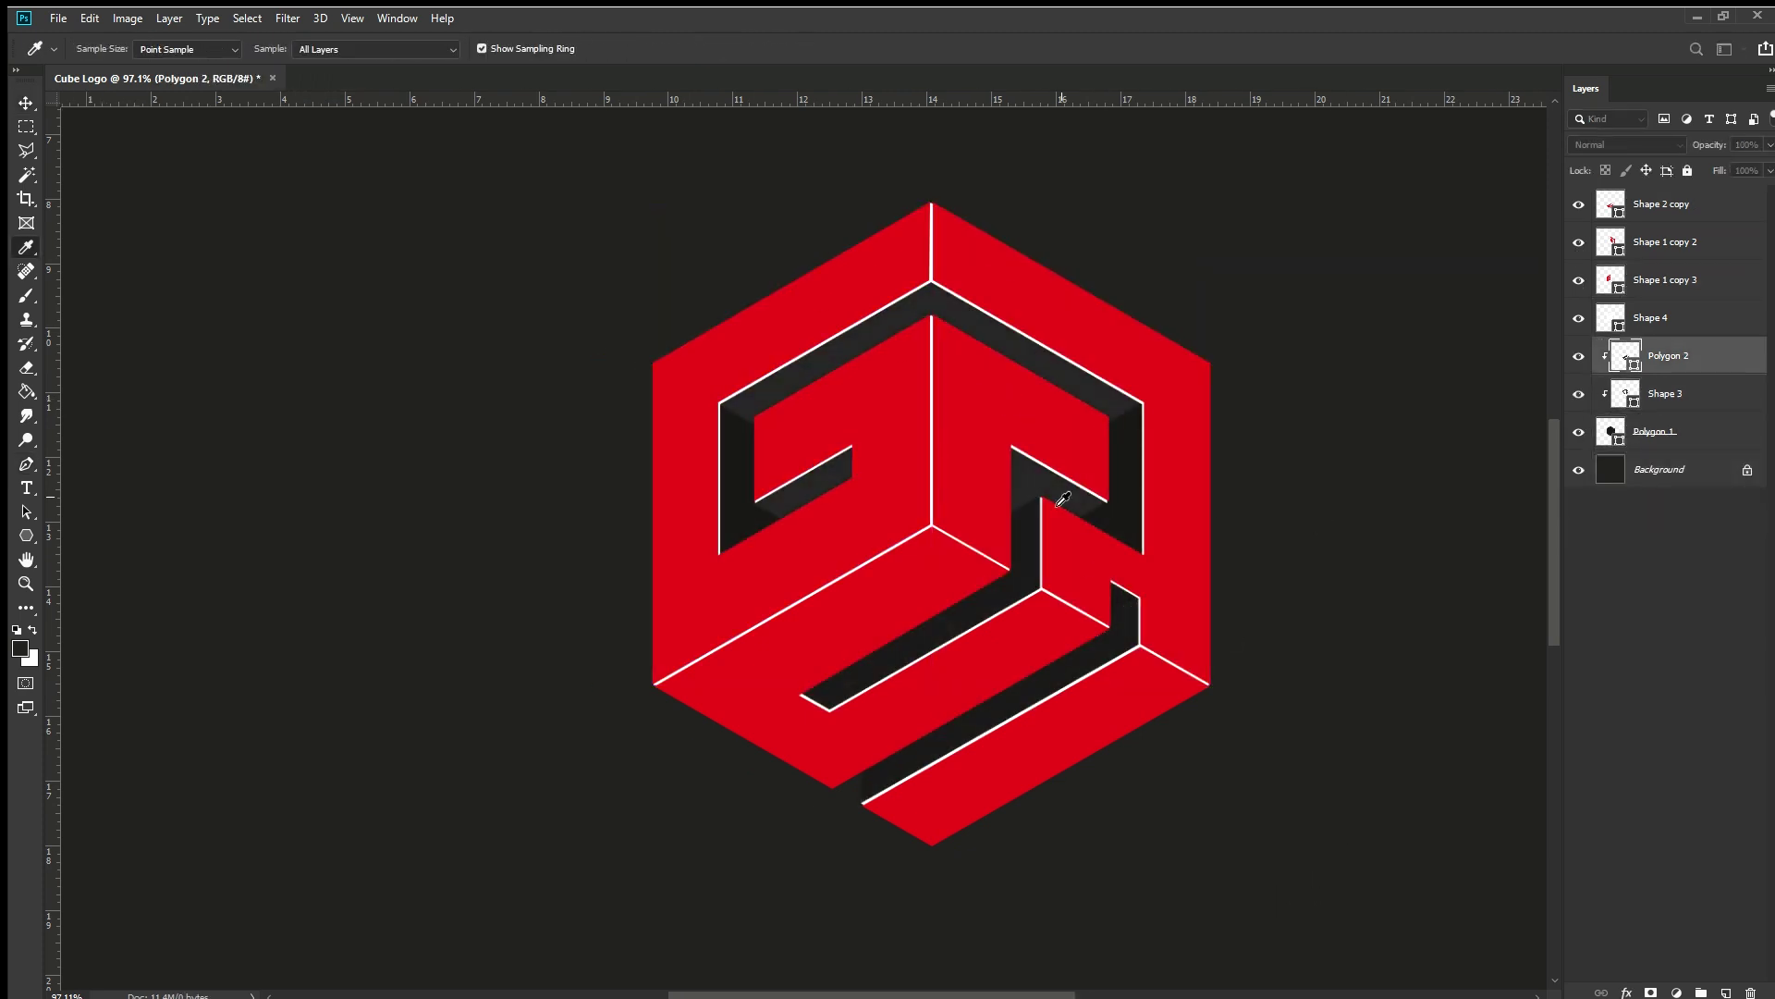
key(i)
Draw a four-corner Shape 5 and clip it beneath Shape 3
key(p)
scroll(1228, 565, up, 2)
click(1034, 565)
click(1130, 607)
click(1061, 672)
click(1017, 686)
click(1033, 566)
key(ctrl+bracketleft)
key(ctrl+bracketleft)
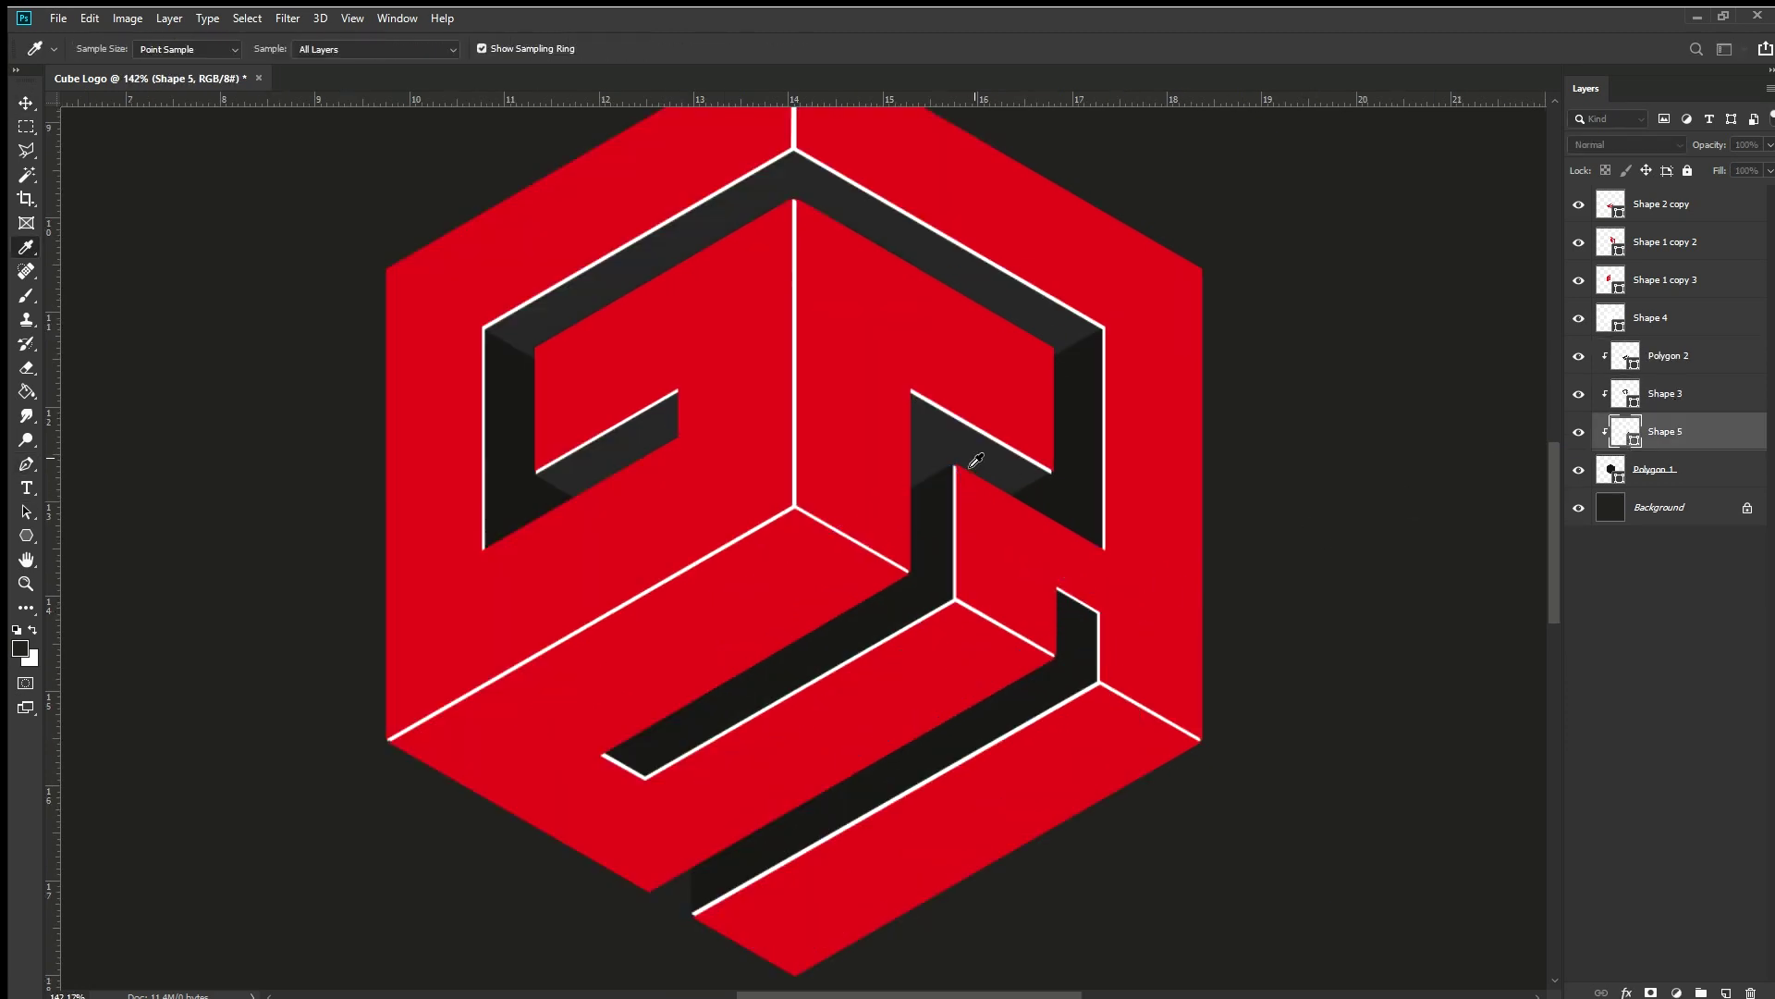
Select the Shape 2 copy bottom face layer and view the canvas full-screen
scroll(1011, 410, down, 2)
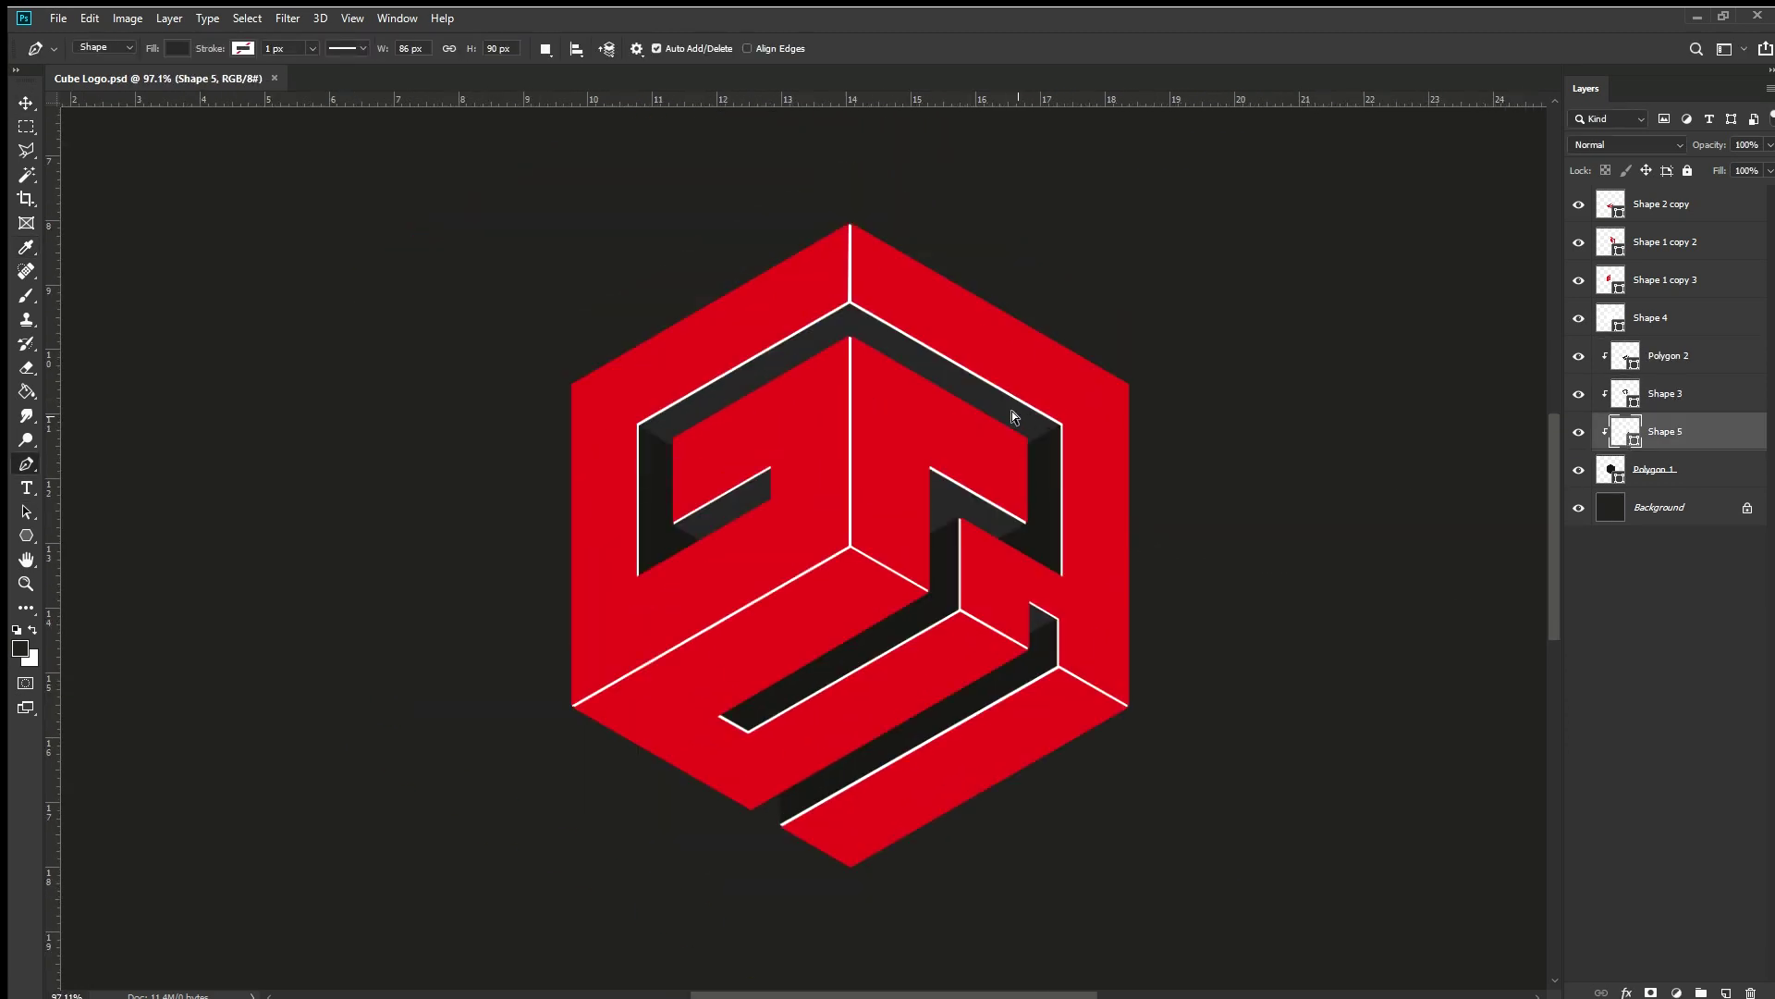
key(v)
click(1162, 496)
scroll(1170, 504, down, 2)
scroll(1173, 507, right, 1)
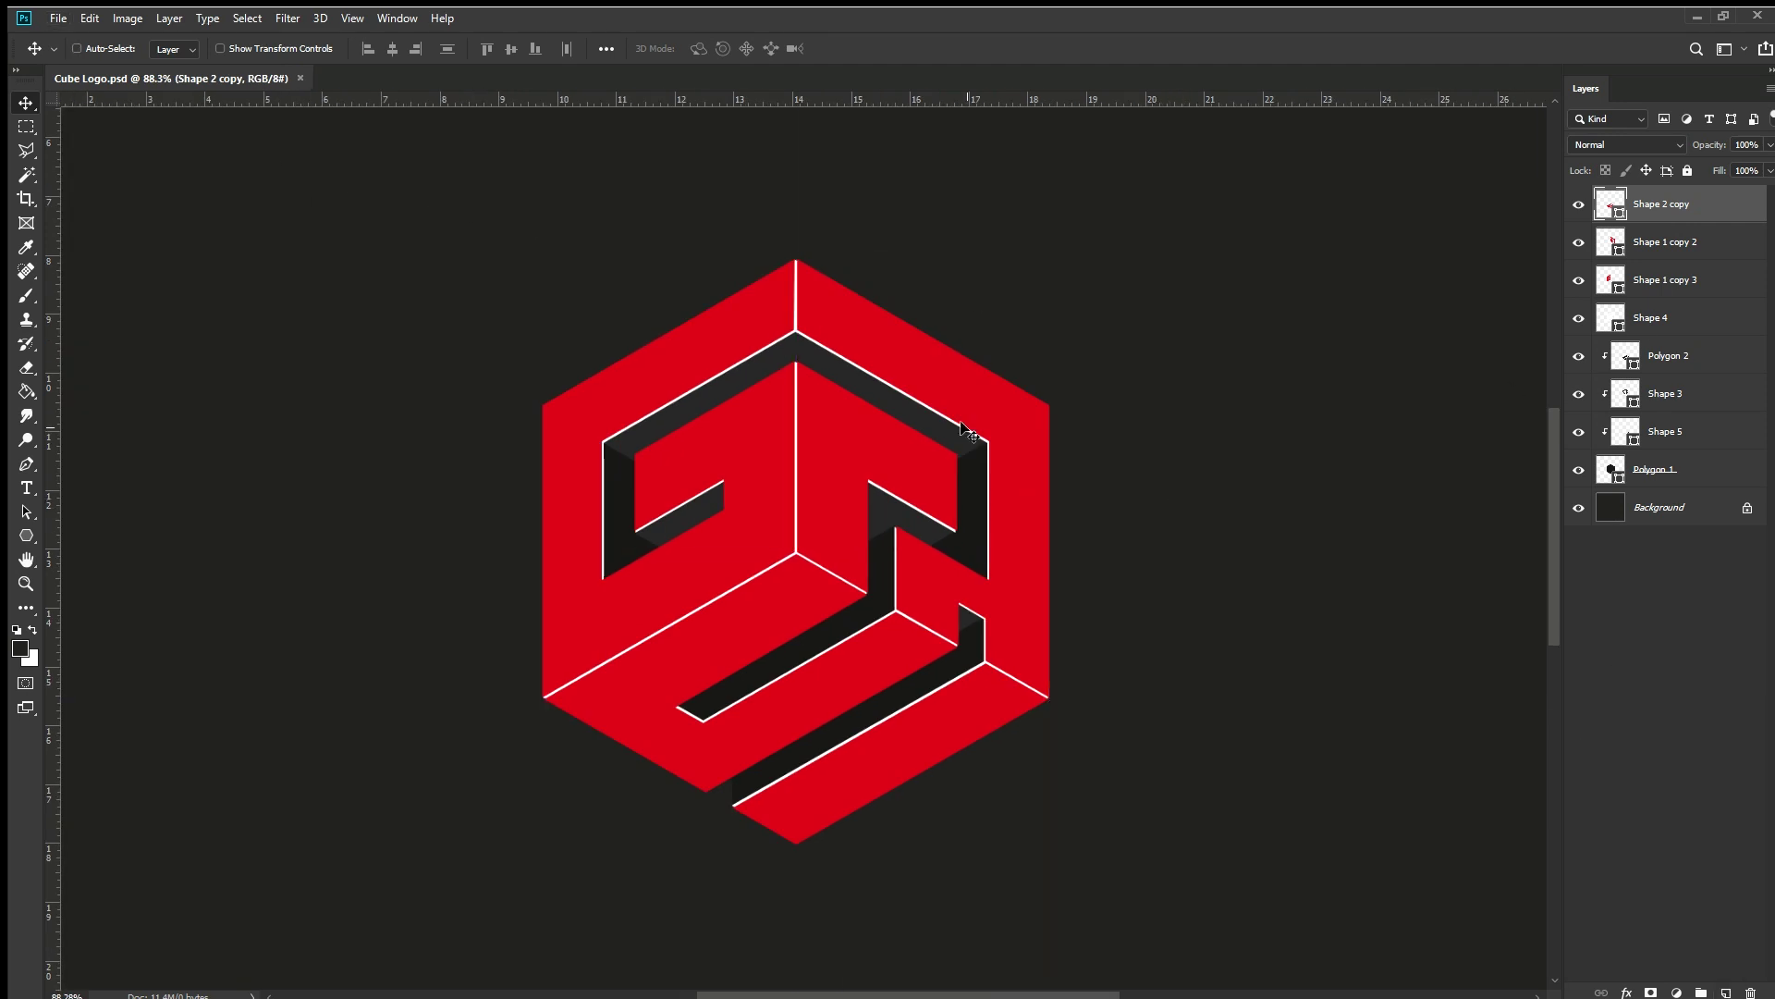
key(f)
key(f)
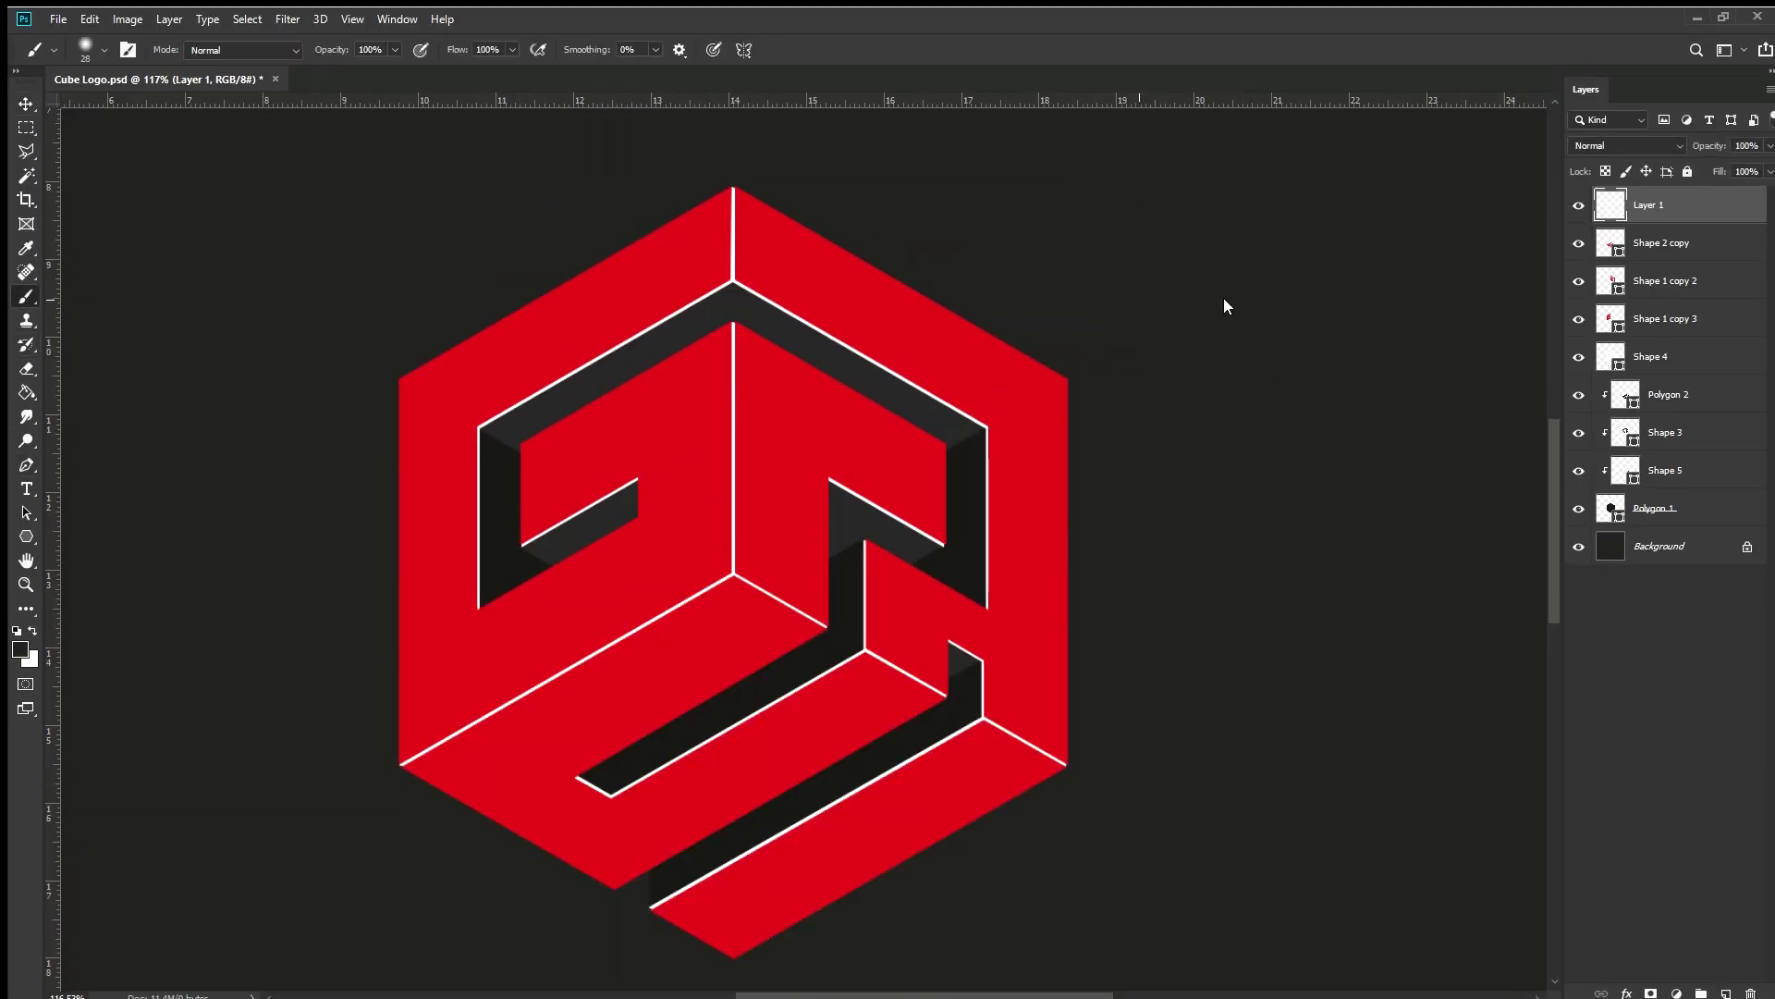
Clip Layer 1 to the bottom face and paint dark shading at 26% brush opacity
scroll(740, 555, down, 3)
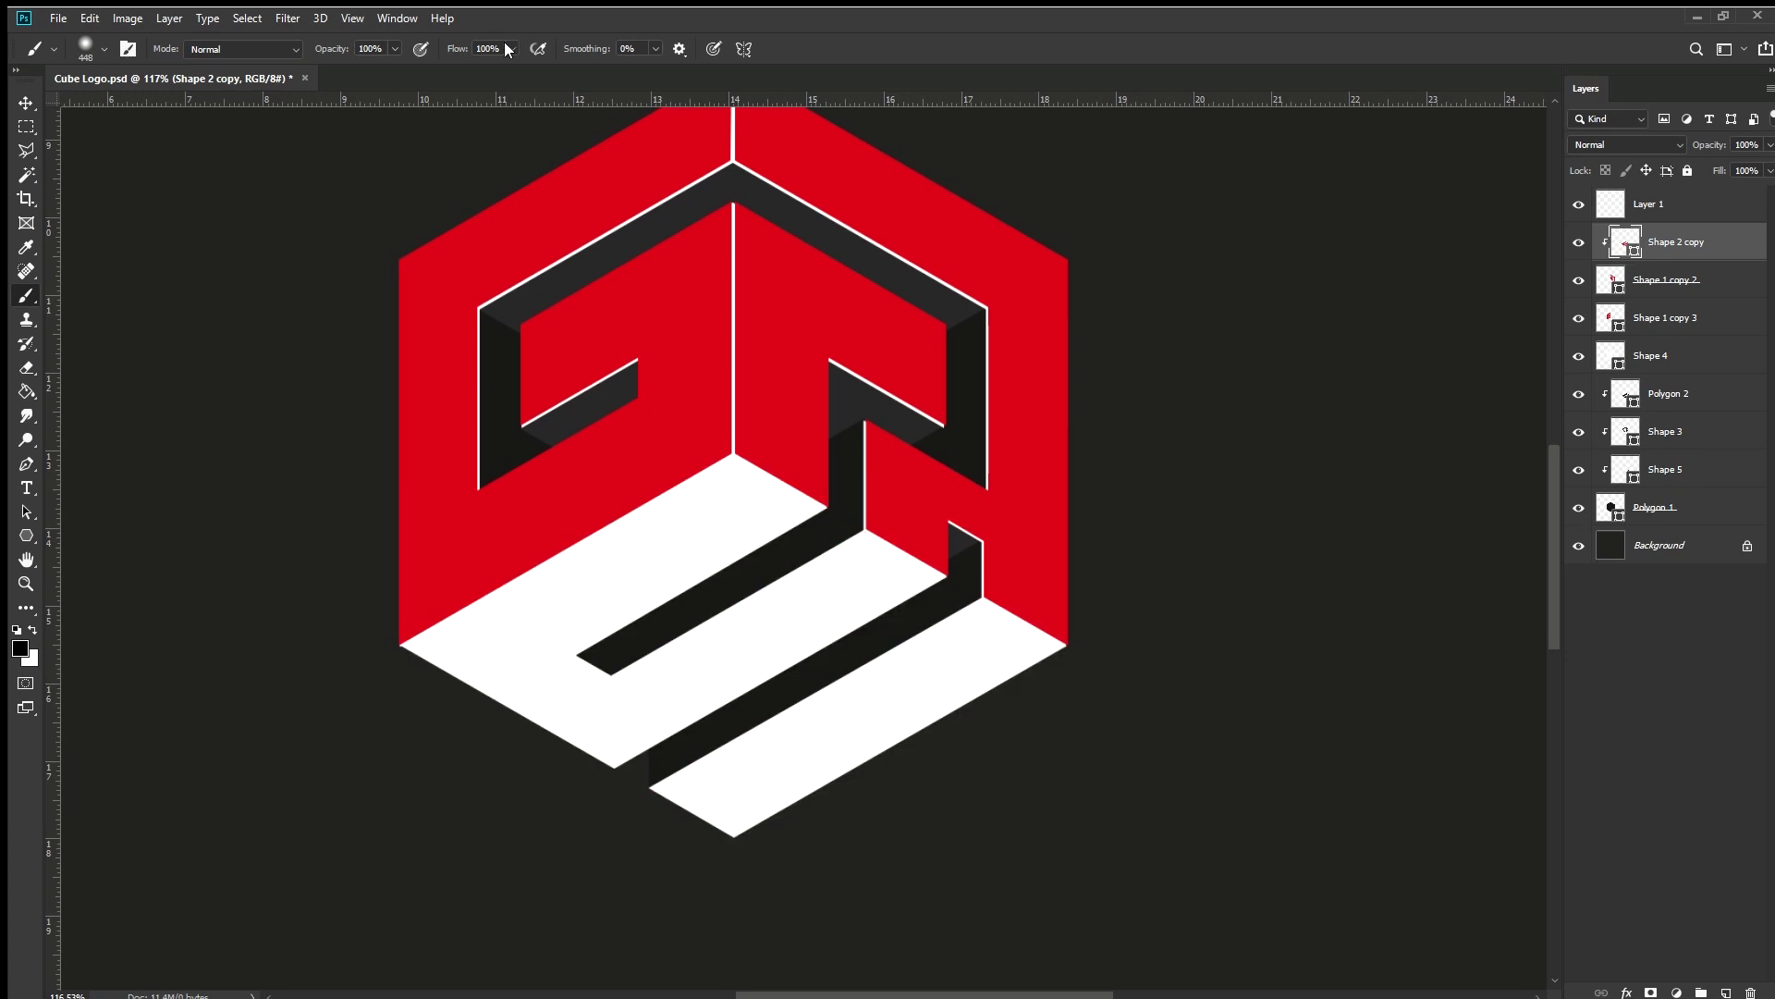
key(ctrl+alt+g)
key(2)
key(6)
drag(524, 728, 1156, 962)
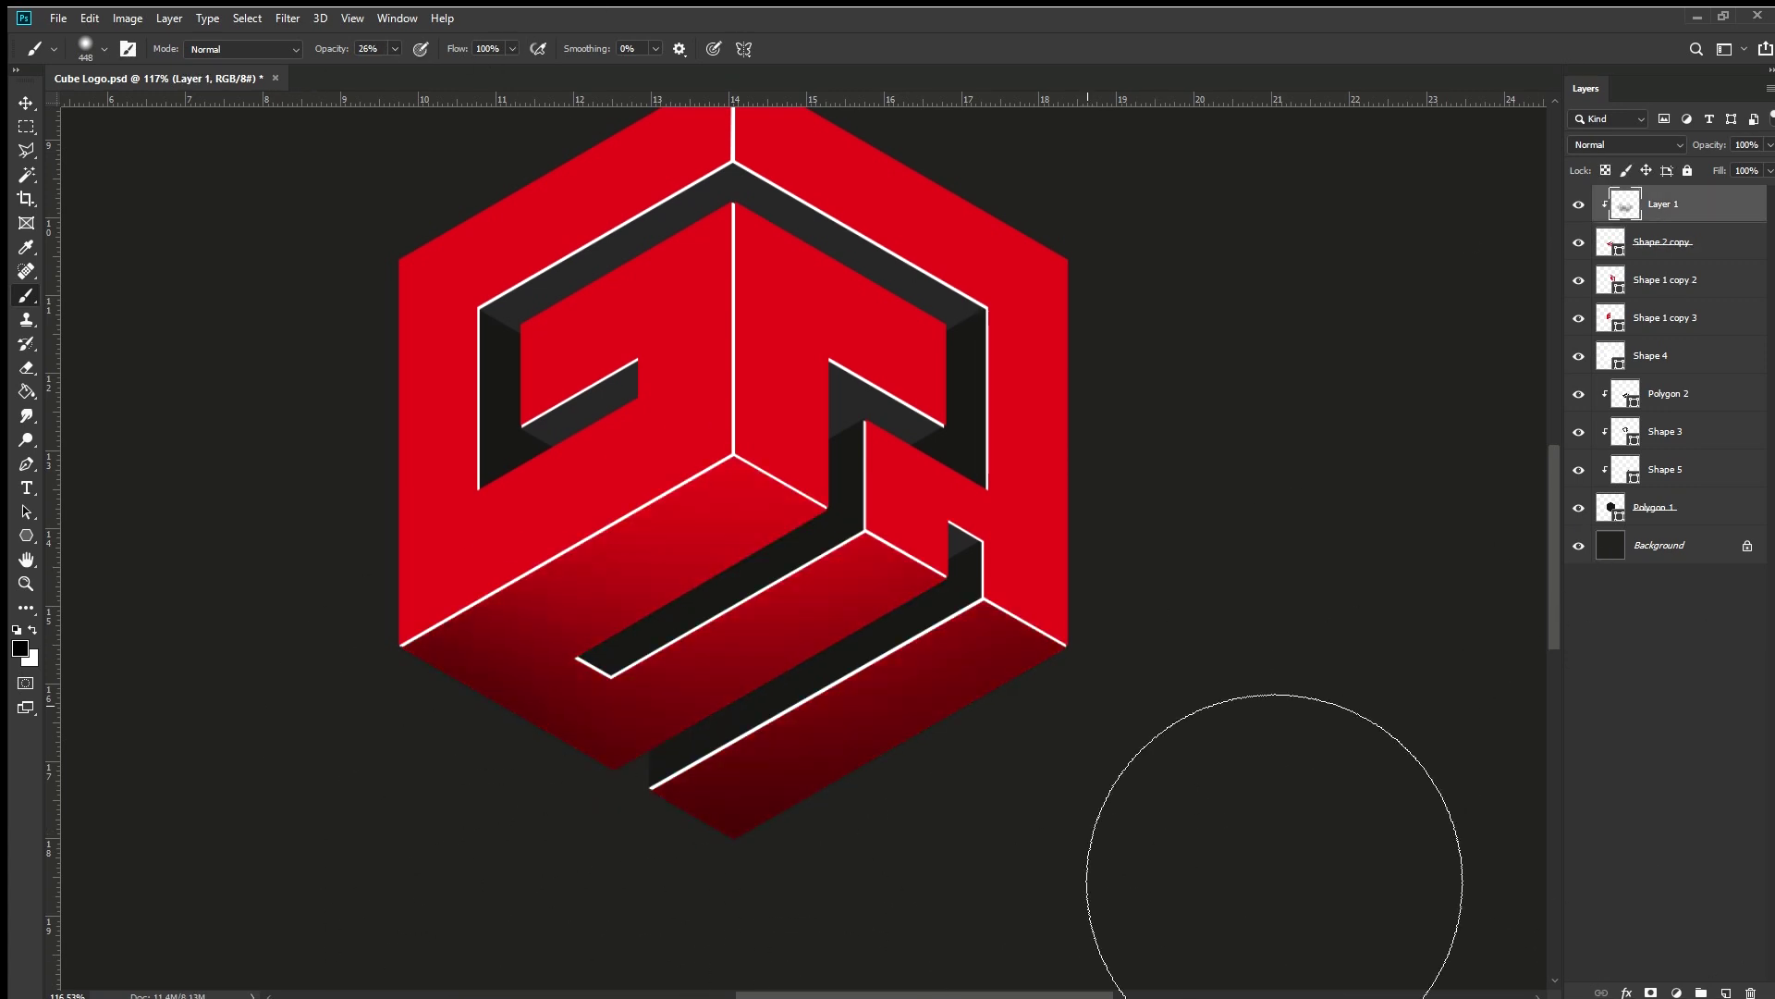
Add Layer 2 clipped to the right face, paint shading on it, then reselect Layer 1
click(1665, 279)
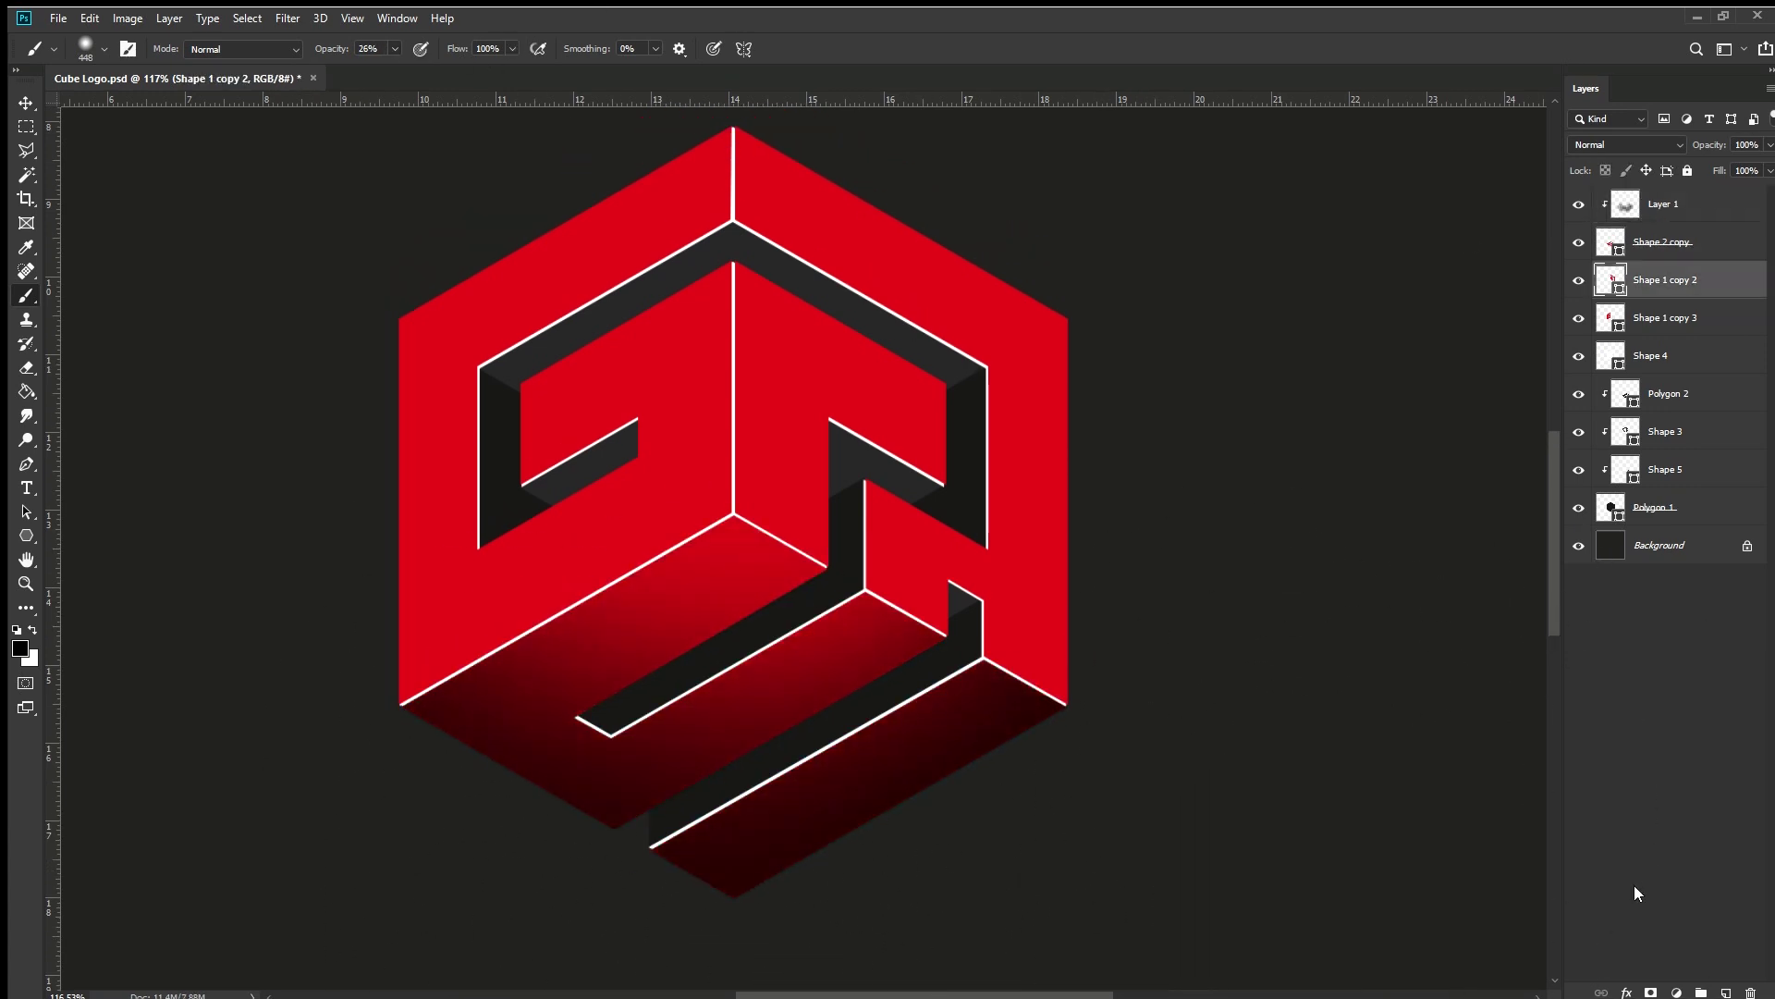
key(ctrl+shift+alt+n)
key(ctrl+alt+g)
scroll(1387, 555, up, 2)
mouse_move(1491, 401)
mouse_down()
mouse_move(1300, 717)
mouse_move(1387, 911)
mouse_up()
scroll(1249, 435, up, 3)
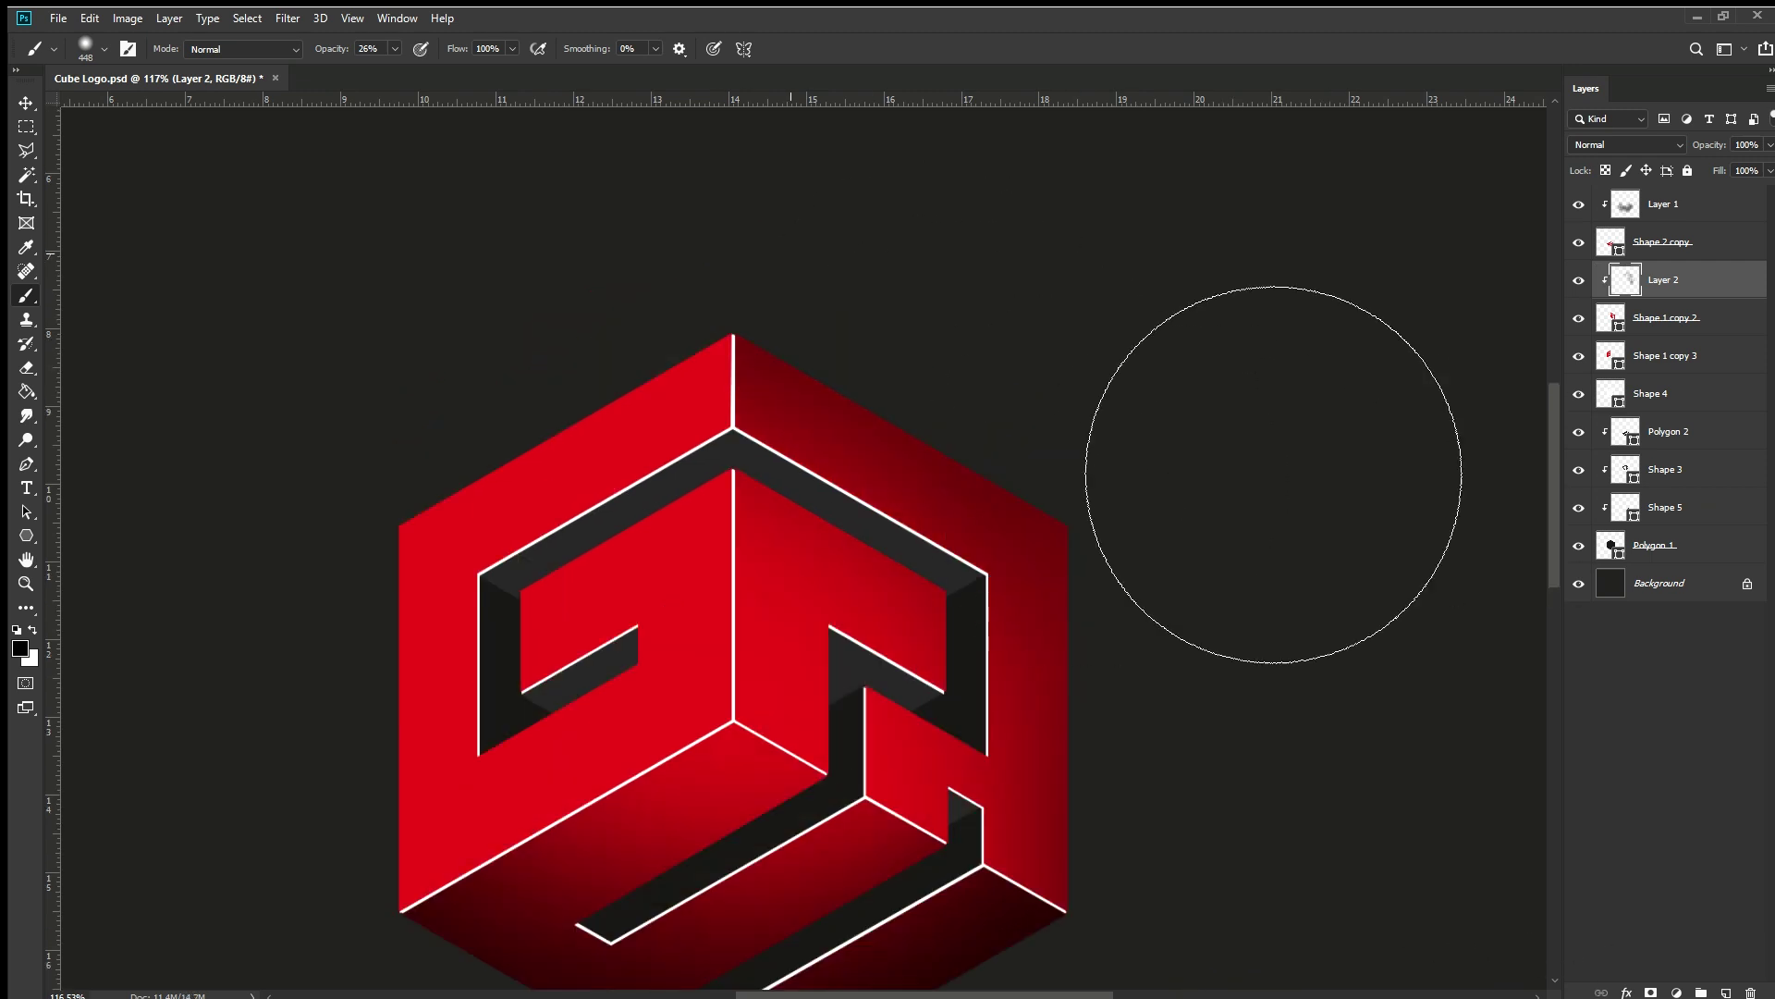
scroll(1367, 832, down, 4)
click(1664, 203)
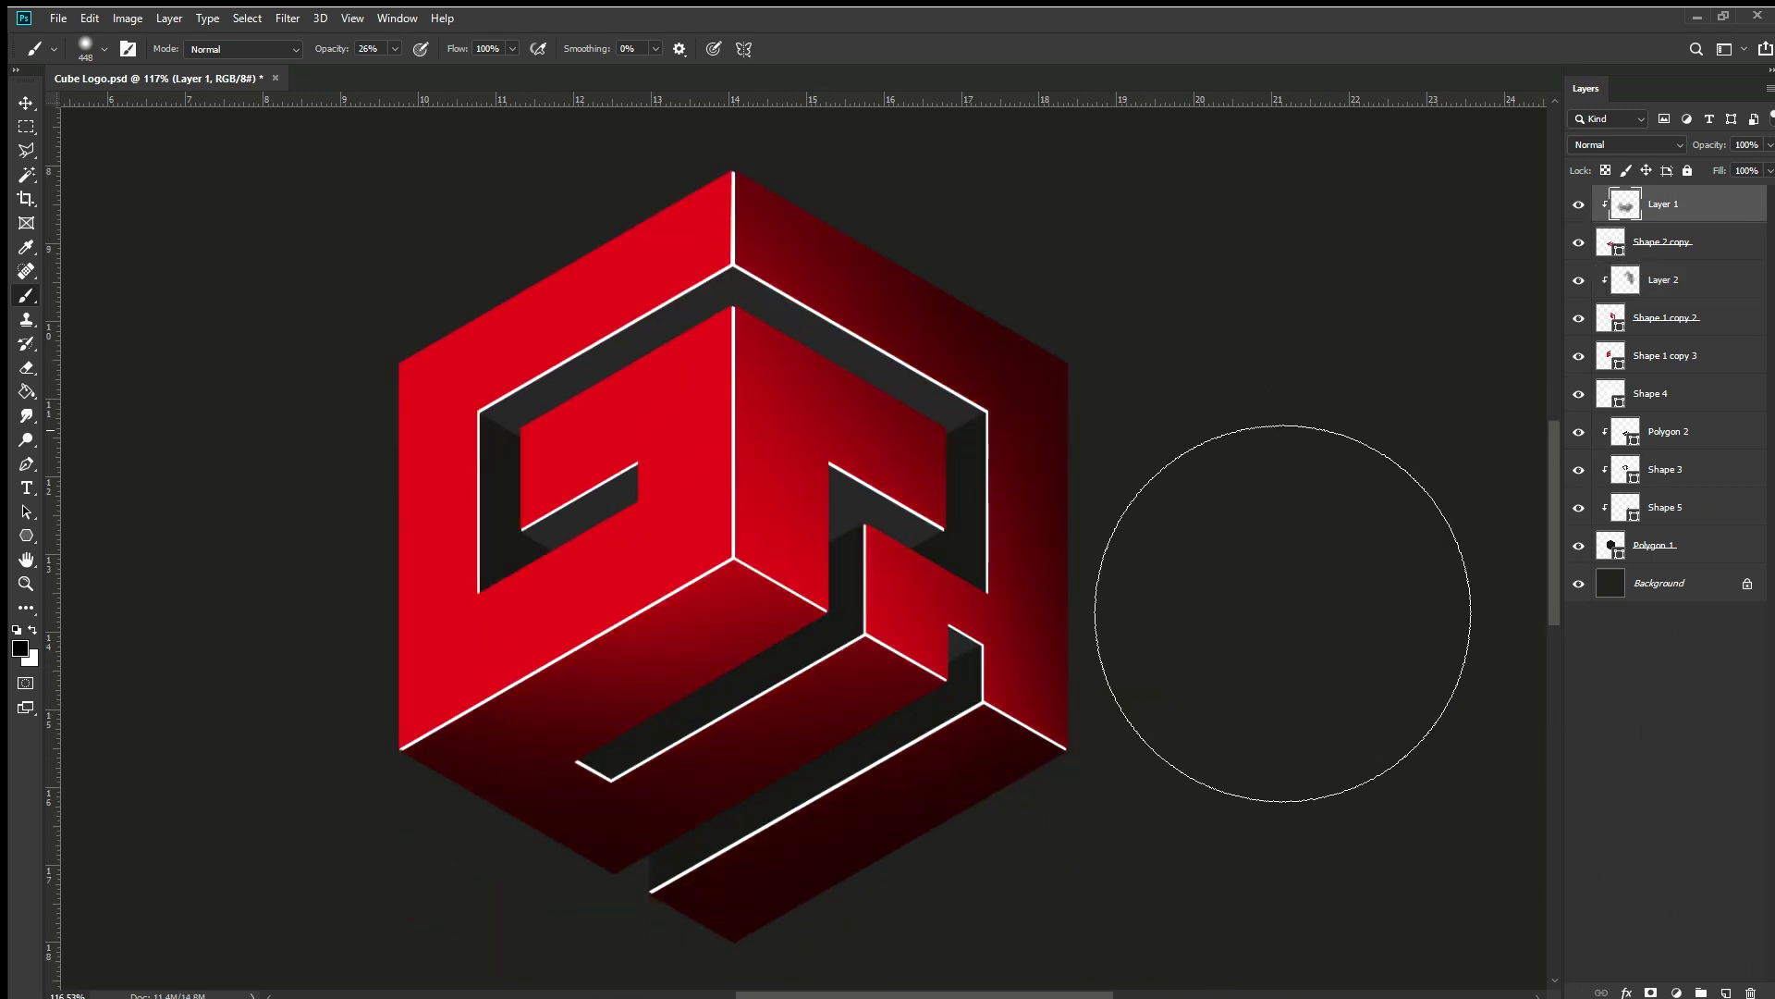
Add a new Layer 3 clipped to the Shape 1 copy 3 left face
click(1676, 352)
key(ctrl+shift+alt+n)
key(ctrl+alt+g)
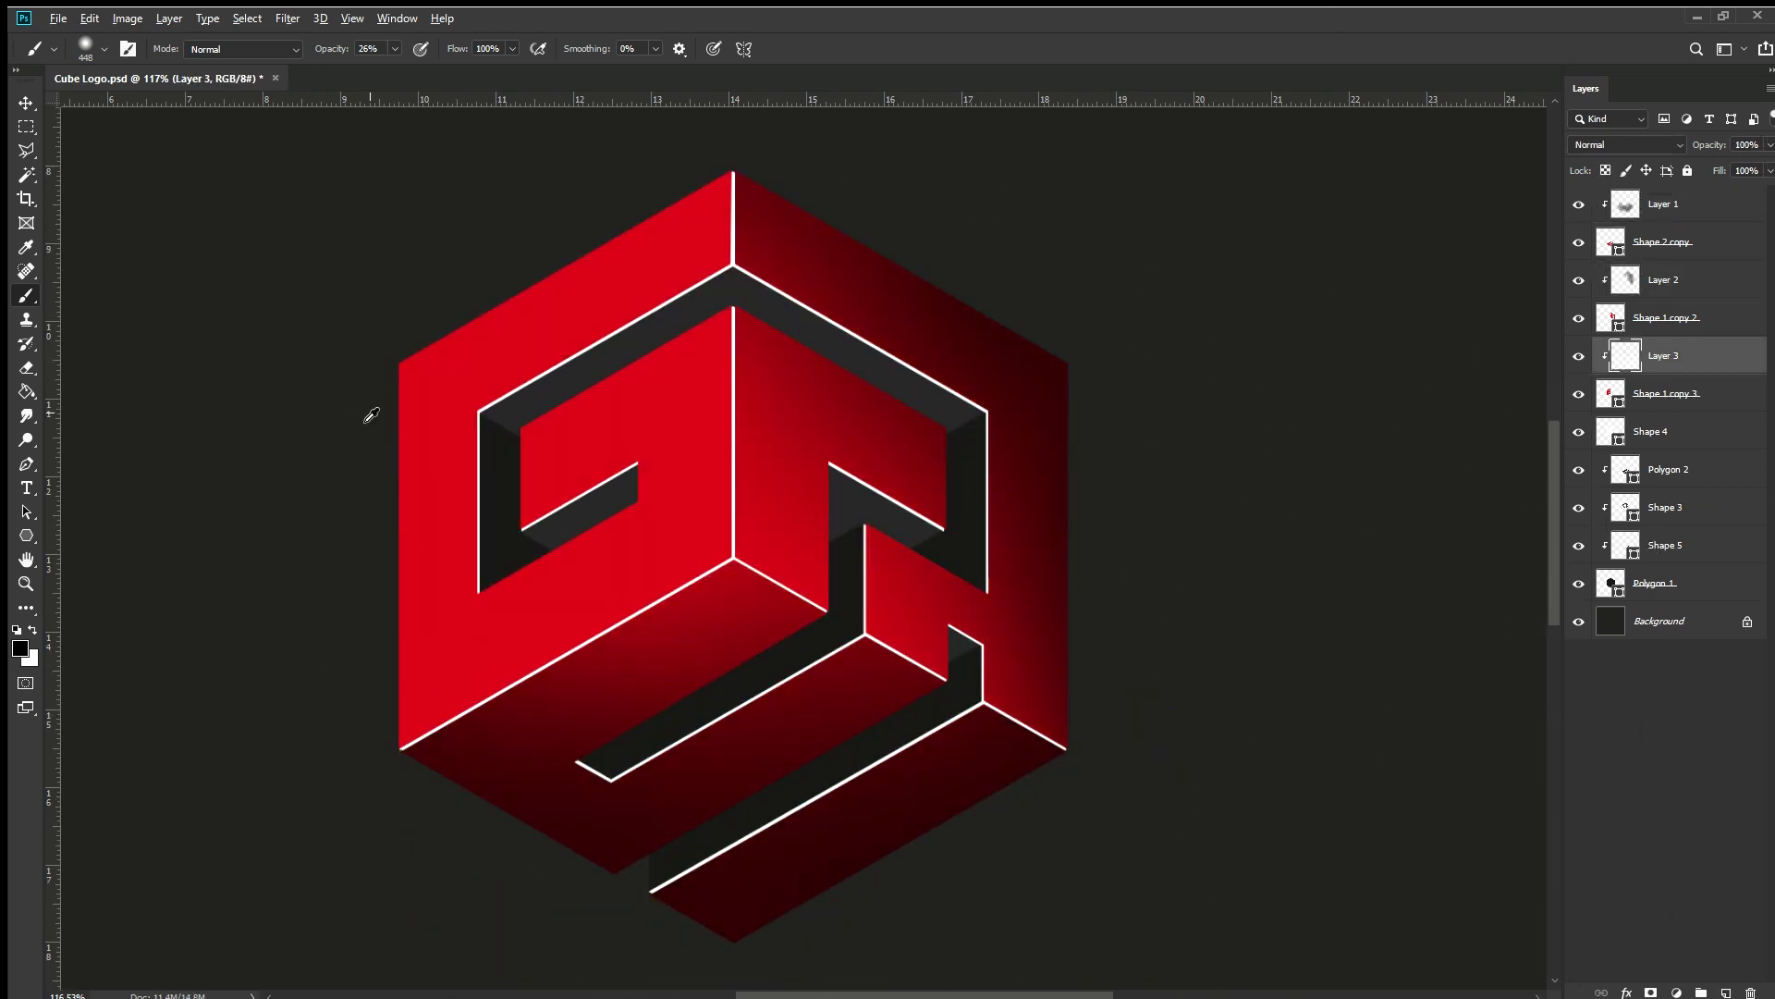
scroll(369, 411, down, 3)
scroll(403, 634, up, 2)
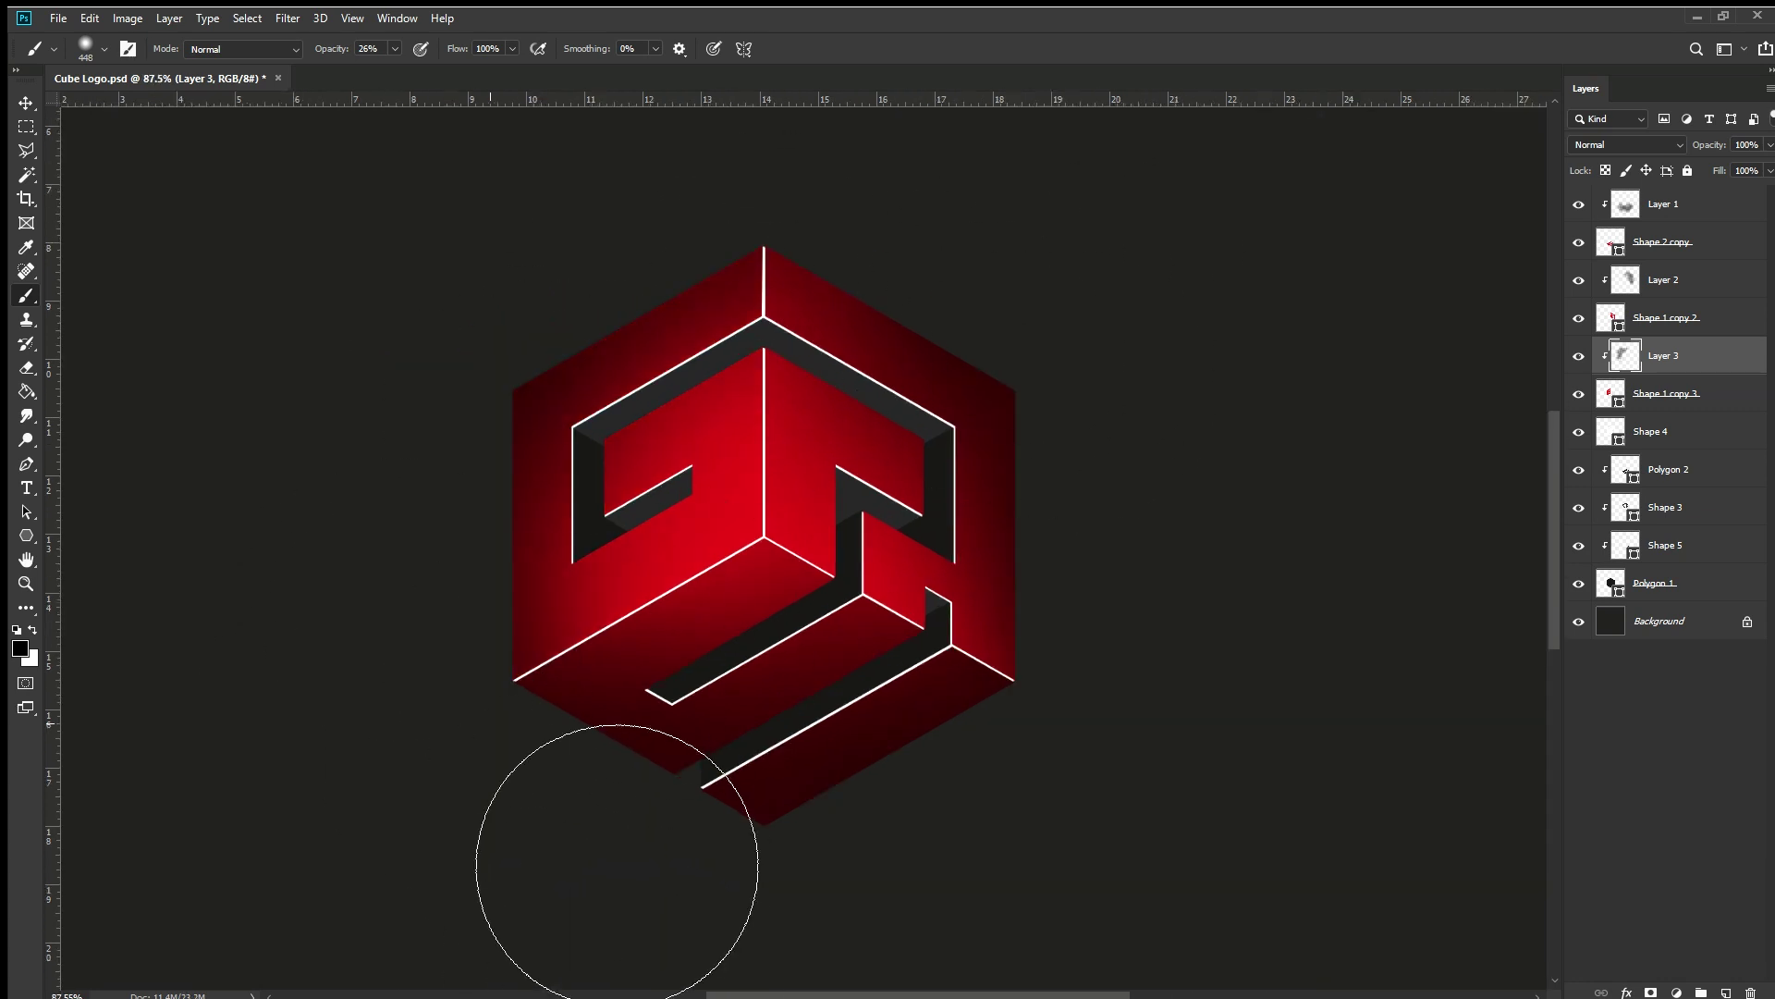
Sample an orange-red from the logo and target Layer 3 with the brush
click(1665, 279)
key(i)
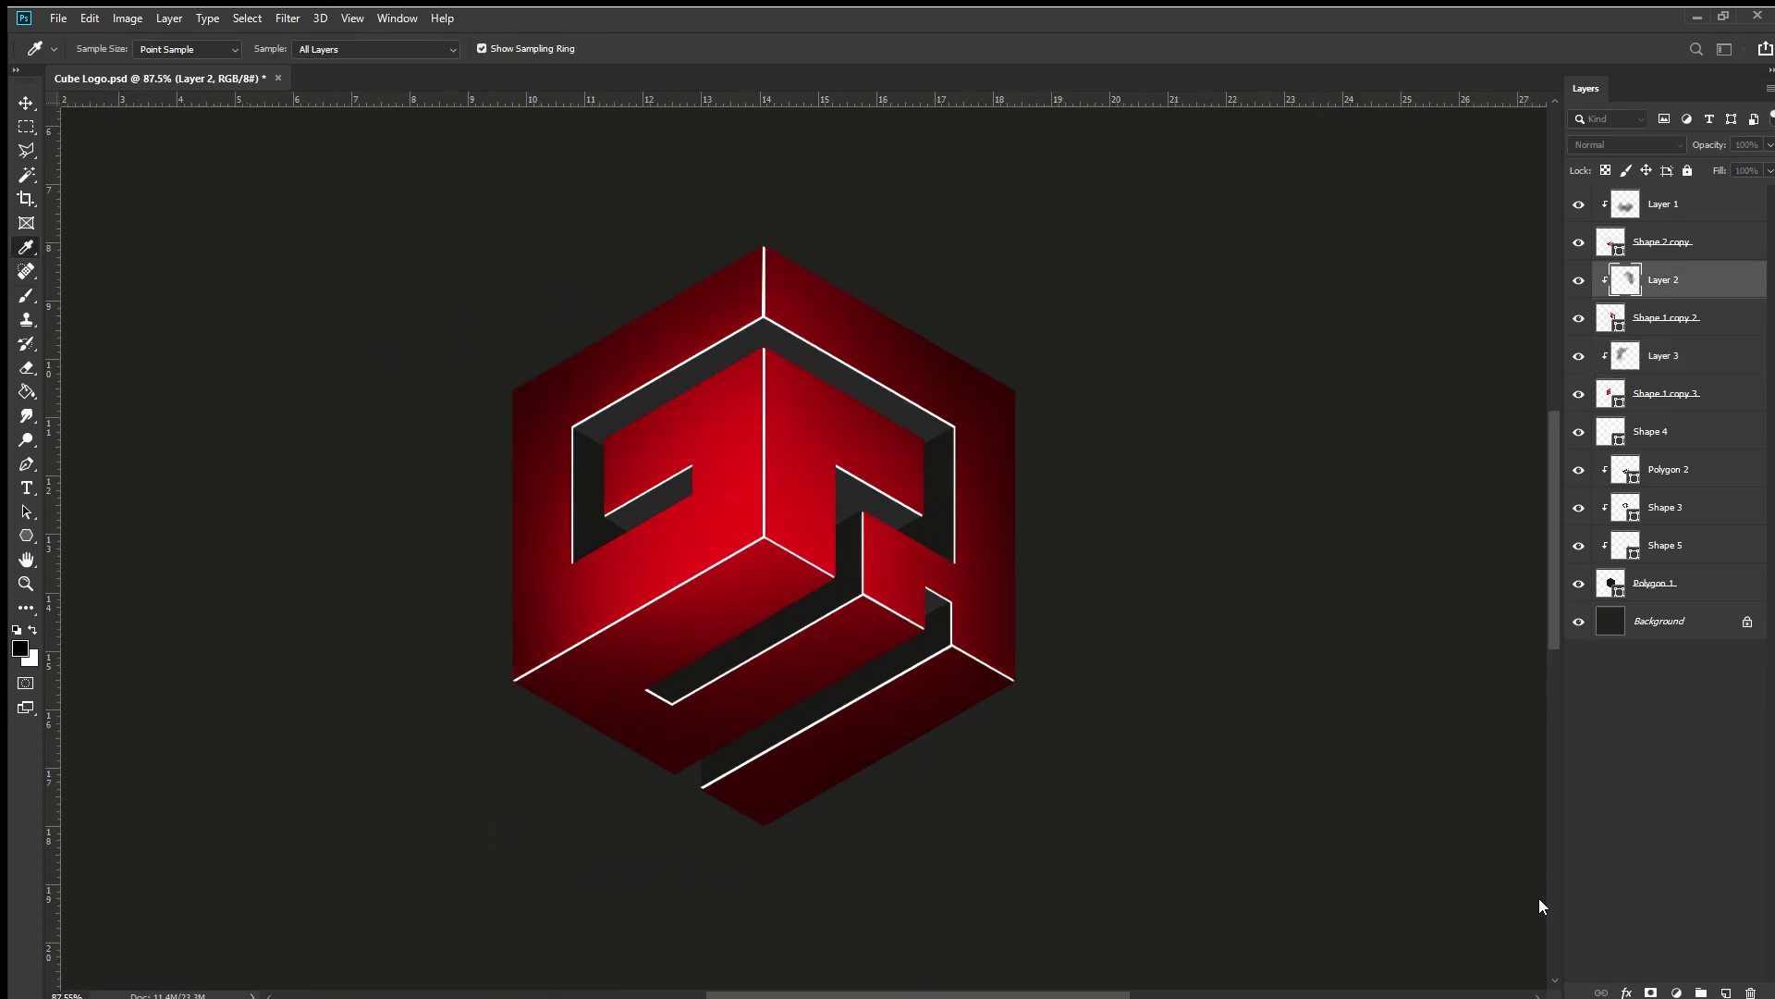
click(1540, 898)
key(b)
click(1664, 355)
Add a clipped layer, switch to yellow, and paint an orange glow on the right face
click(1725, 993)
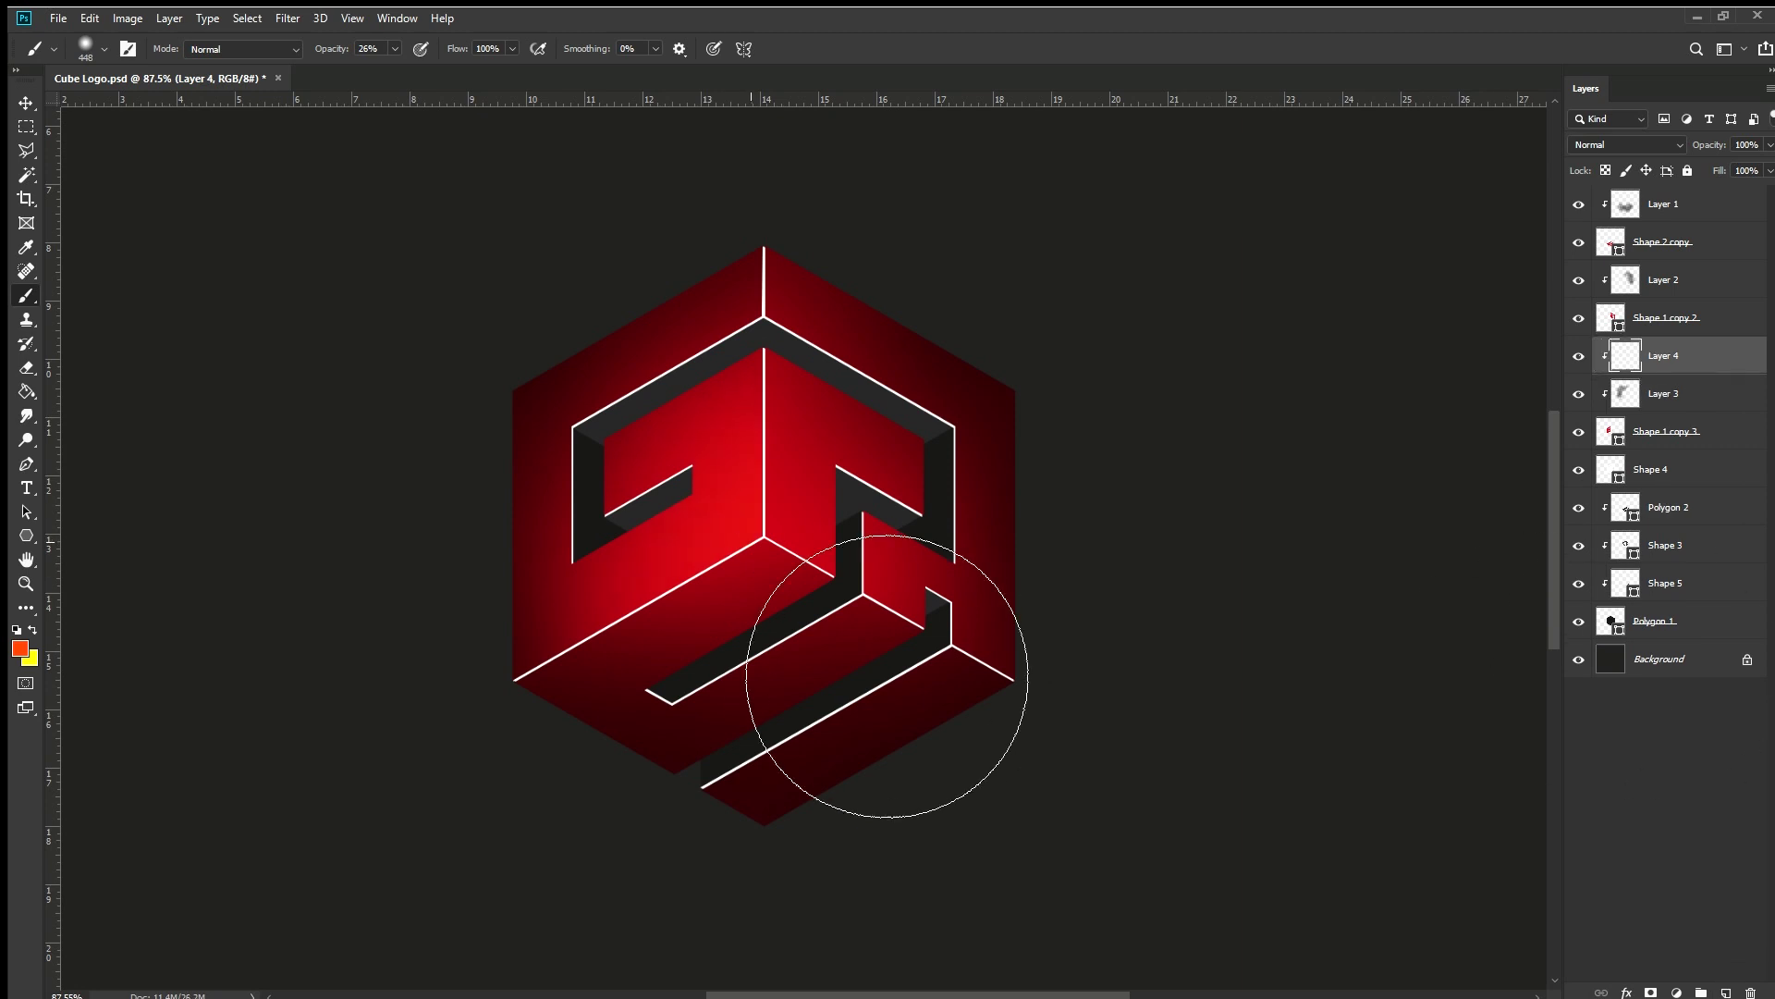
click(688, 486)
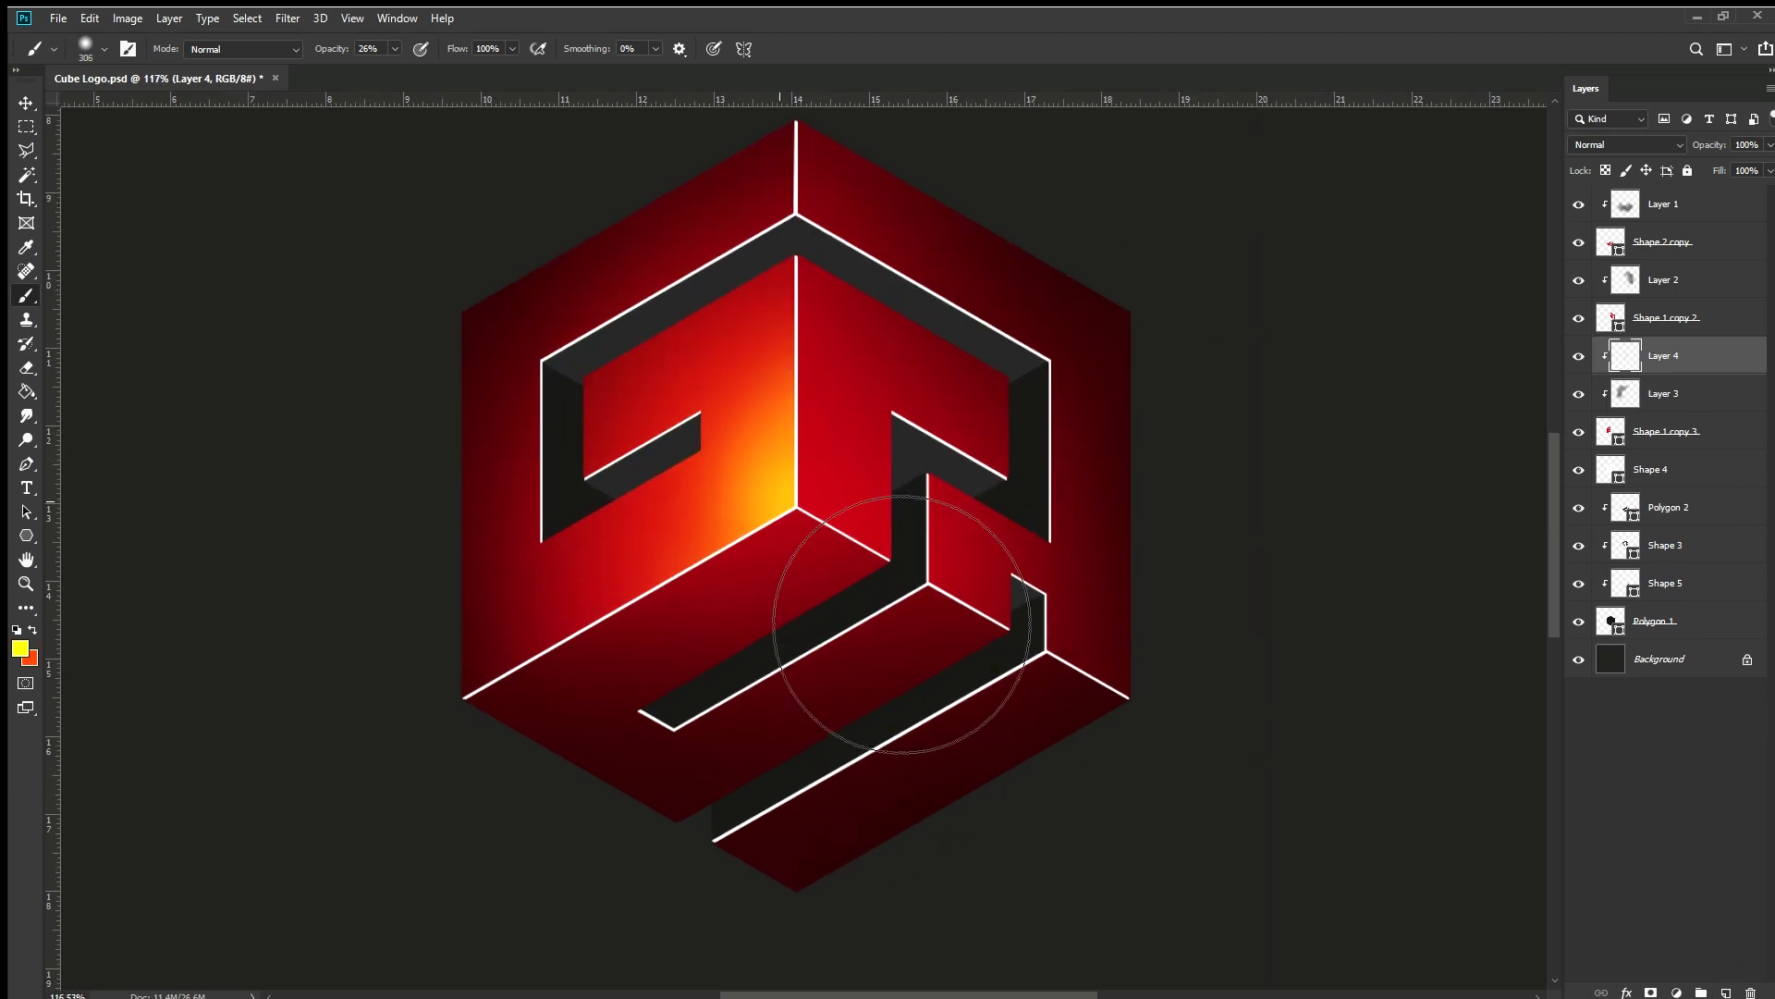
key(ctrl+alt+g)
key(x)
drag(953, 753, 832, 305)
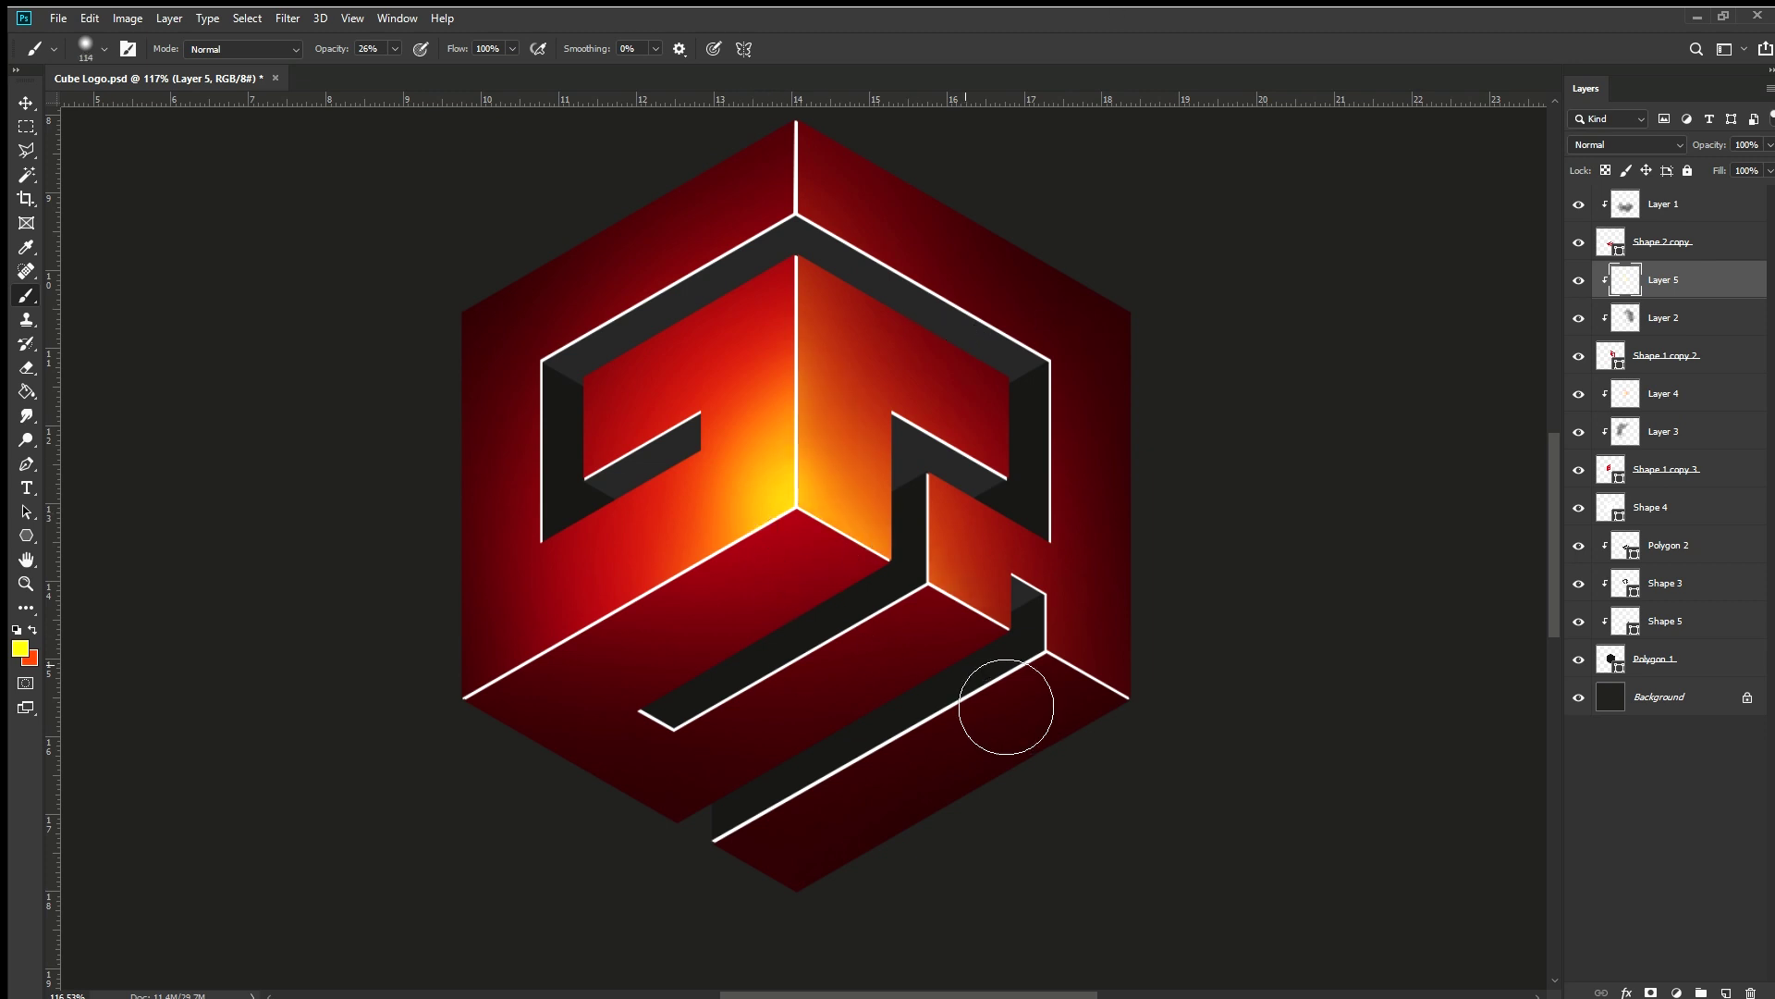
On new clipped layers, paint a soft yellow glow on the bottom face and a red lower-left stroke
key(ctrl+shift+alt+n)
key(ctrl+alt+g)
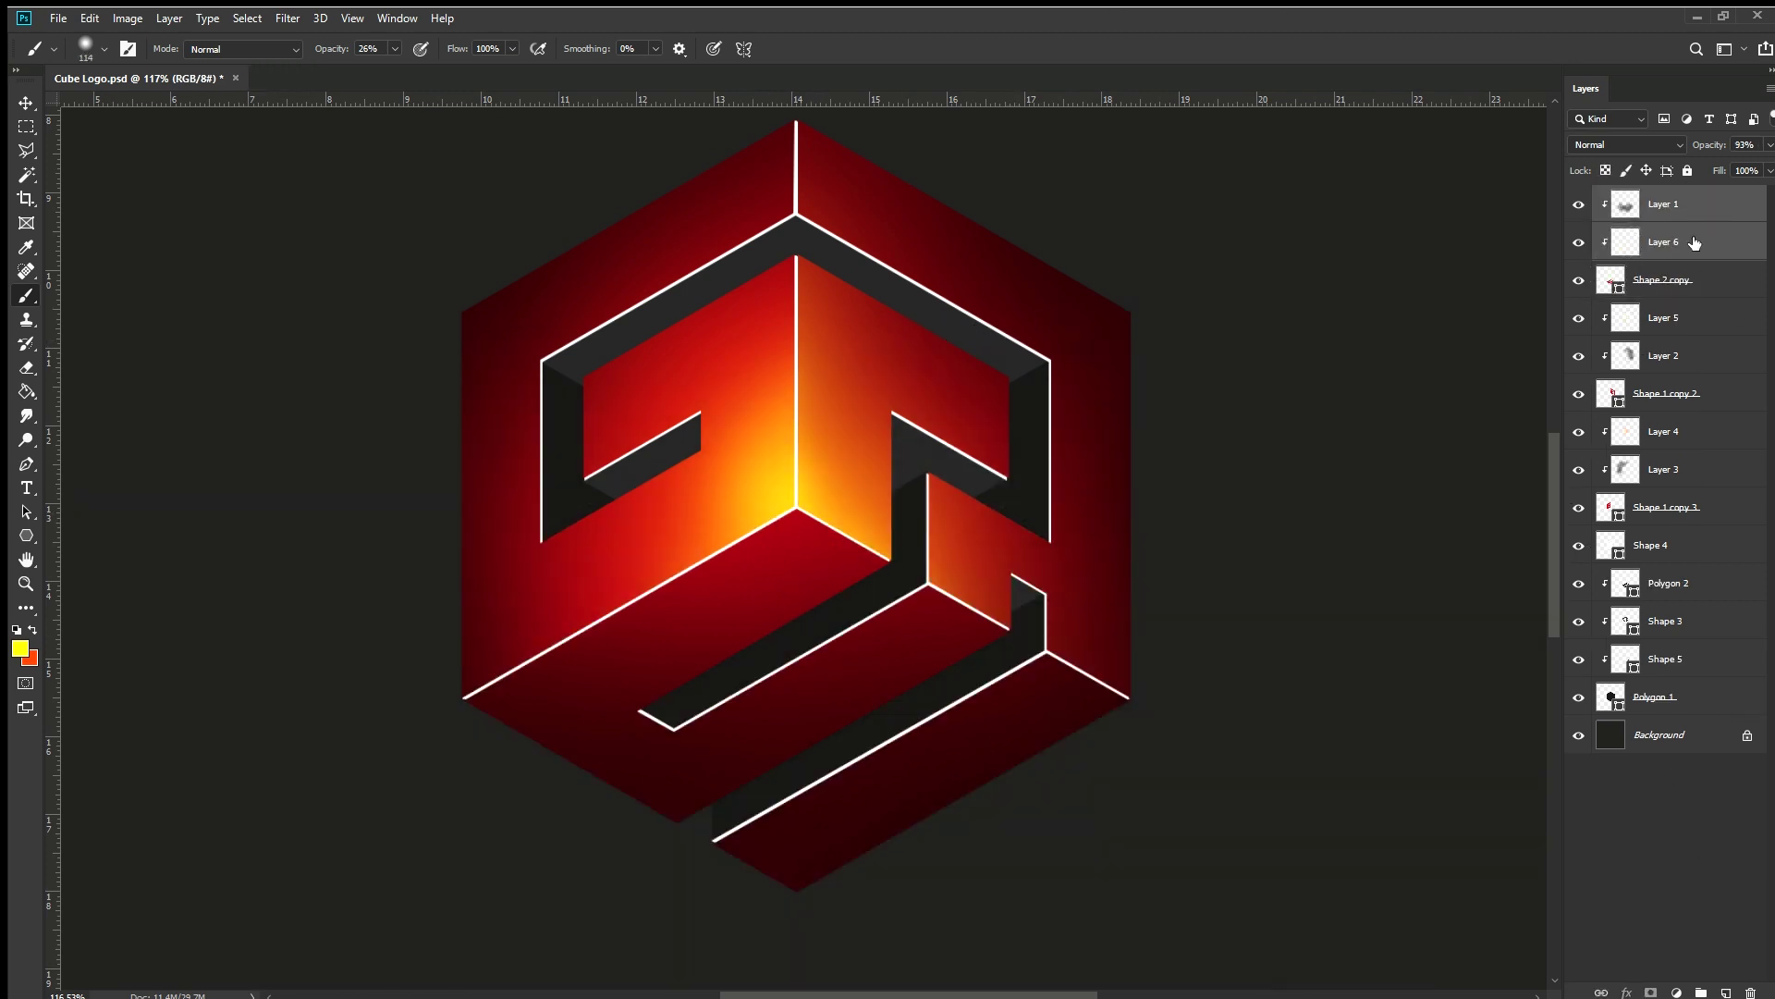
drag(792, 555, 1149, 642)
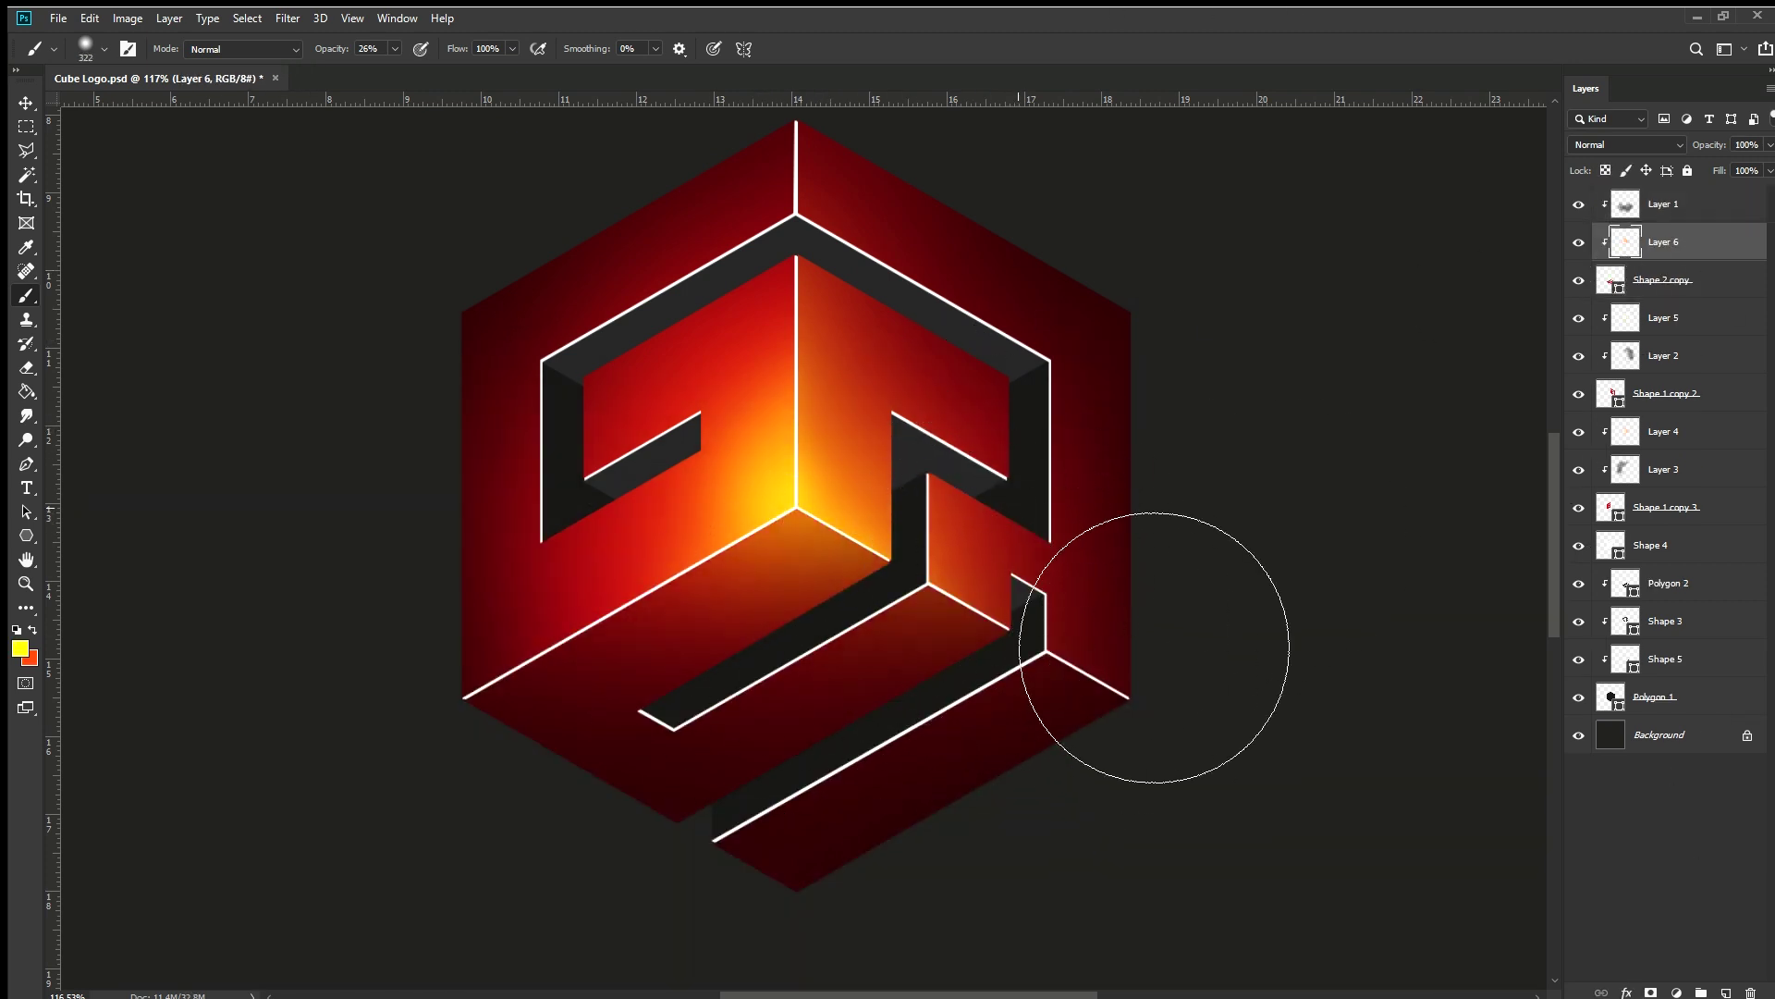
key(ctrl+shift+alt+n)
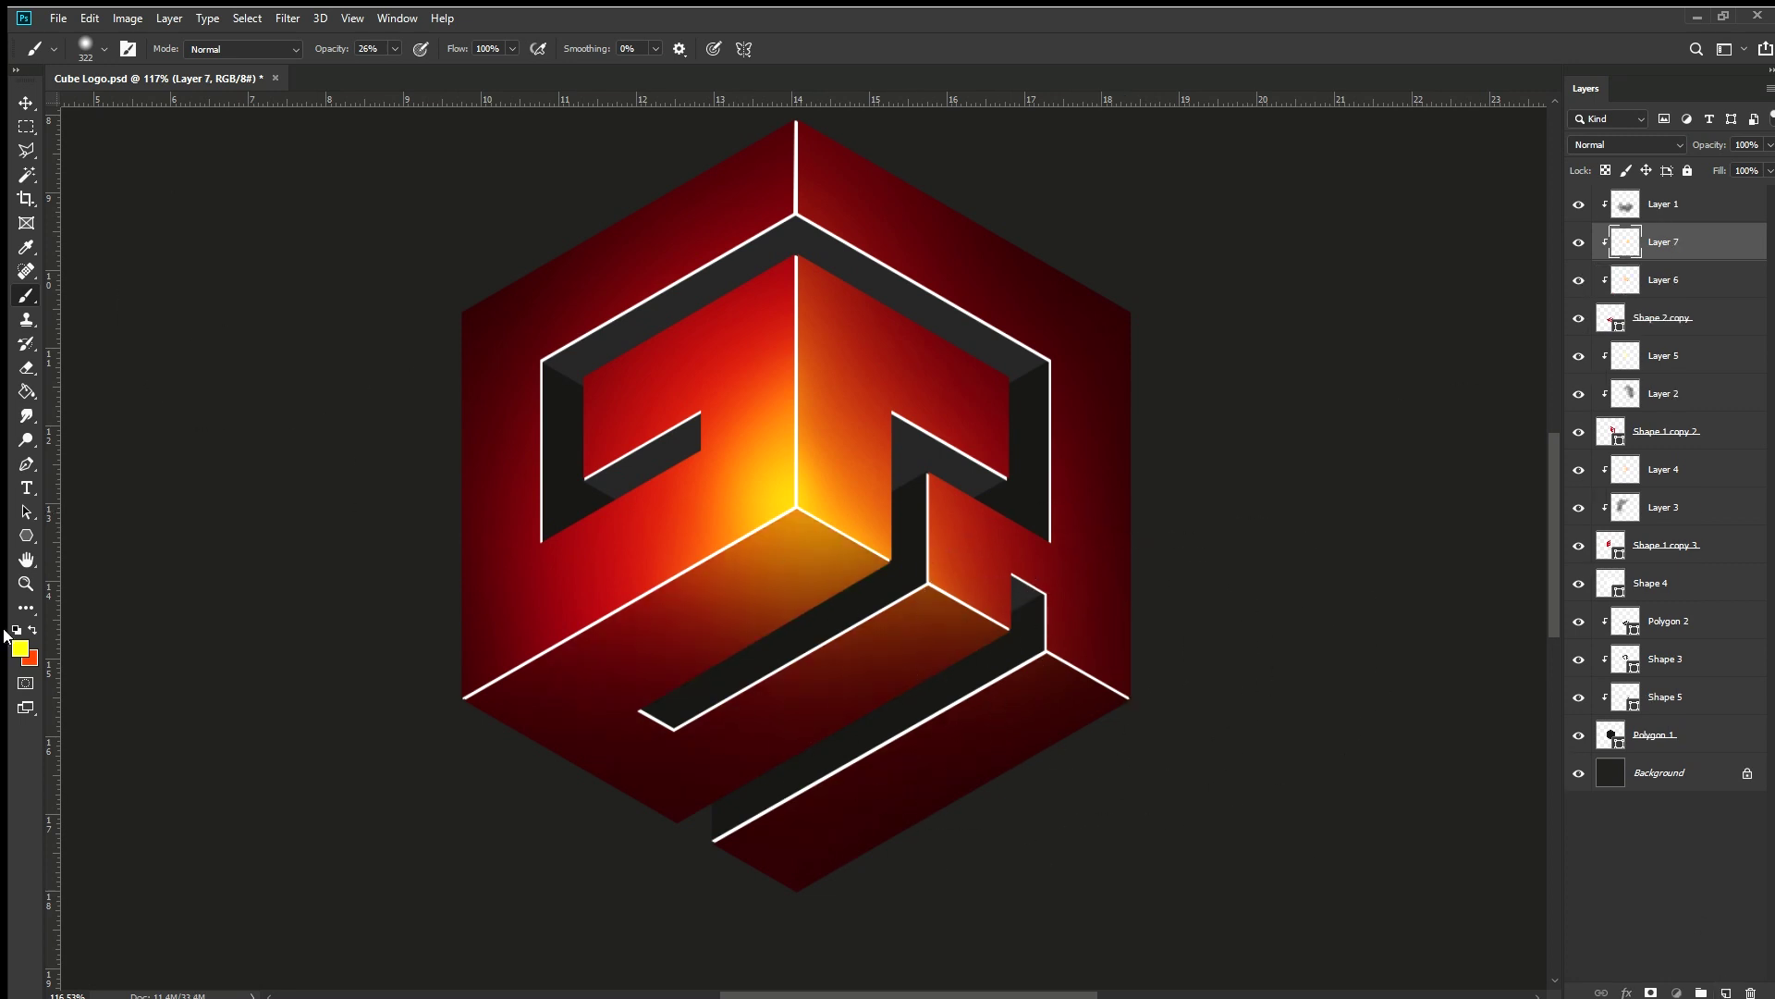
click(16, 630)
key(i)
key(b)
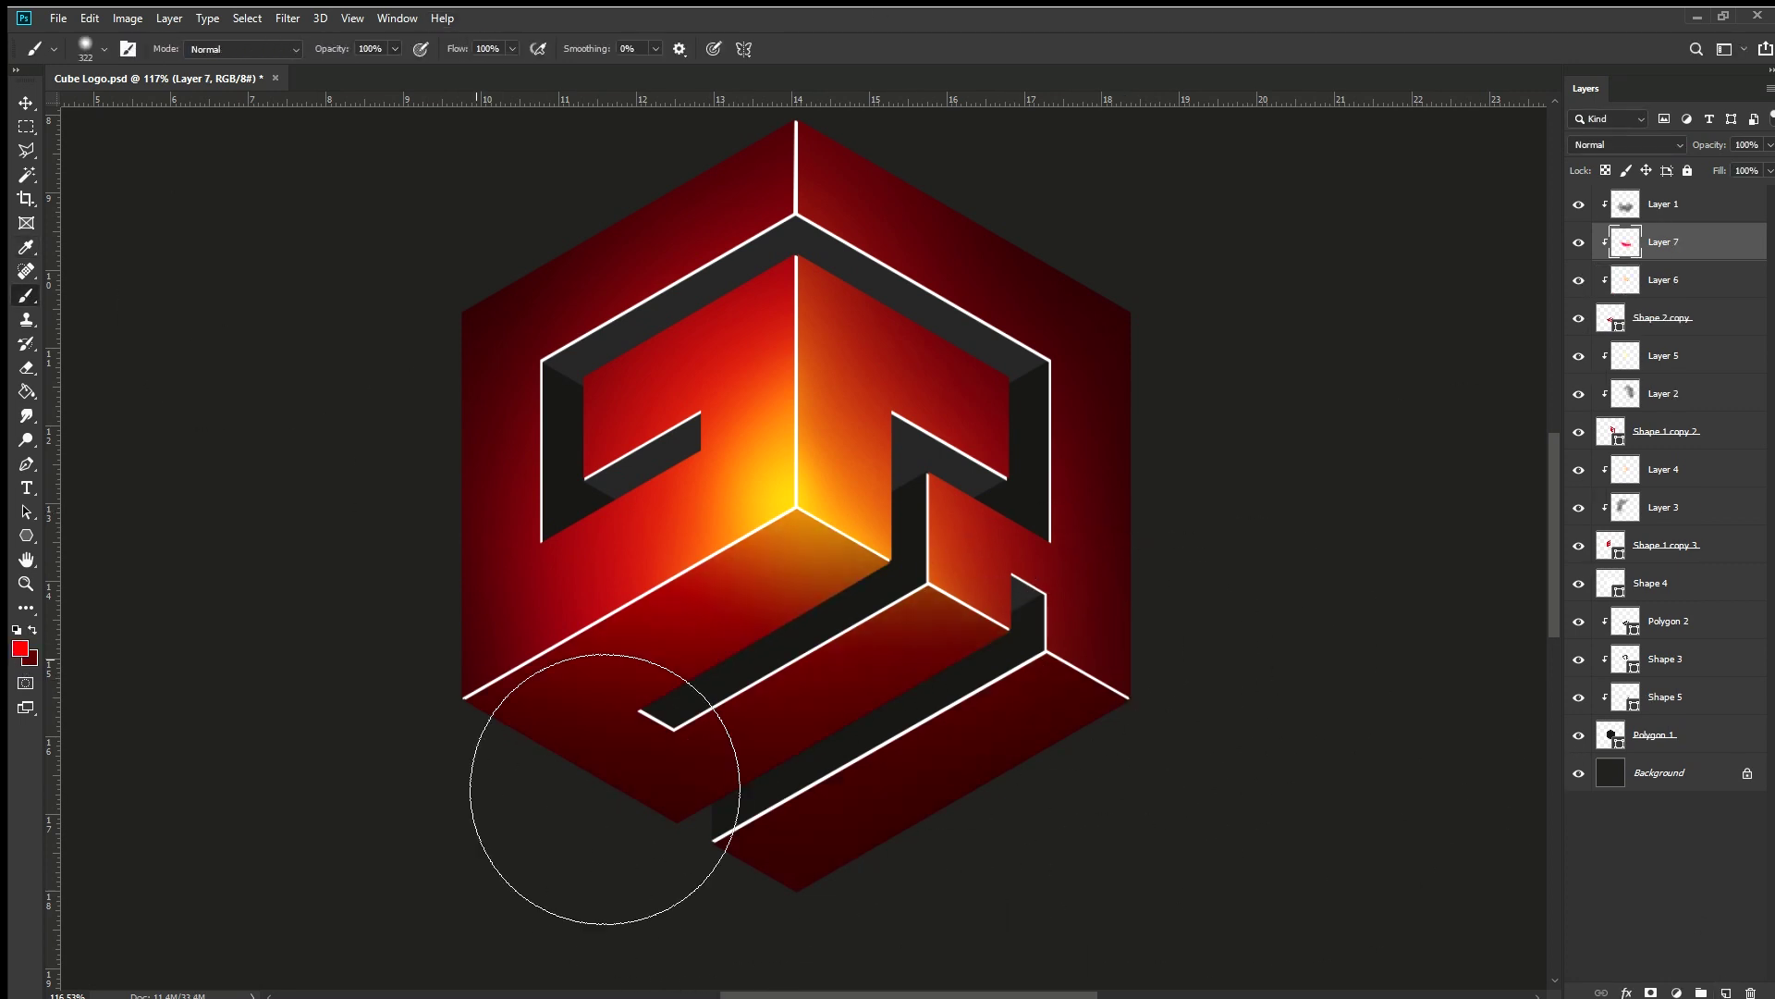
drag(602, 782, 614, 971)
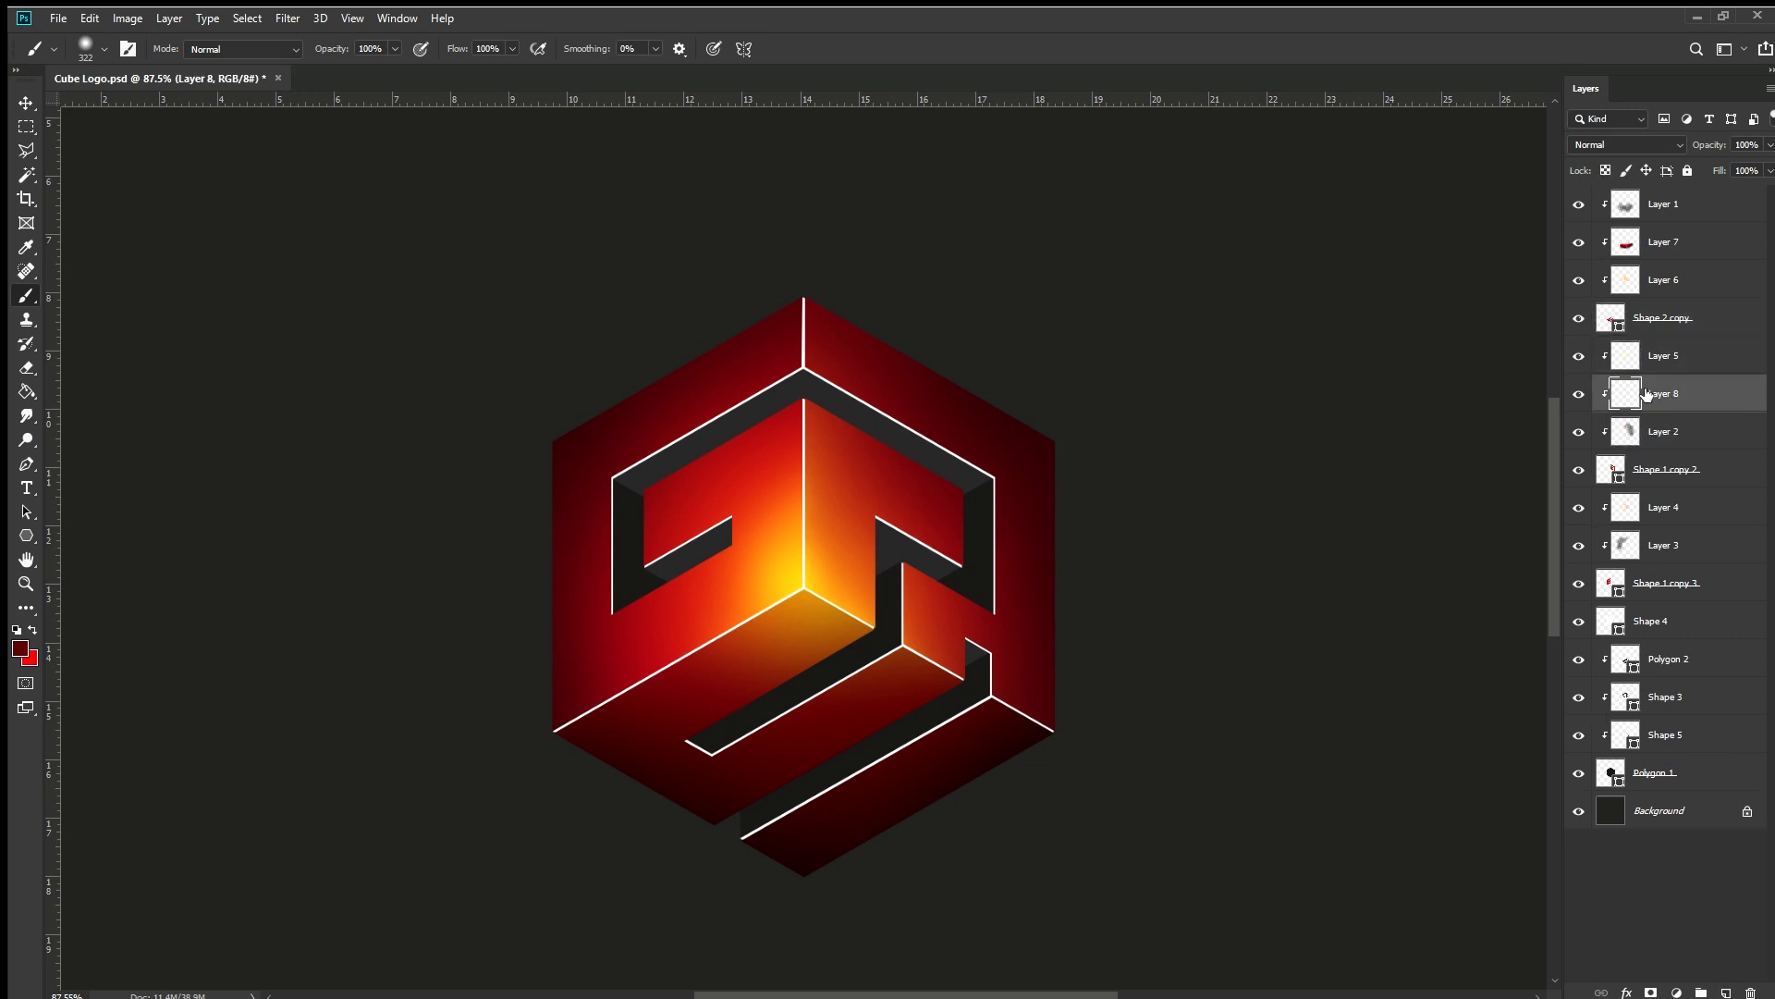
Replace Layer 8 with a new empty layer clipped to Shape 4
click(1683, 433)
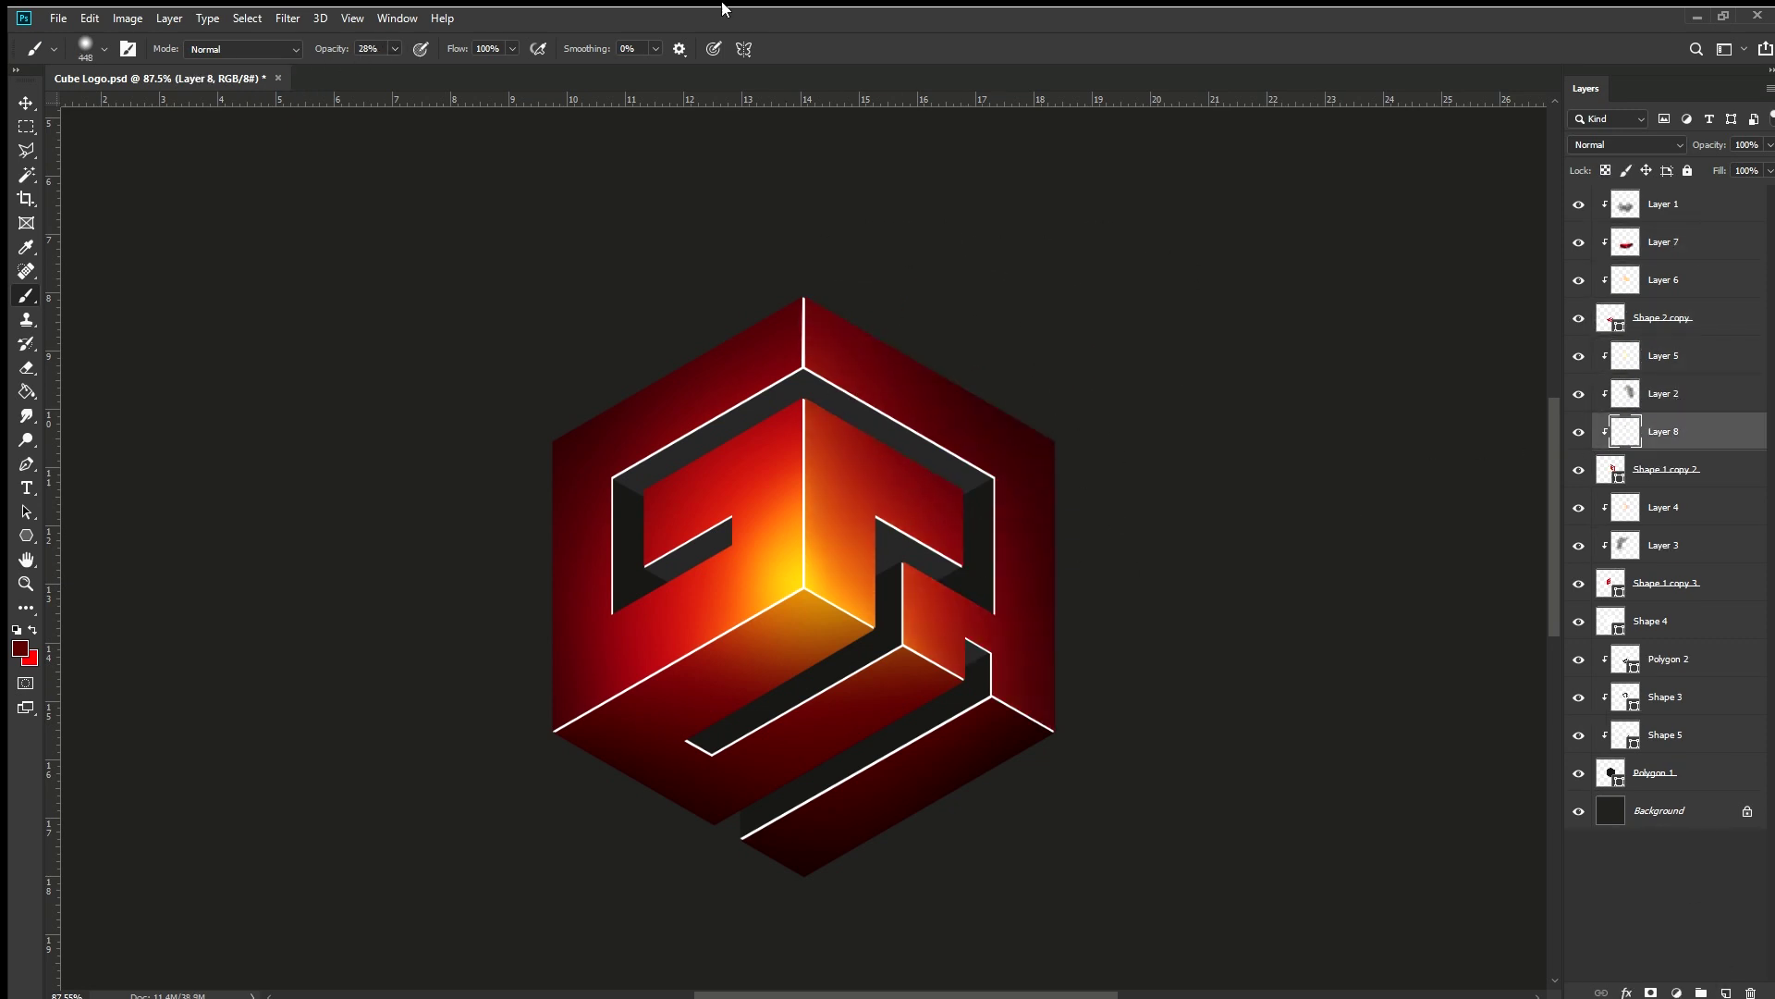
key(Delete)
key(v)
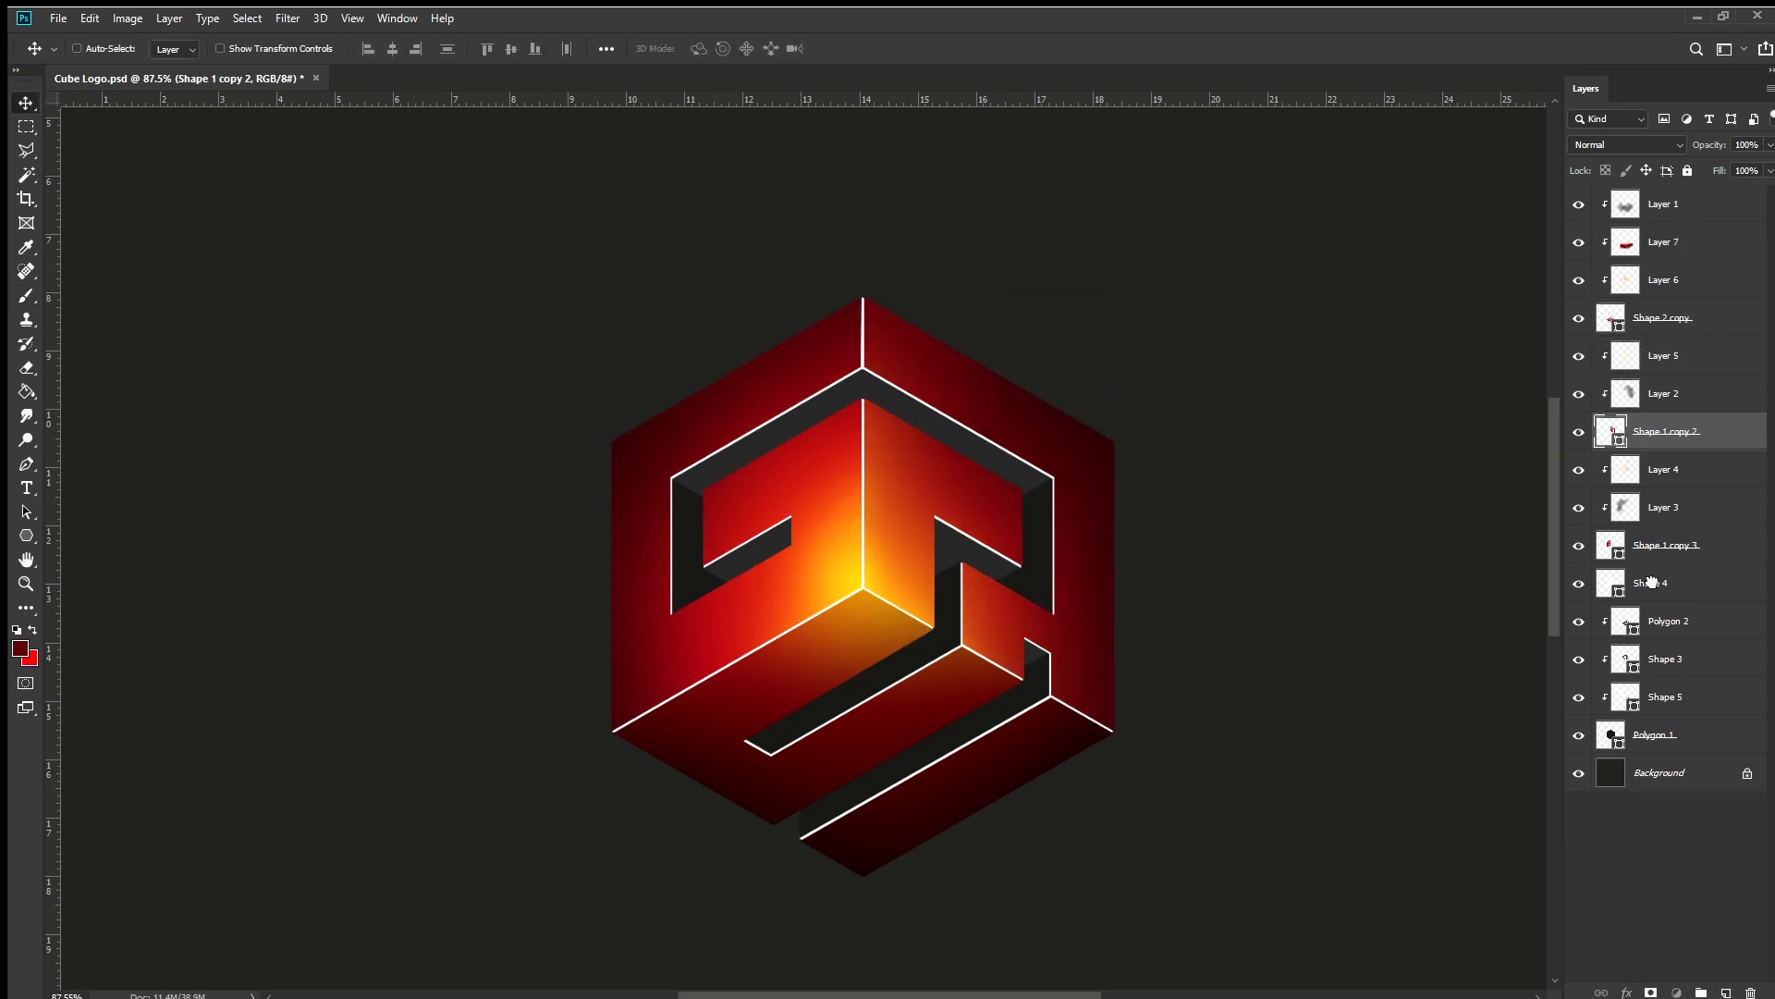
click(1651, 582)
key(ctrl+shift+alt+n)
key(ctrl+alt+g)
key(b)
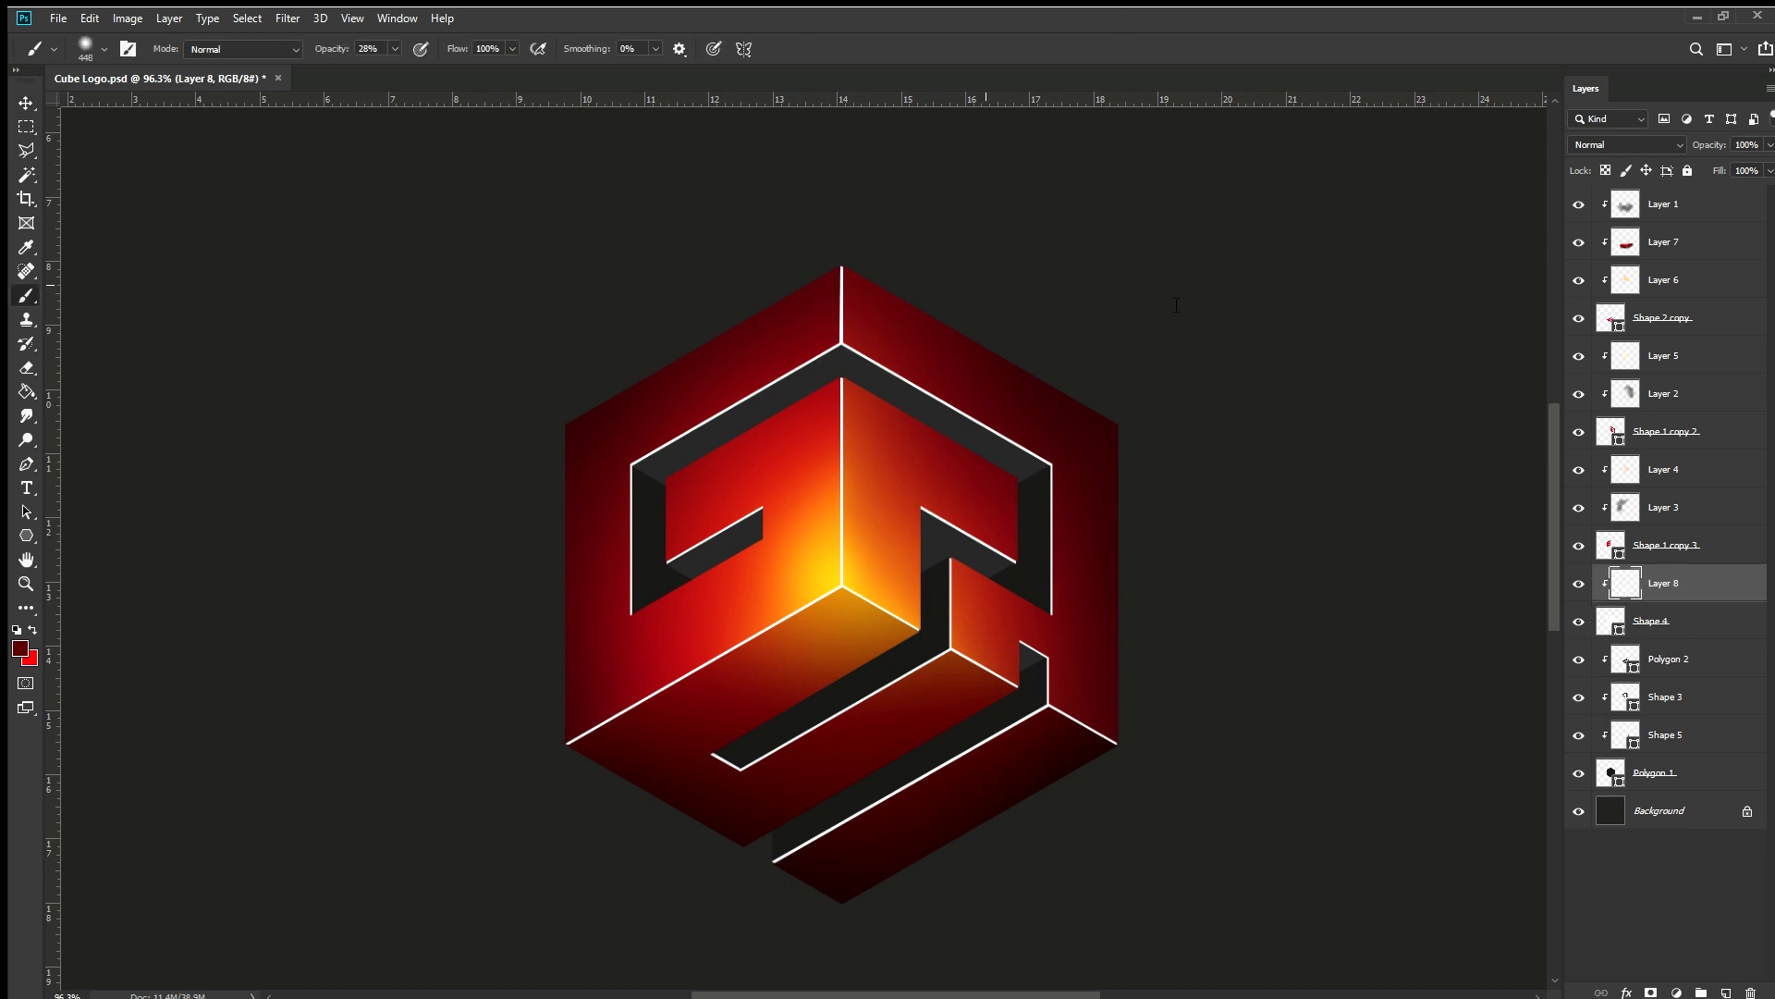
With a 92 px brush at 79% opacity, paint dark red over the top and upper-right edge lines
key(7)
key(9)
drag(842, 277, 842, 315)
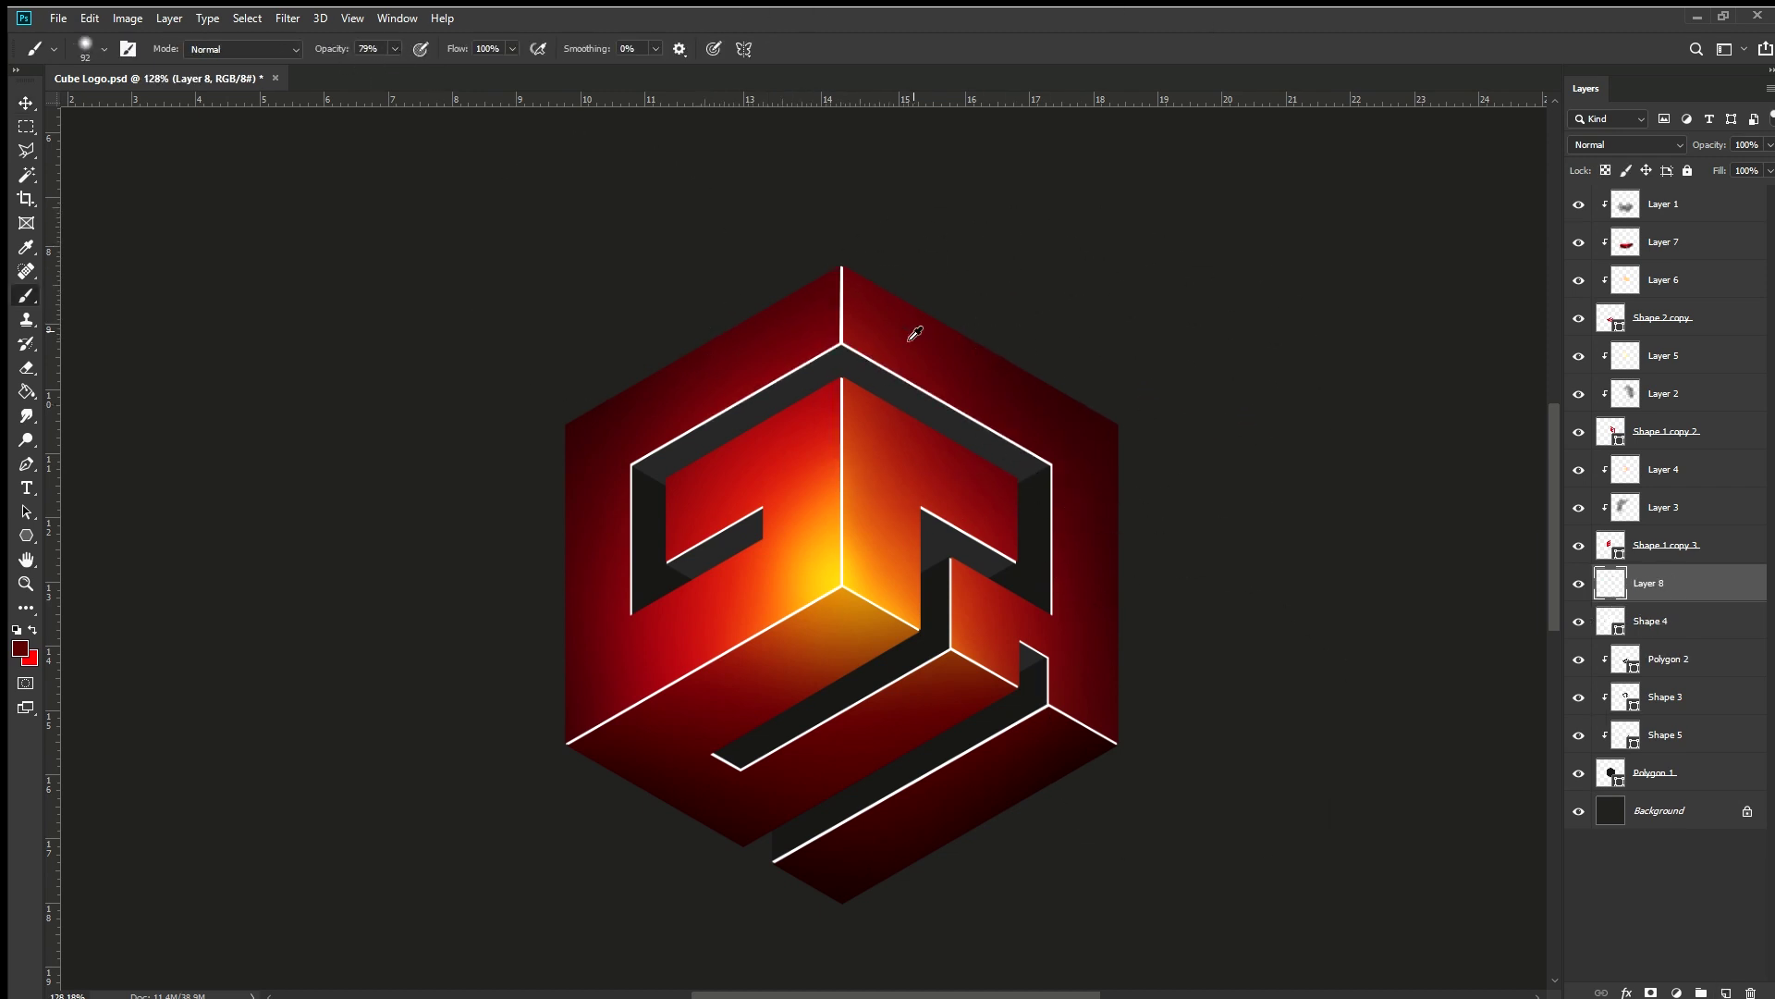
scroll(913, 334, up, 3)
drag(924, 439, 1182, 665)
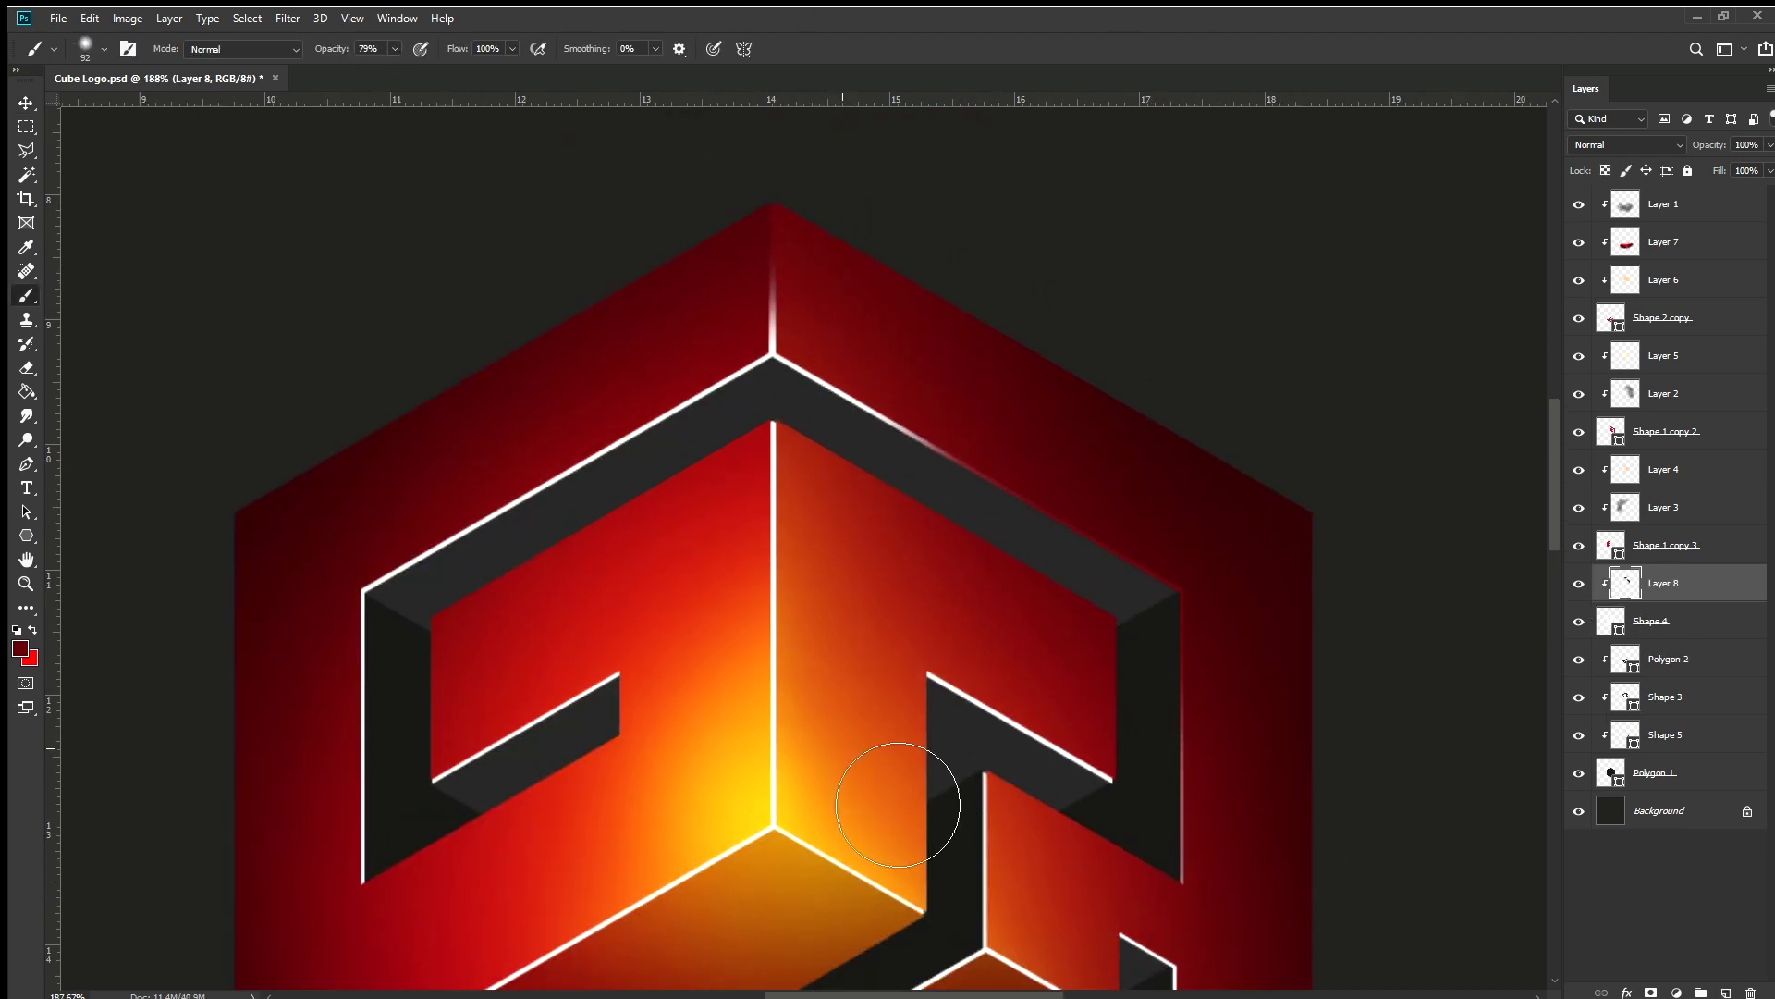
drag(925, 460, 812, 468)
Paint the remaining white edge lines of the cube yellow
scroll(812, 468, down, 2)
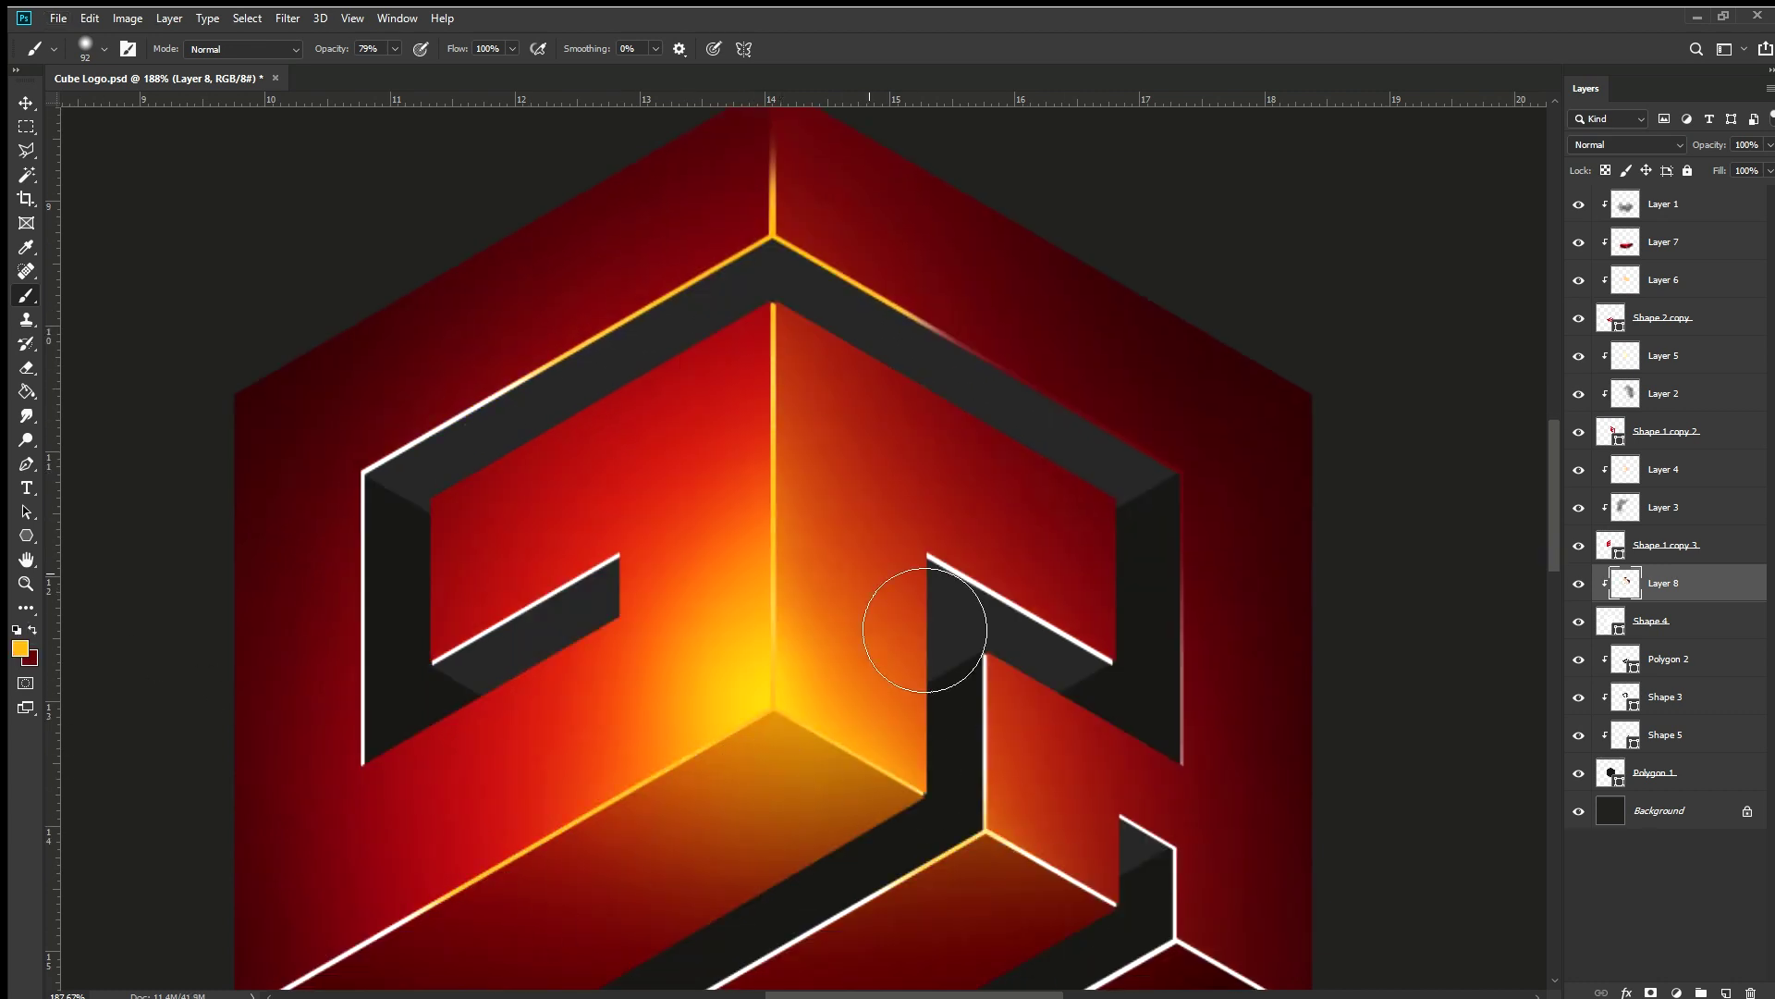
mouse_move(931, 626)
mouse_down()
mouse_move(424, 761)
mouse_move(363, 518)
mouse_up()
scroll(614, 919, down, 3)
drag(573, 858, 238, 807)
drag(1308, 808, 1119, 611)
scroll(754, 178, down, 2)
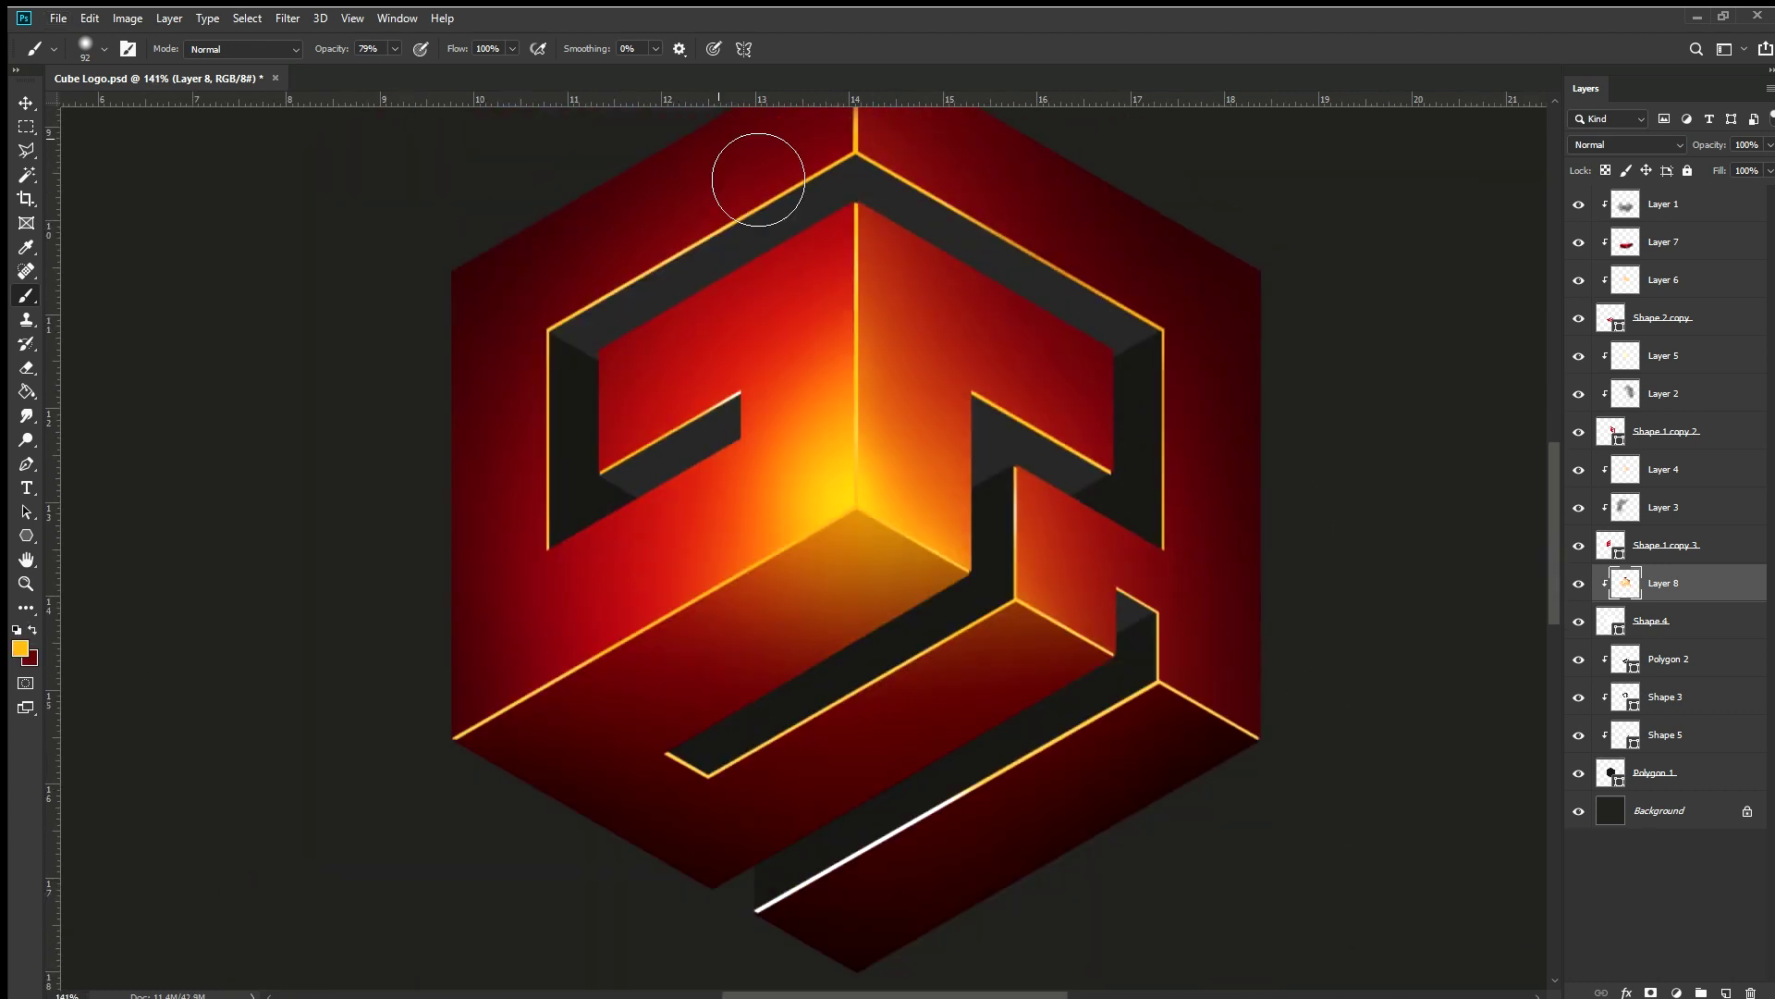
scroll(754, 277, up, 2)
scroll(923, 284, up, 2)
Sample a dark red from the cube and paint it along the left and right edges
alt+click(923, 284)
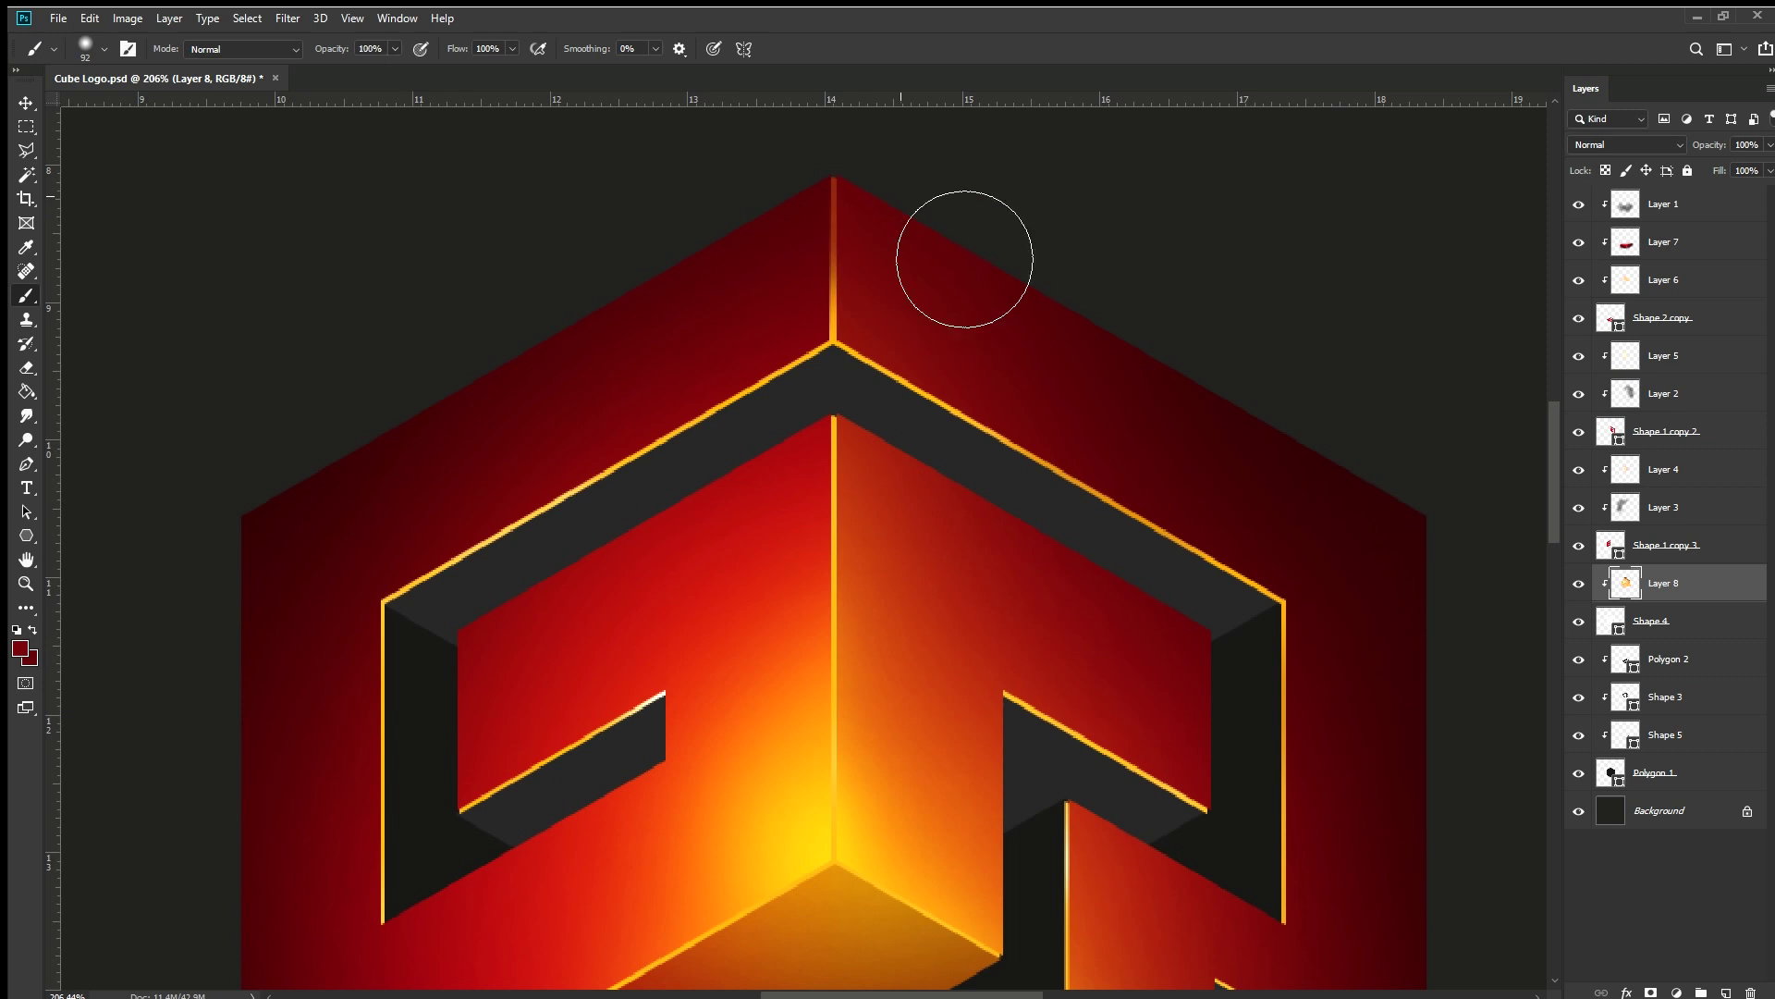
drag(660, 441, 384, 871)
drag(1021, 451, 1284, 729)
scroll(1061, 629, down, 2)
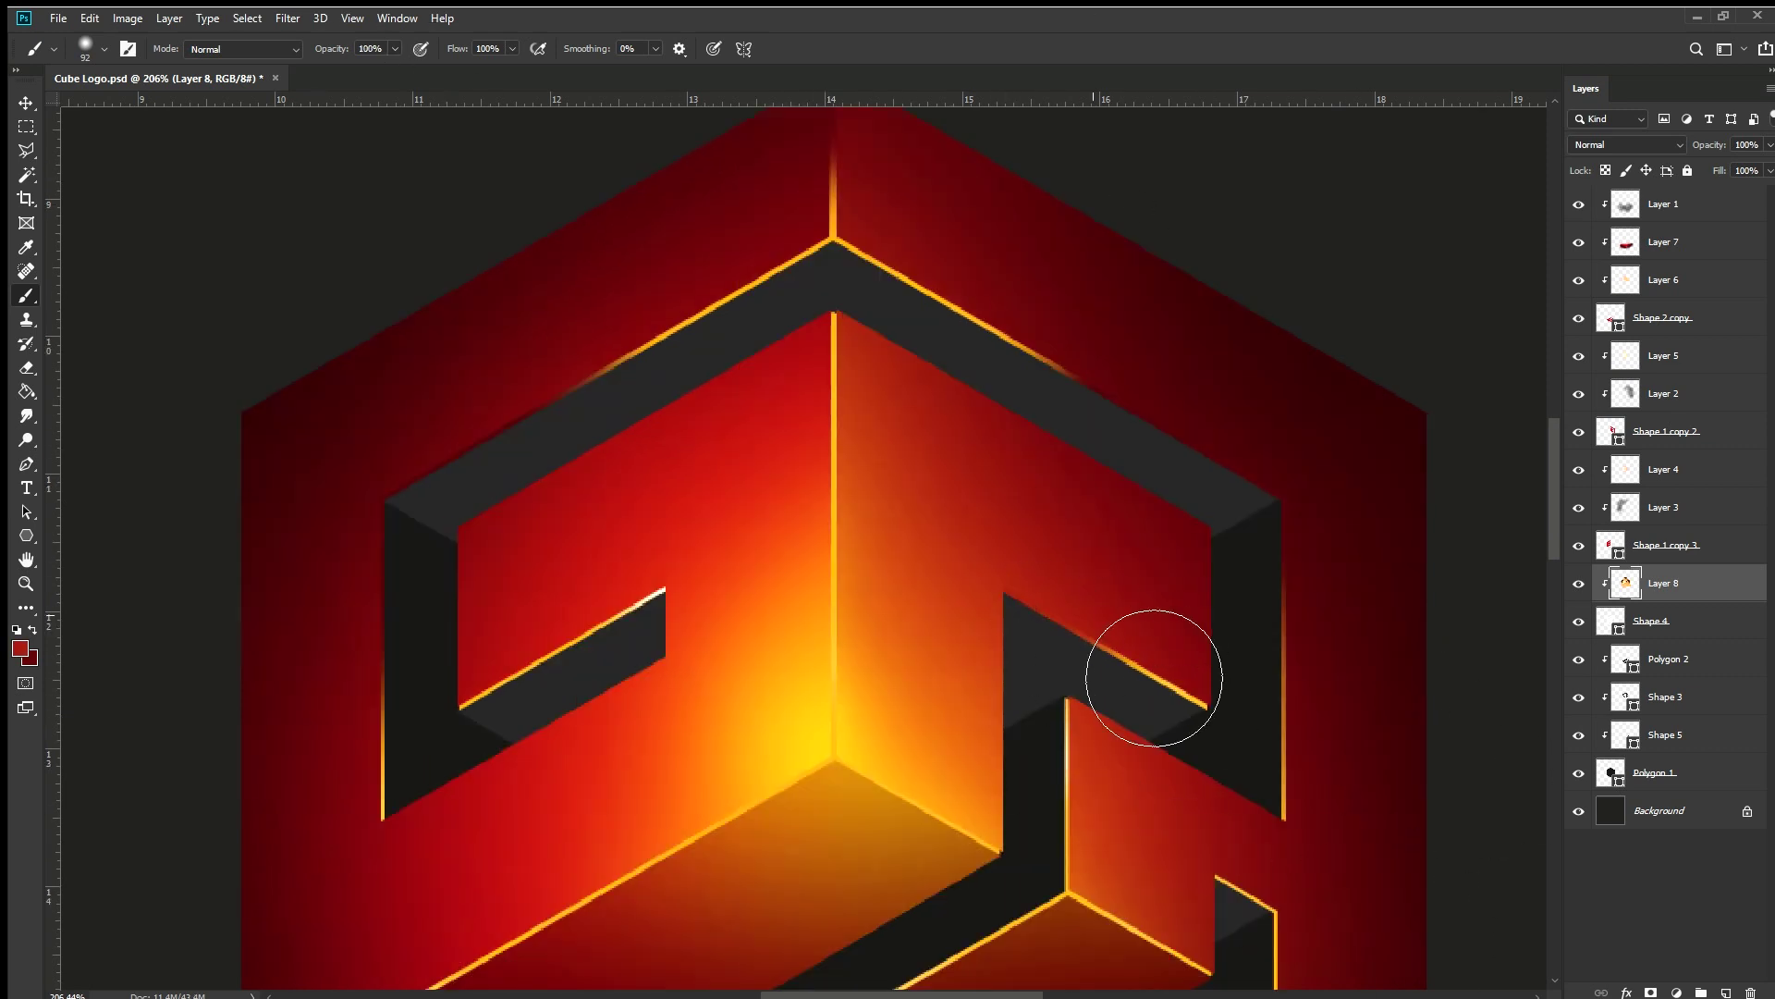
Sample a darker red and cover the lower-left yellow edge with it
alt+click(638, 223)
scroll(962, 554, up, 1)
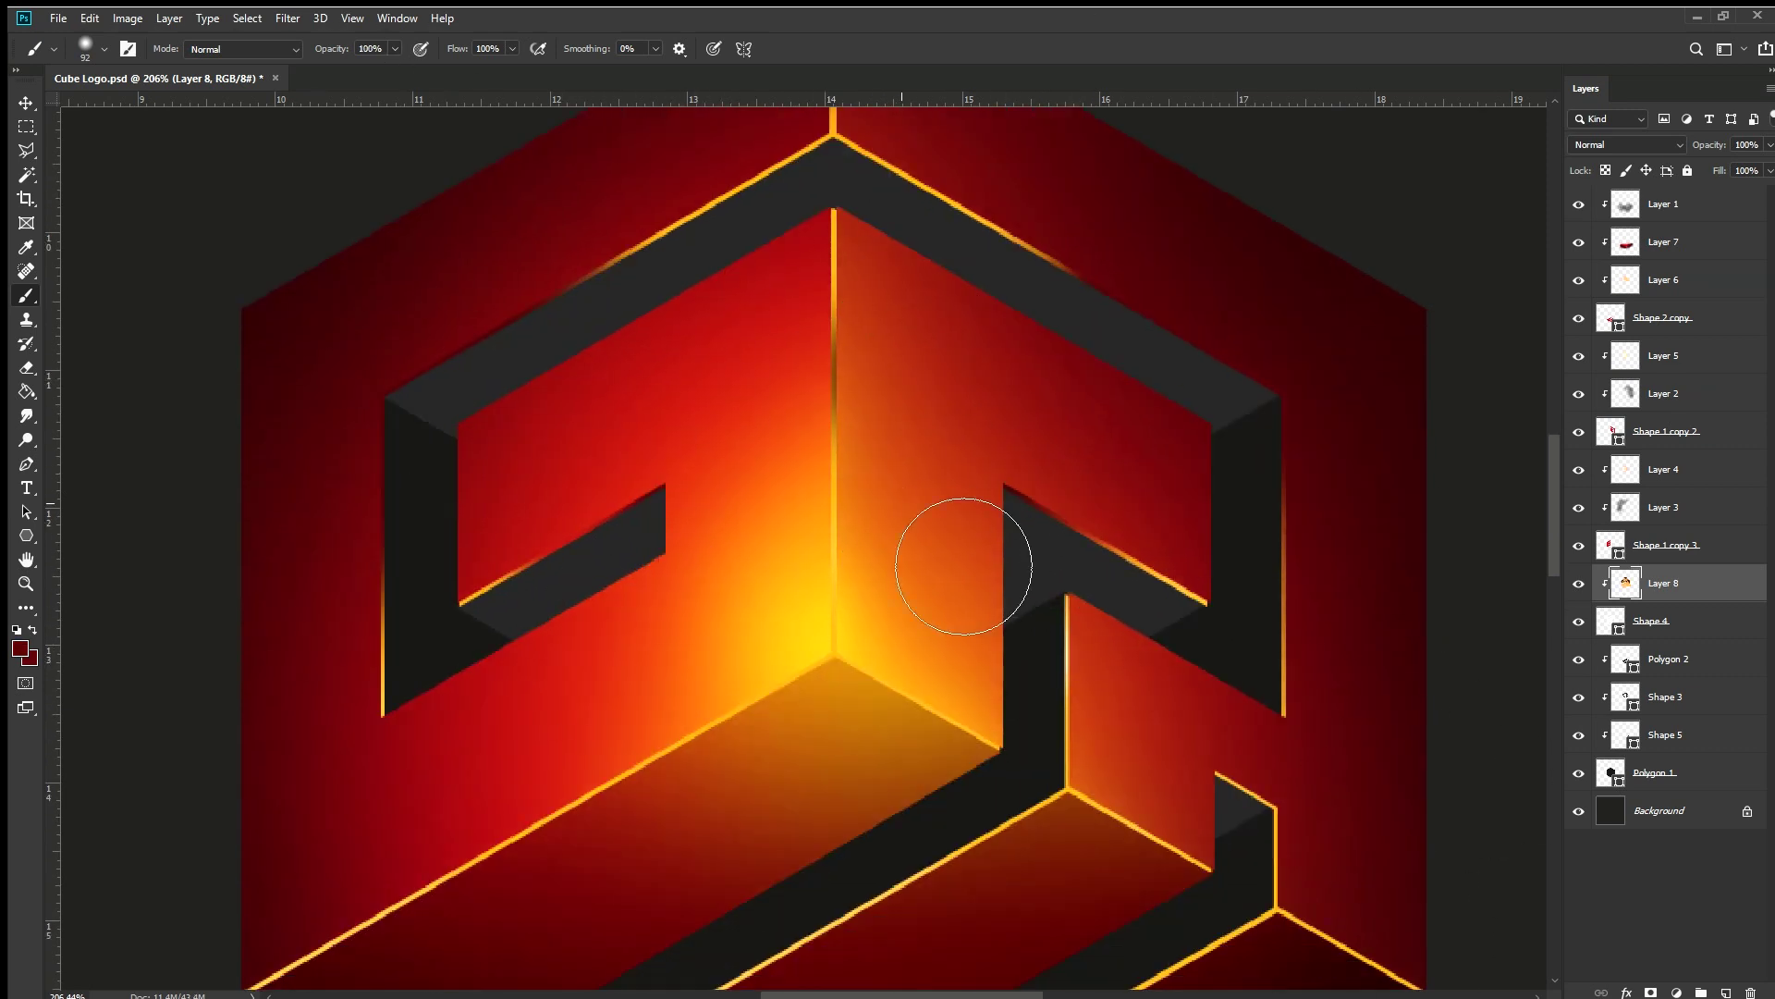
scroll(1221, 634, down, 2)
scroll(1316, 724, up, 2)
scroll(1466, 936, down, 2)
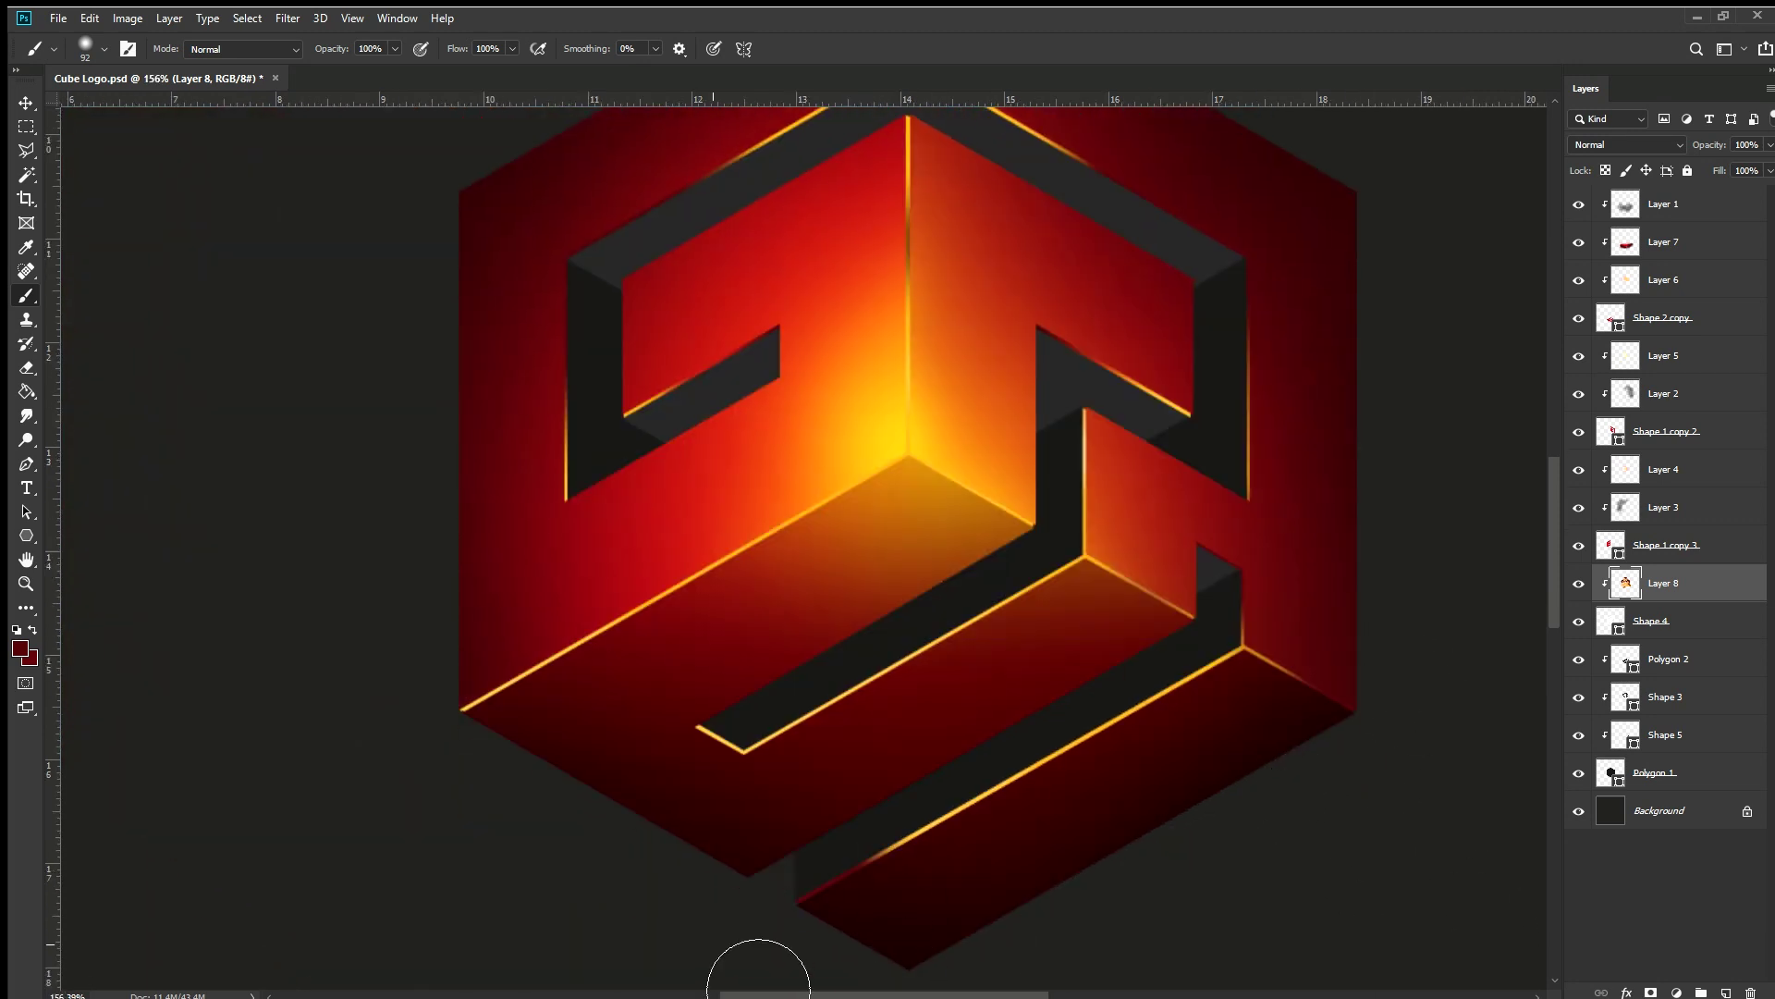
drag(638, 615, 518, 686)
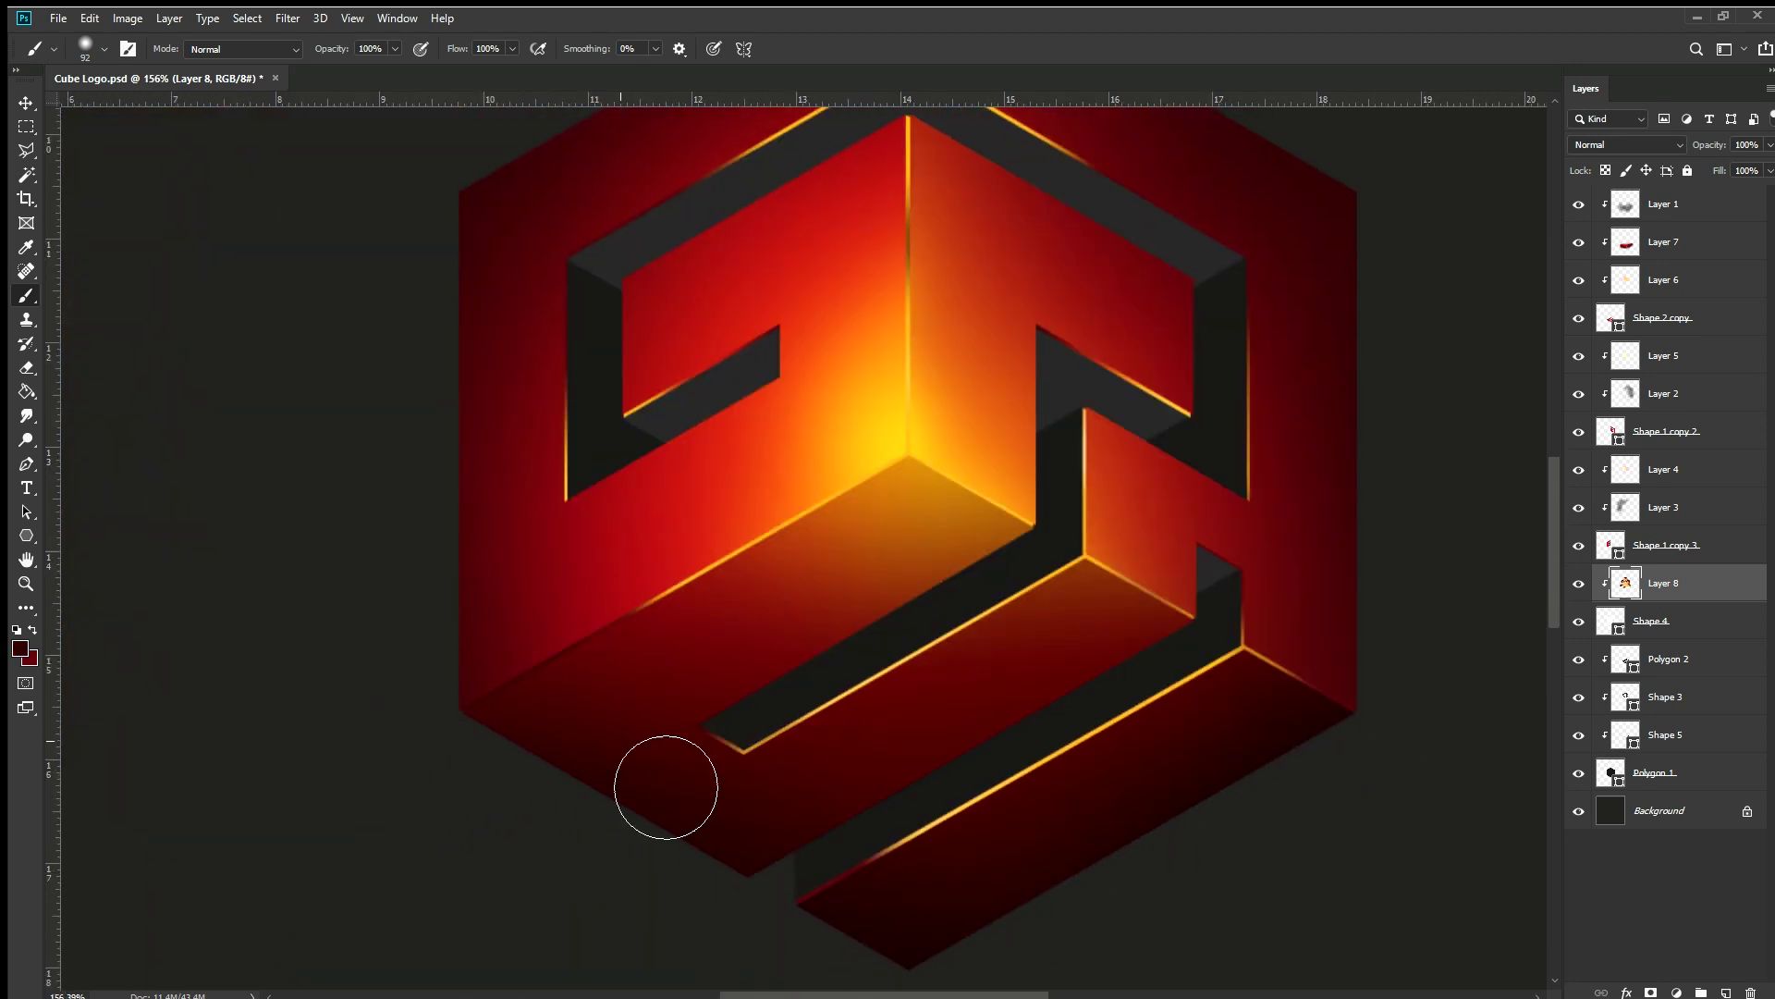
scroll(519, 438, up, 2)
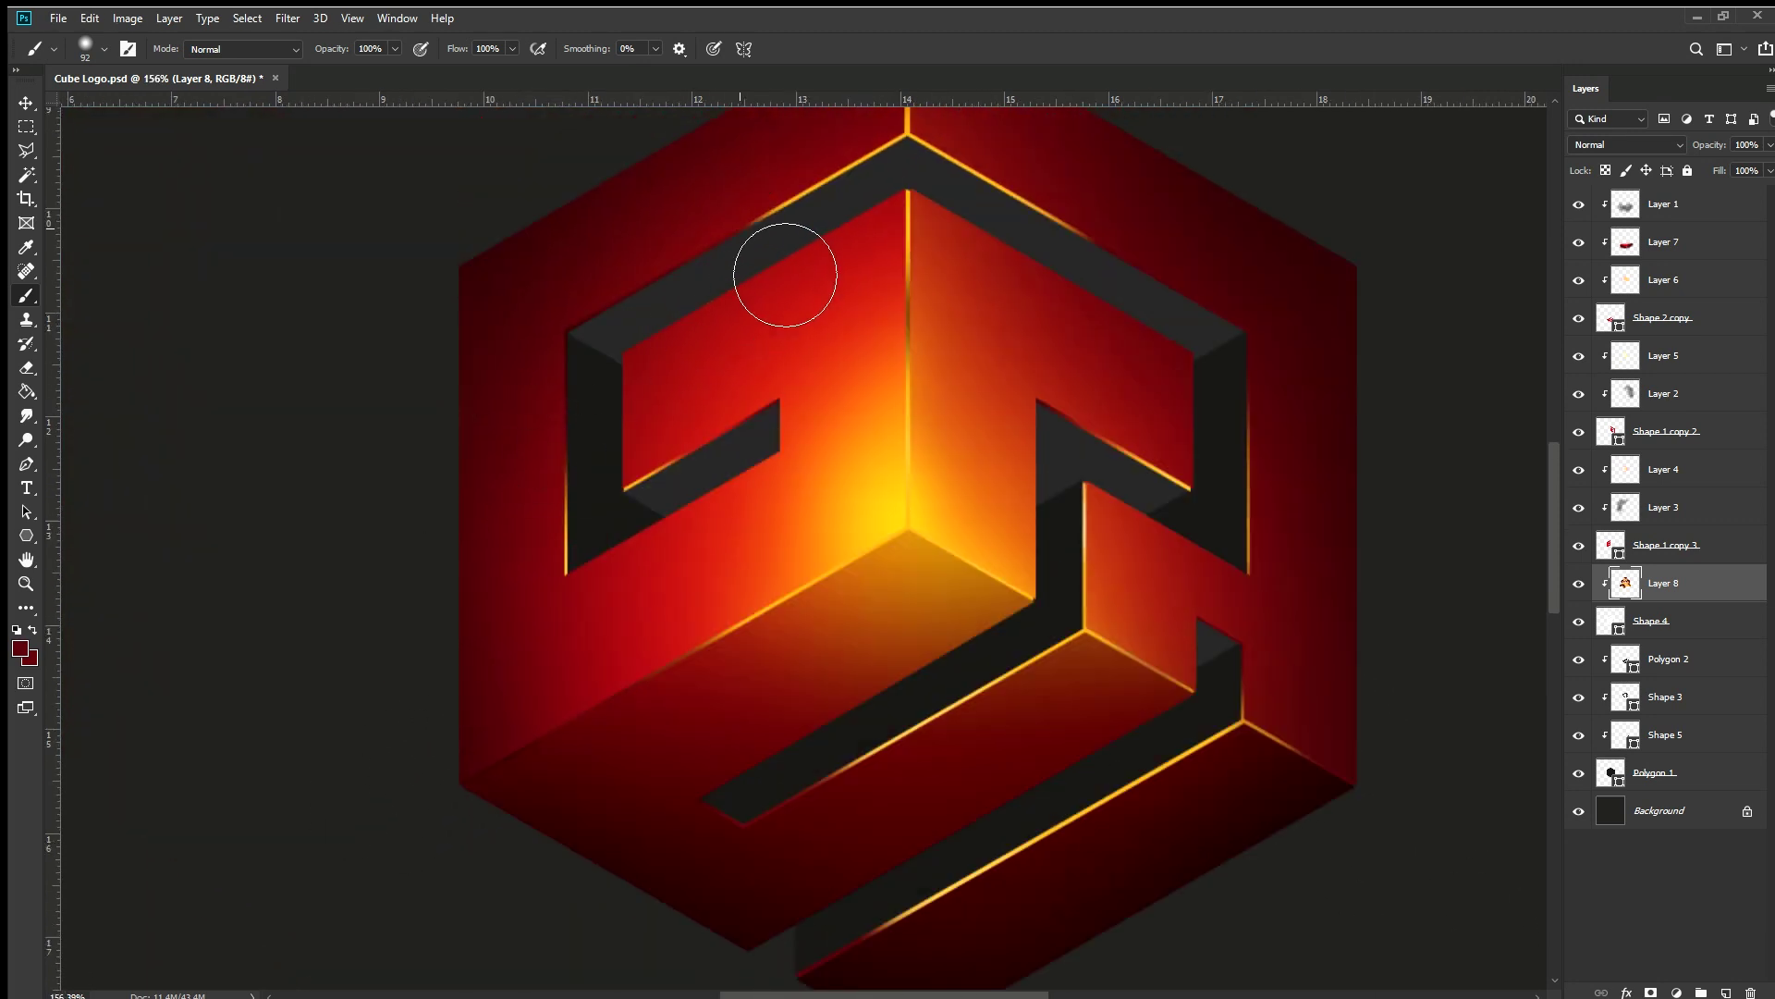
scroll(730, 536, down, 1)
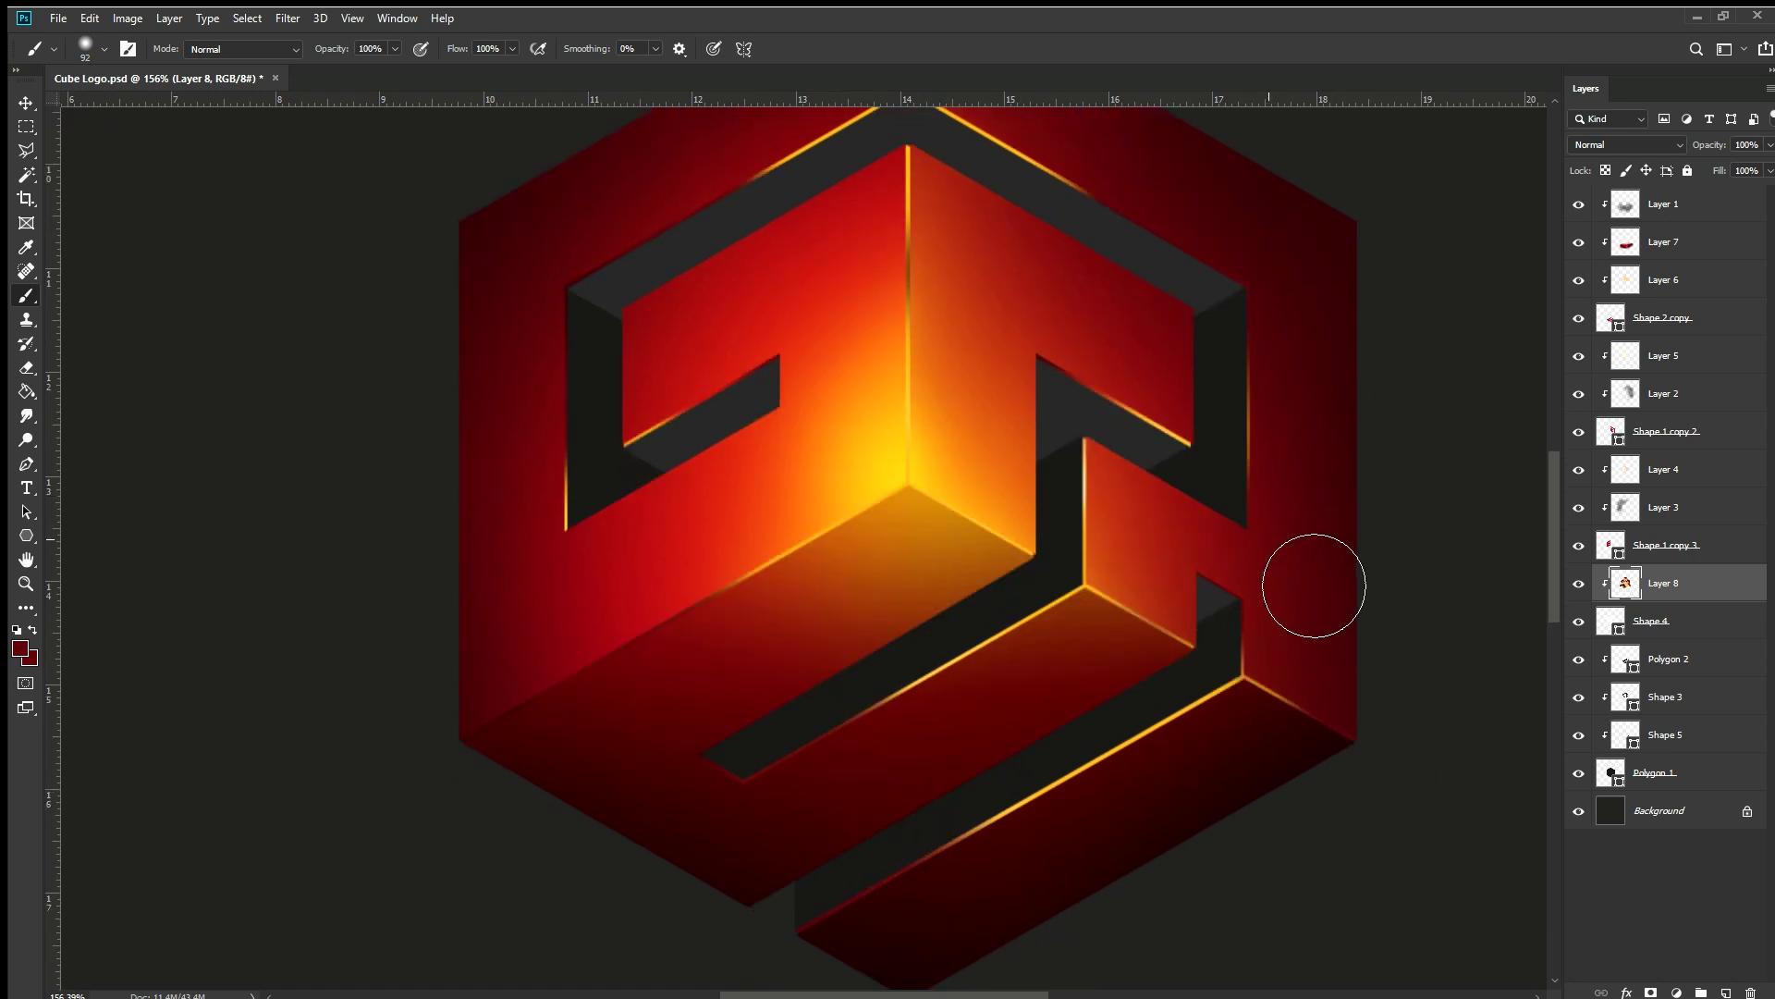
scroll(1162, 496, up, 2)
scroll(1109, 348, up, 1)
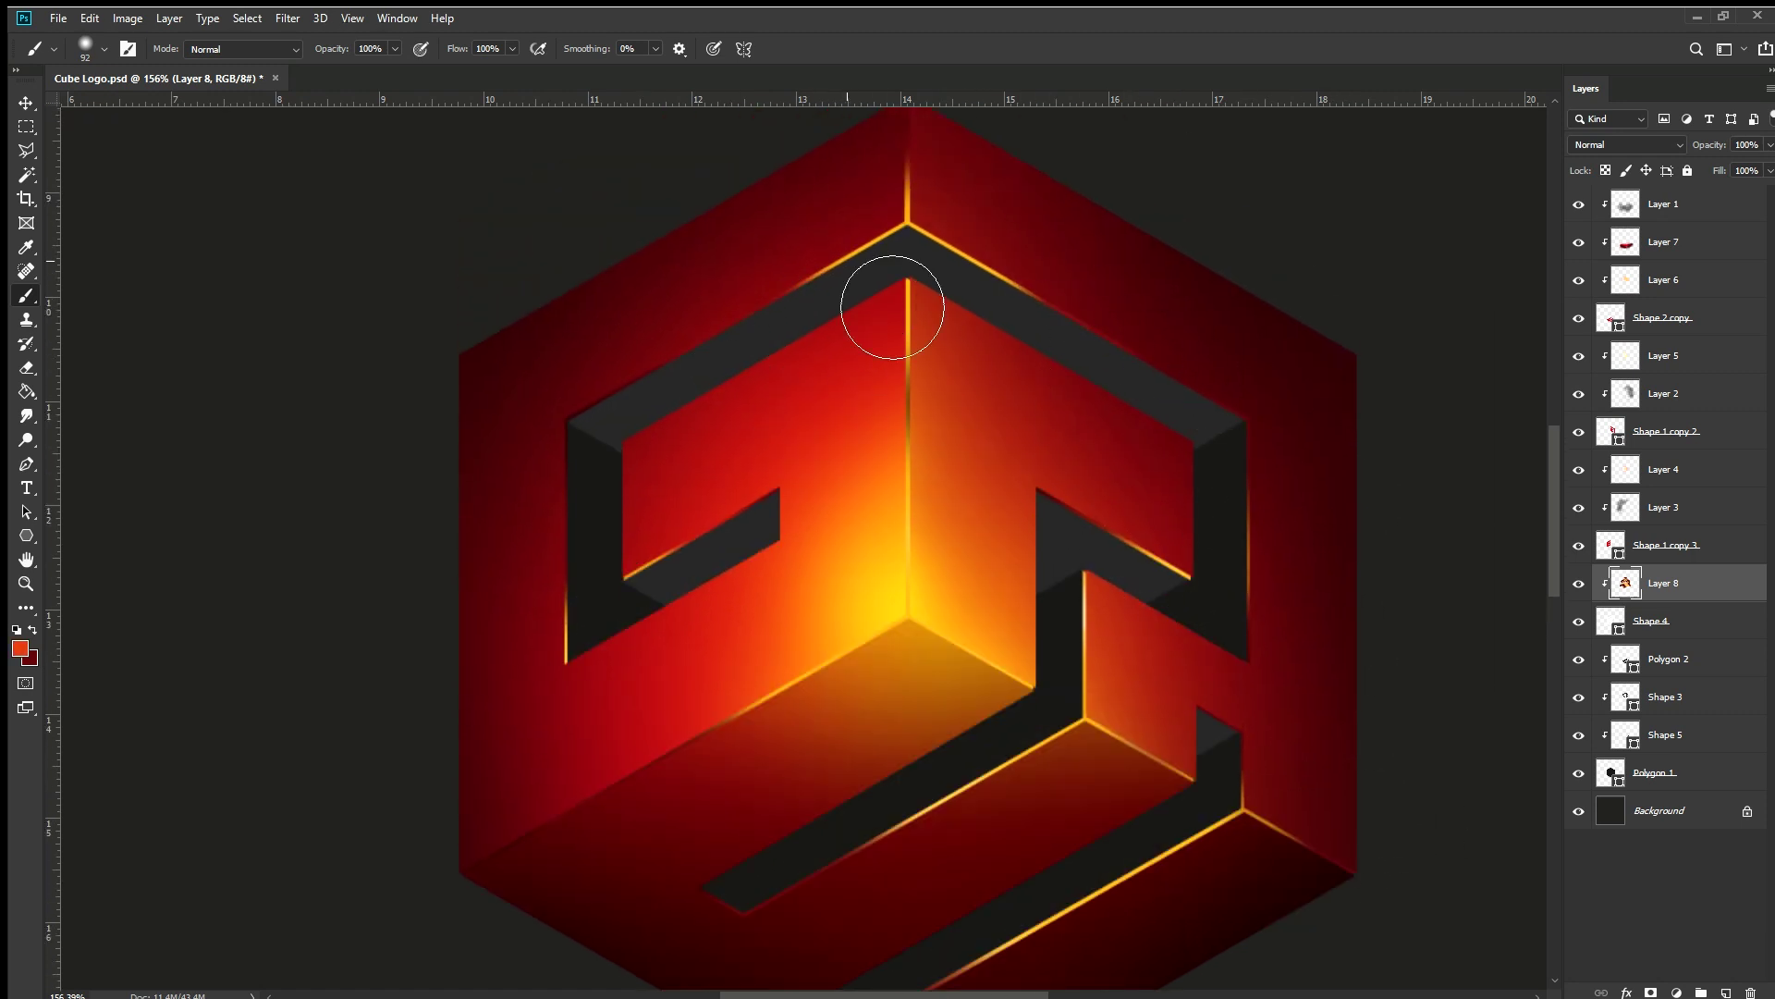
scroll(955, 260, up, 1)
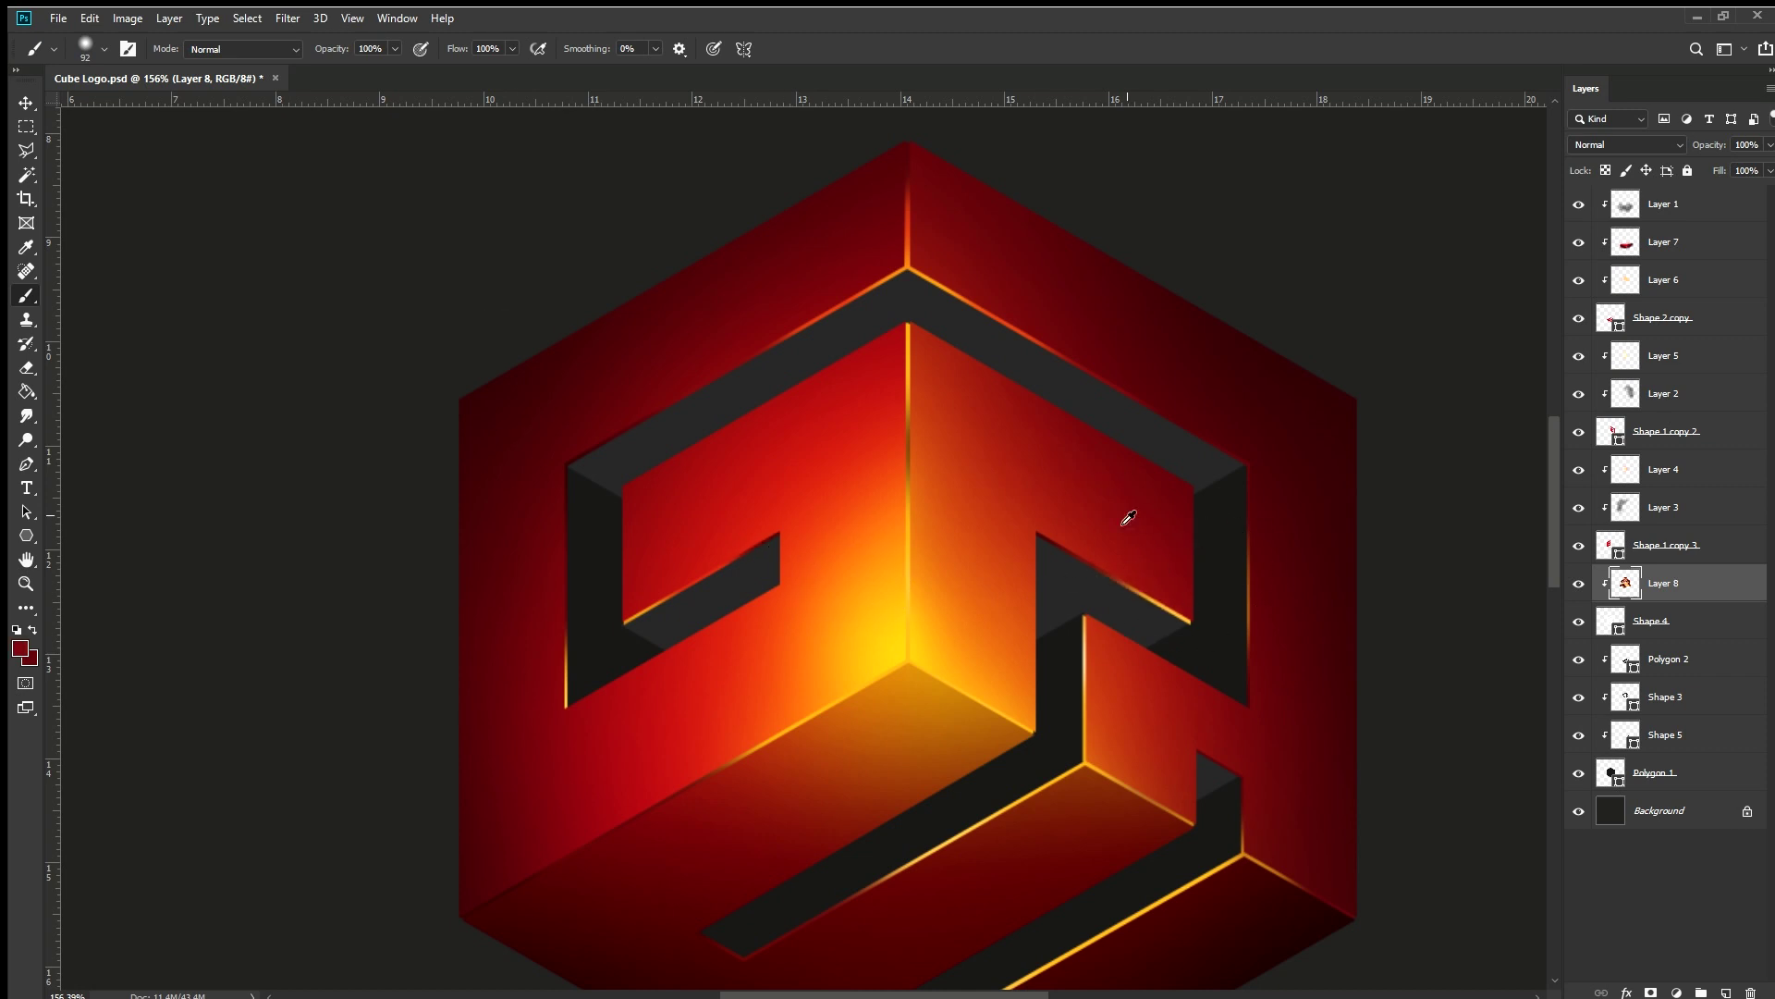
Reset the colours to black and white, with white as the painting colour
key(d)
key(x)
scroll(648, 518, up, 3)
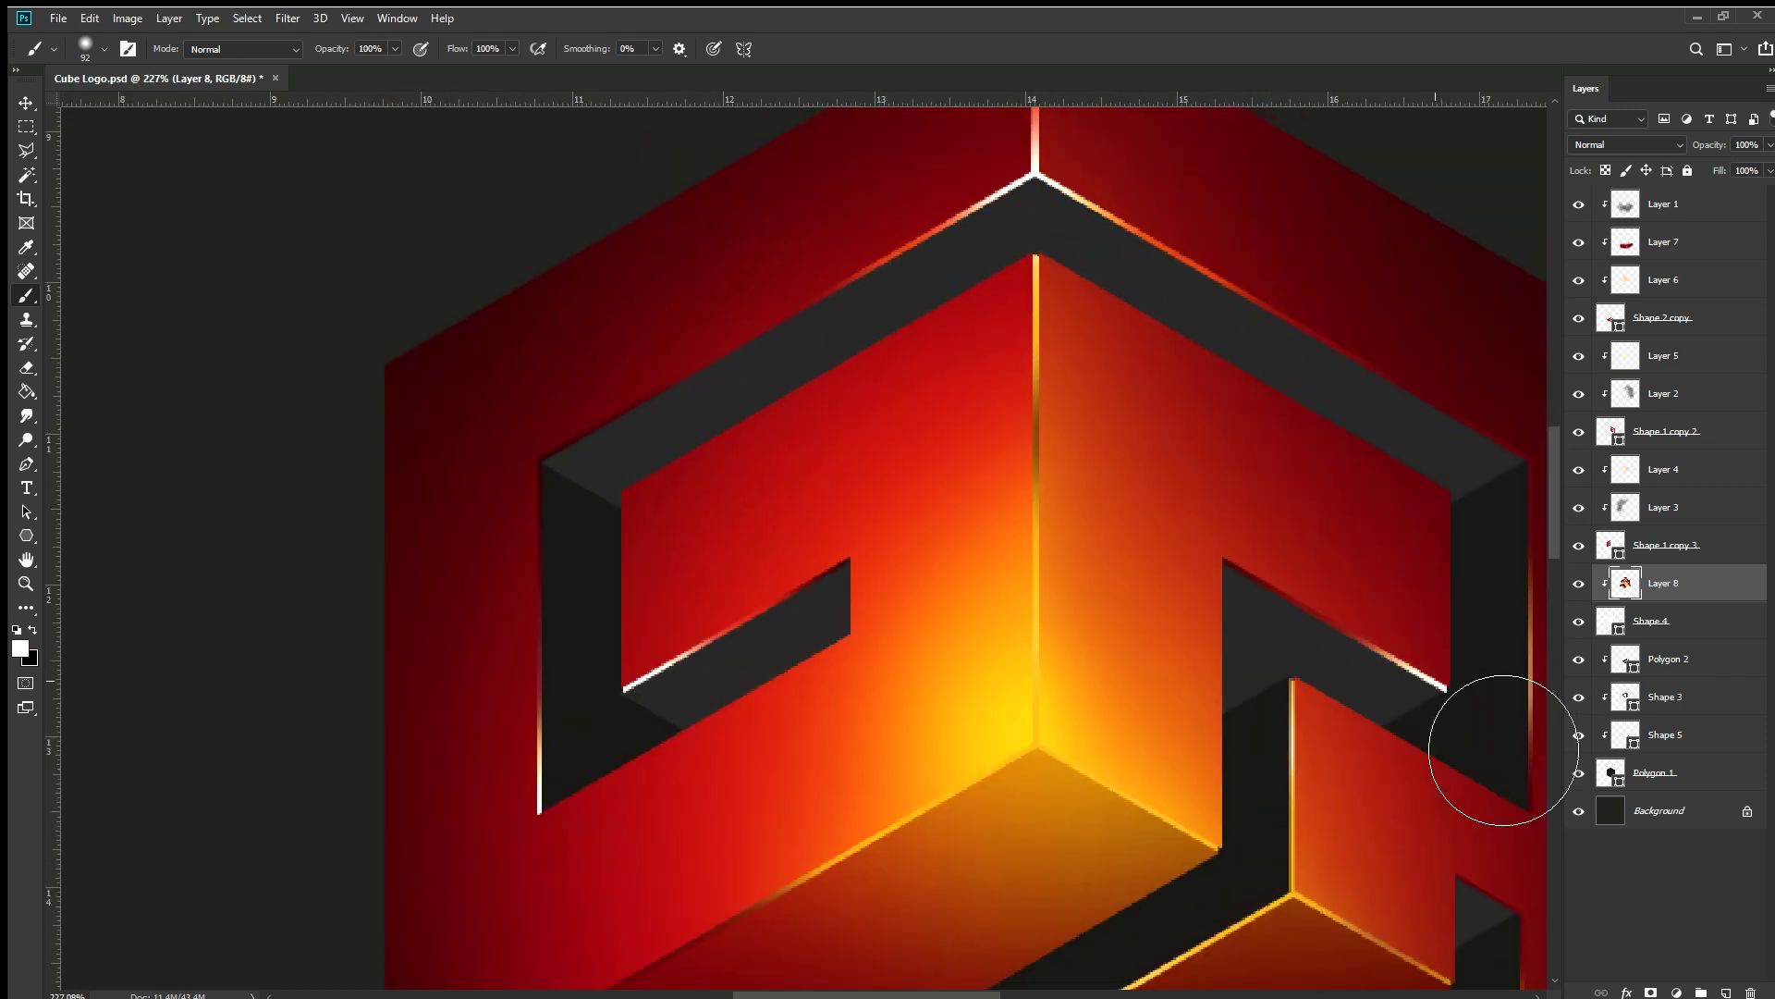
scroll(1260, 792, down, 2)
scroll(1486, 753, down, 1)
scroll(1320, 815, down, 2)
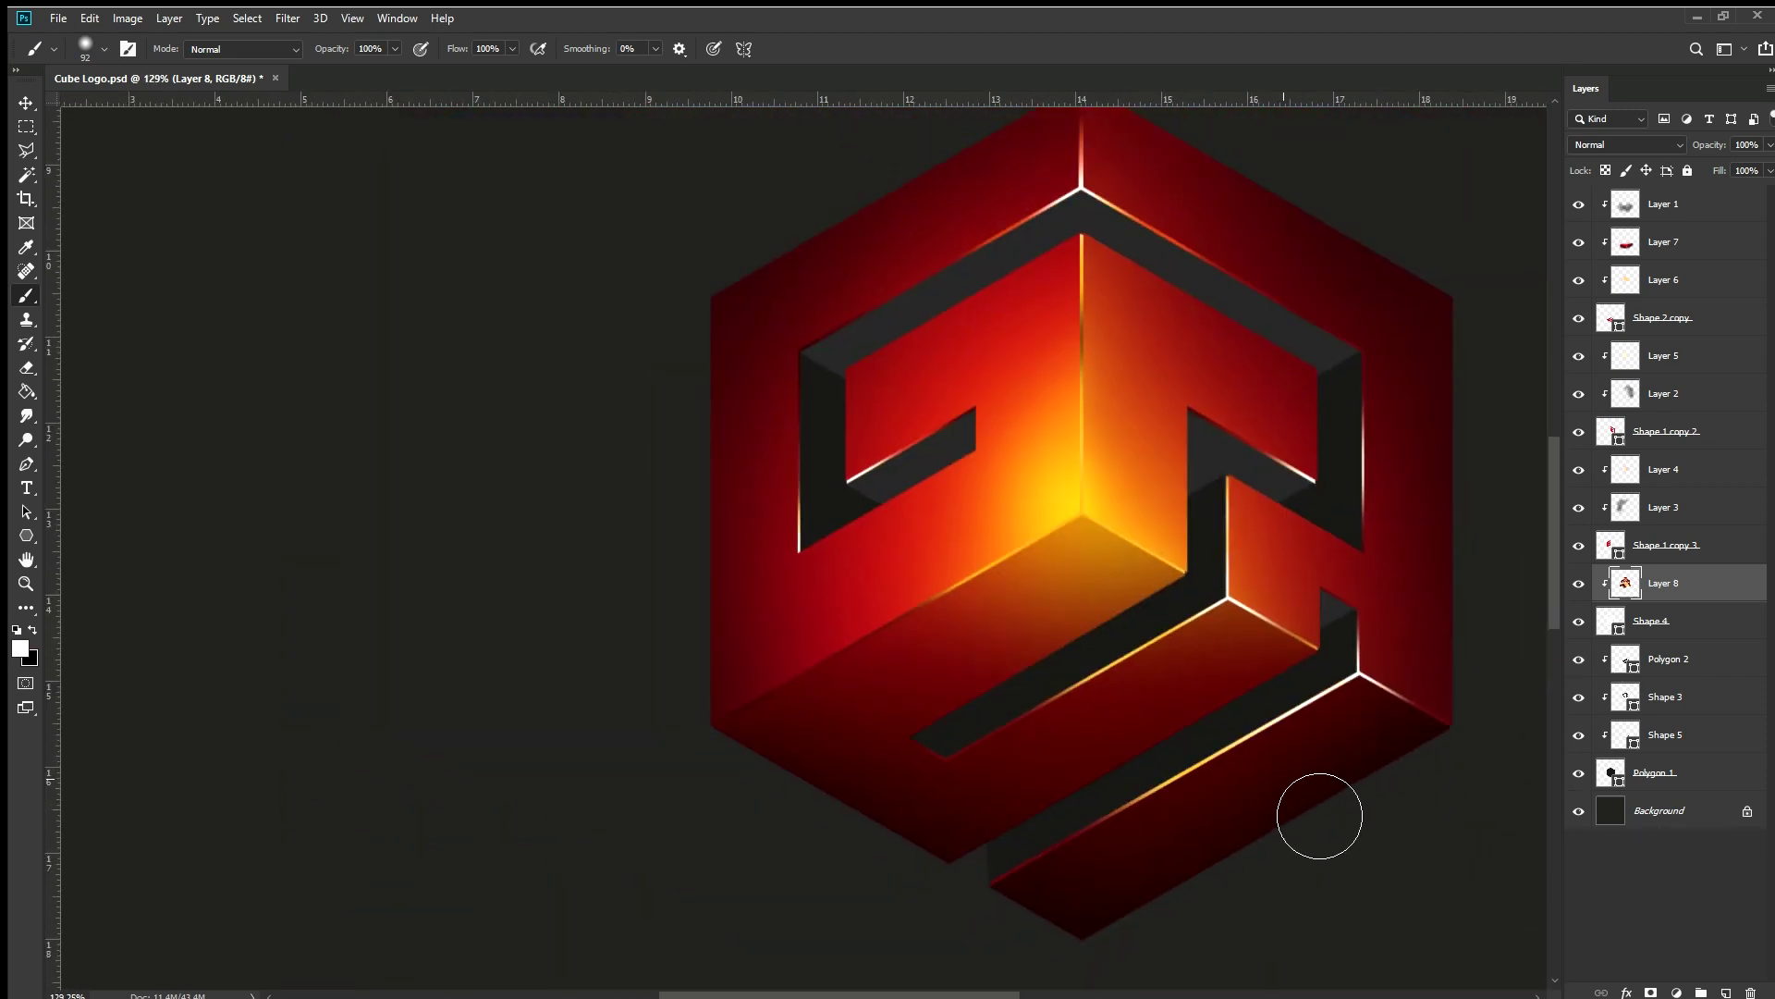
scroll(955, 640, up, 2)
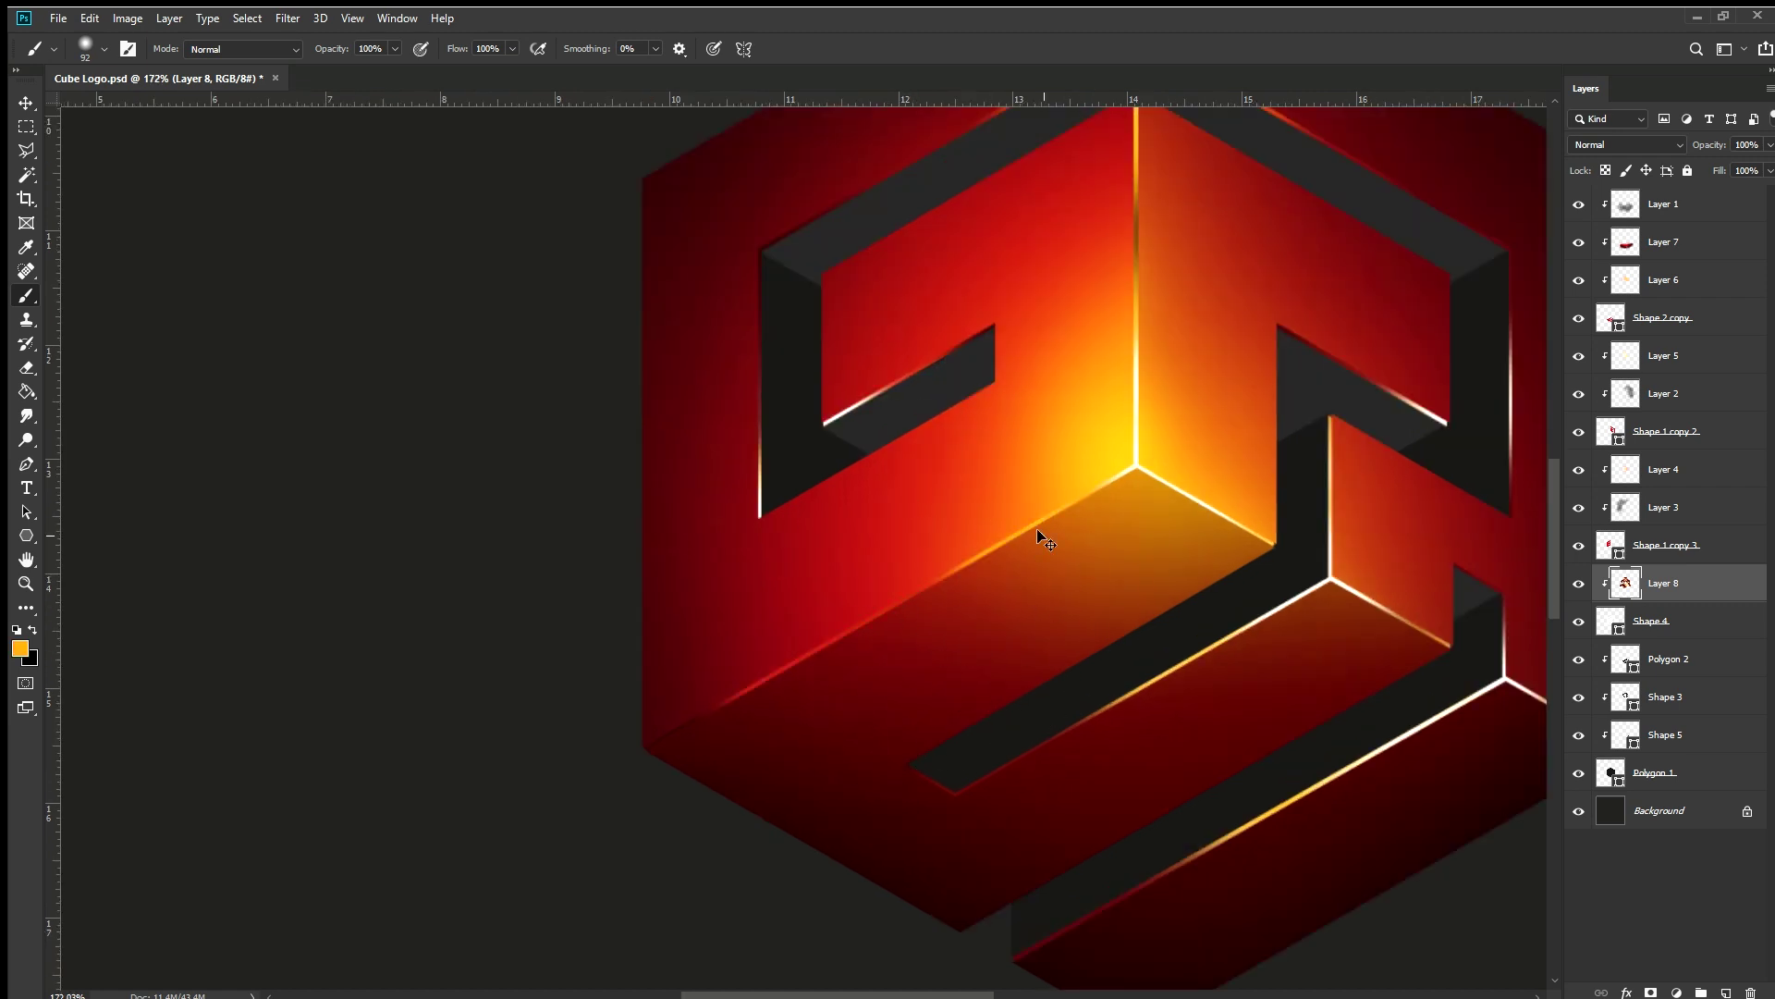
Sample dark red and orange from the cube, zooming in and out to check the shading
alt+click(971, 753)
scroll(1225, 678, right, 2)
scroll(1305, 566, up, 4)
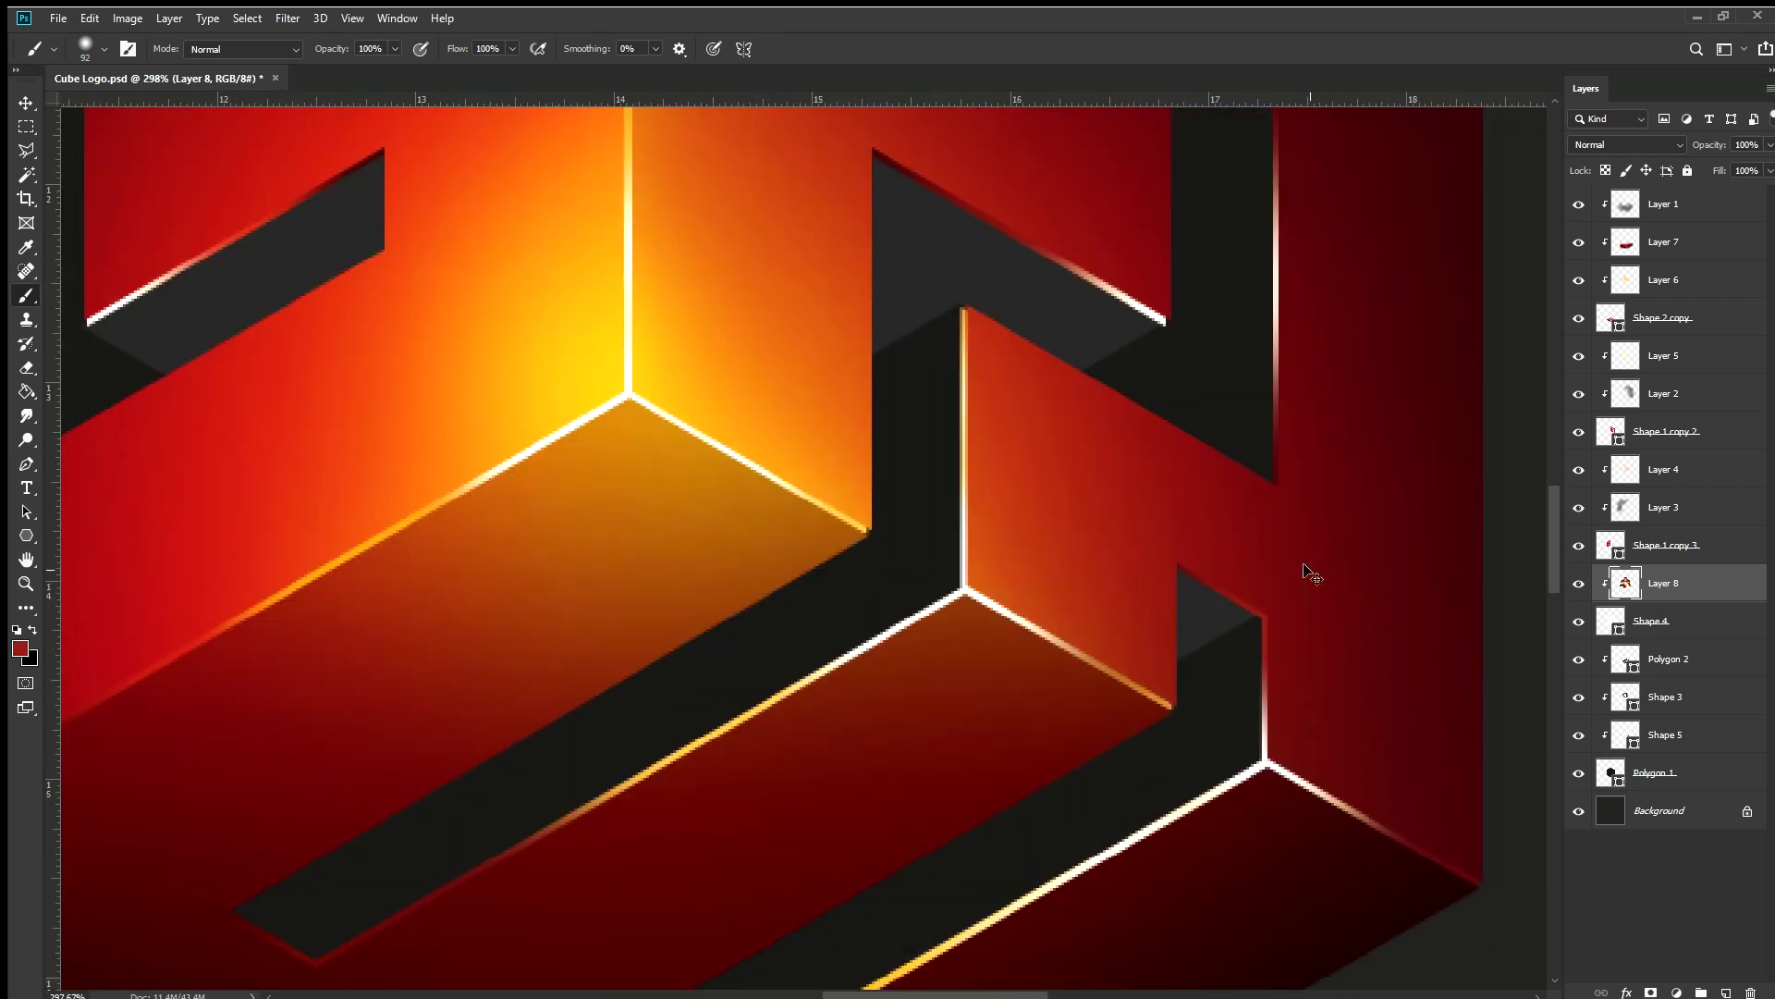
alt+click(742, 364)
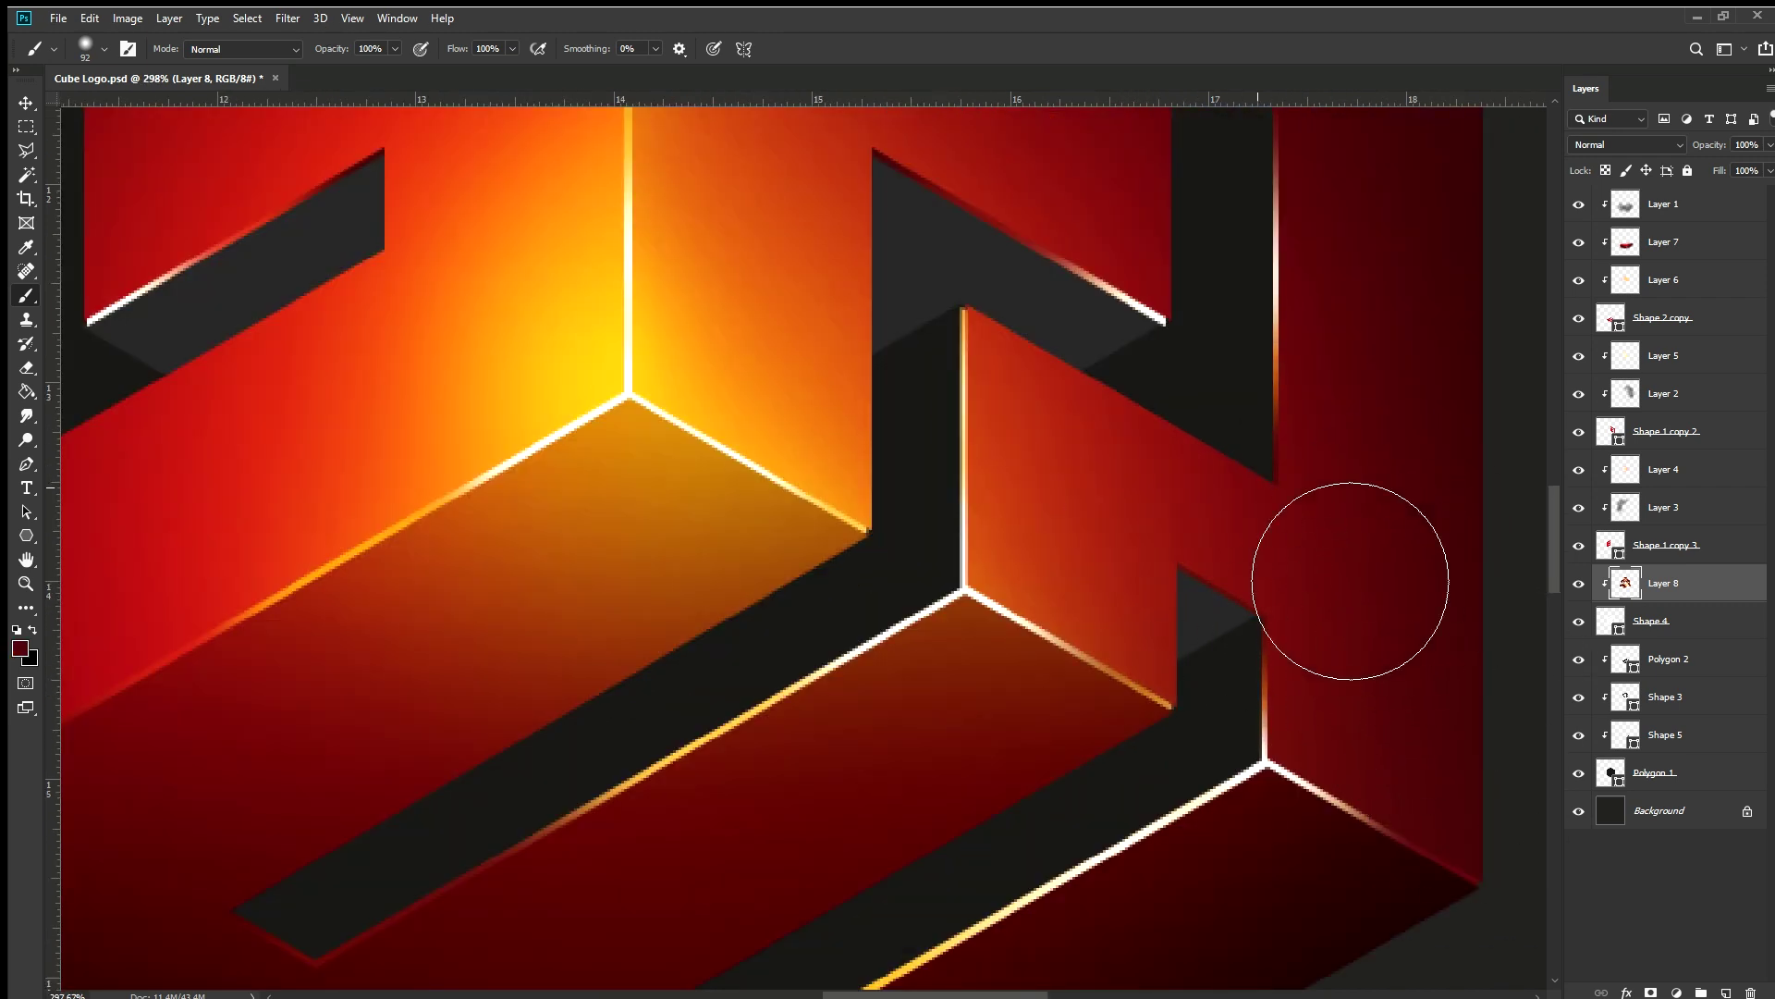
scroll(1350, 580, down, 5)
scroll(1011, 329, up, 5)
scroll(1101, 413, down, 3)
scroll(1046, 534, up, 3)
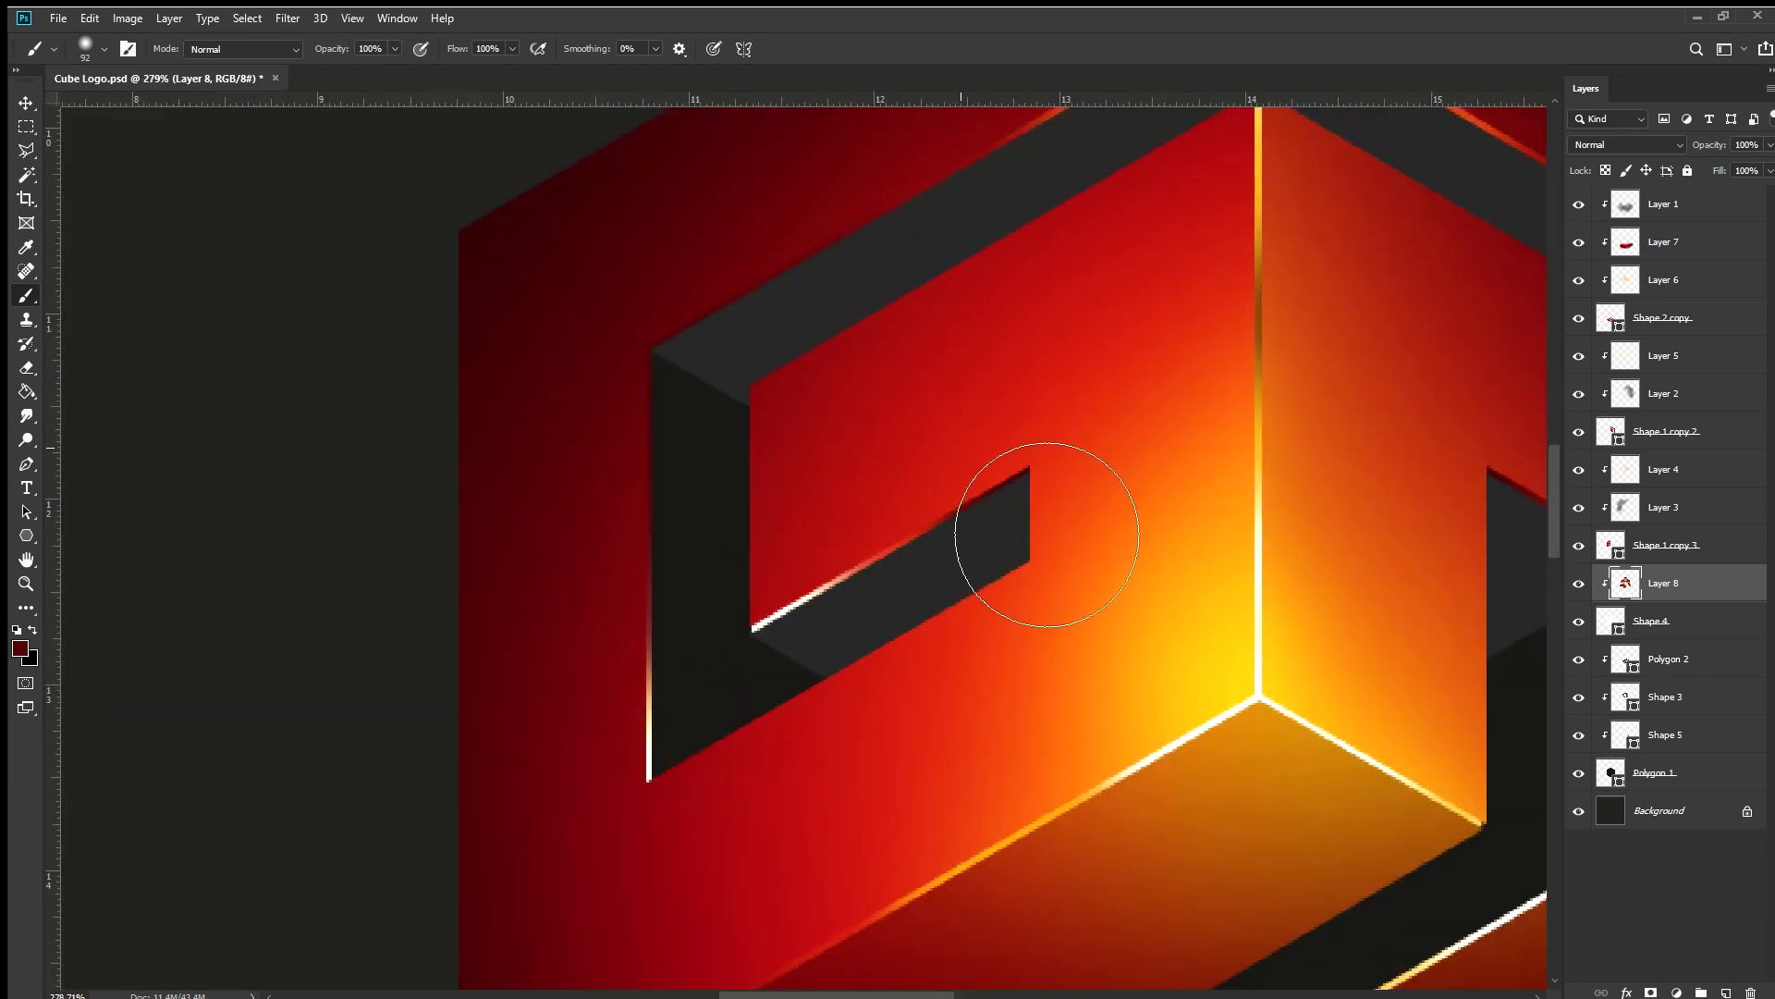
scroll(1146, 425, down, 5)
scroll(1138, 527, up, 1)
scroll(674, 642, up, 3)
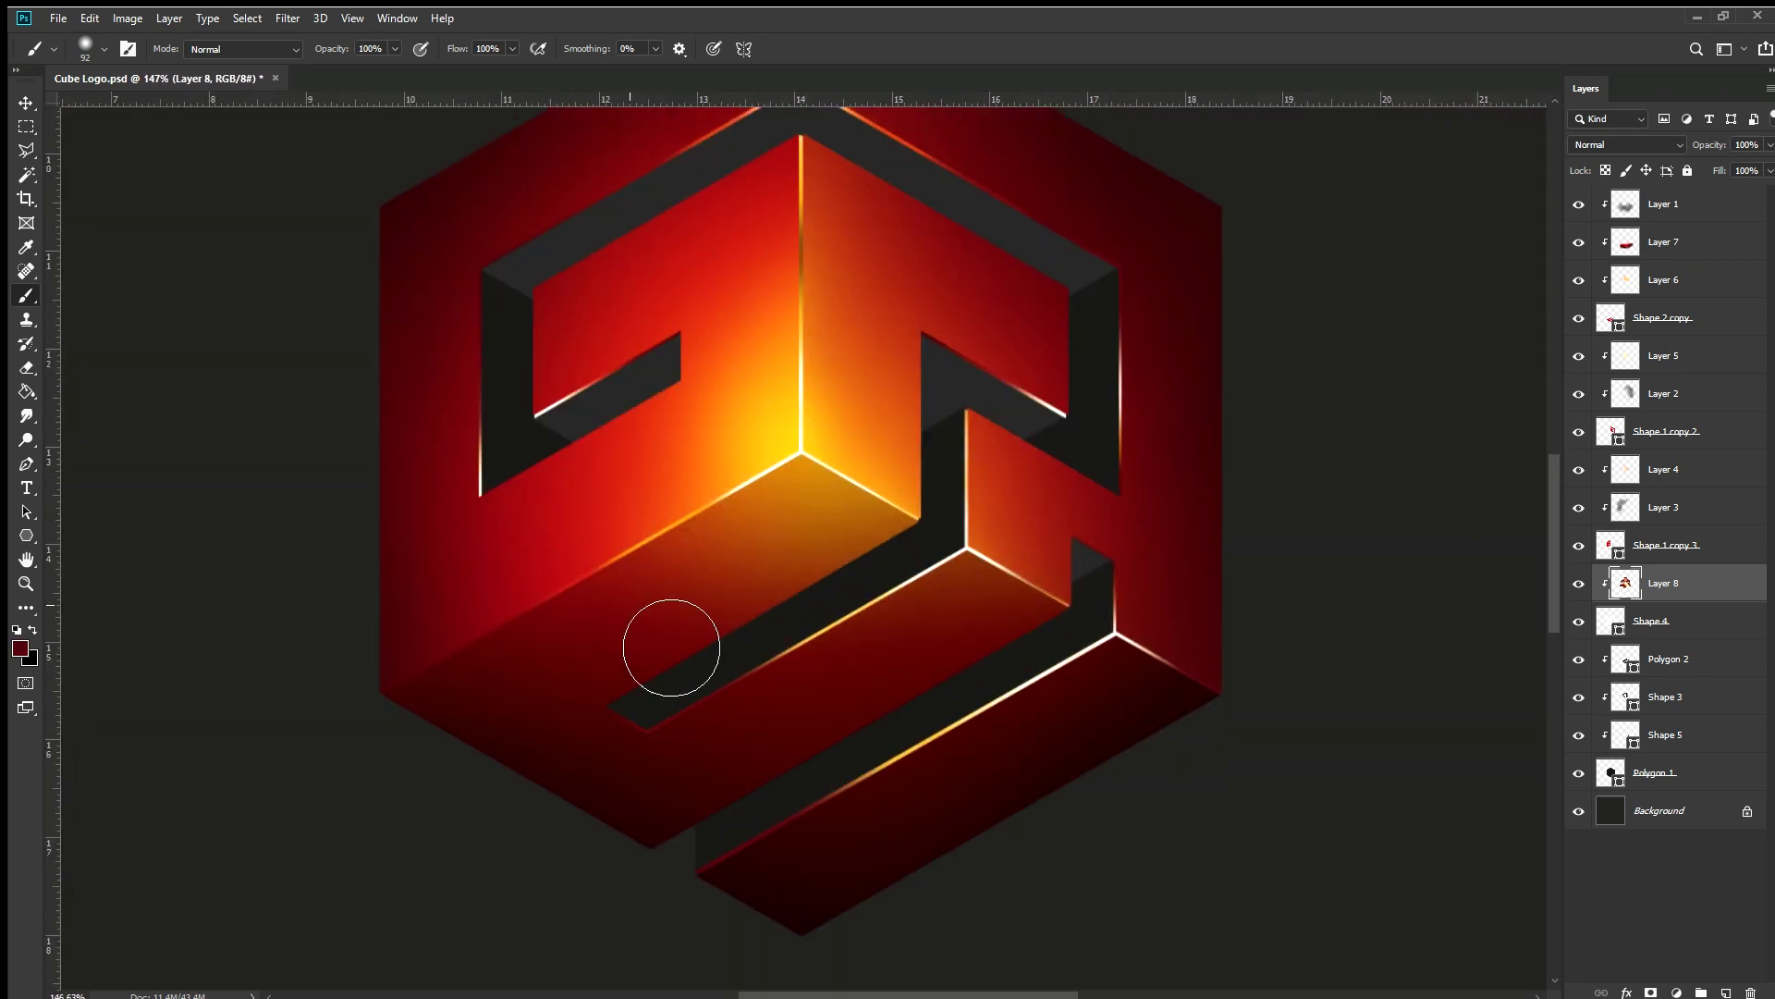
scroll(1086, 545, down, 4)
scroll(1081, 548, down, 3)
scroll(980, 582, up, 3)
Add a new layer, undo the stray red stroke, and set a larger black/white brush at 35% opacity
click(1669, 658)
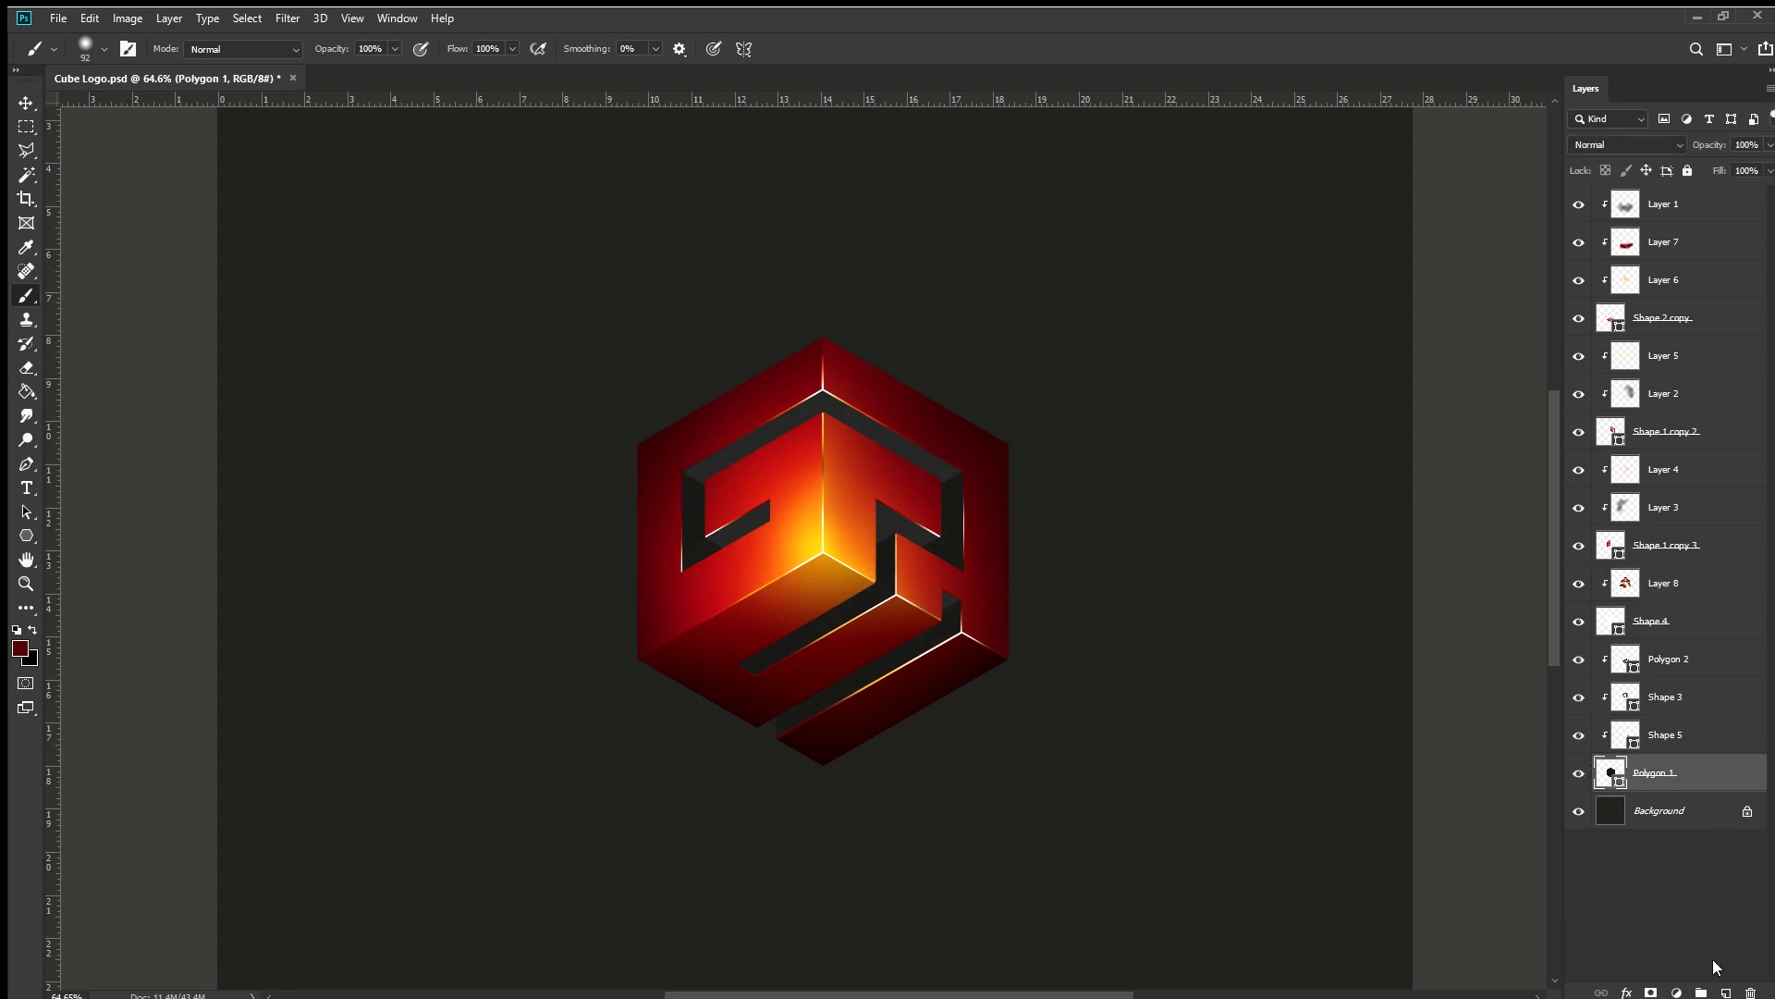
click(1725, 992)
scroll(1050, 387, up, 2)
key(ctrl+z)
key(d)
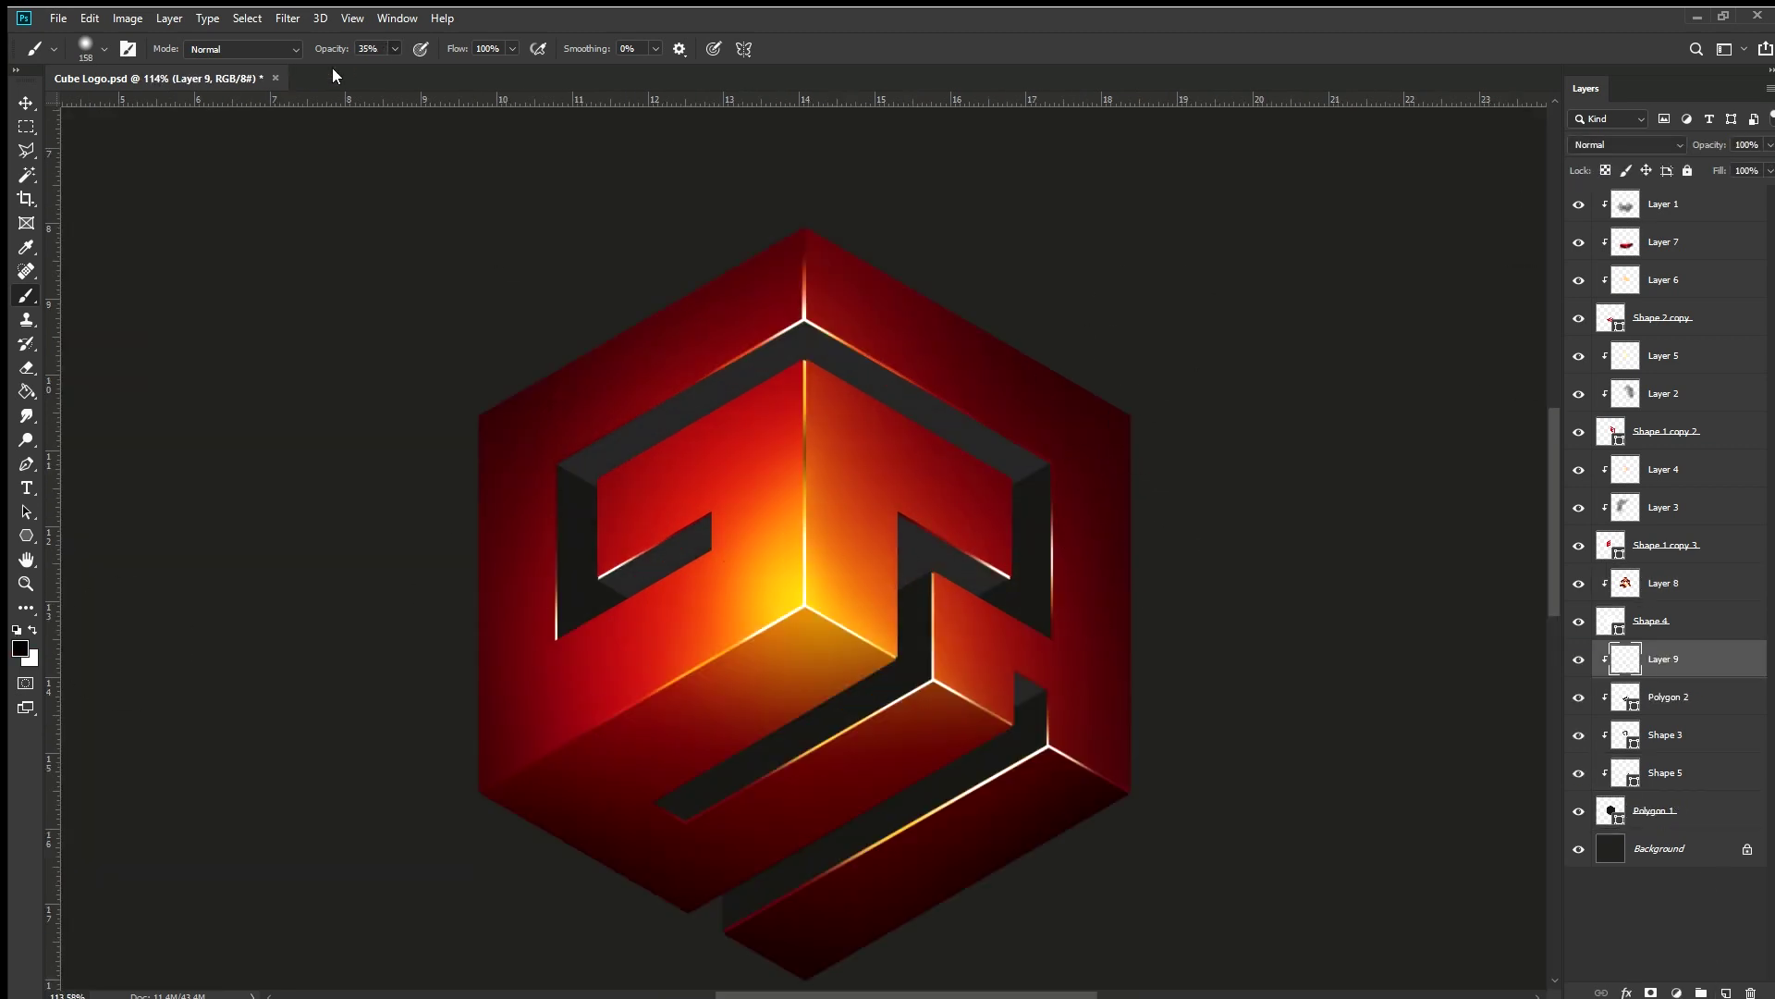
key(3)
key(5)
key(bracketright)
key(bracketright)
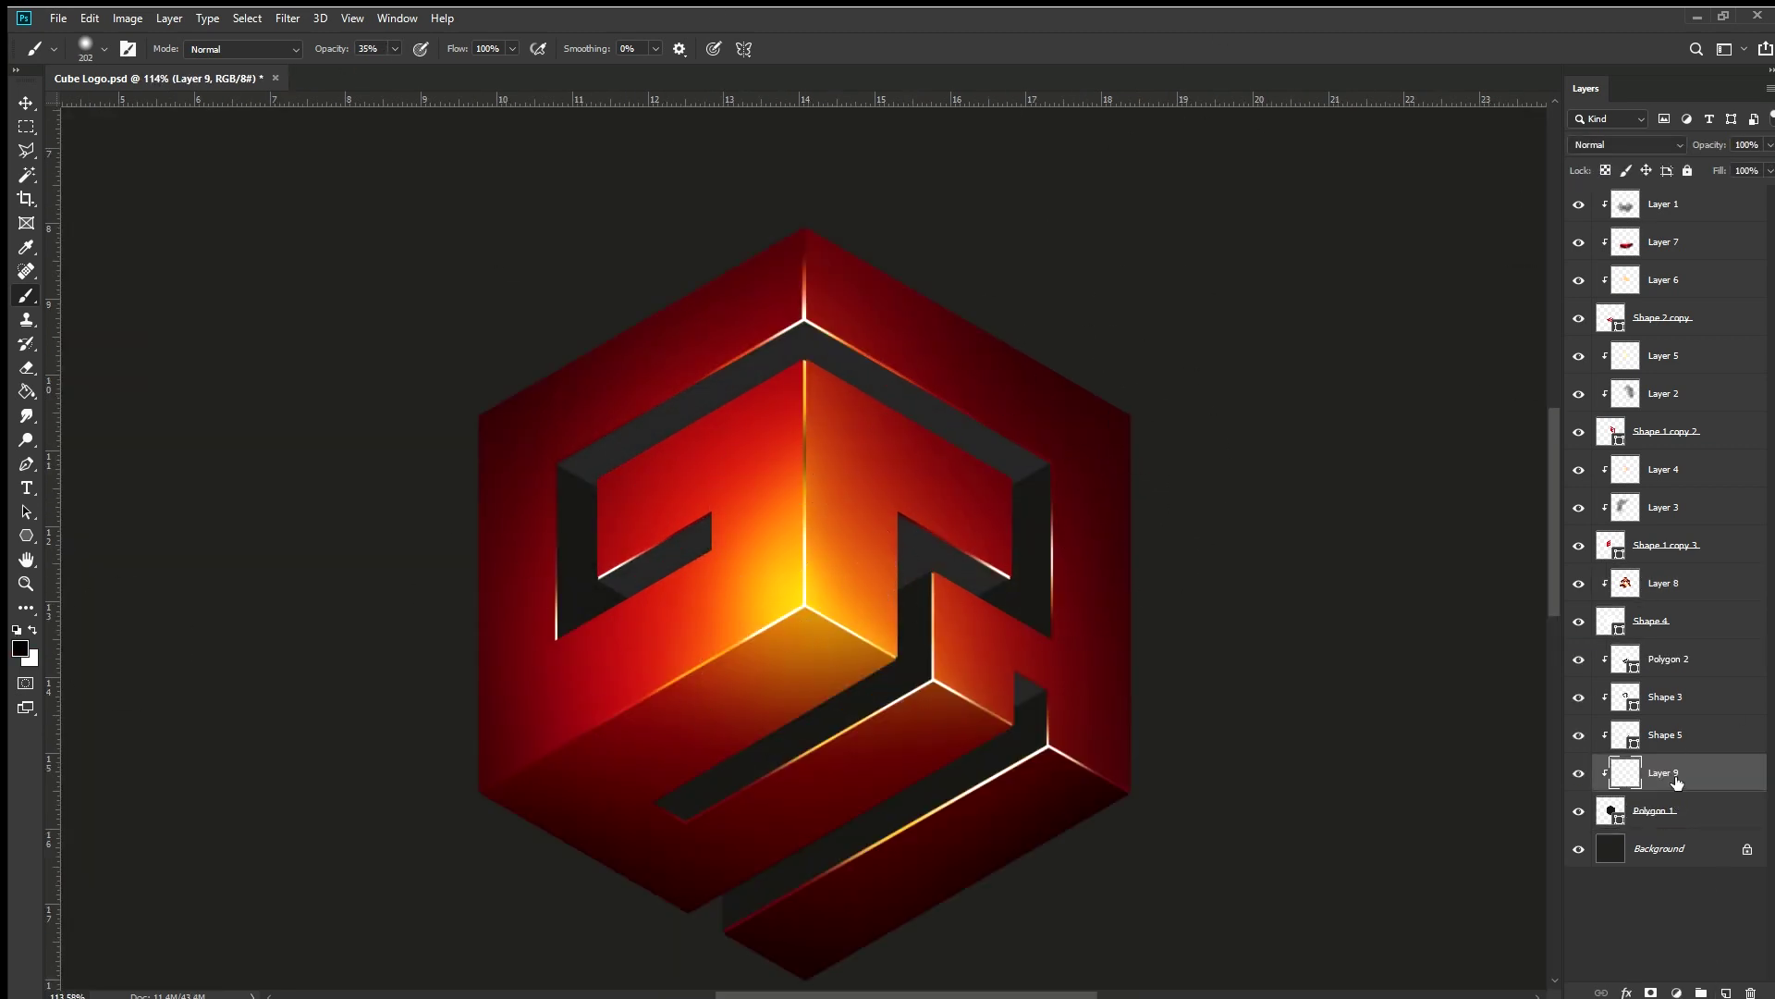
Move the new layer above Polygon 2 and paint grey-white highlights along the black channels
drag(654, 536, 885, 576)
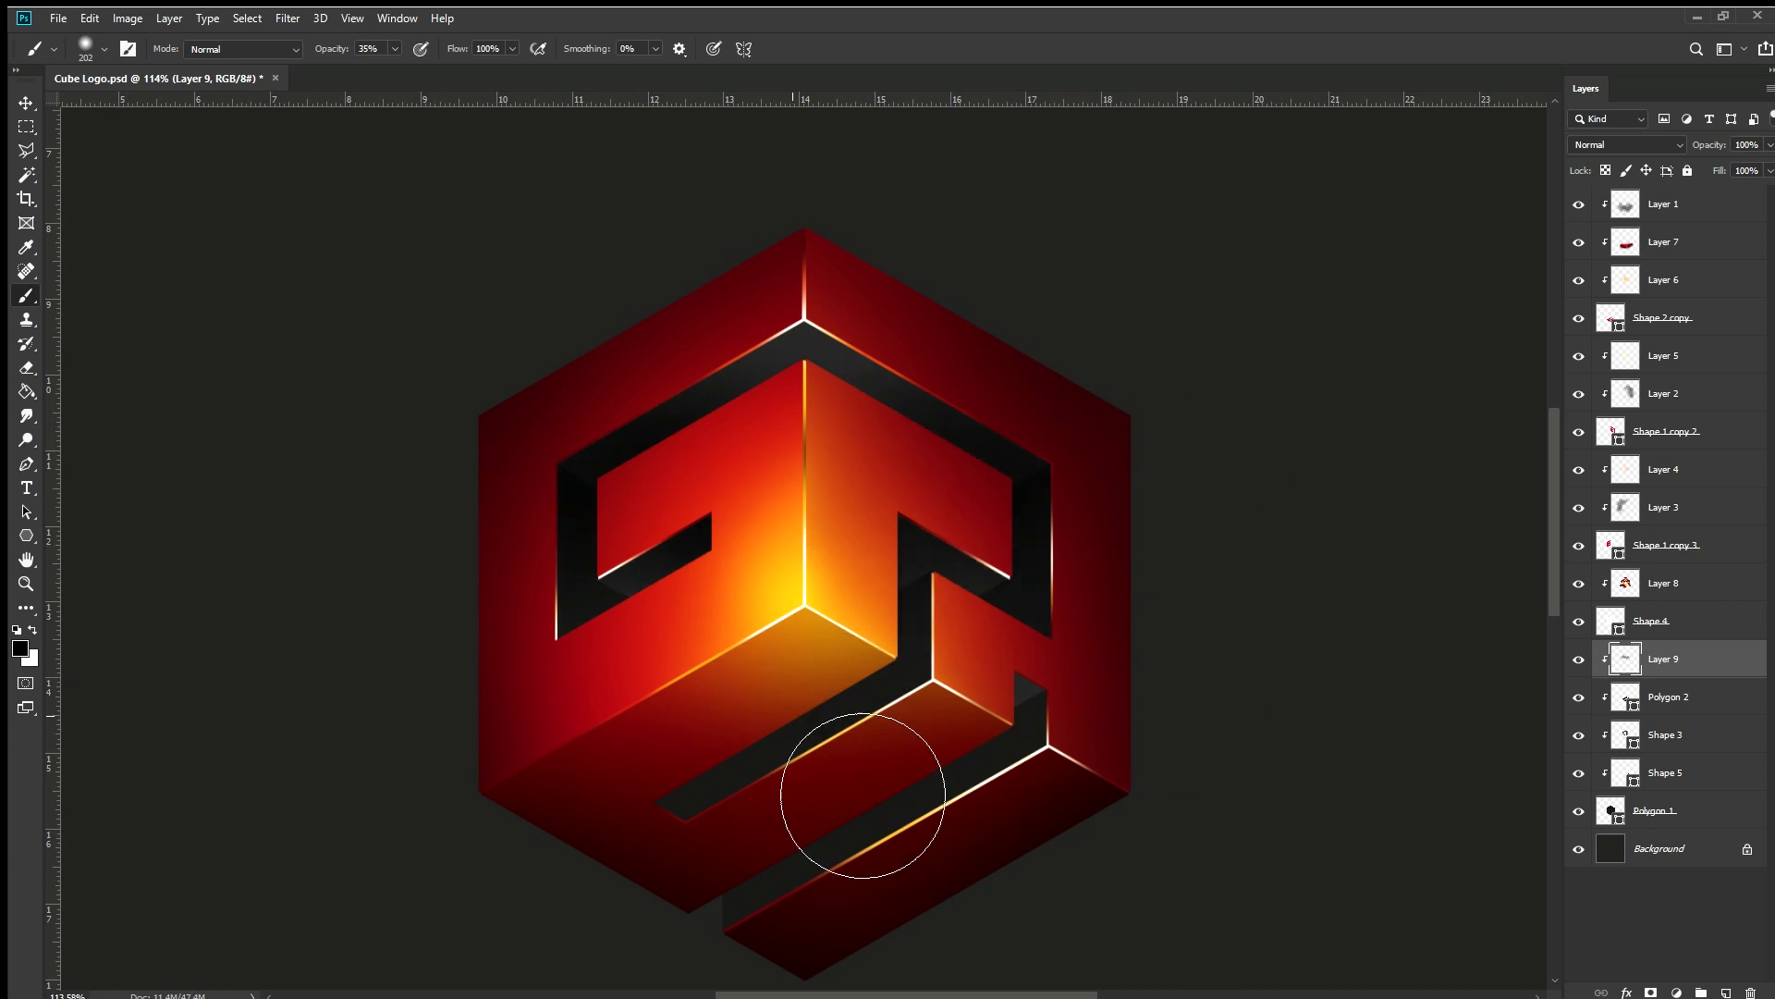
drag(862, 795, 772, 952)
mouse_move(657, 771)
mouse_down()
mouse_move(1150, 714)
mouse_move(1051, 682)
mouse_up()
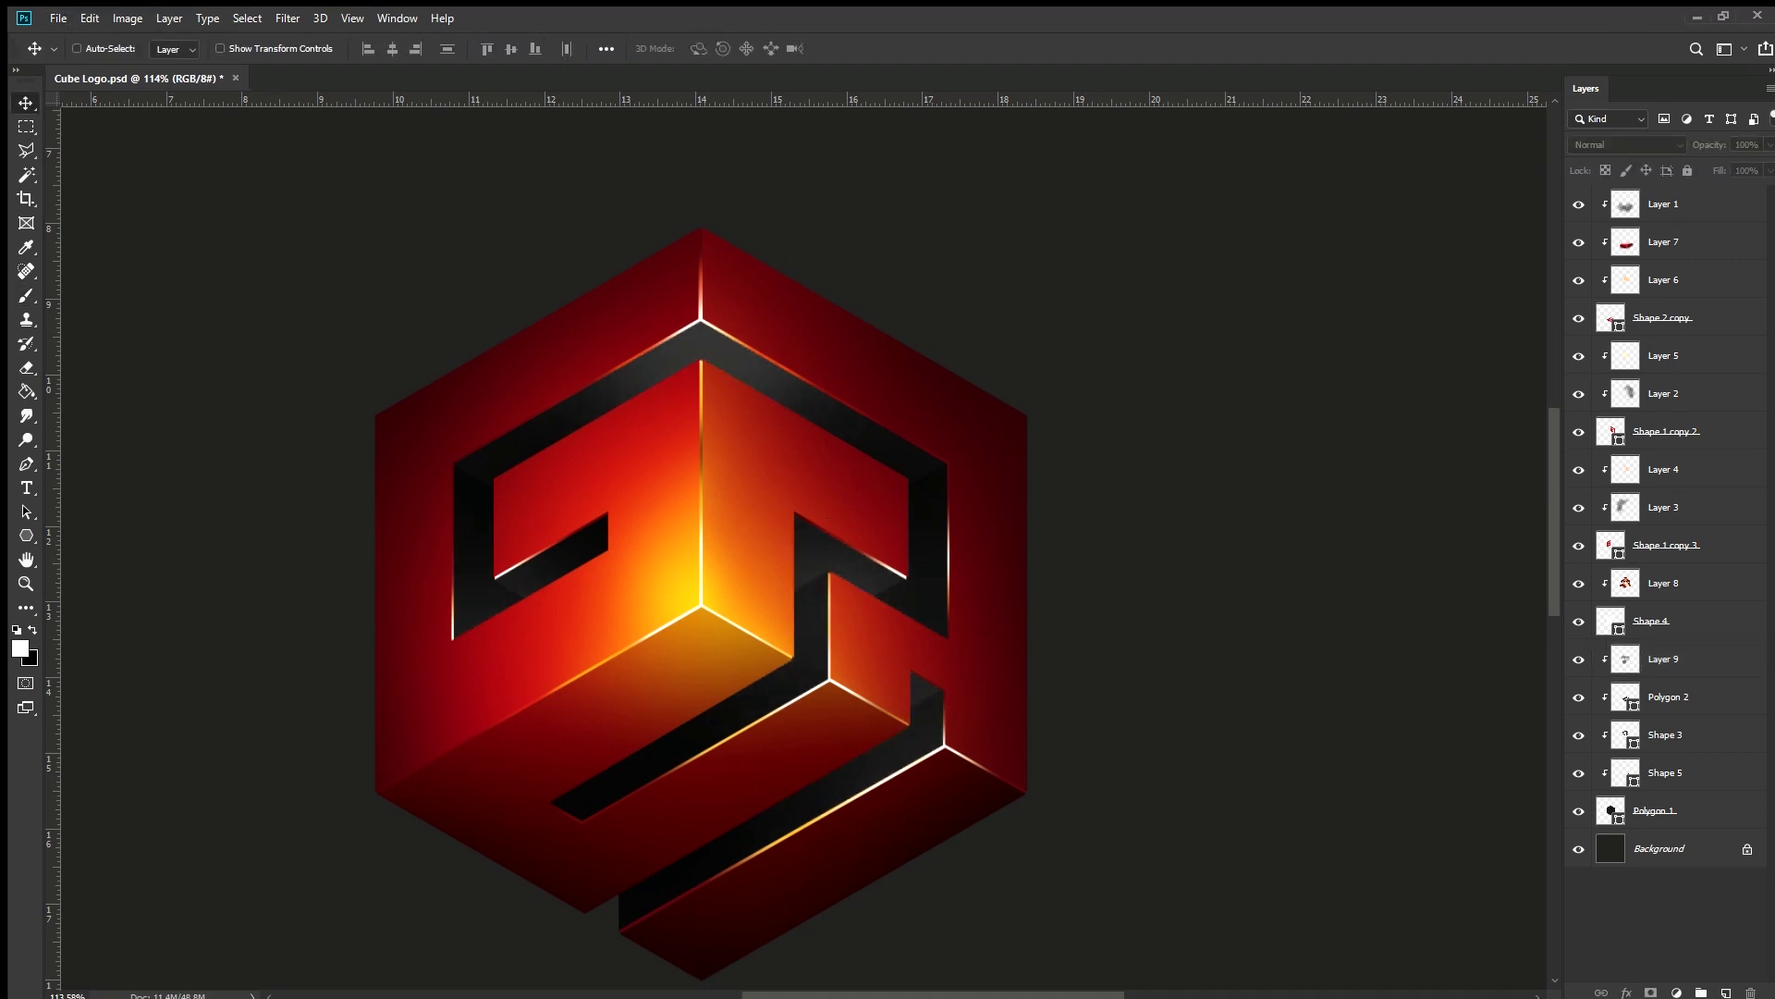
click(1618, 659)
Add Layers 10 and 11 and paint white sheen on the right and top channels
click(1725, 992)
key(b)
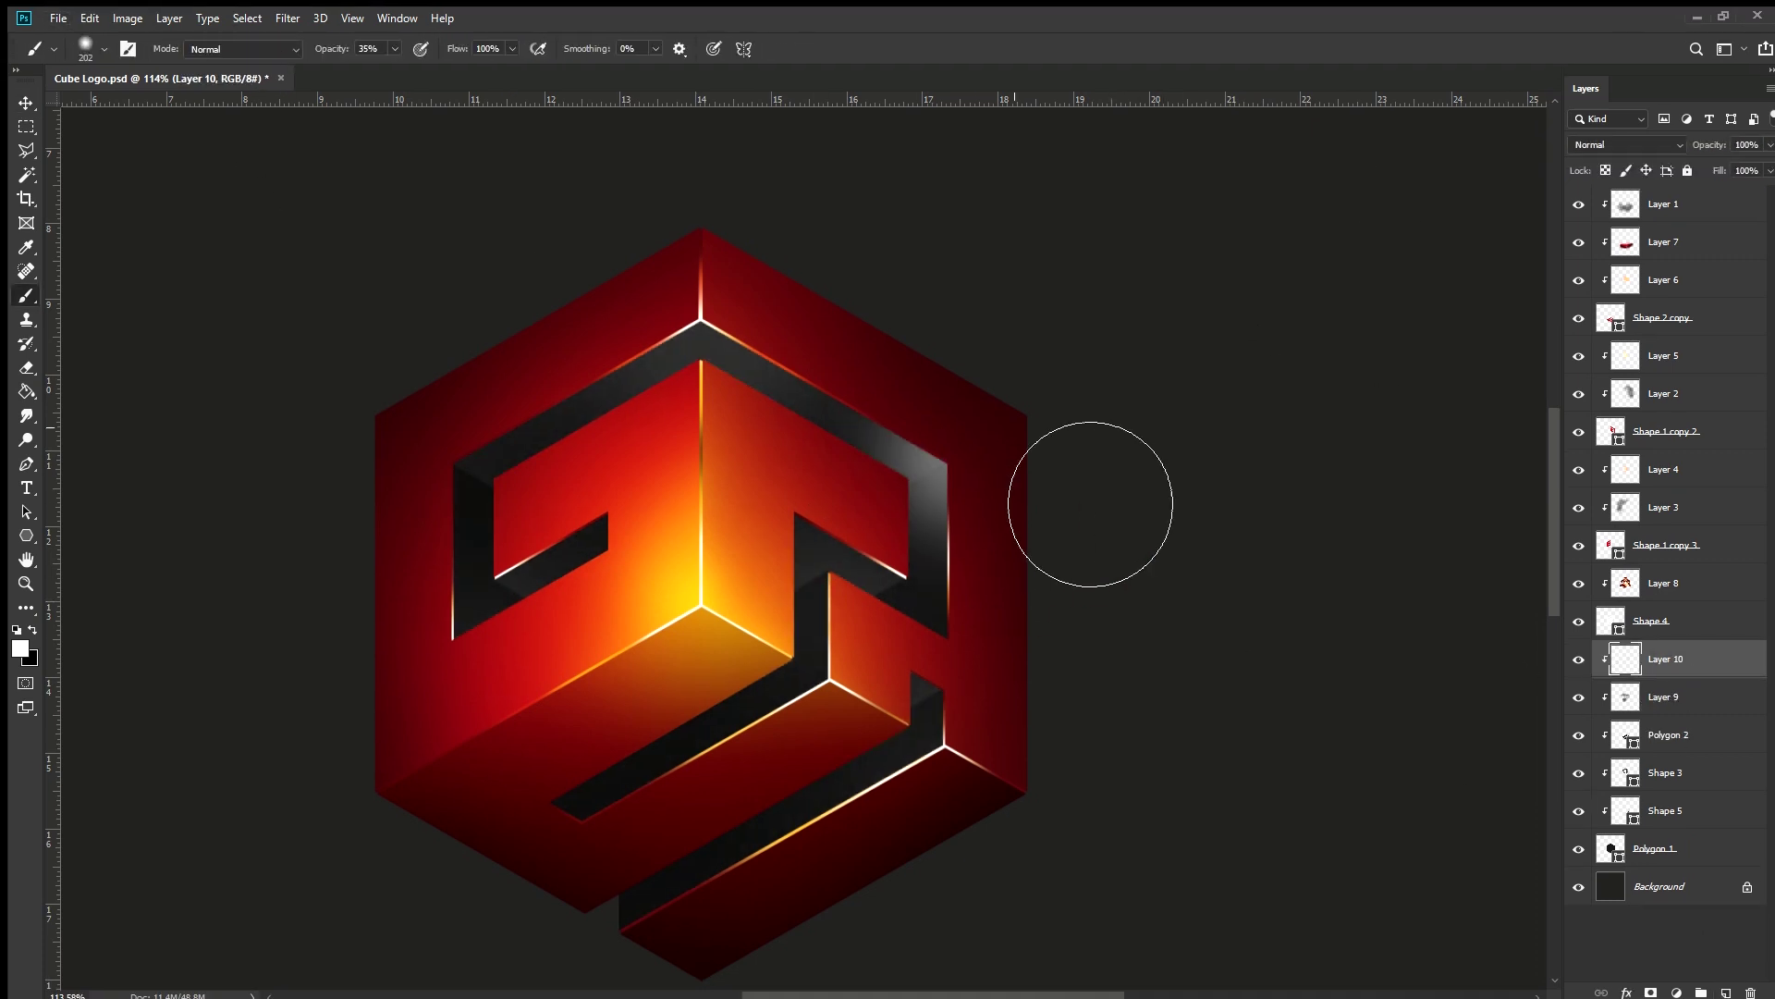
key(x)
drag(513, 462, 601, 553)
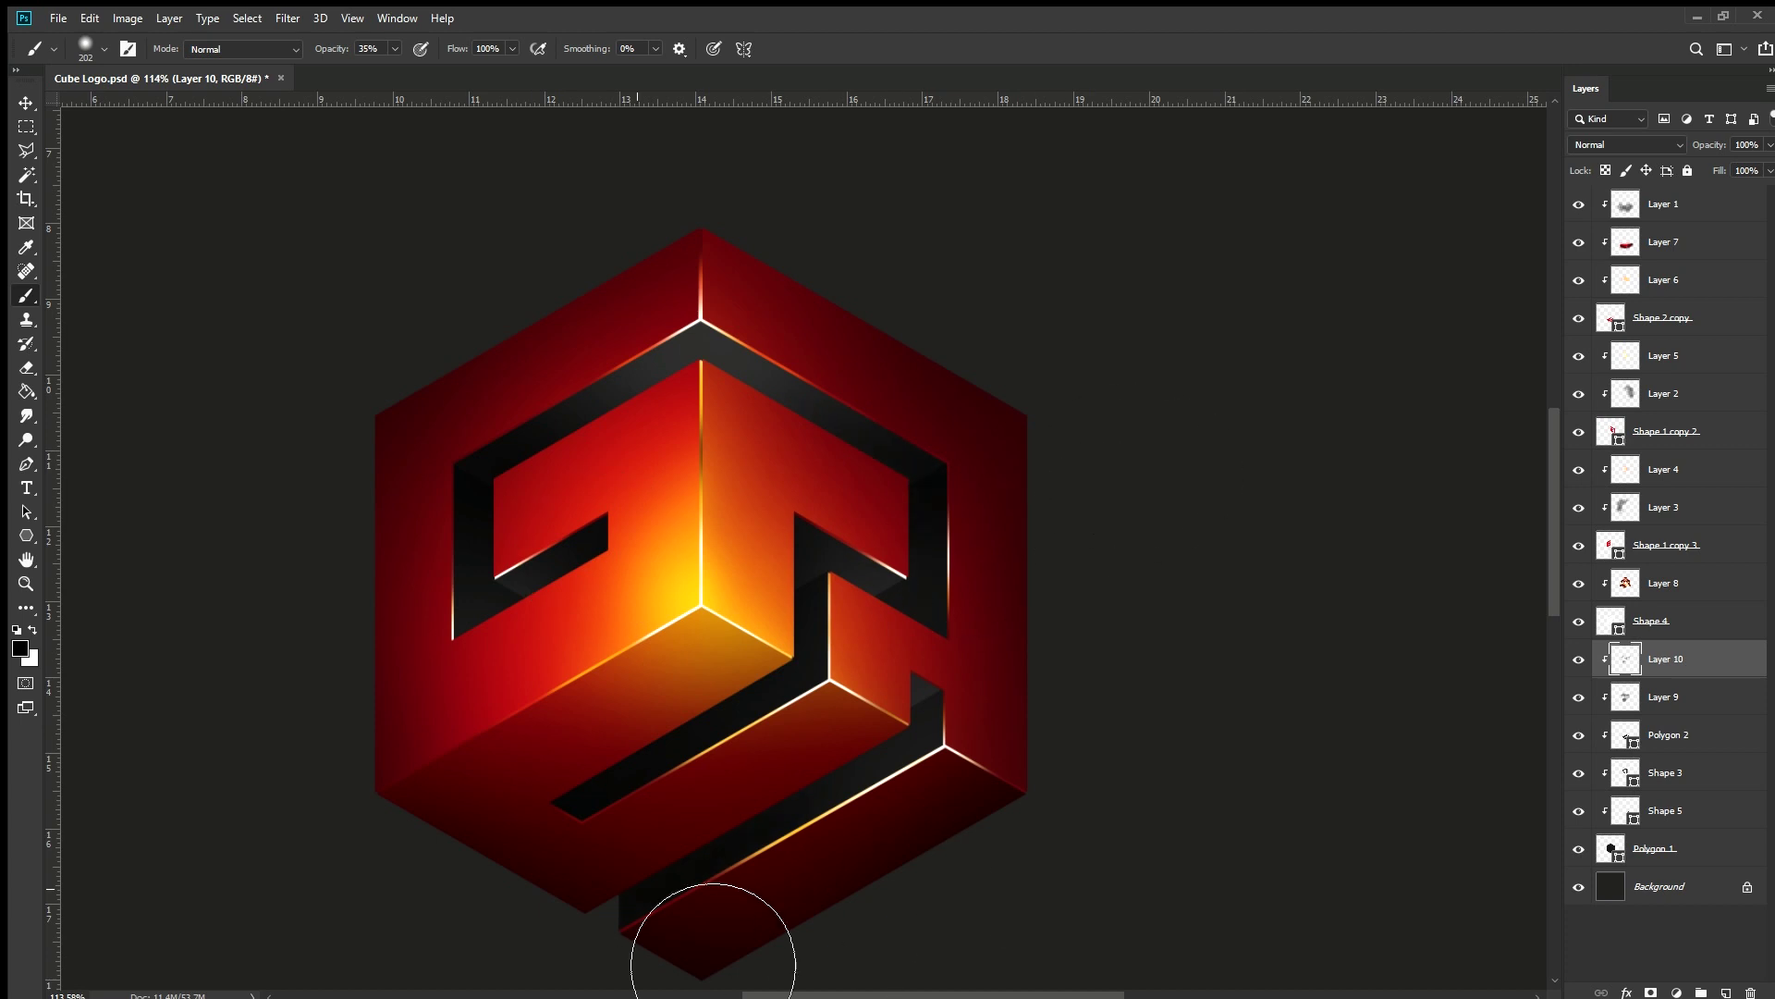
click(1725, 992)
drag(1021, 674, 887, 568)
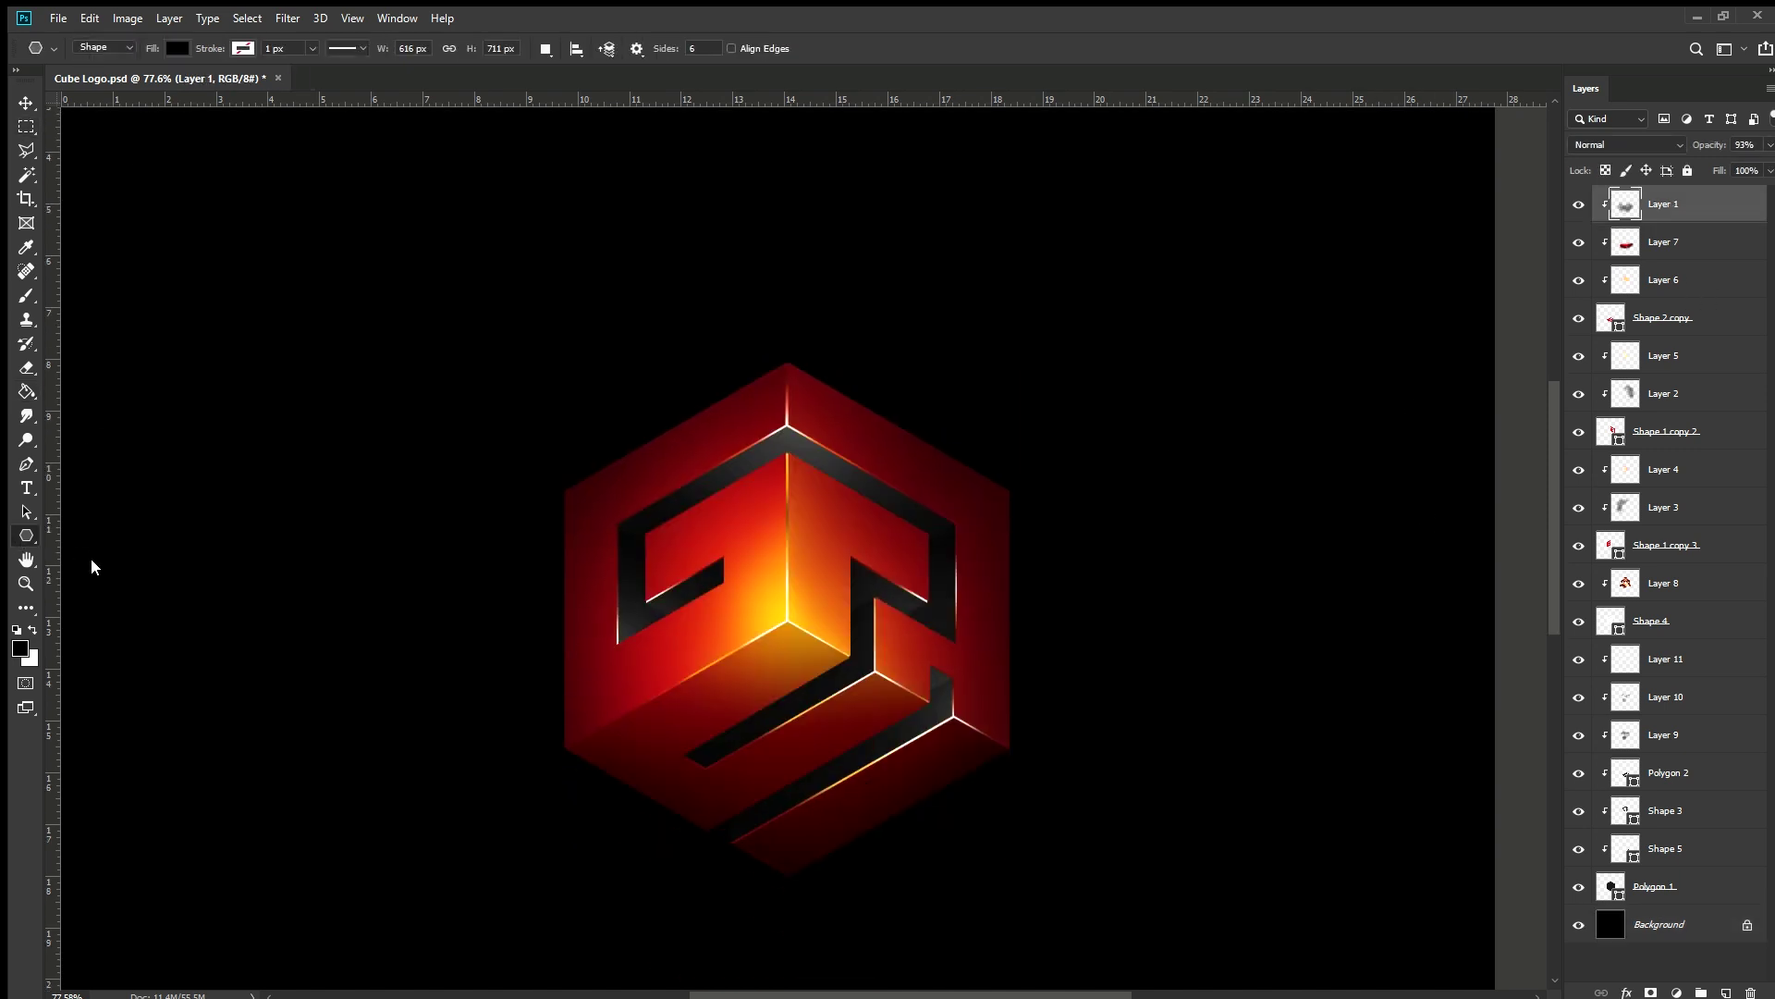
Draw a large ellipse over the logo, clip it to the logo, and start free-transforming it
mouse_move(502, 383)
mouse_down()
mouse_move(1058, 773)
mouse_move(974, 763)
mouse_up()
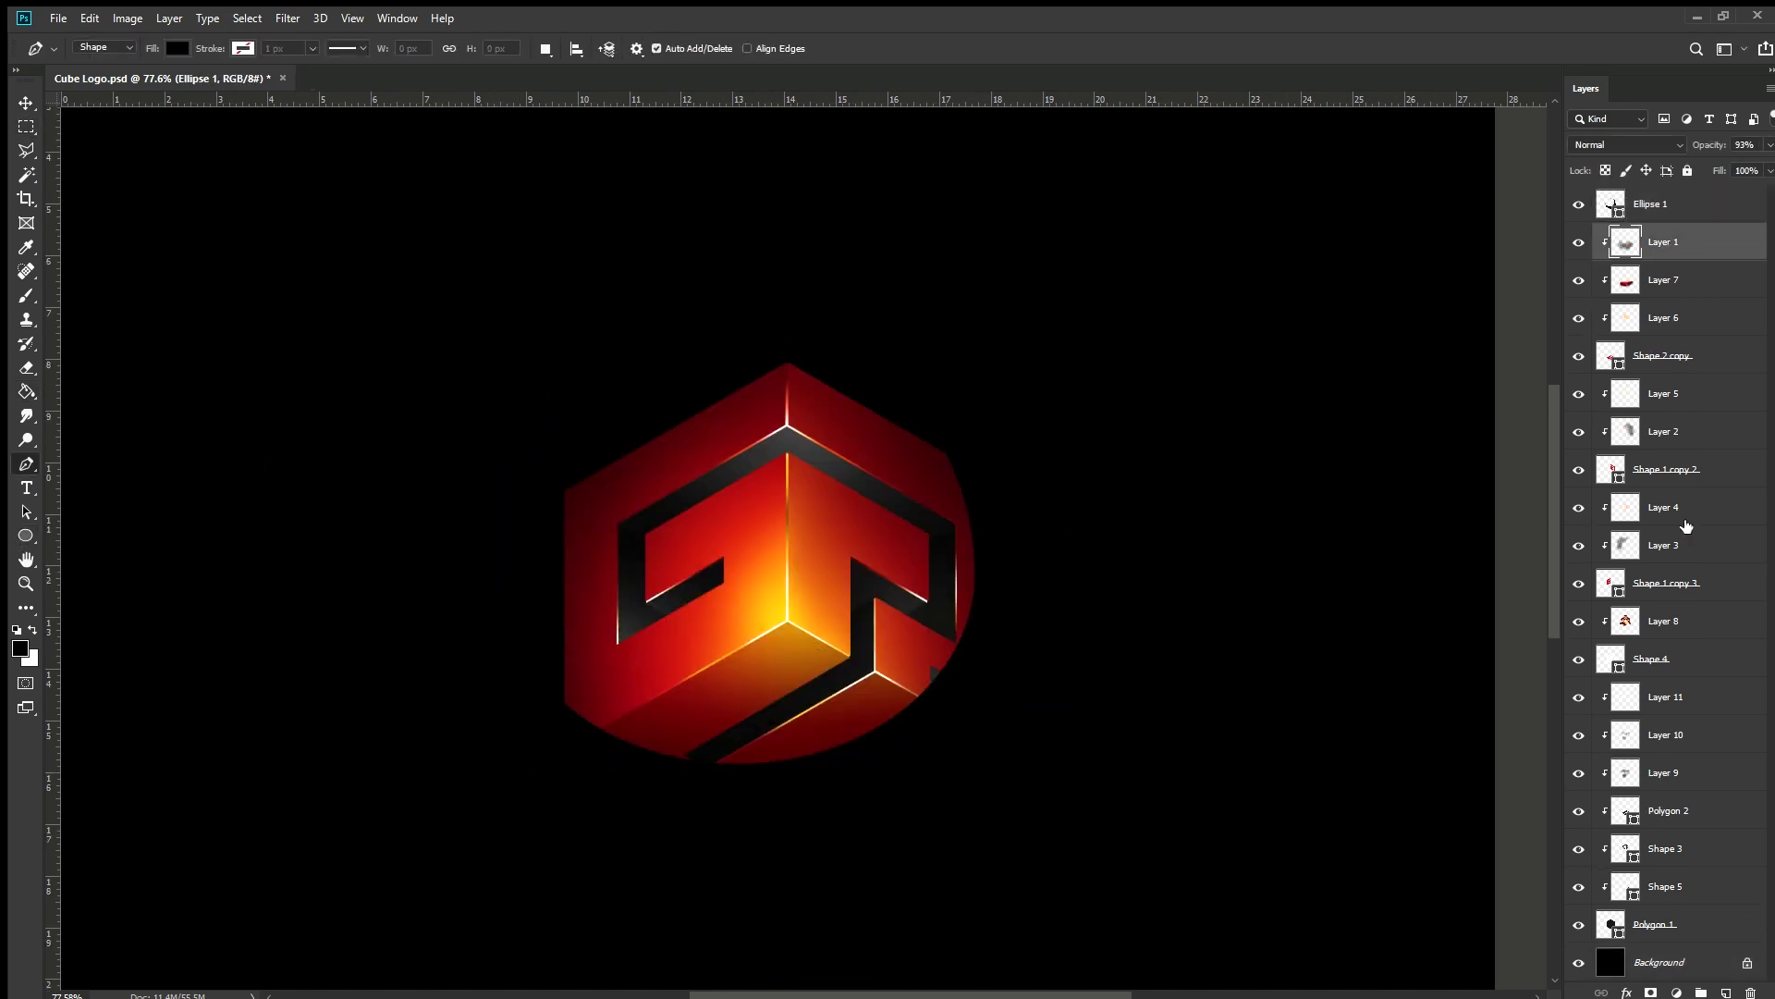
click(1672, 214)
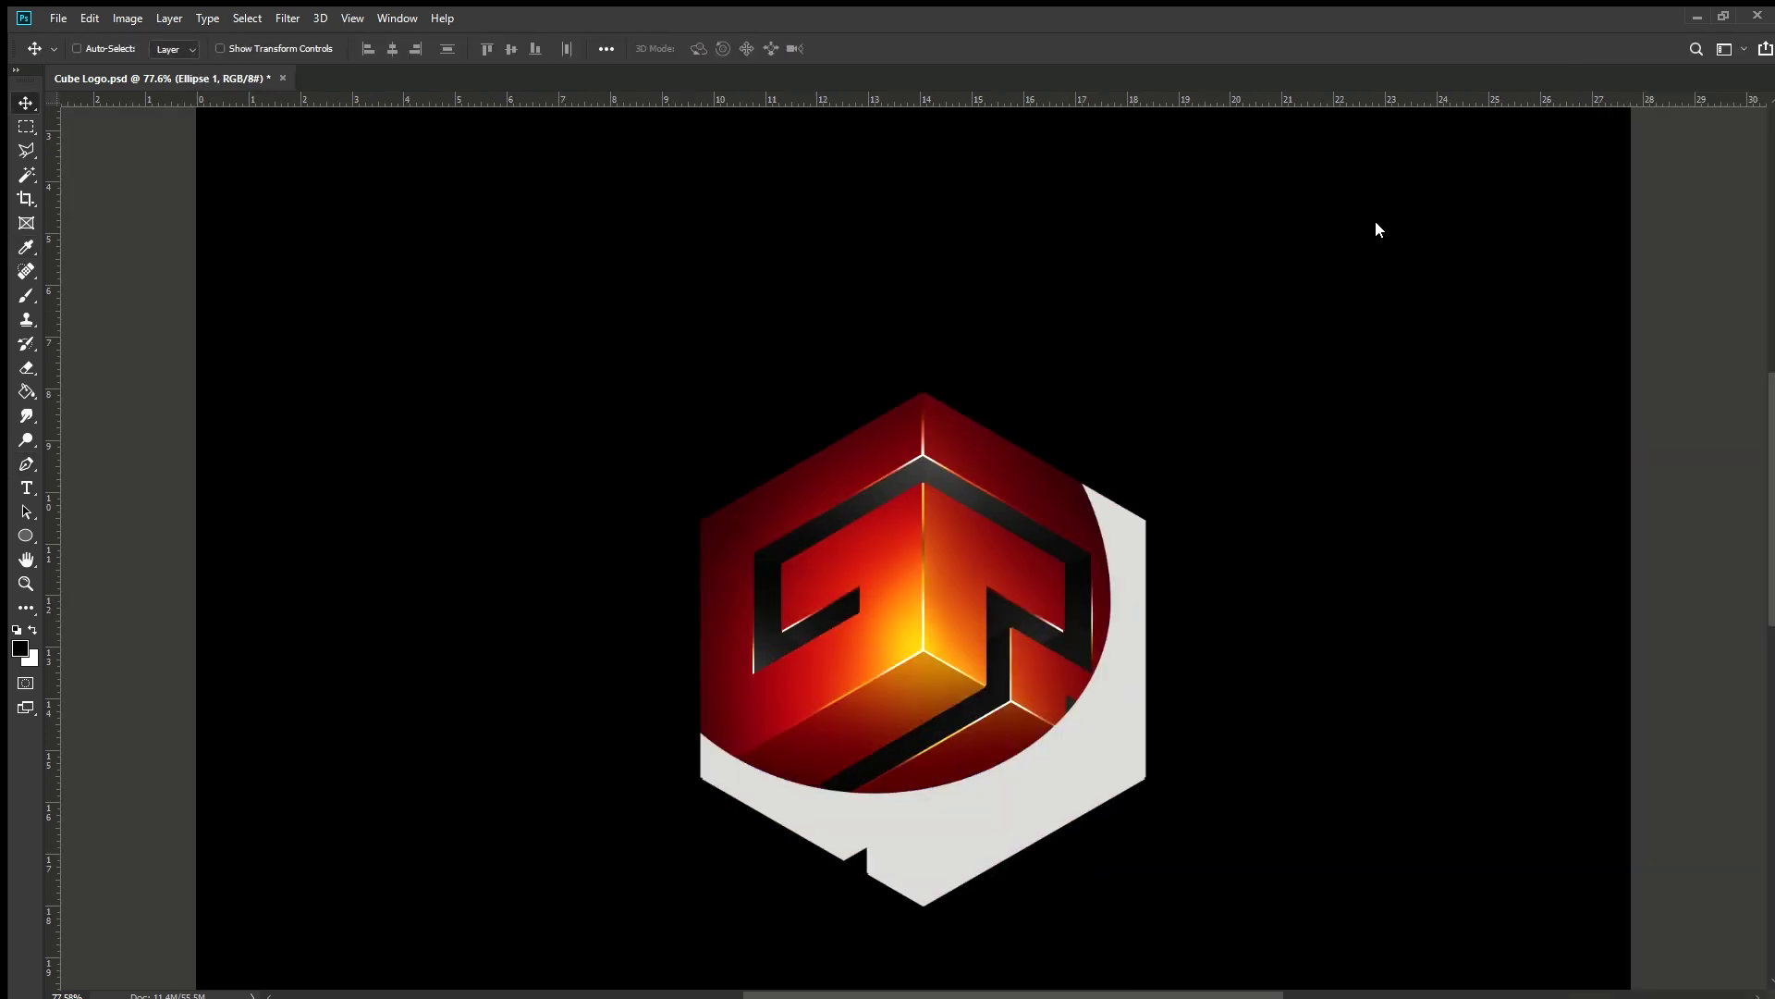
key(ctrl+t)
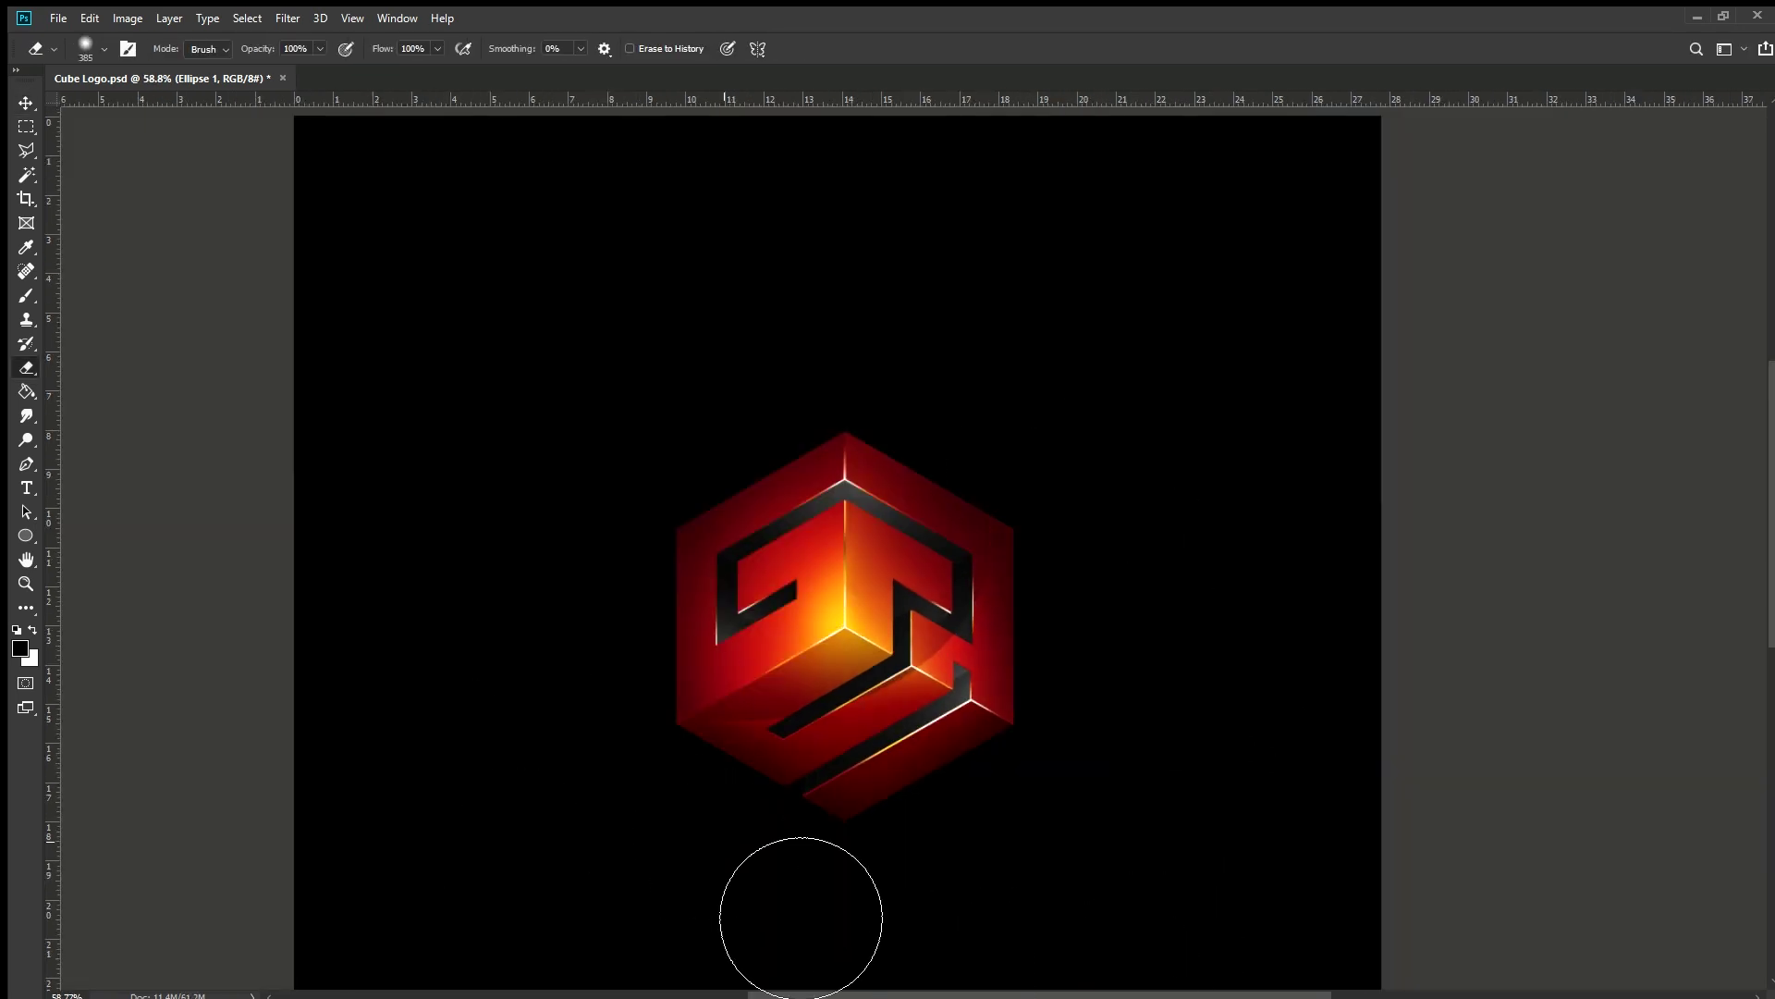
scroll(1078, 911, up, 2)
Try brightening the cube's central glow with white, then undo the stroke
key(v)
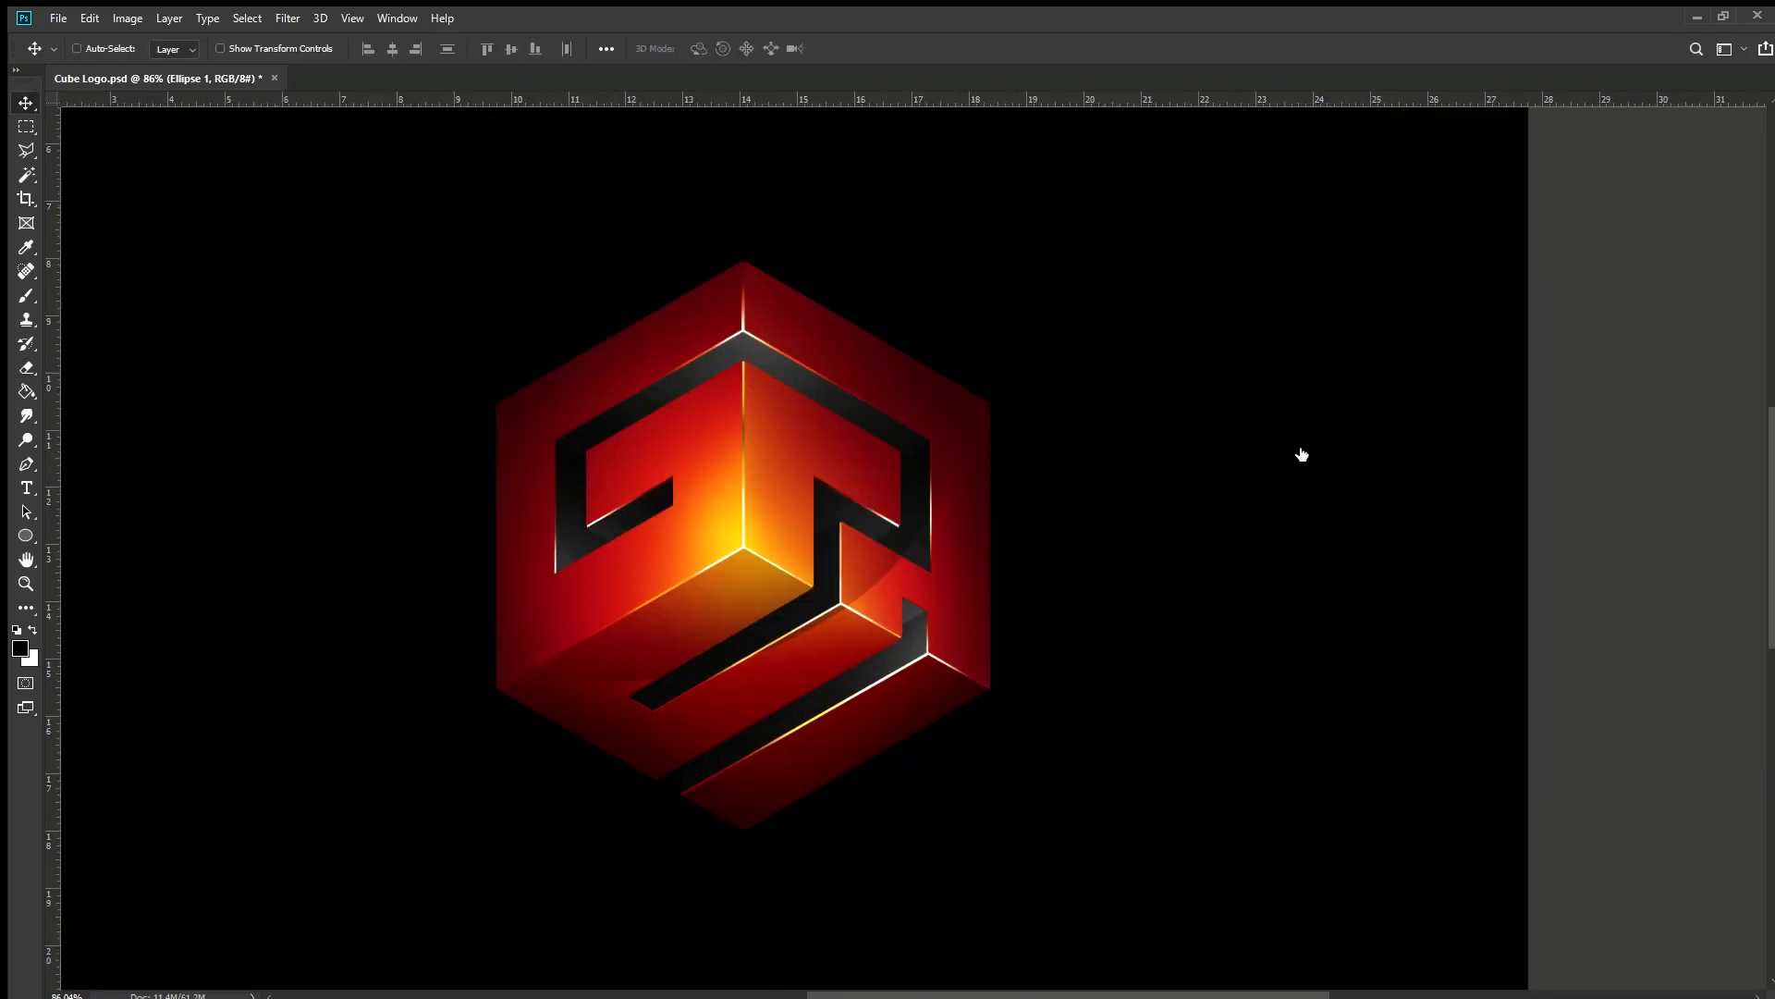
key(b)
key(x)
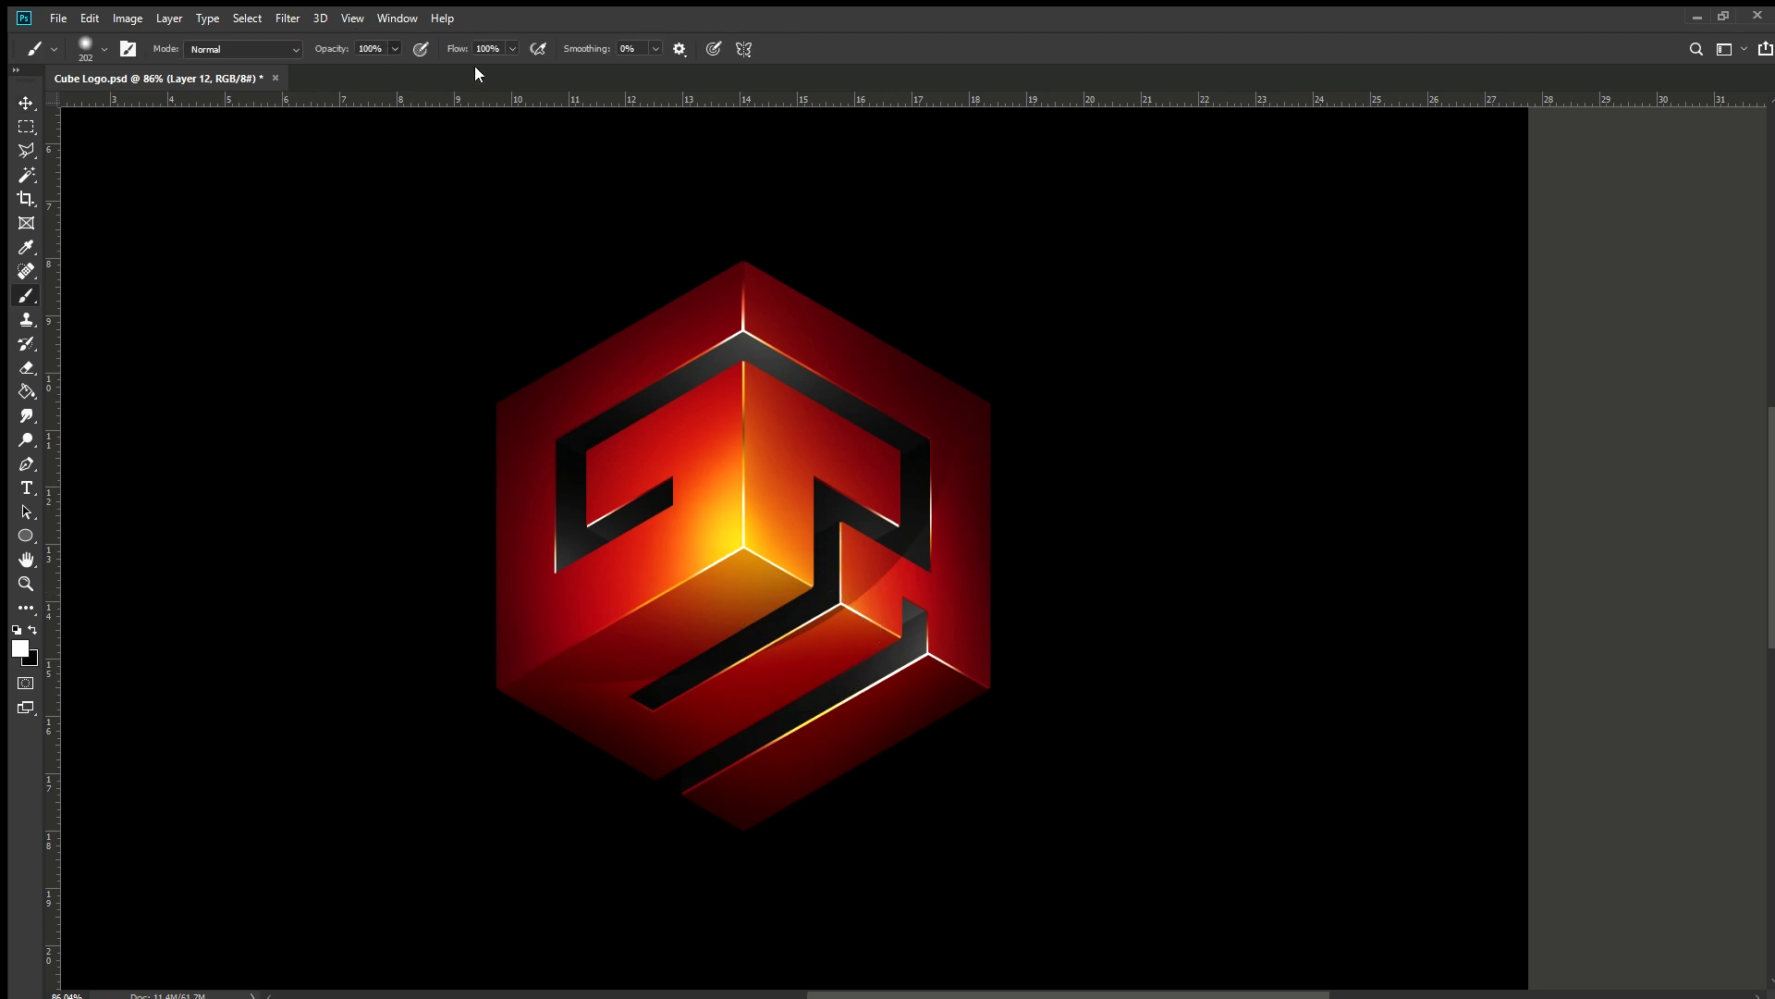
drag(703, 518, 721, 555)
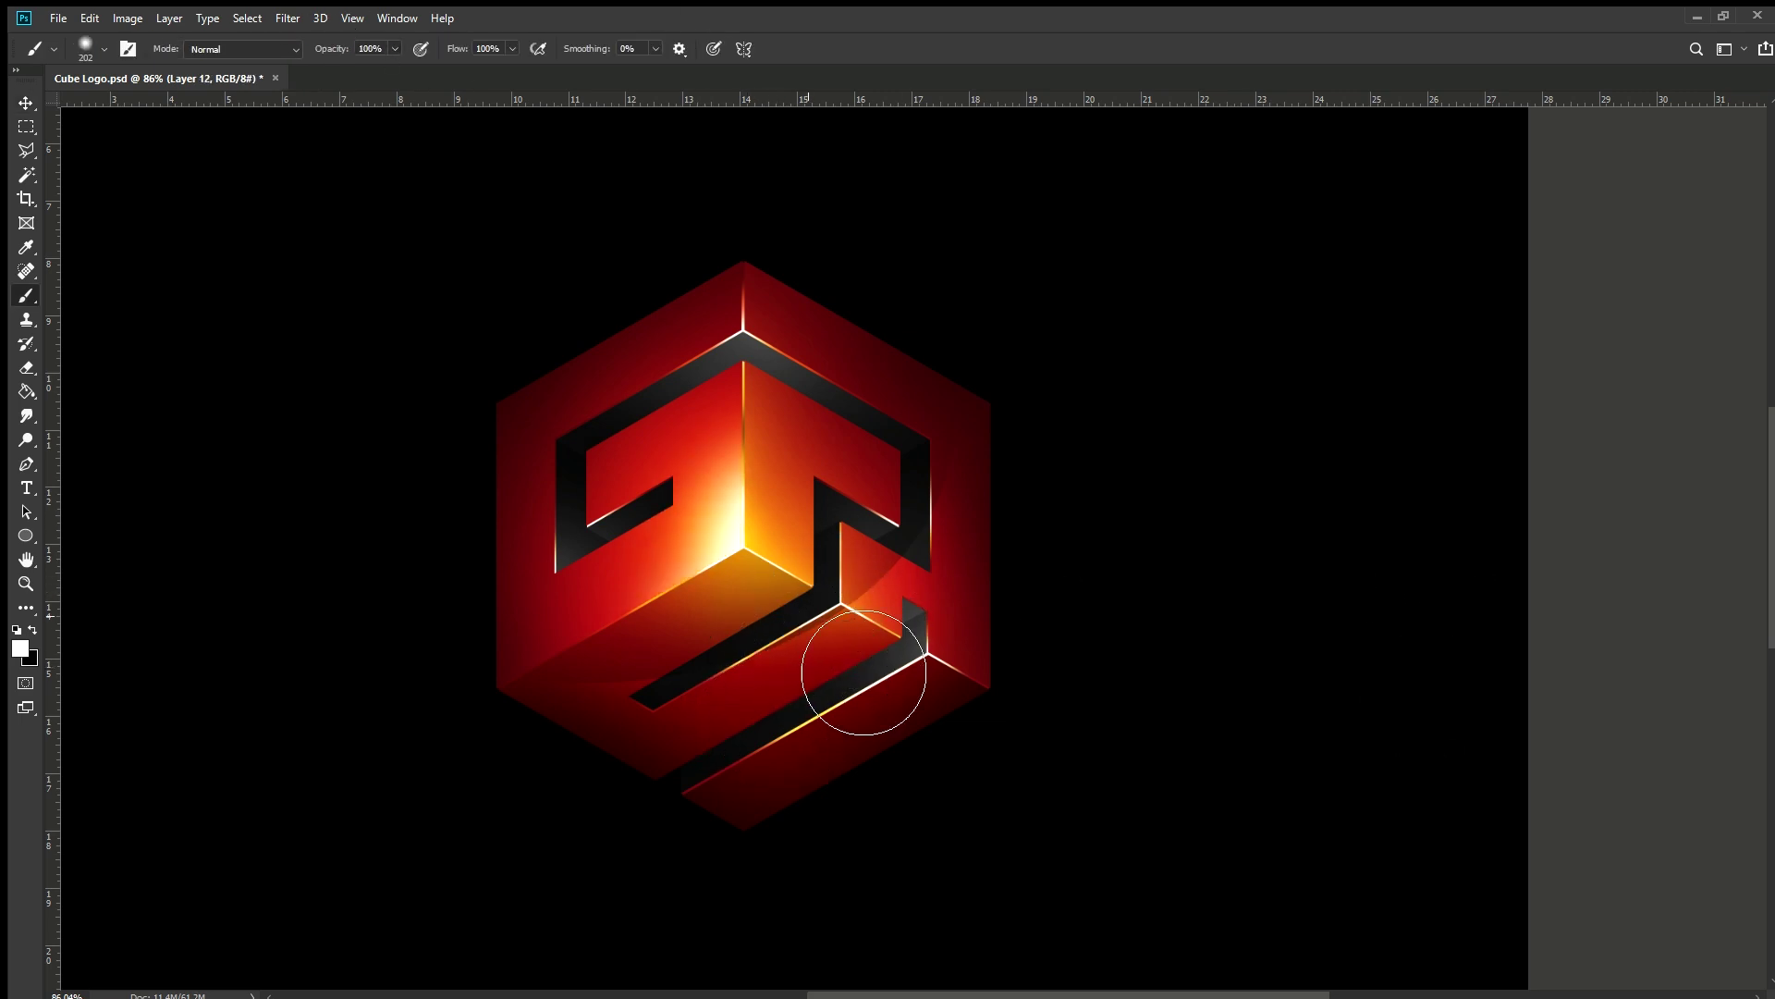
key(ctrl+z)
Sample a dark red from the cube and darken its lower-left face
key(i)
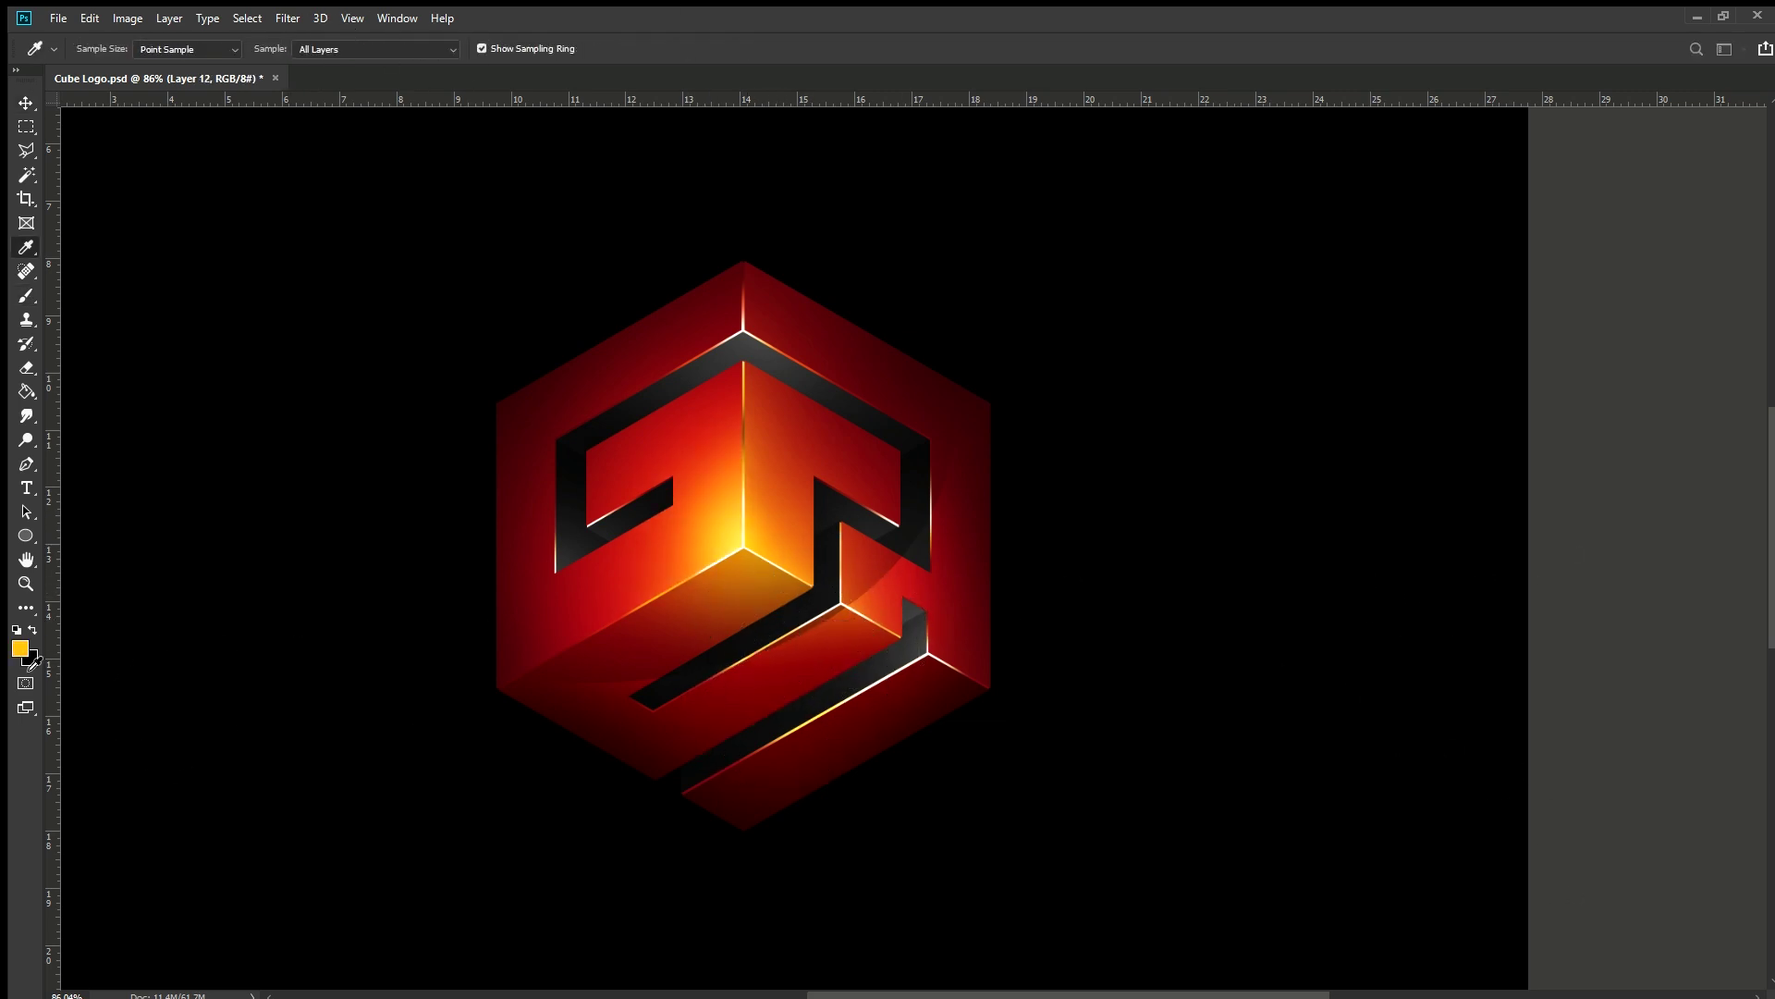
key(b)
key(x)
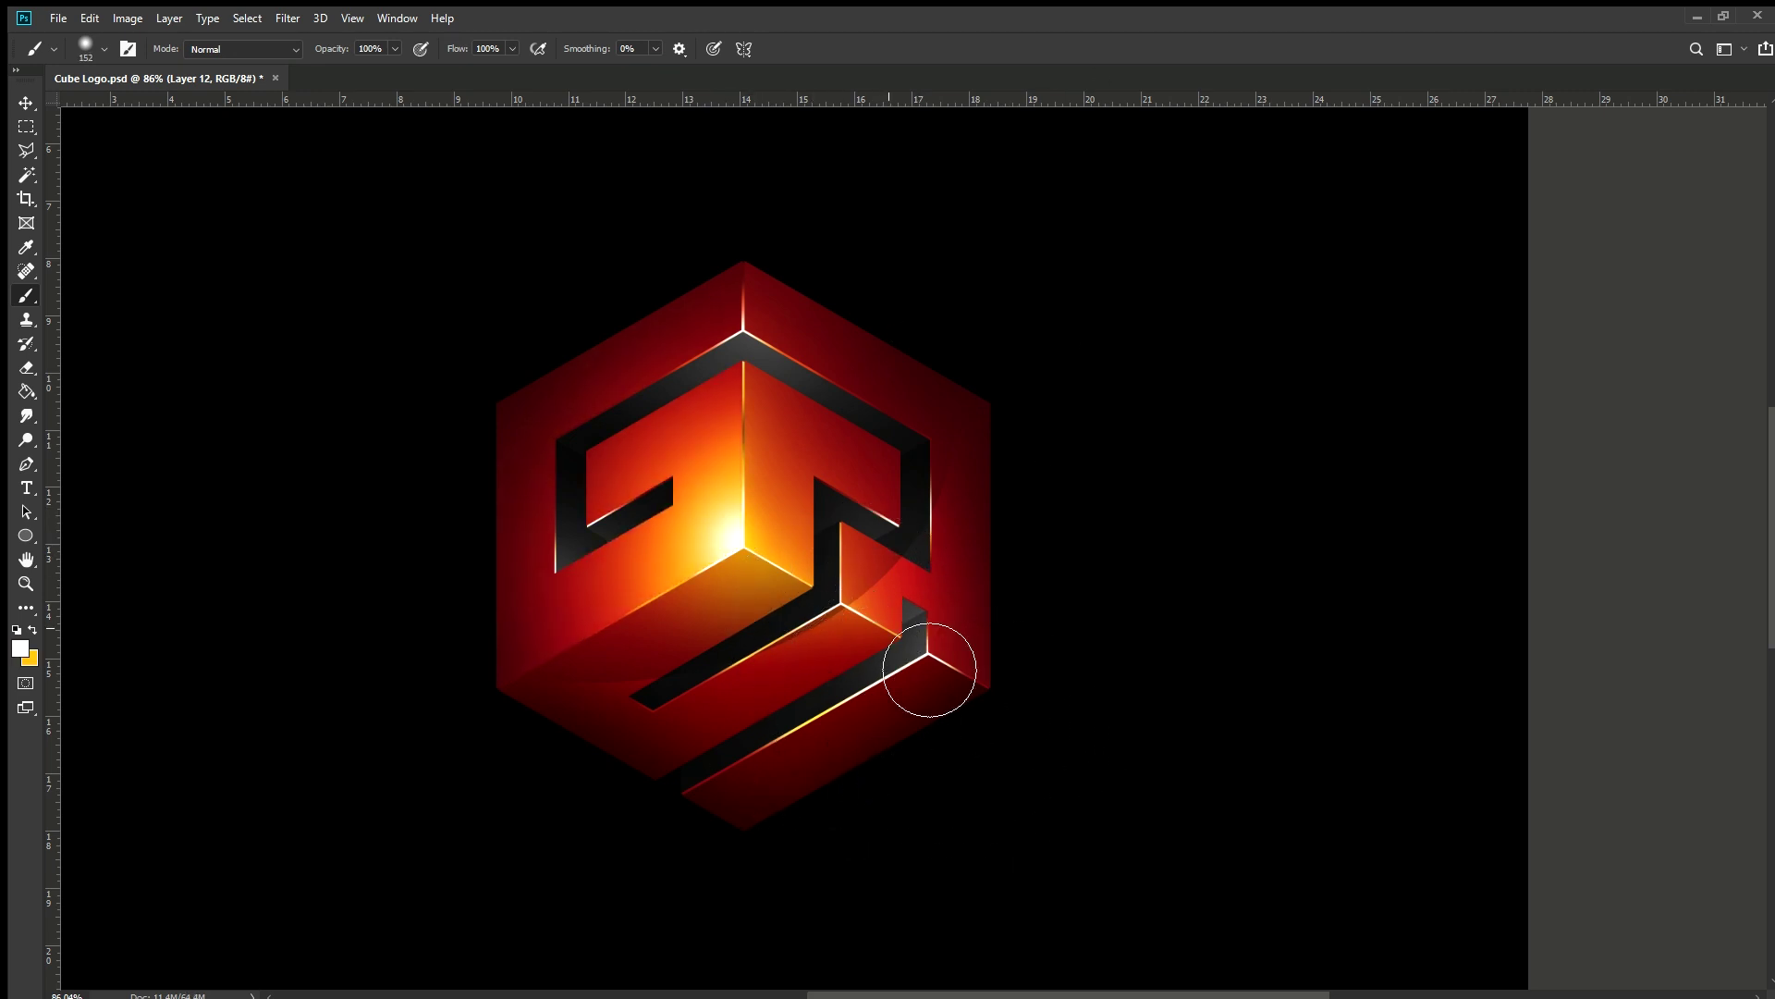
scroll(813, 619, down, 2)
scroll(955, 513, up, 5)
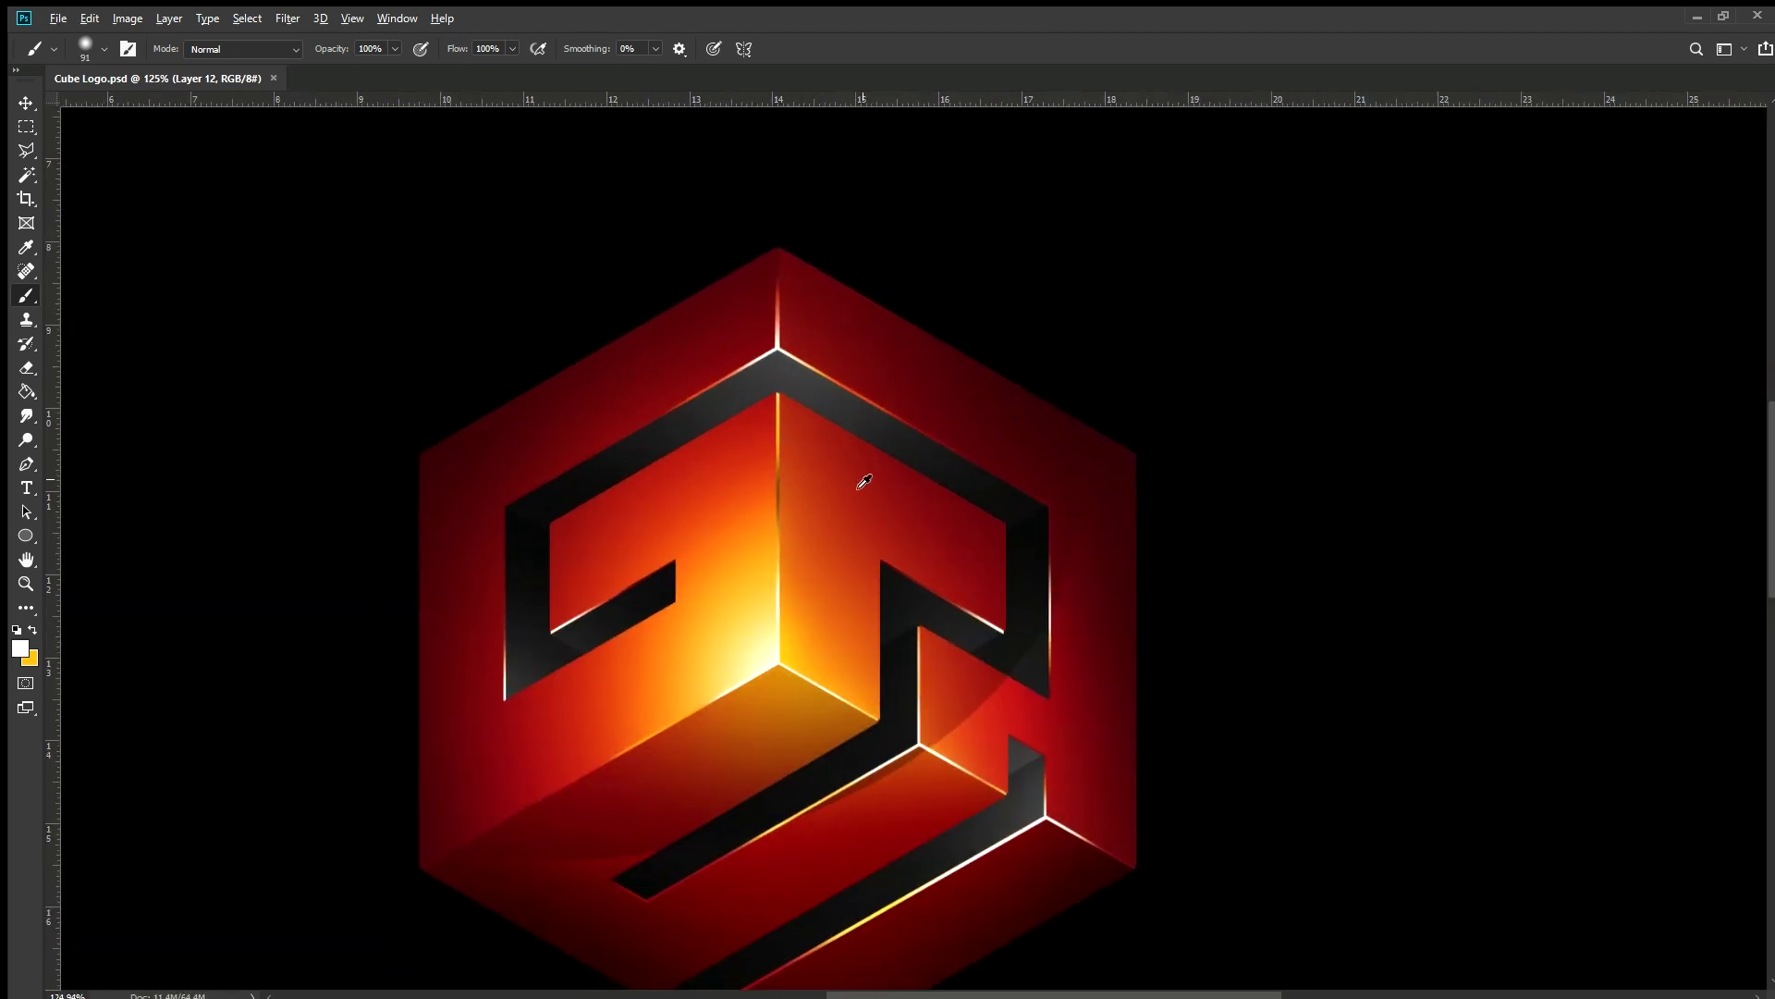
alt+click(857, 320)
drag(554, 786, 693, 924)
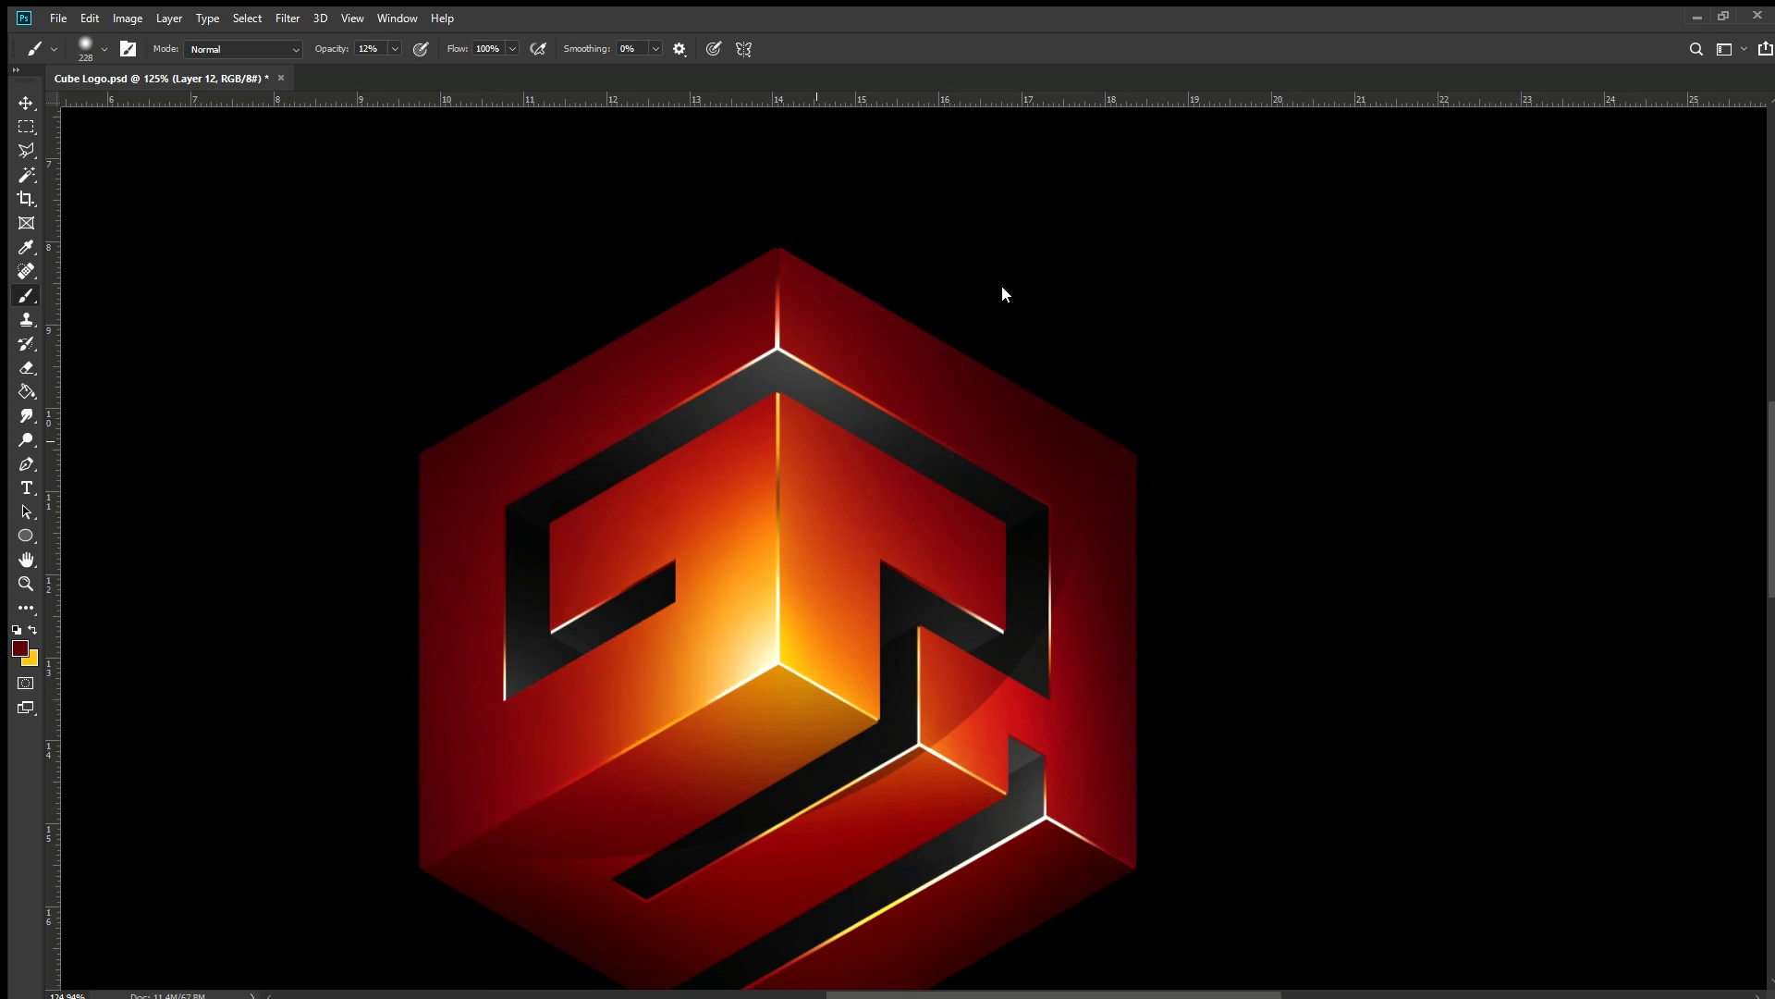
scroll(515, 773, down, 2)
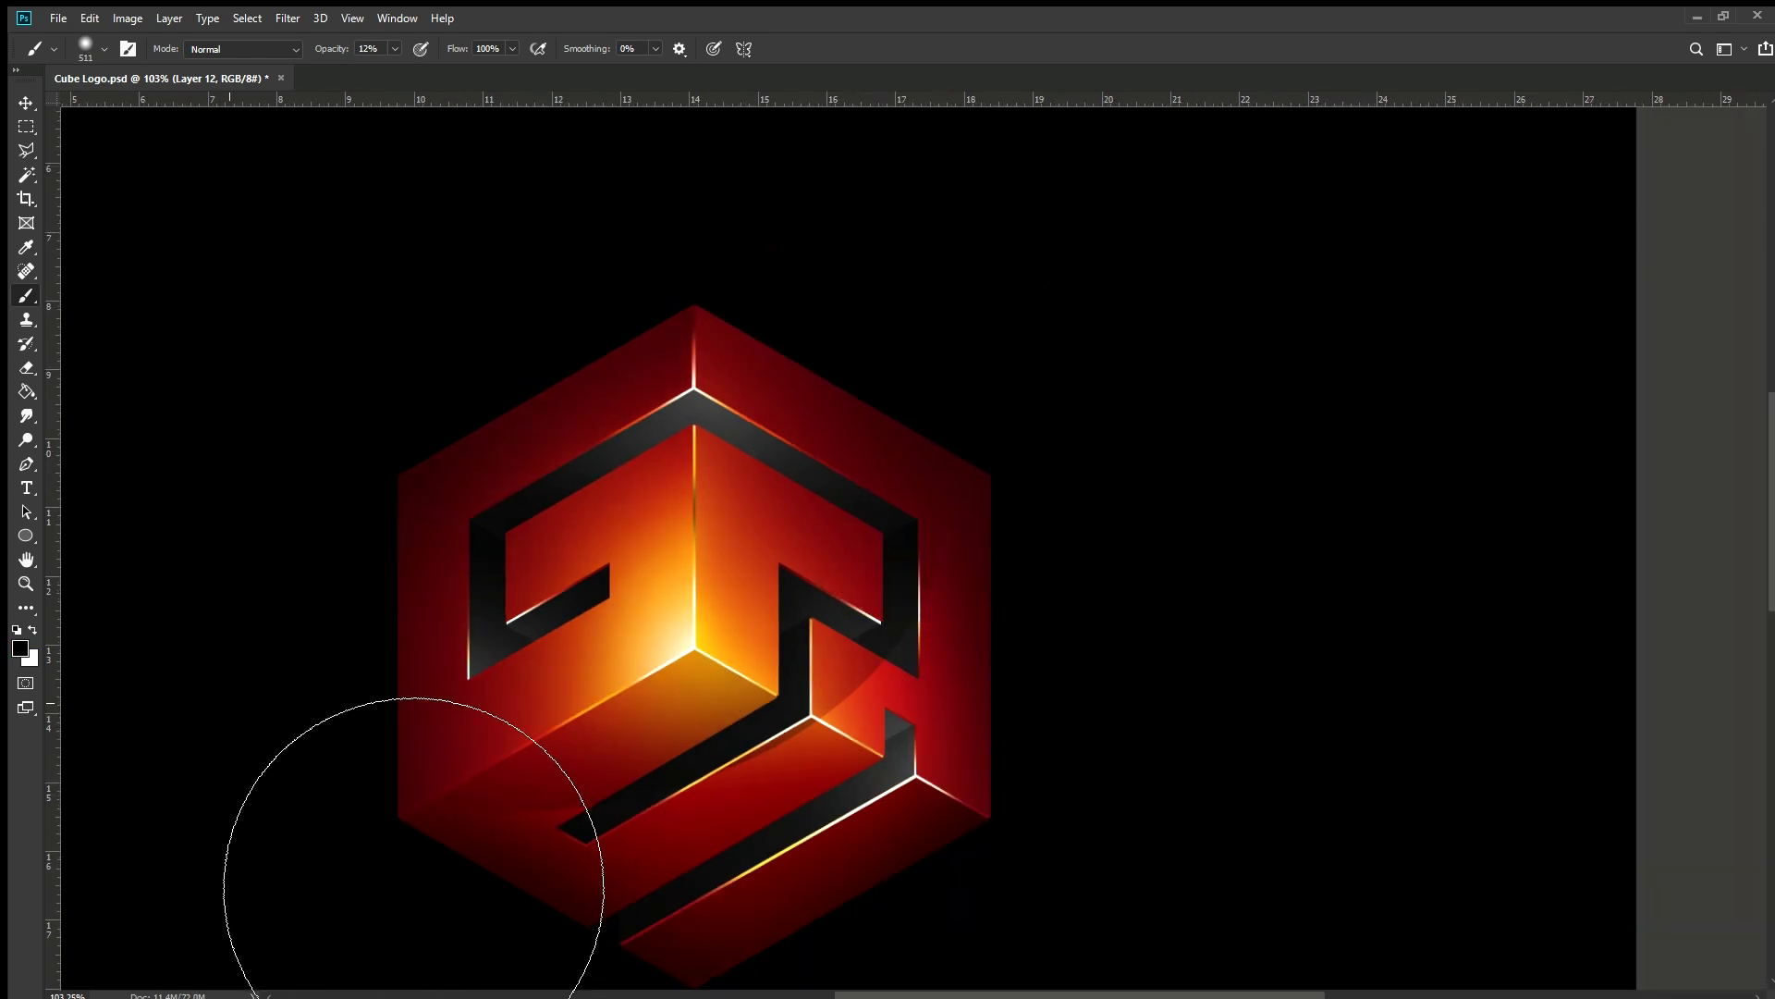
Rotate and move the Ellipse 1 copy to tilt the glossy reflection
scroll(1242, 645, down, 1)
key(v)
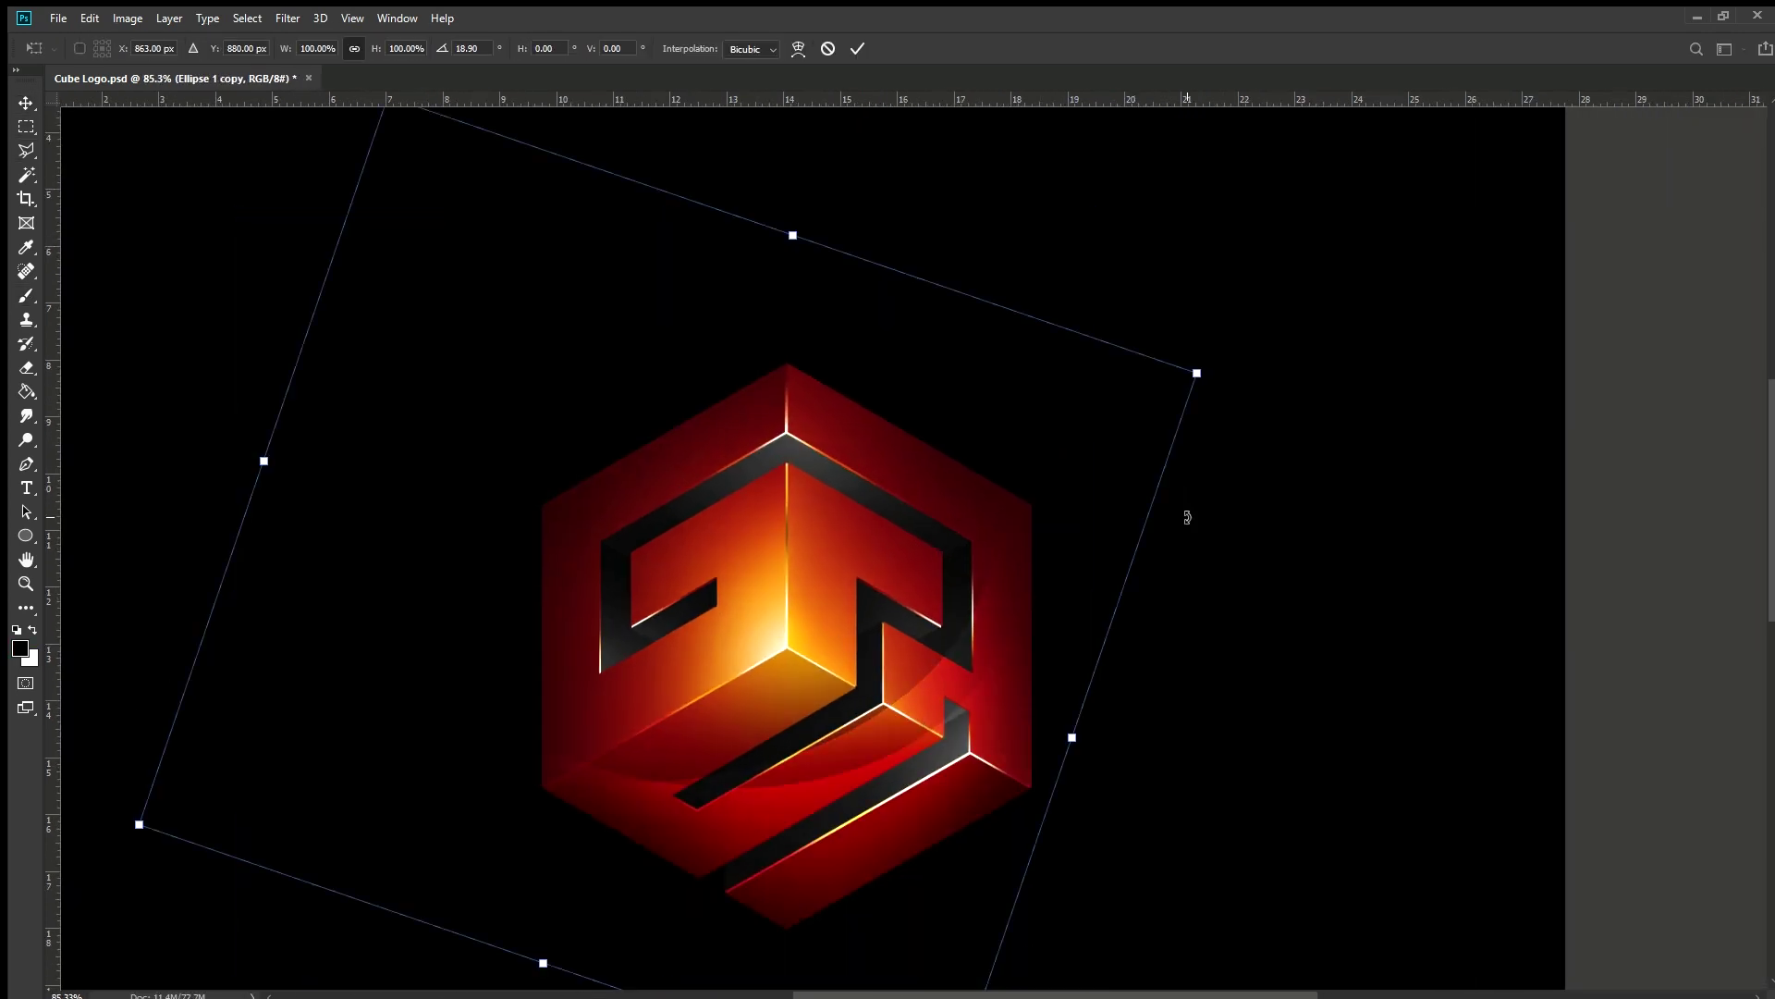
mouse_move(1188, 515)
mouse_down()
mouse_move(845, 756)
mouse_move(893, 715)
mouse_up()
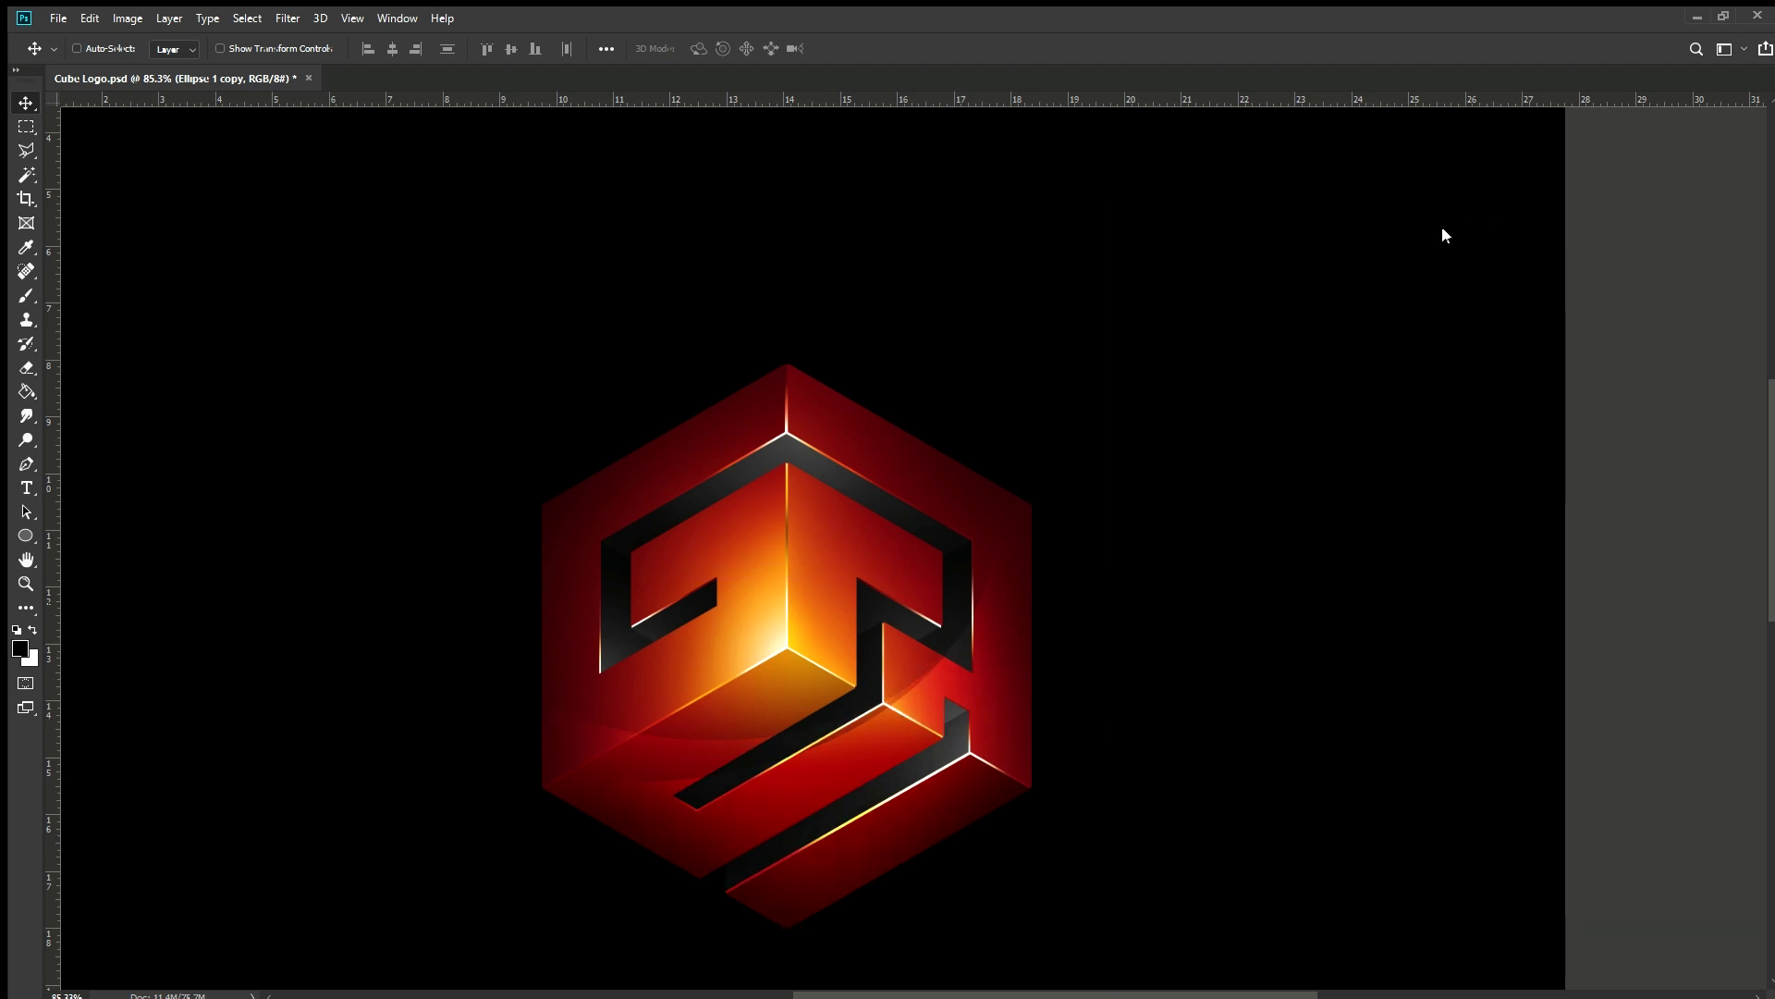
drag(1061, 580, 920, 730)
scroll(1094, 416, down, 3)
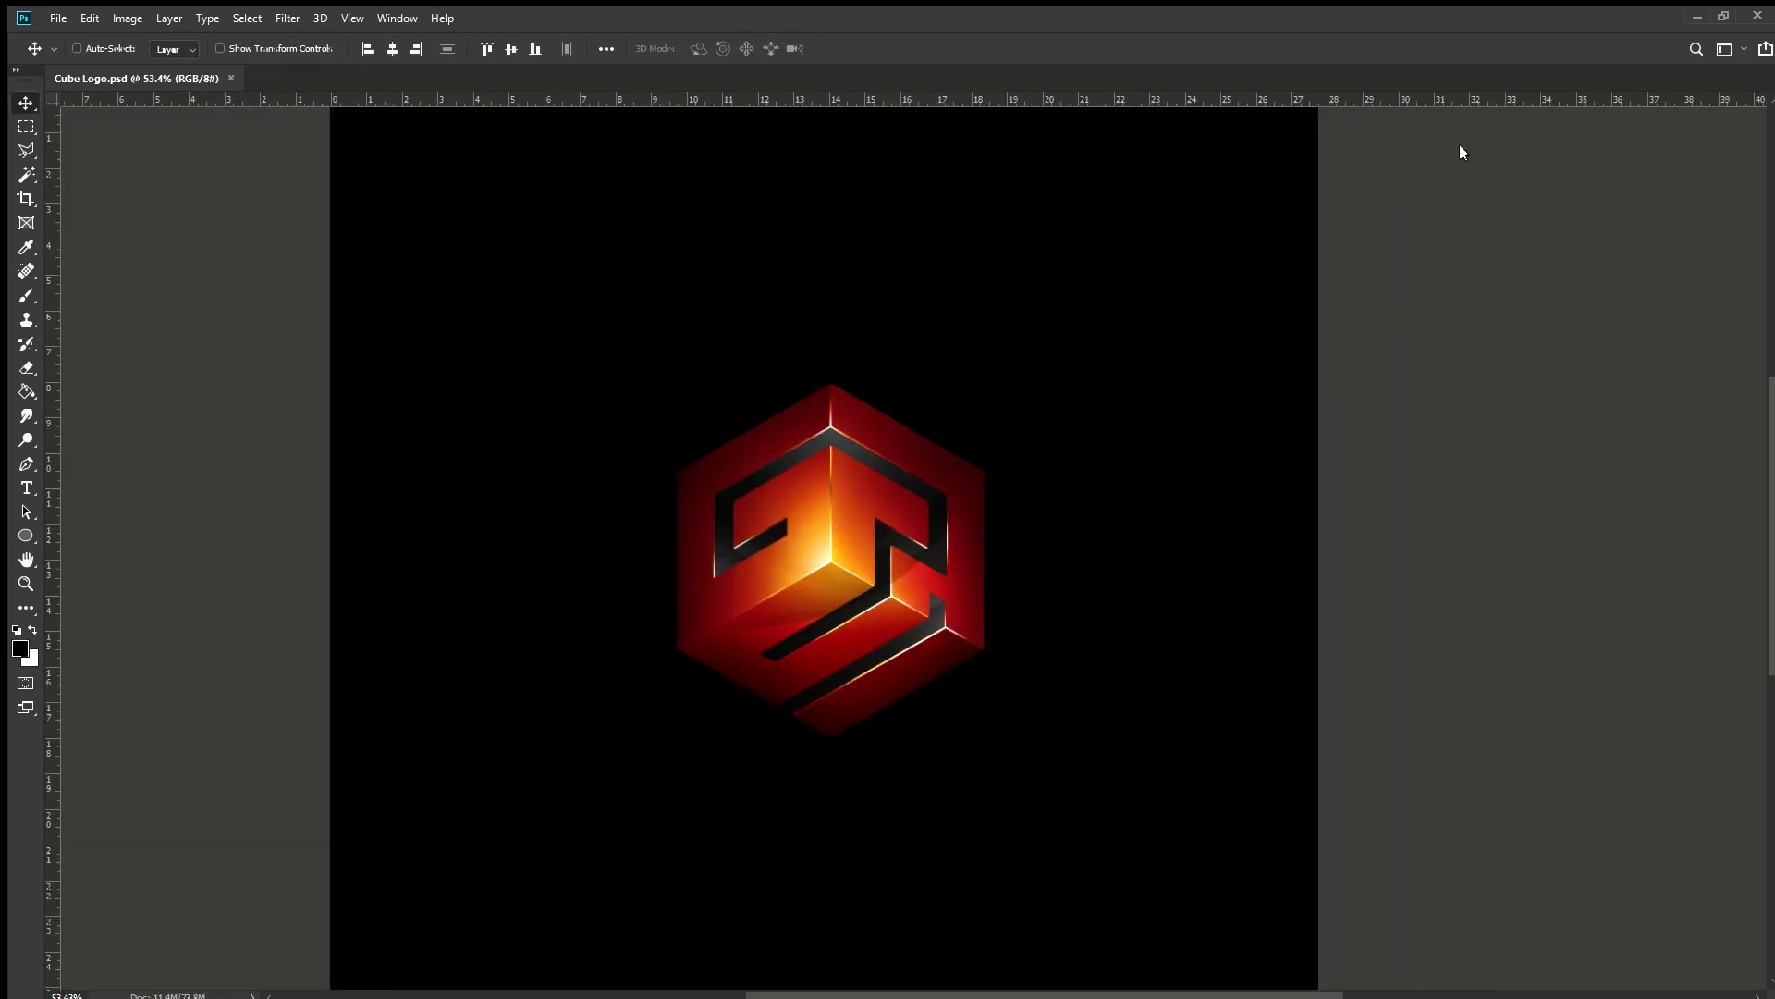
Marquee the whole logo, copy it to a new layer, and deselect
click(39, 123)
drag(652, 351, 1009, 759)
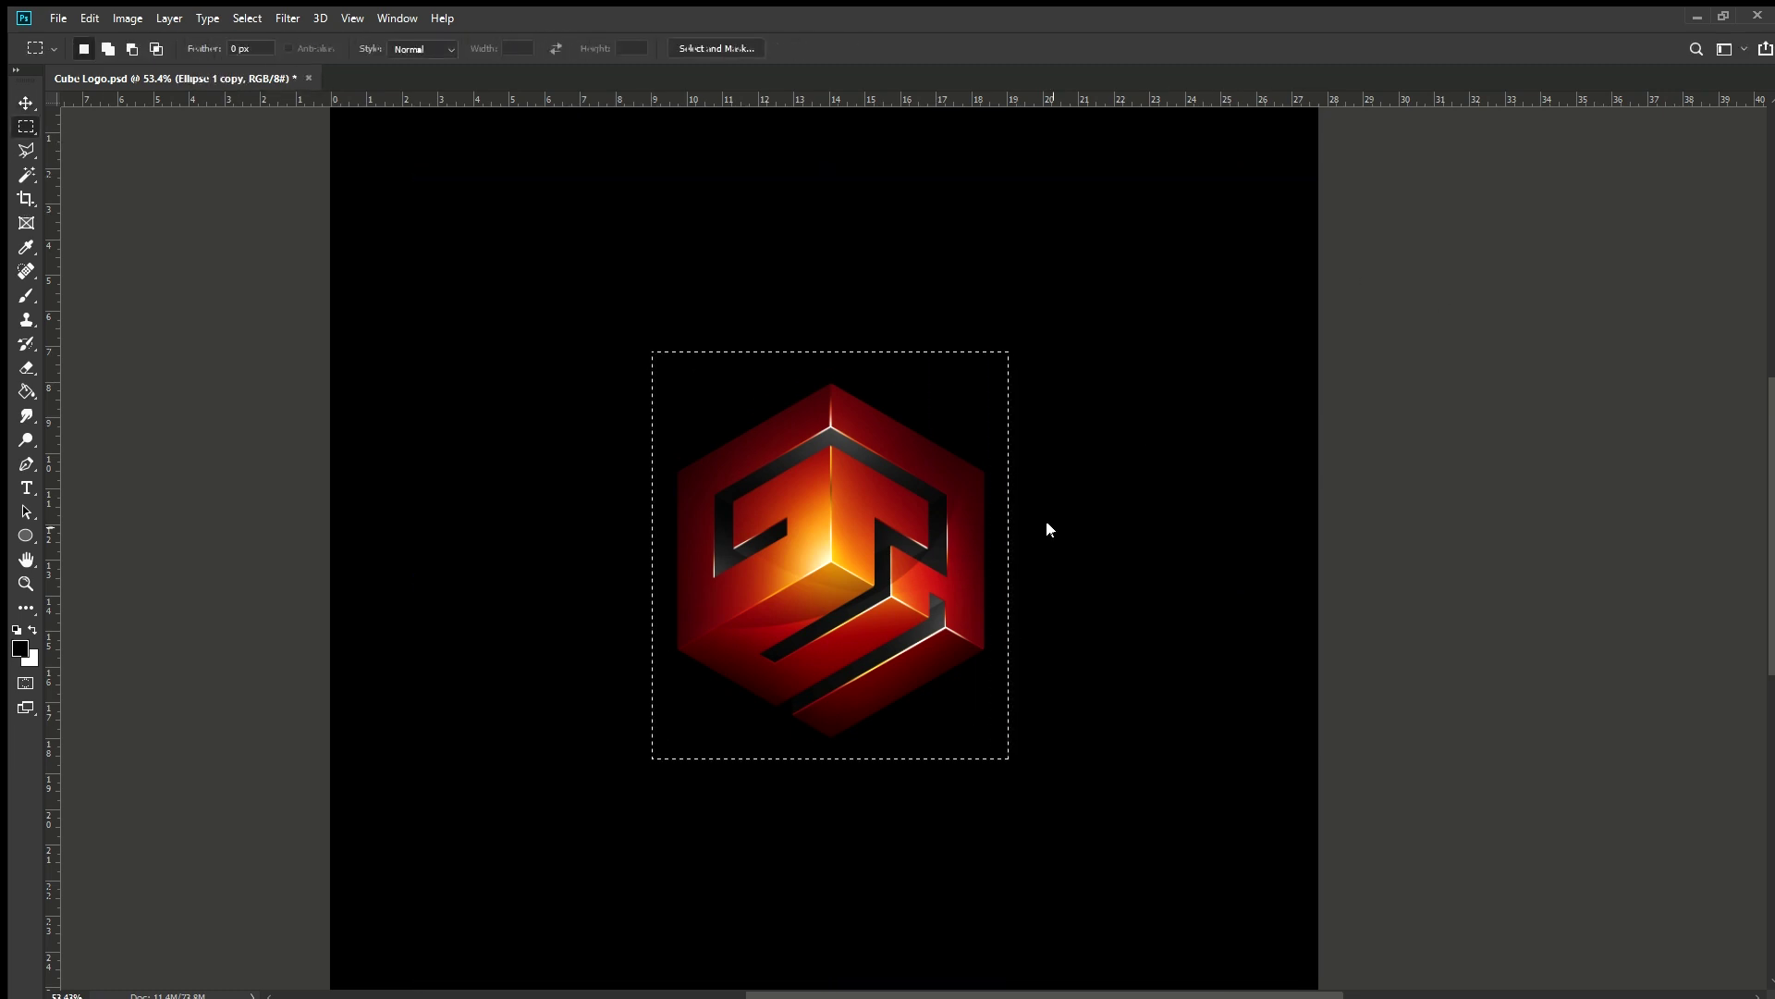
key(ctrl+j)
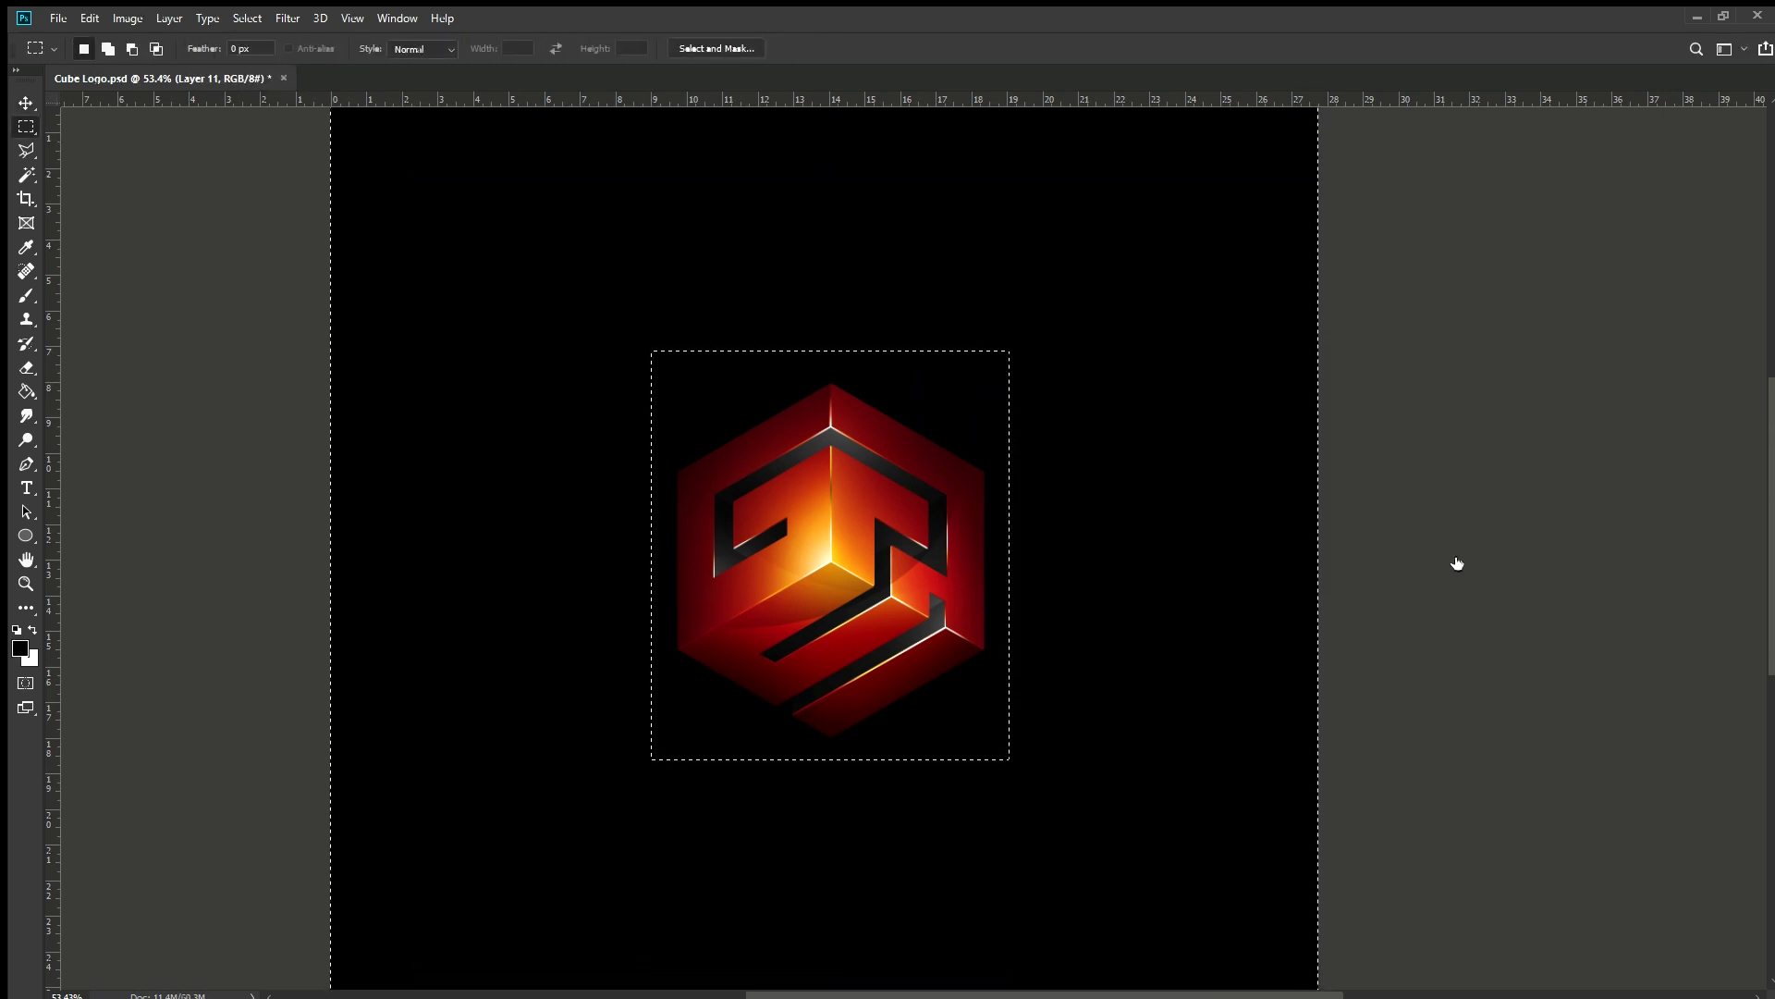
key(ctrl+d)
key(v)
Scale the logo group up to fill more of the canvas and zoom in to view it
key(ctrl+t)
mouse_move(665, 365)
mouse_down()
mouse_move(491, 197)
mouse_move(575, 174)
mouse_up()
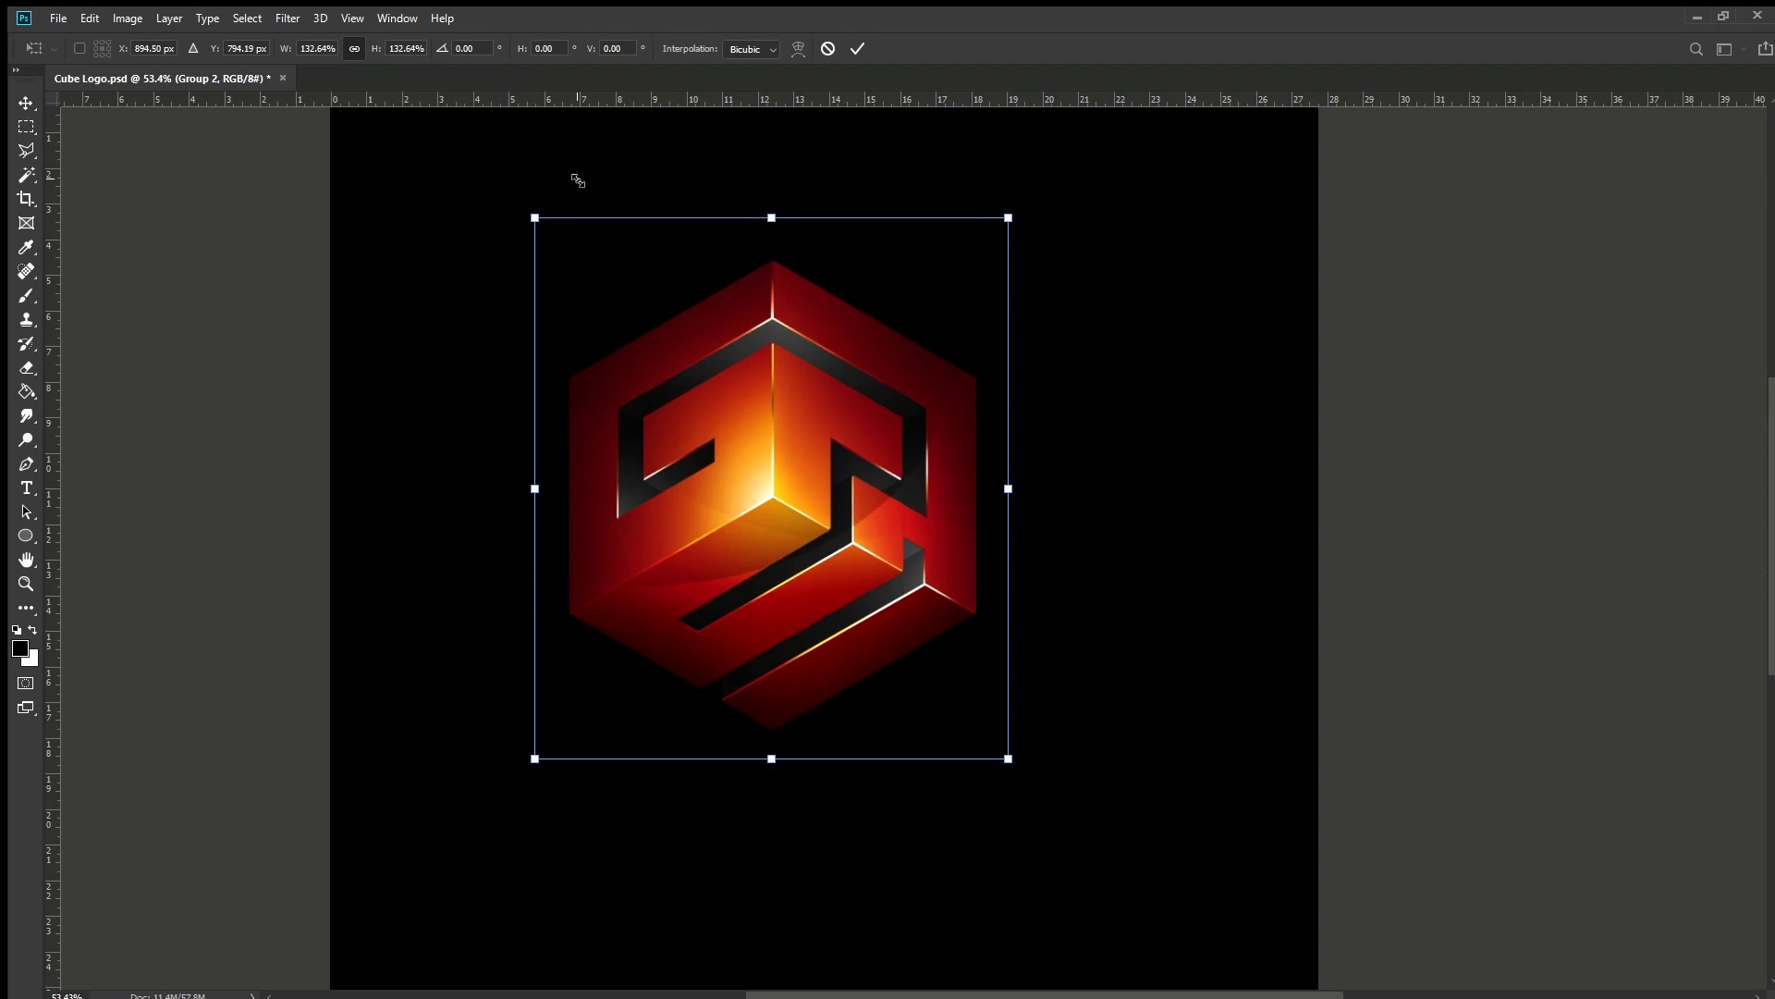
key(Return)
key(ctrl+plus)
key(ctrl+plus)
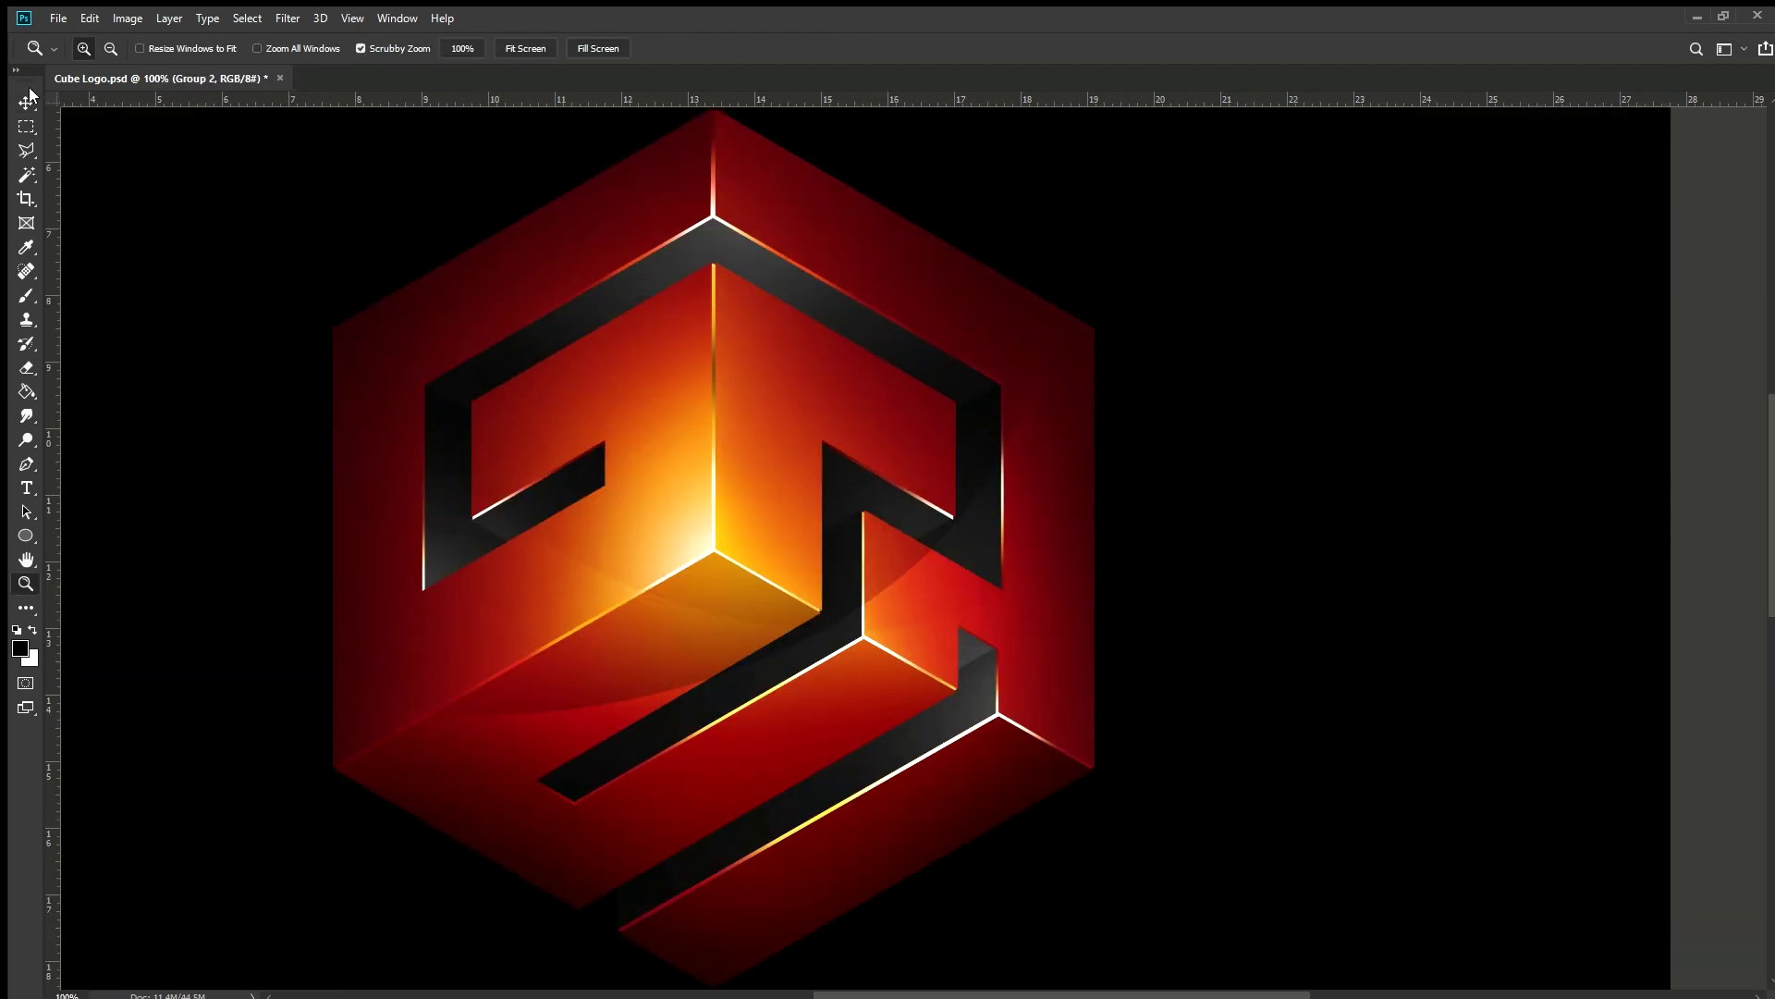
key(F7)
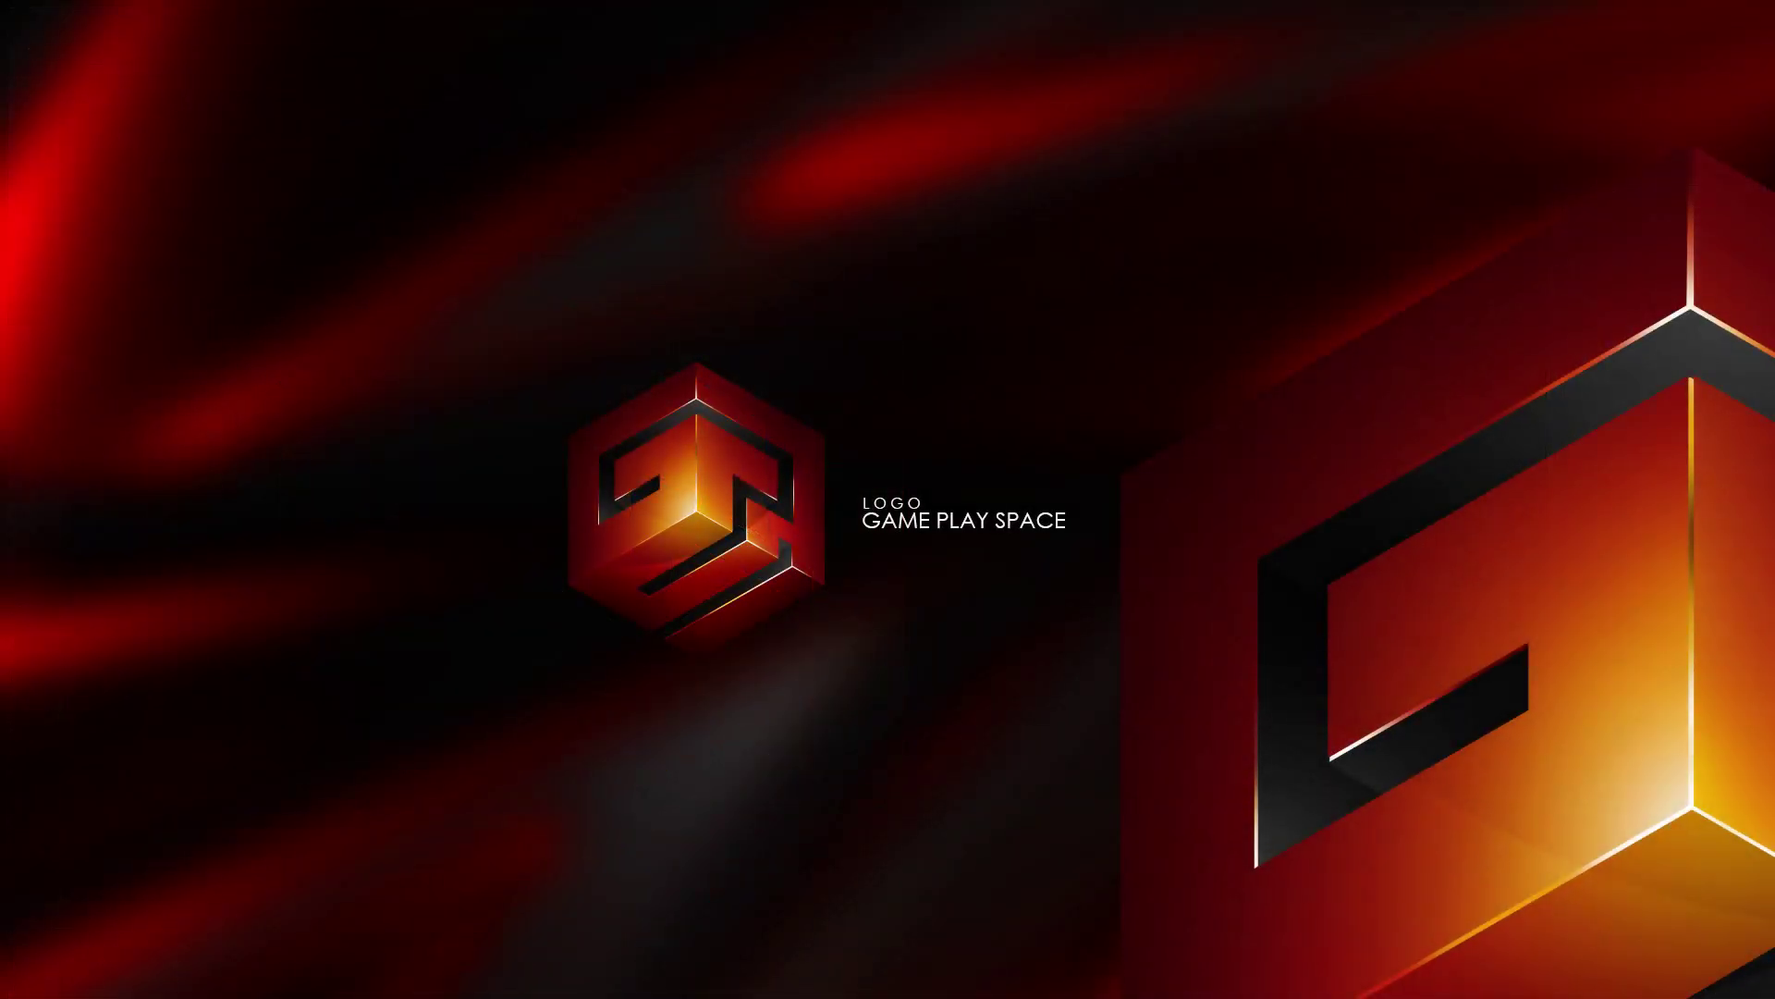